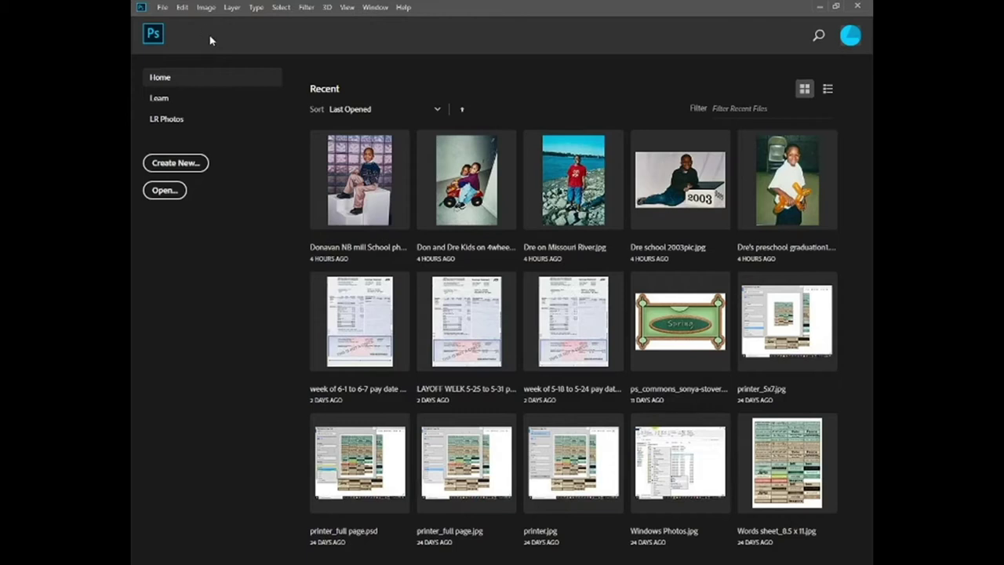
Create a new 8.5 × 11 in, 300 ppi Letter document from the Print presets
click(162, 8)
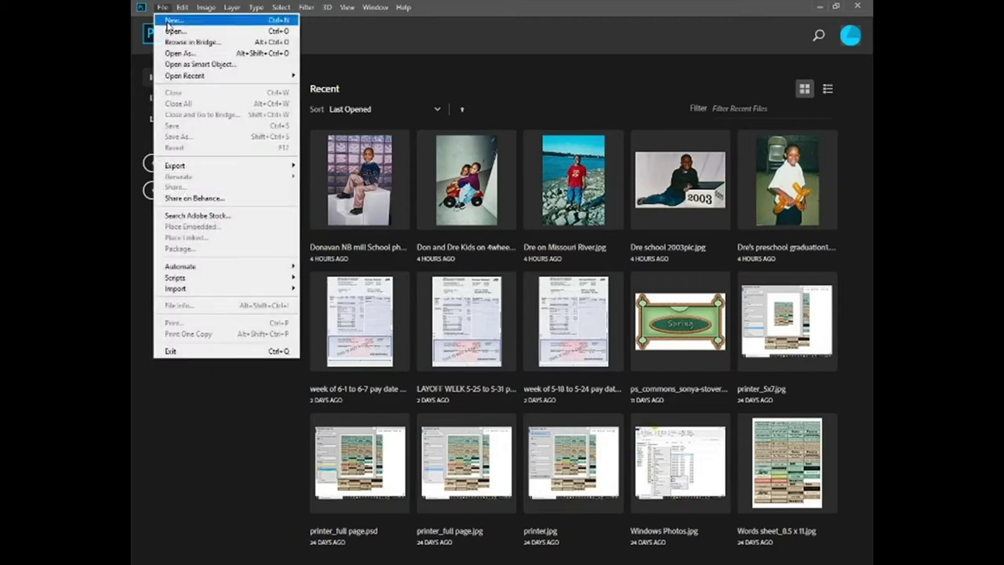
click(167, 21)
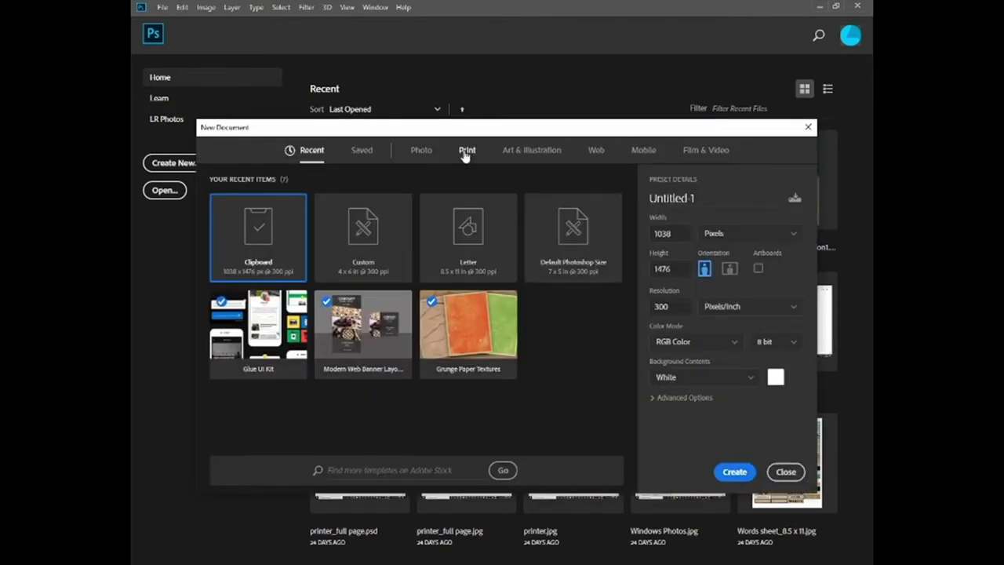
click(466, 153)
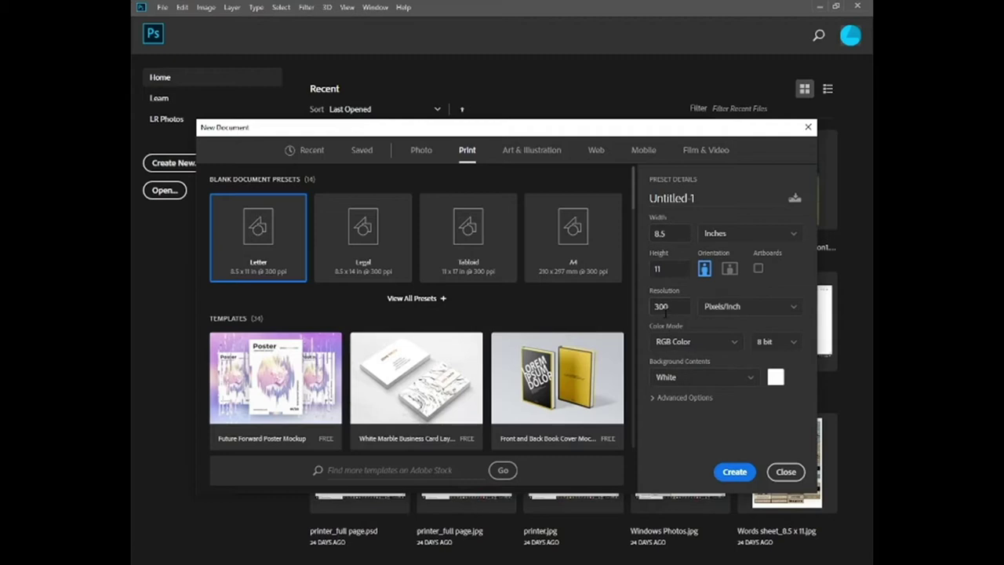
click(735, 472)
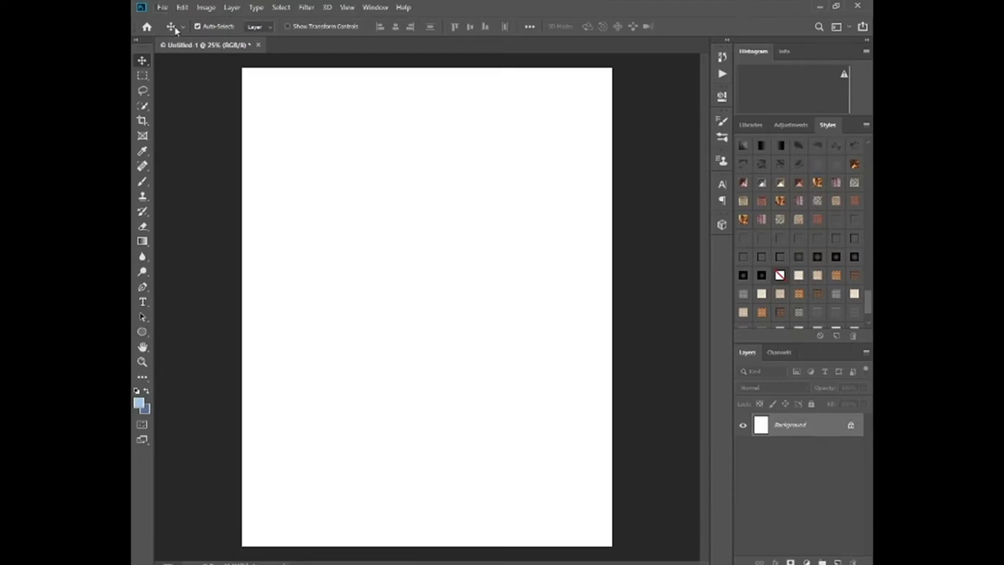
click(161, 7)
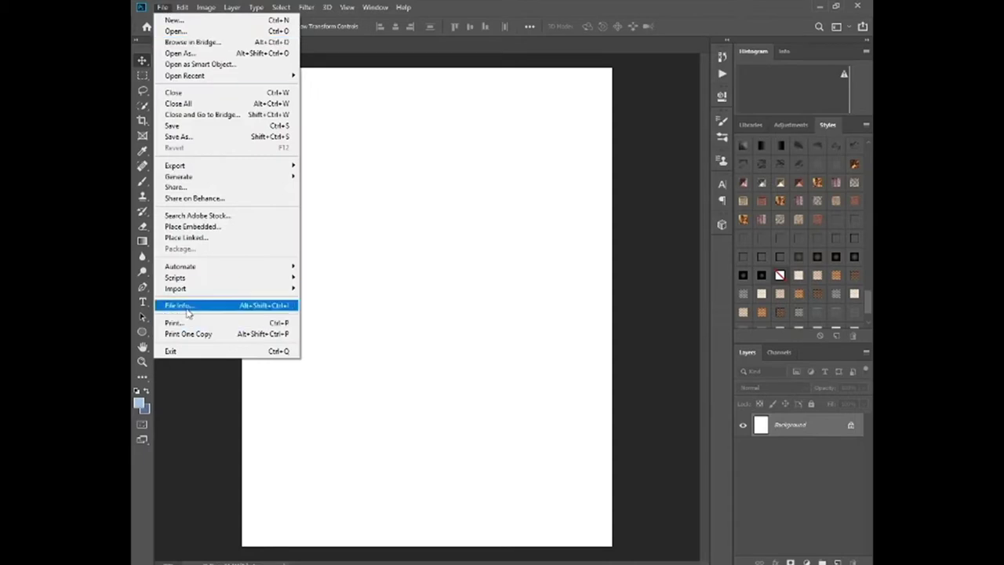
Preview and scan a photo from the Canon MX490 via WIA Support, opening it as IMG_007.bmp
mouse_move(208, 290)
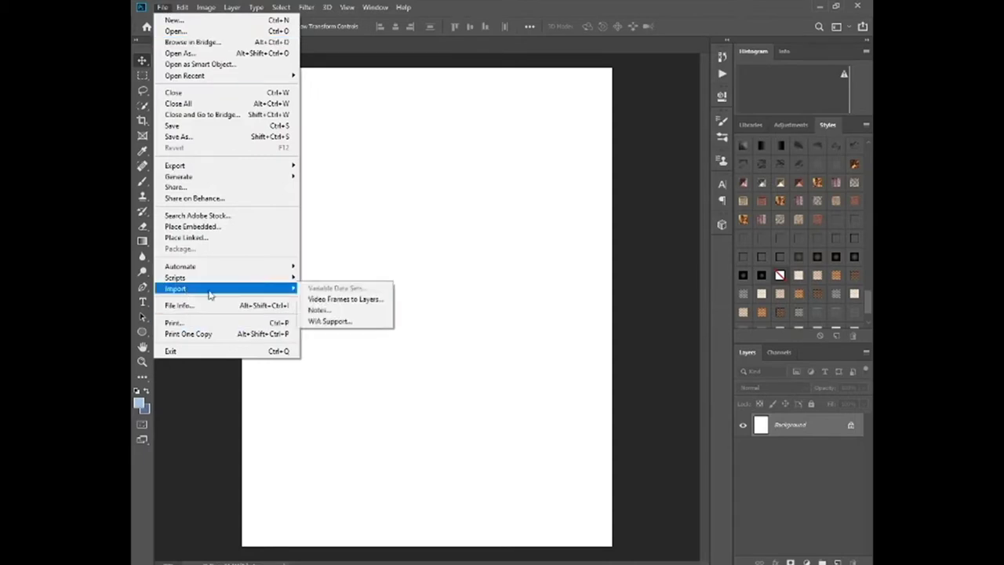
click(326, 323)
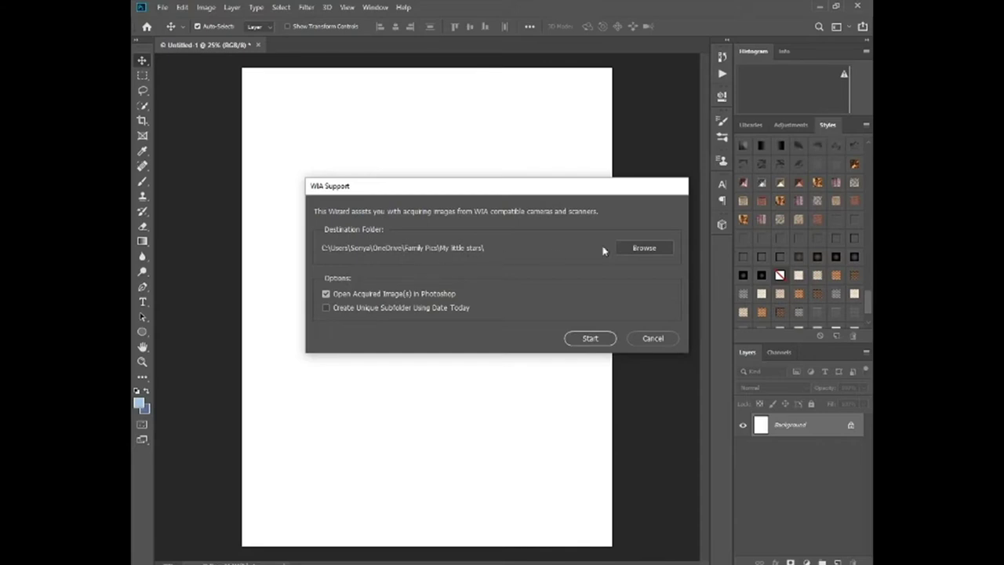
click(590, 339)
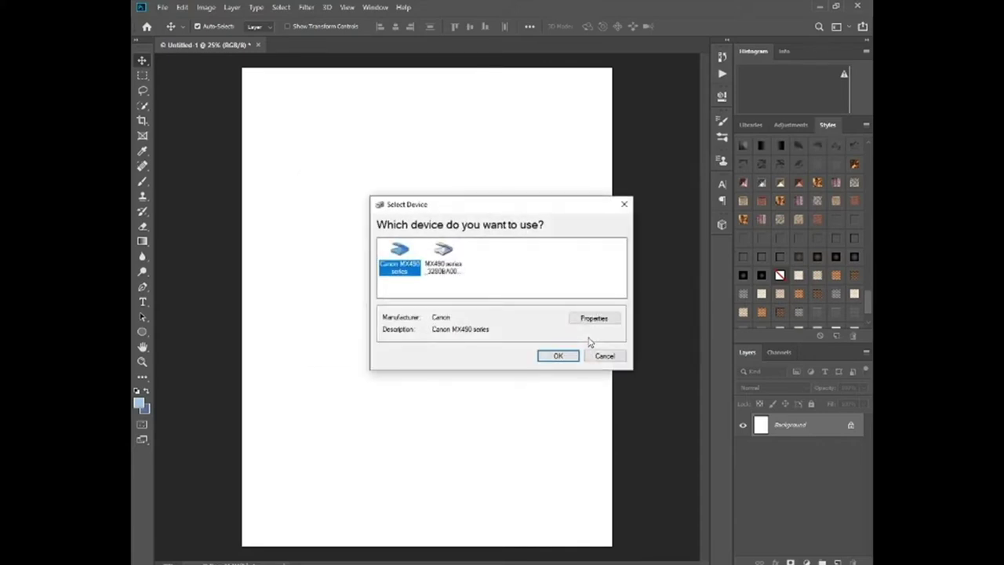
click(558, 357)
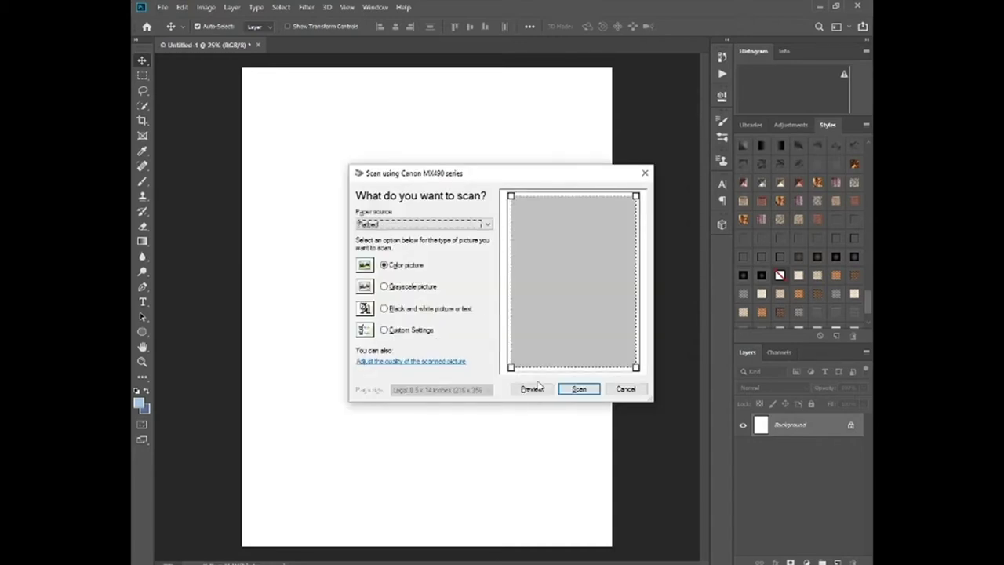
click(533, 390)
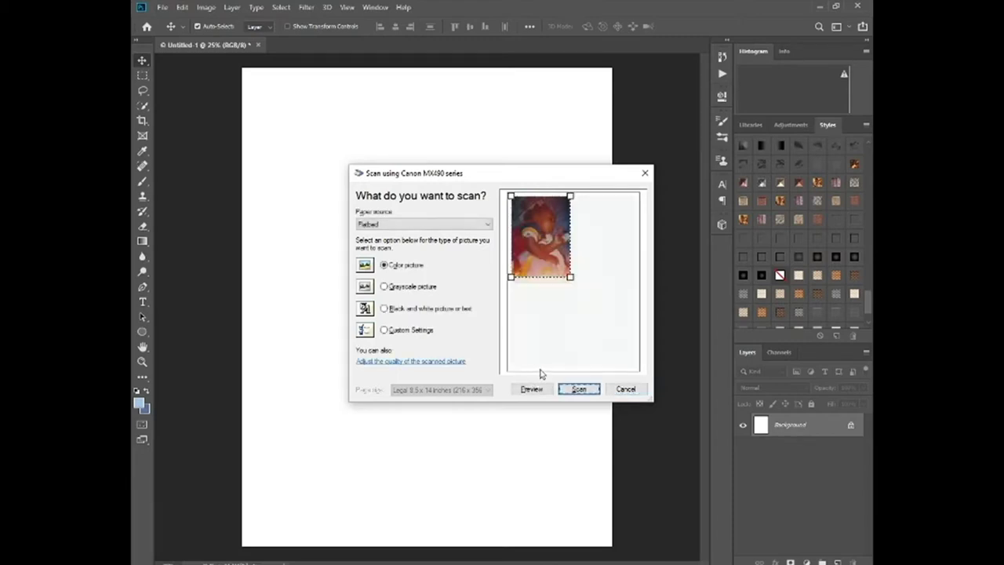
click(578, 389)
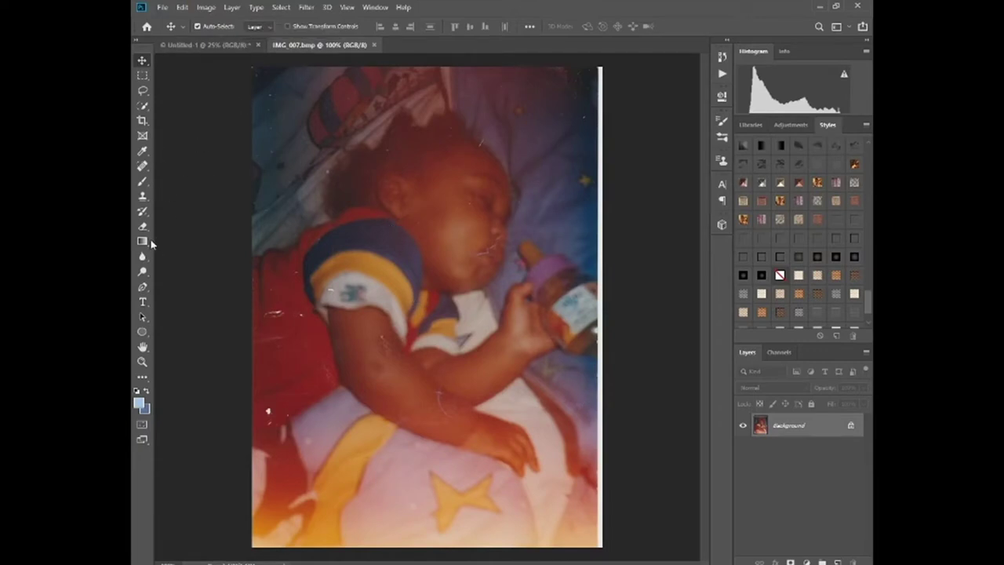
Crop the white border off the scan's right and bottom edges
click(142, 120)
drag(601, 307, 598, 307)
drag(428, 549, 427, 545)
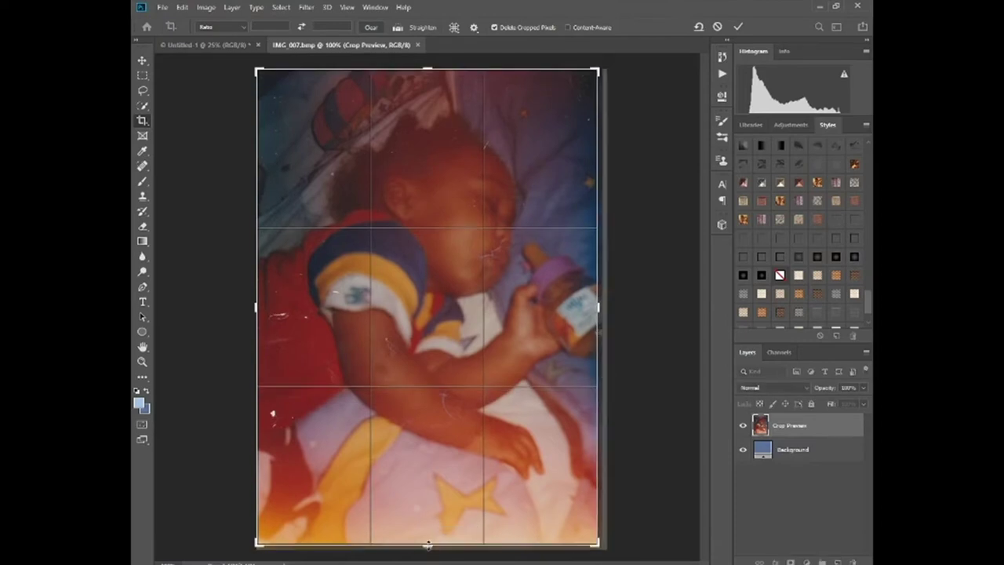
key(Return)
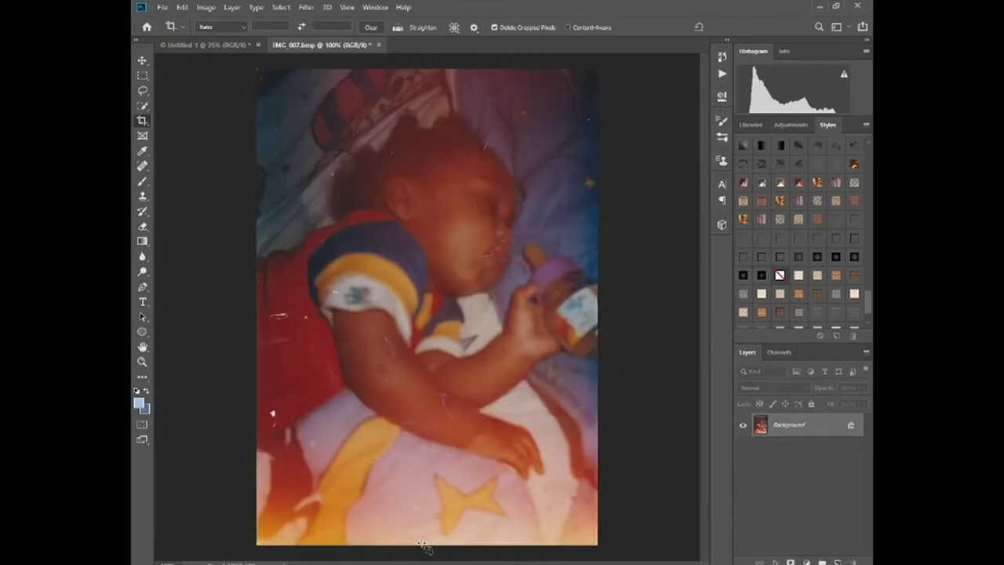
Resample the photo from 150 to 300 ppi (1176 × 1642 px) and fit it on screen
click(206, 7)
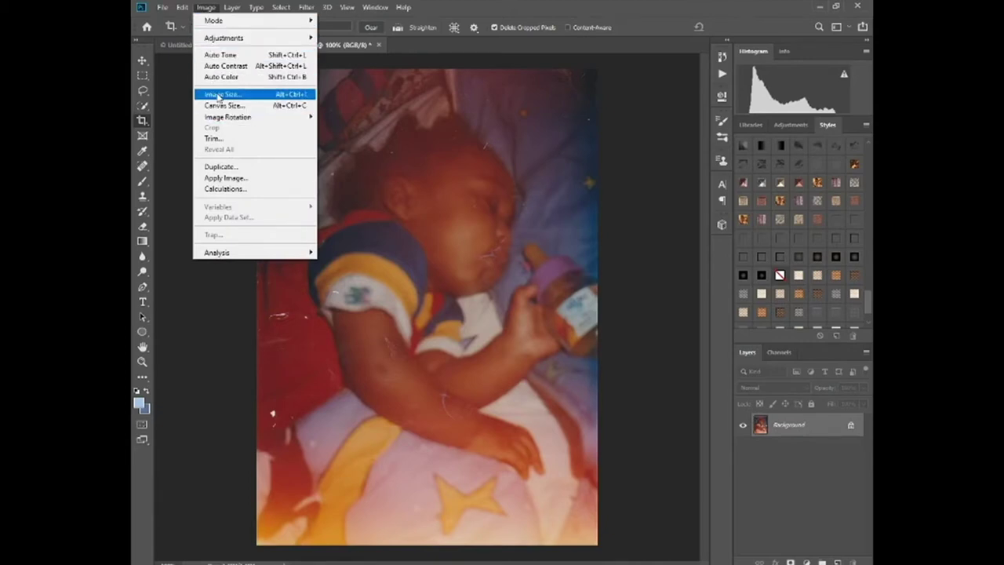
click(219, 95)
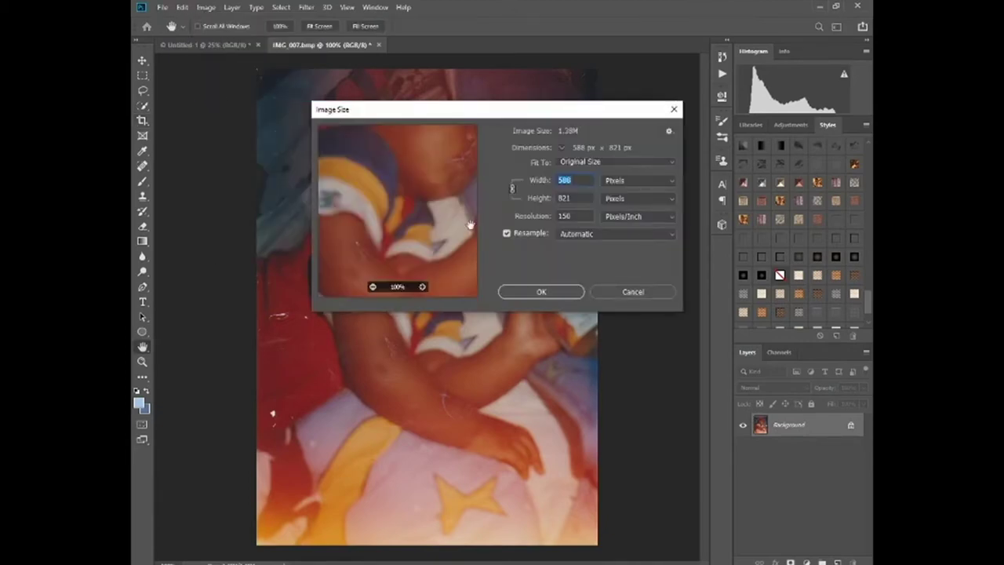
click(575, 216)
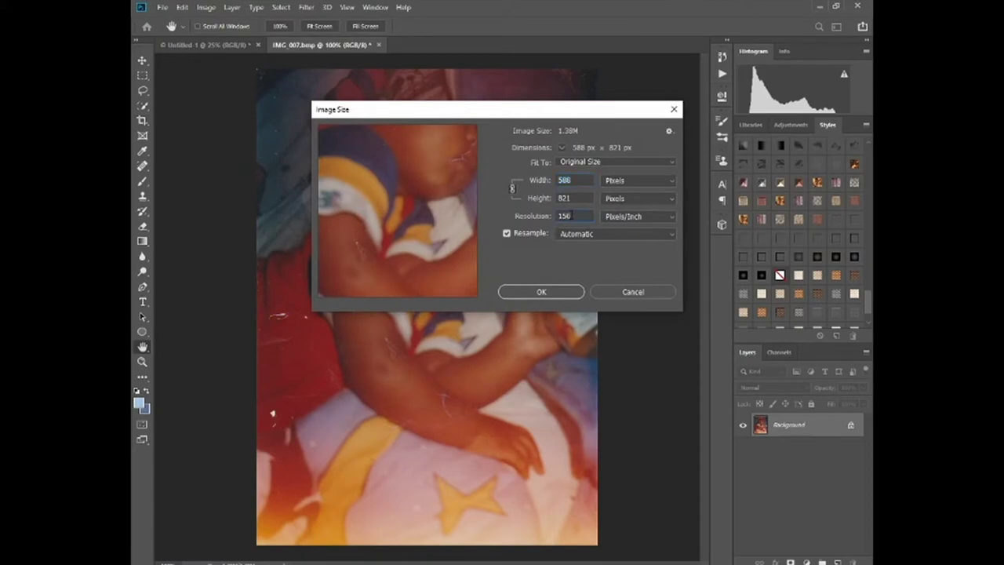
double_click(575, 217)
text(300)
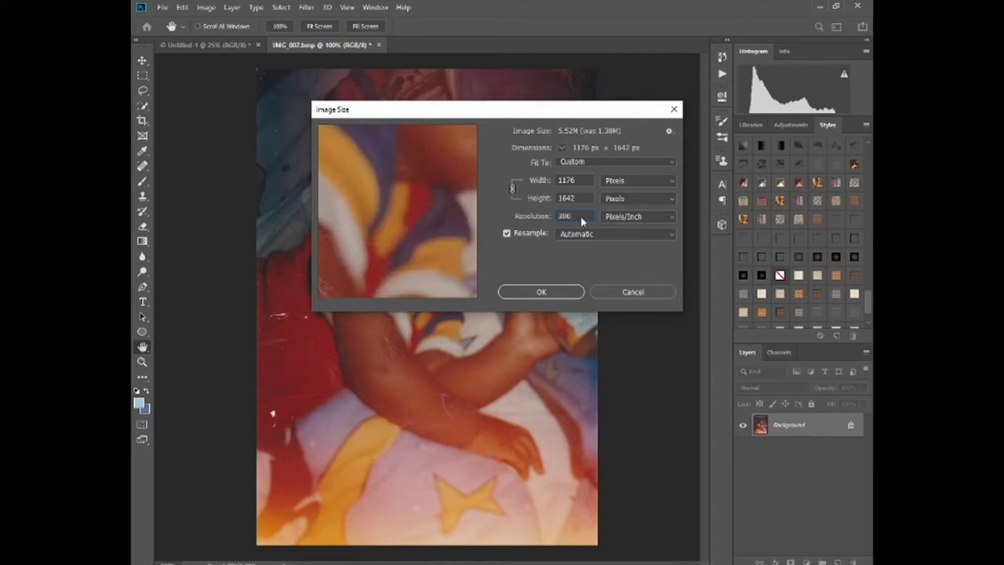
click(541, 292)
key(c)
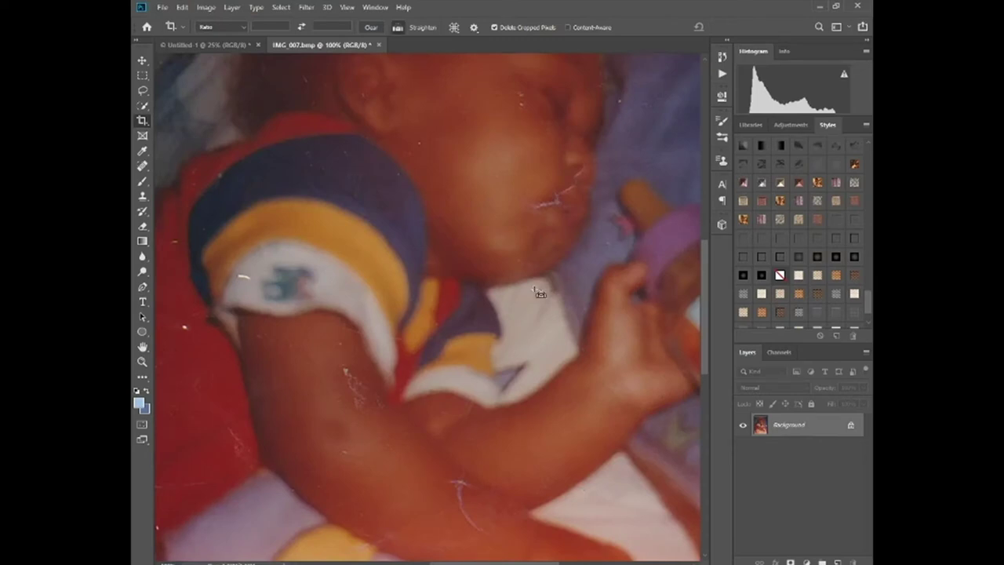
key(ctrl+0)
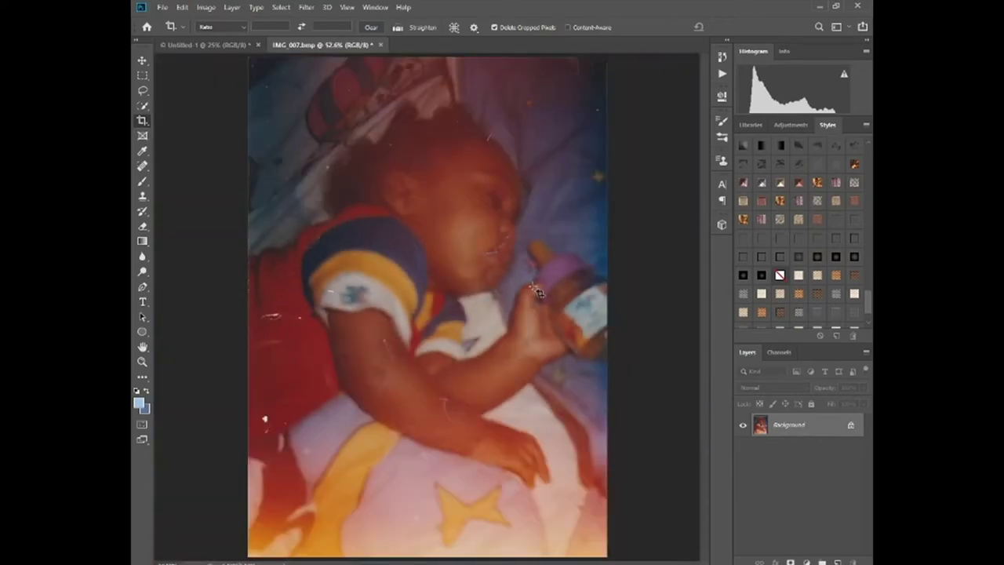
In the Camera Raw Filter, set Dehaze to +19
click(306, 7)
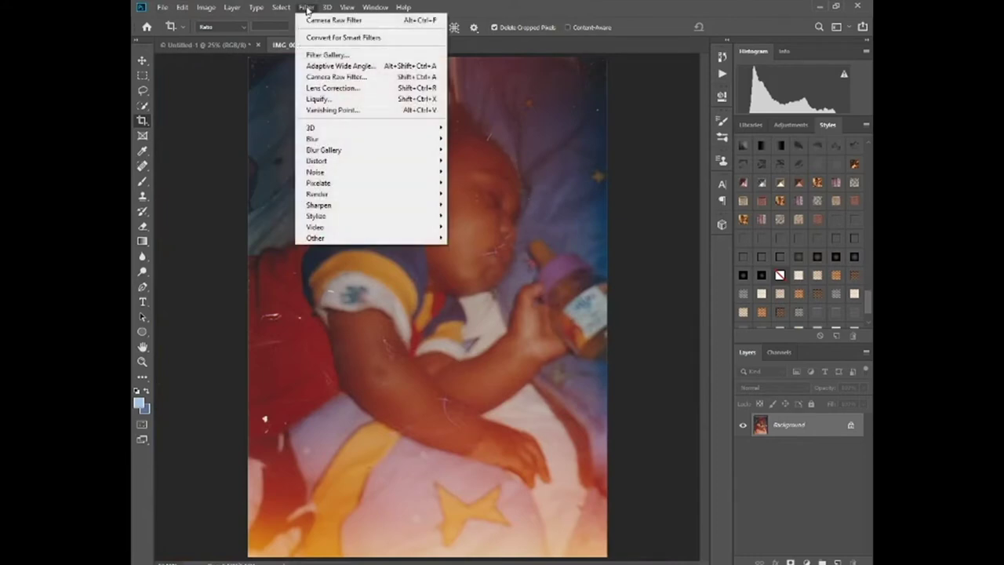
click(330, 77)
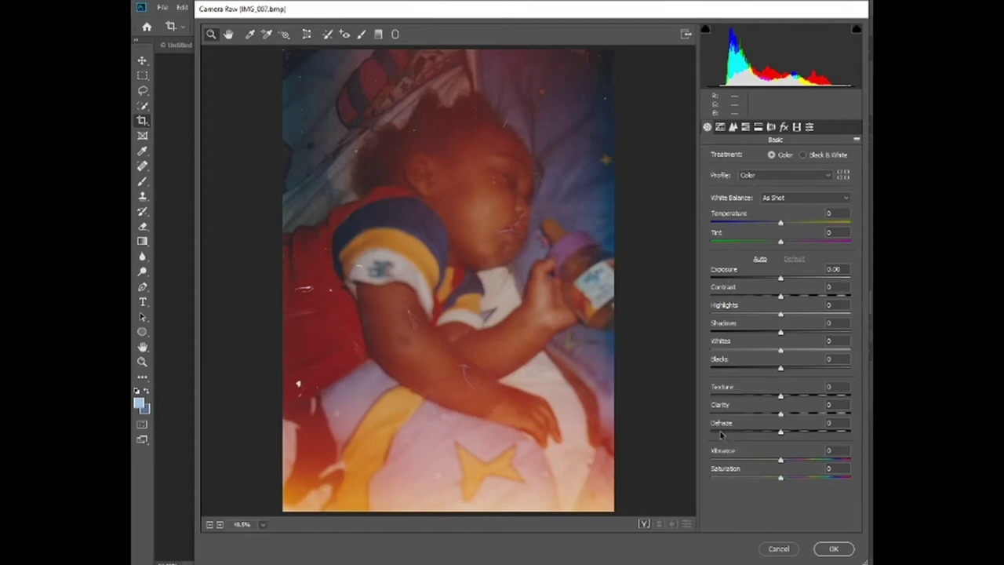
click(782, 436)
drag(782, 436, 792, 436)
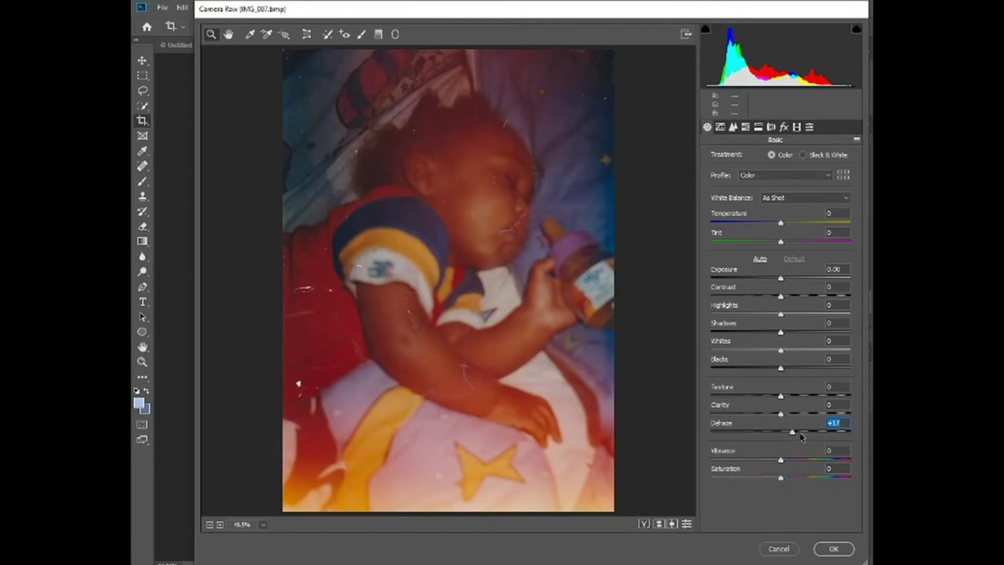
drag(794, 433, 799, 434)
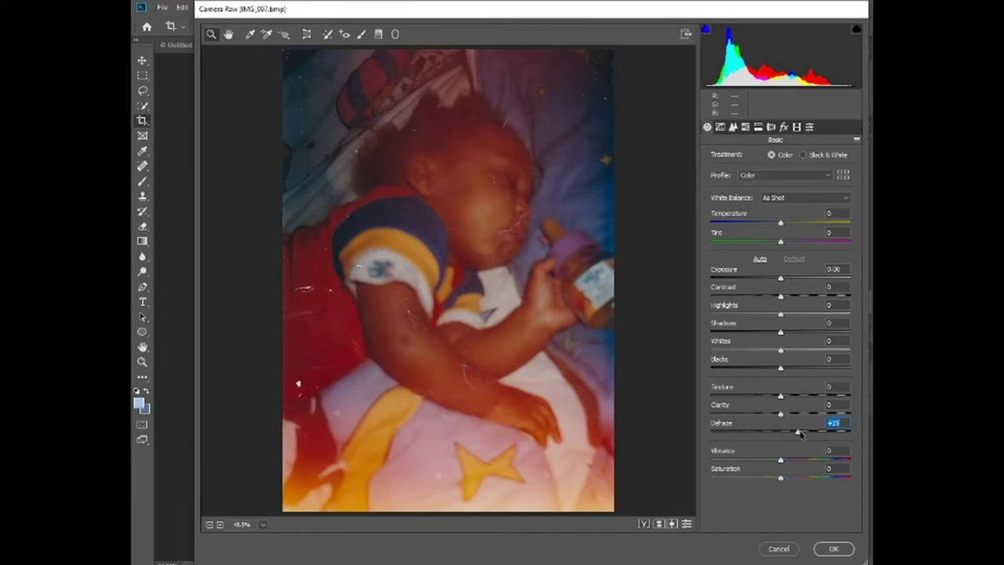
drag(799, 433, 793, 433)
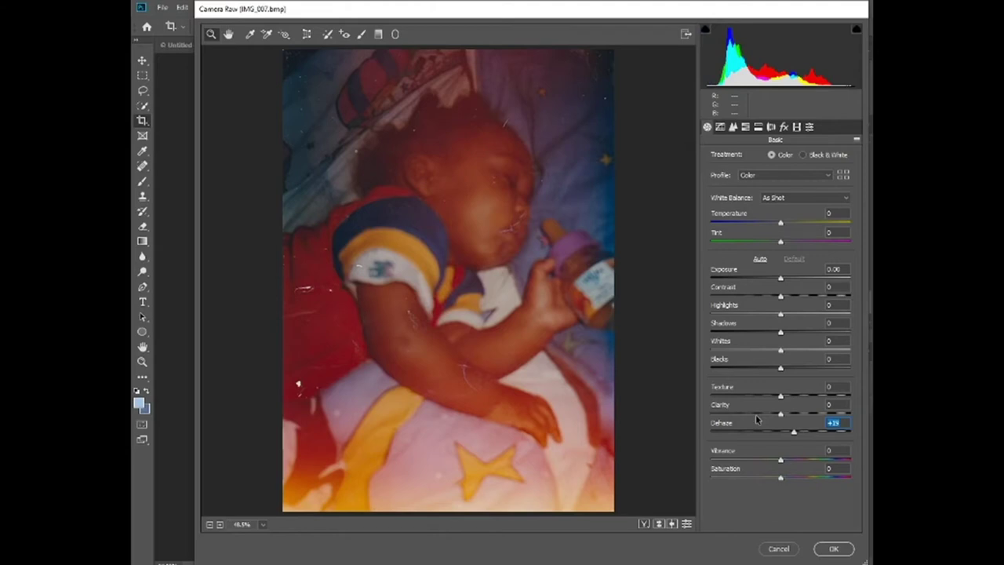
Raise Clarity to +17 and increase Contrast slightly
drag(780, 413, 787, 416)
key(Up)
key(Up)
key(Up)
key(Up)
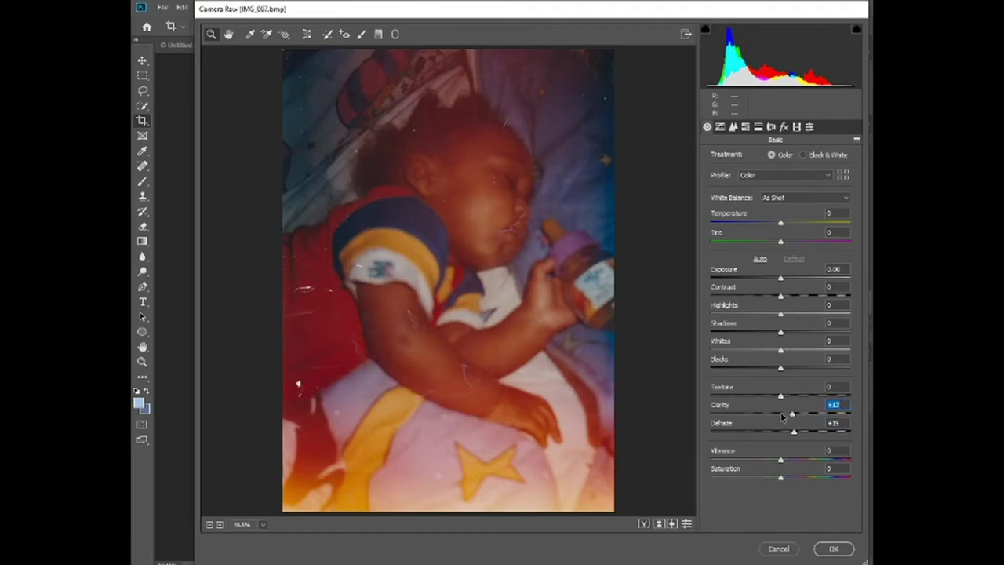
click(781, 298)
drag(780, 298, 793, 299)
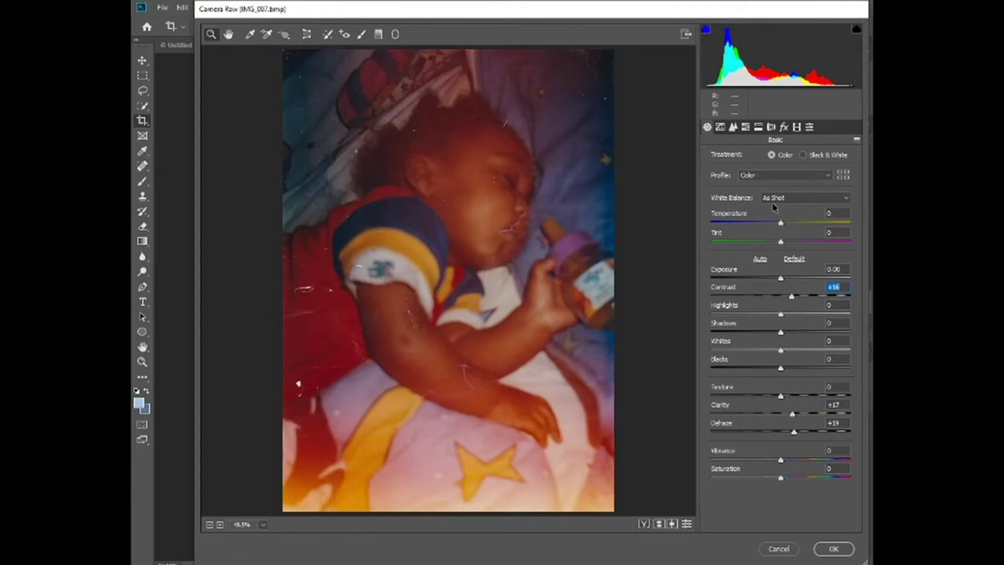
click(733, 127)
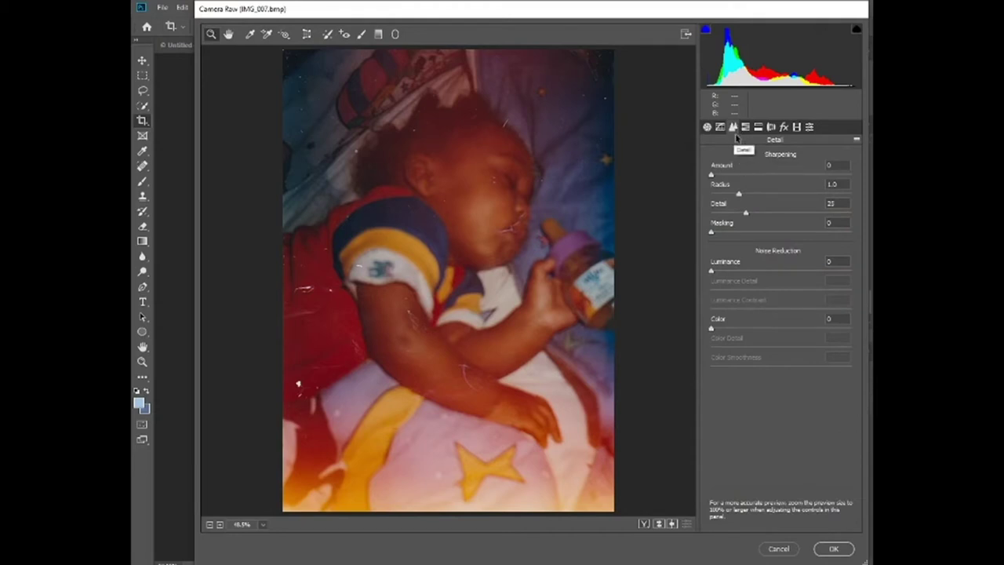
click(712, 175)
Set Sharpening Amount 8, Luminance 5, Luminance Contrast 5, Color 5, and apply the Camera Raw edits
drag(711, 175, 718, 176)
click(711, 271)
drag(711, 272, 717, 271)
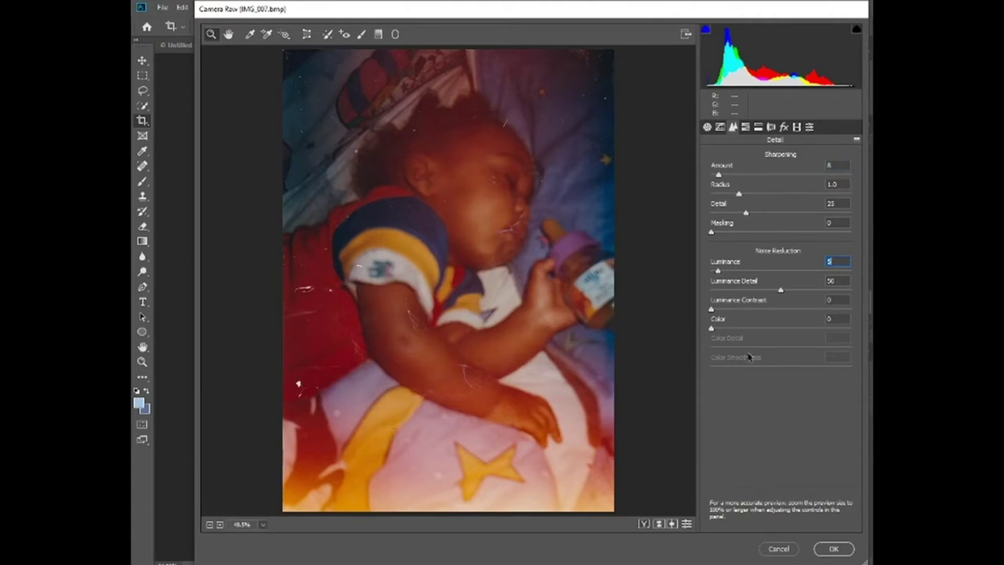
drag(712, 309, 720, 312)
drag(712, 328, 717, 331)
click(835, 550)
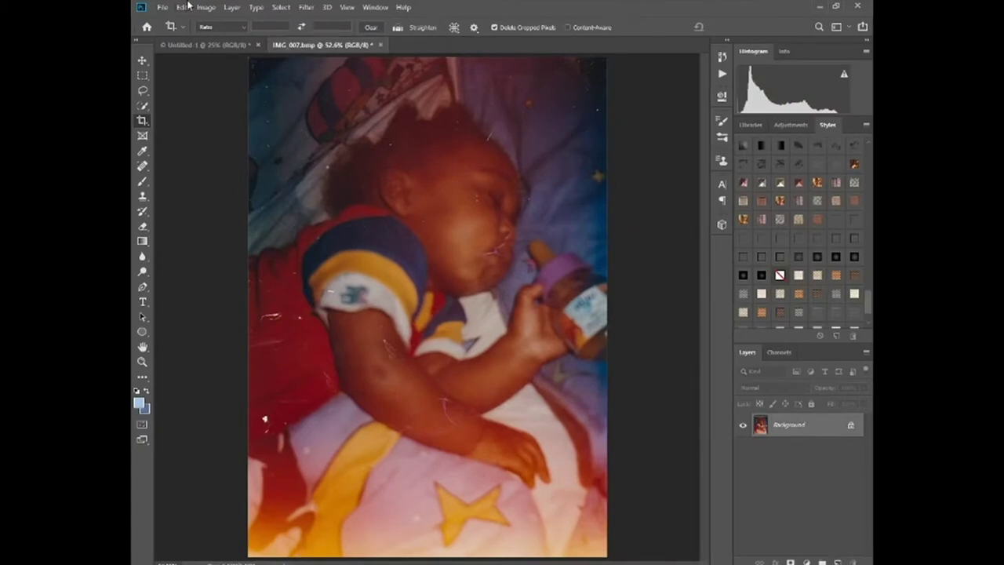
click(162, 7)
Save the photo as a JPEG in My little stars, named with the baby's name plus 'baby in crib'
click(188, 138)
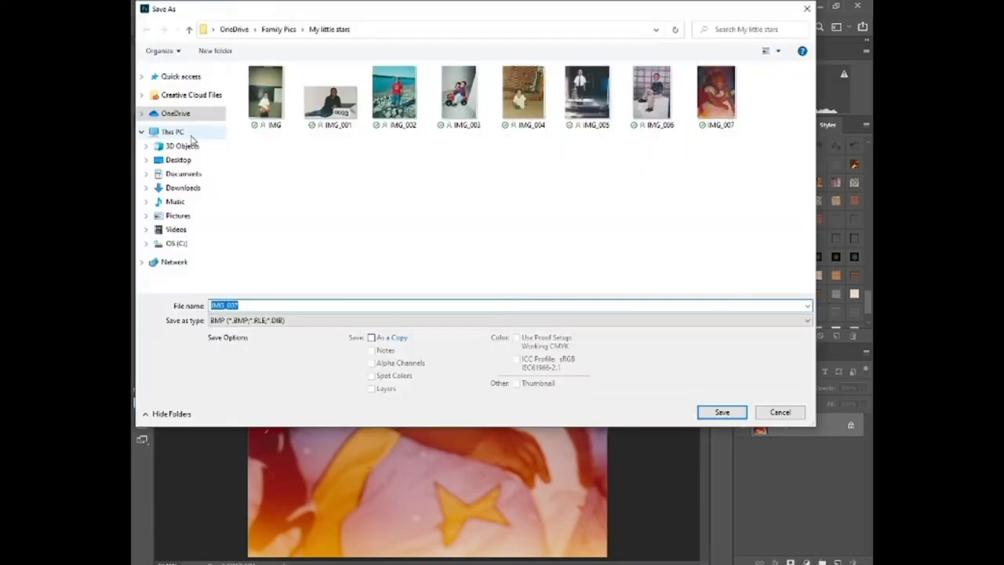
text(Donav)
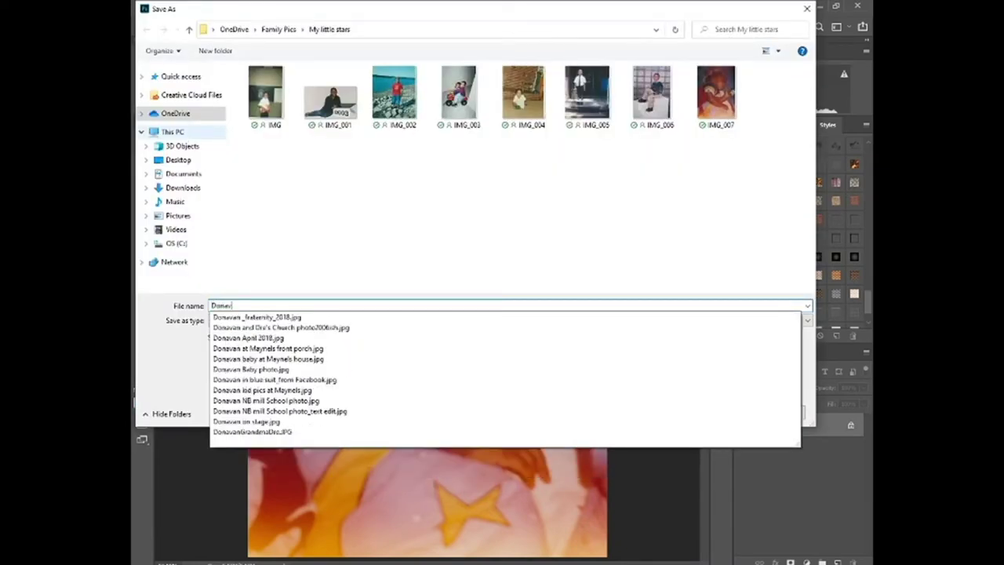
text(an bab)
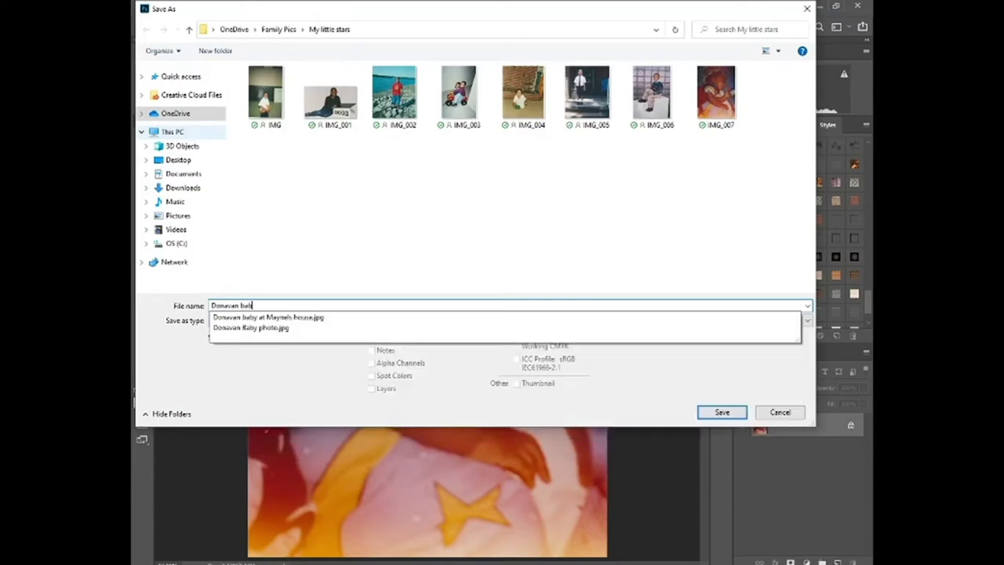
text(y in crib)
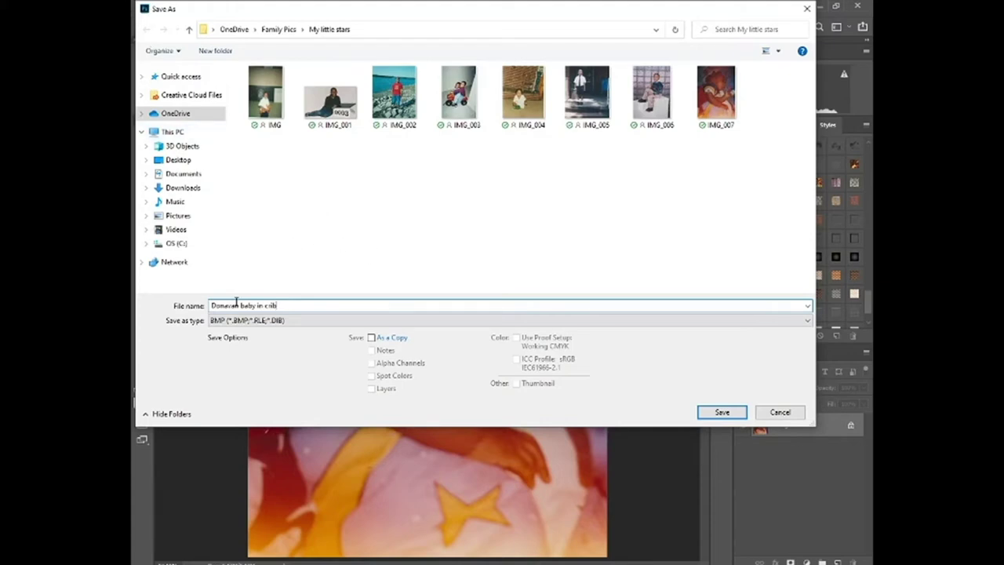
click(227, 323)
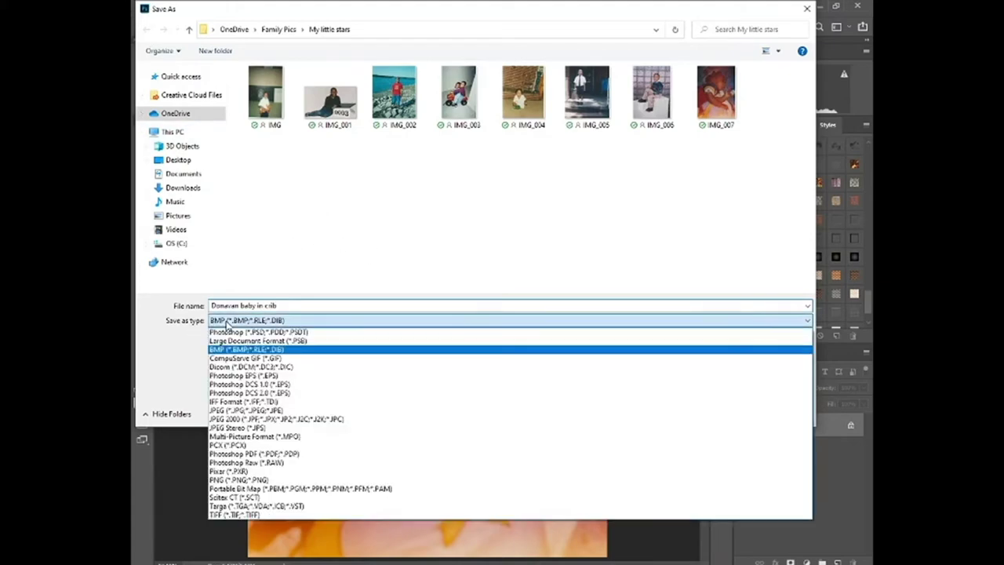
click(221, 410)
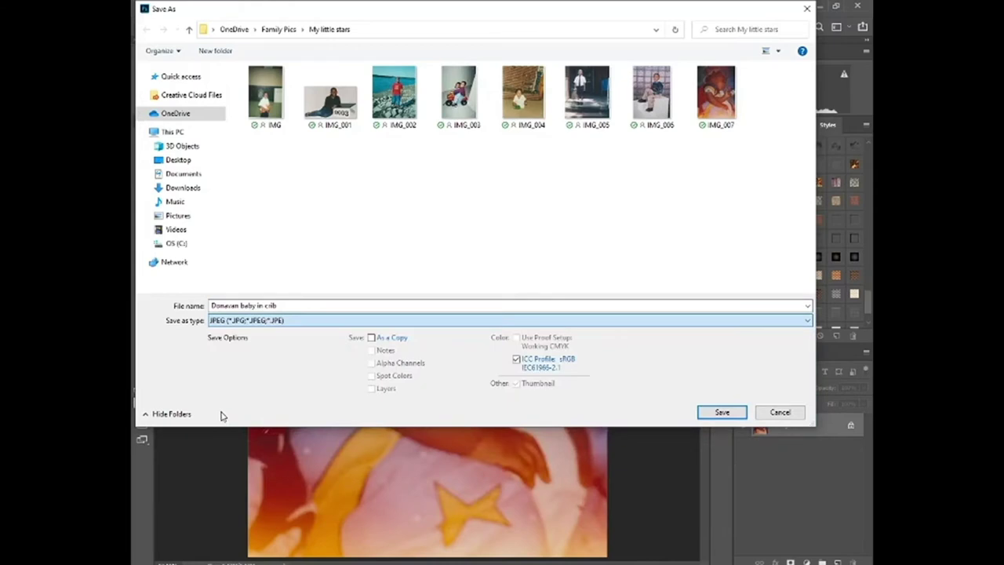
click(715, 414)
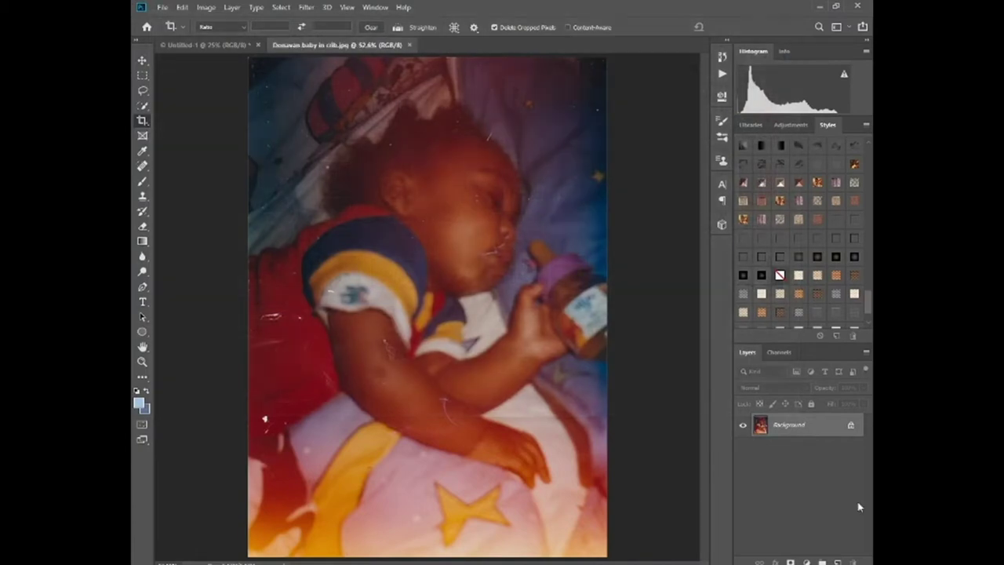
Unlock the crib photo's layer and paste it onto the Untitled-1 Letter page as Layer 1
click(851, 426)
click(163, 7)
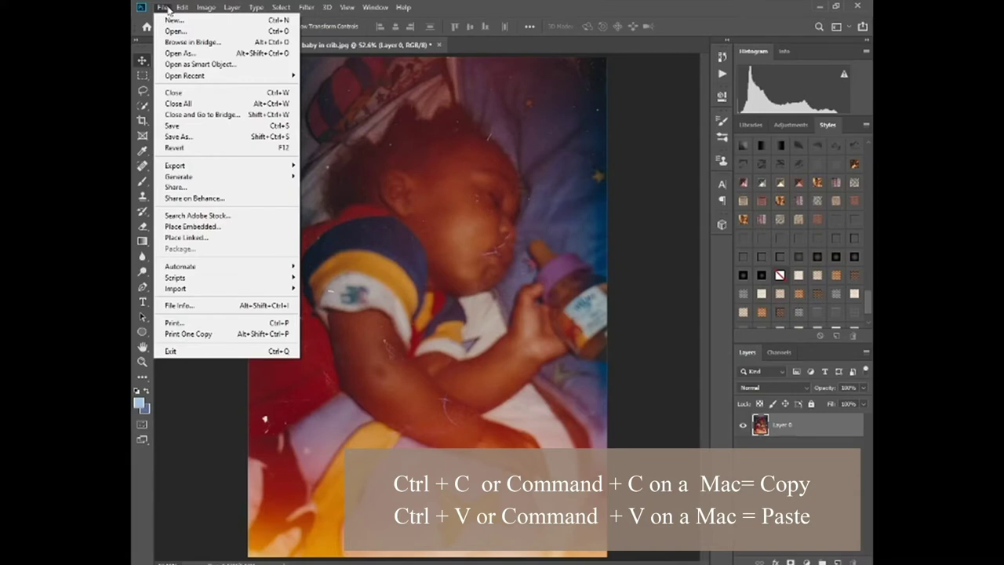
mouse_move(182, 7)
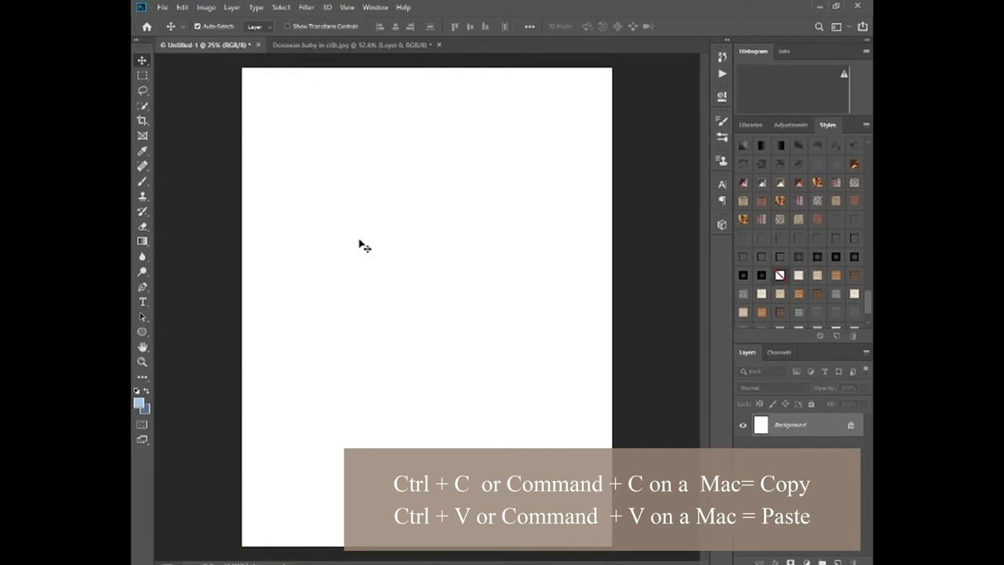
key(ctrl+v)
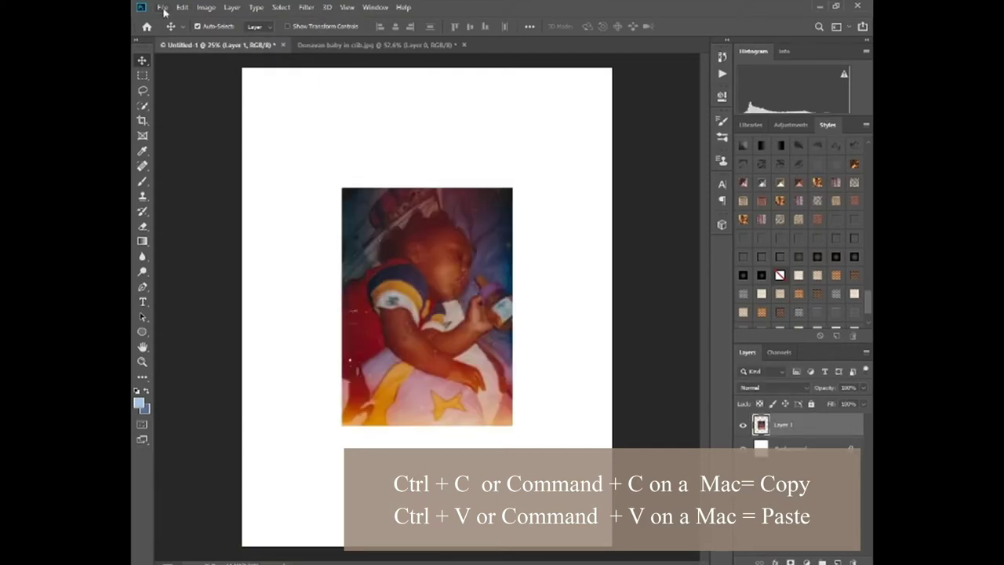
click(182, 7)
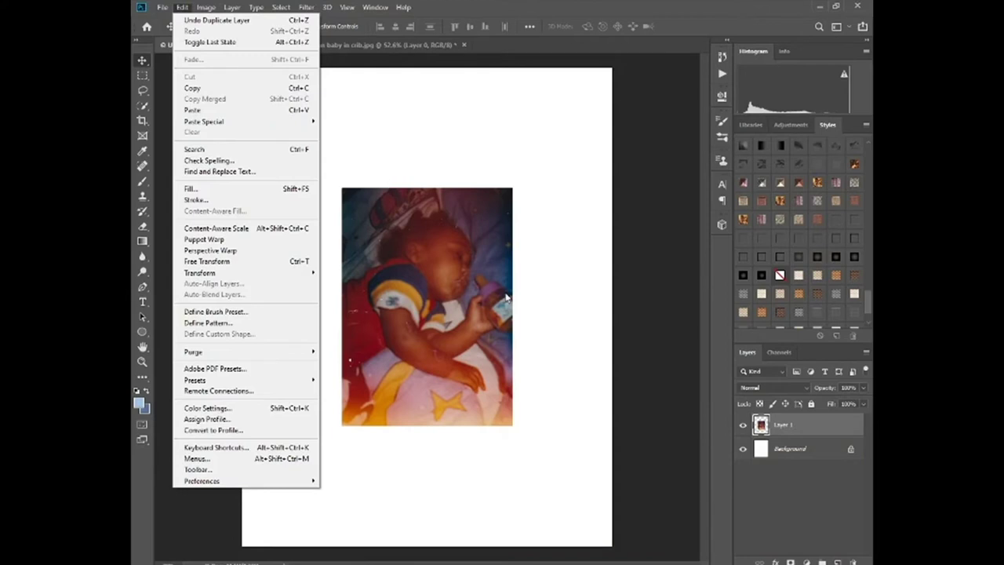
click(442, 336)
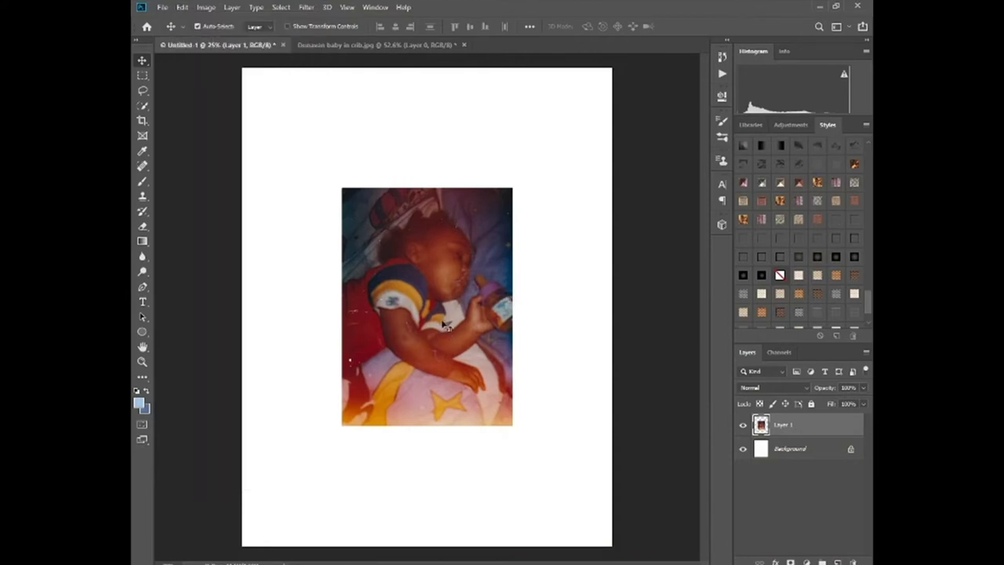
click(305, 8)
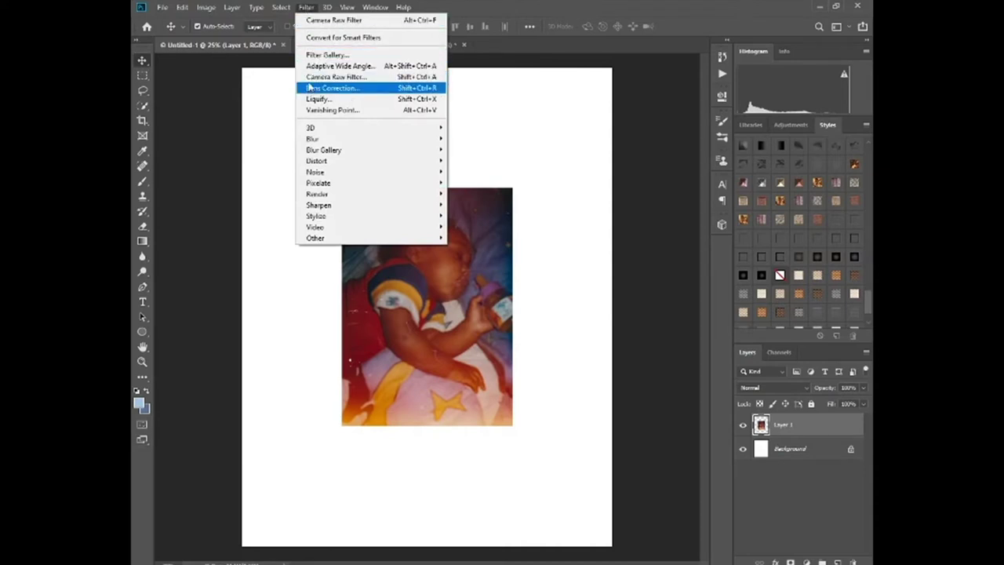
click(311, 79)
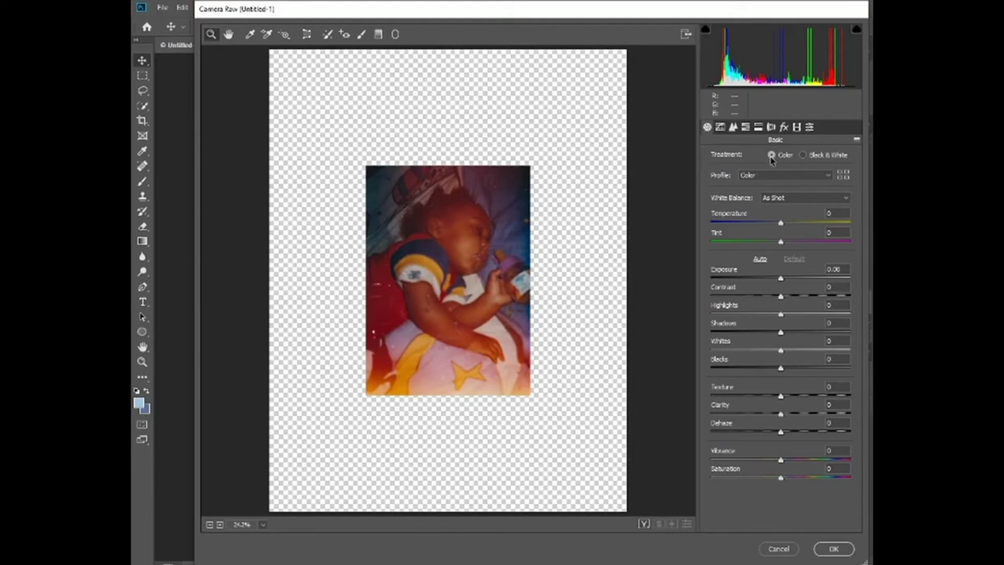
Browse the Camera Raw profile groups and apply the Vintage 03 profile
click(826, 175)
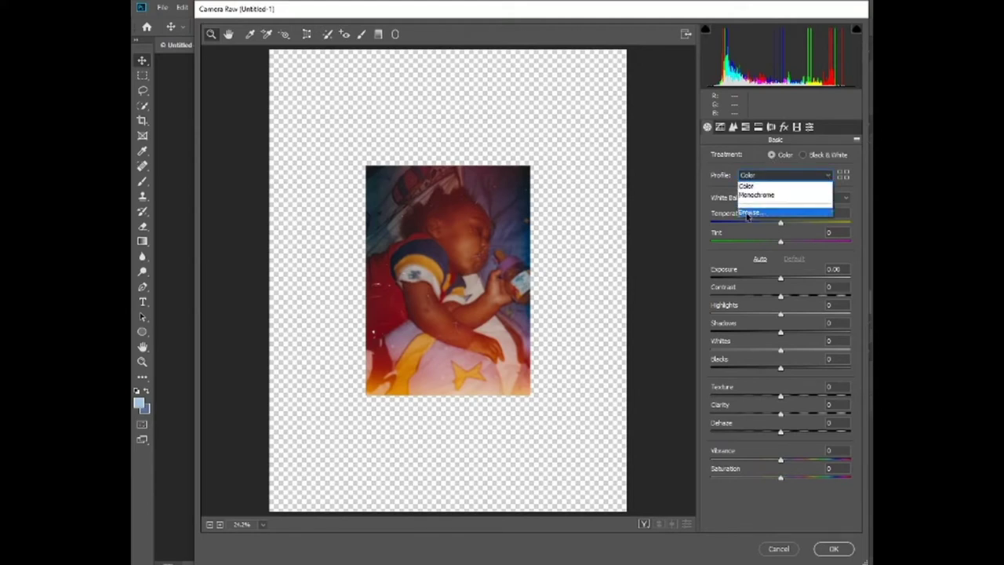
click(747, 214)
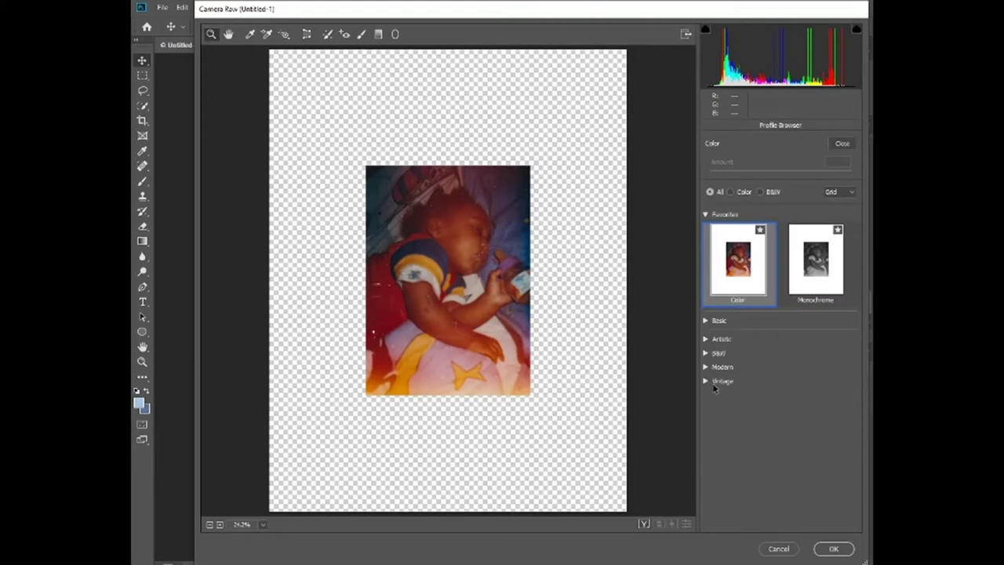
click(705, 215)
click(705, 215)
click(705, 215)
click(705, 233)
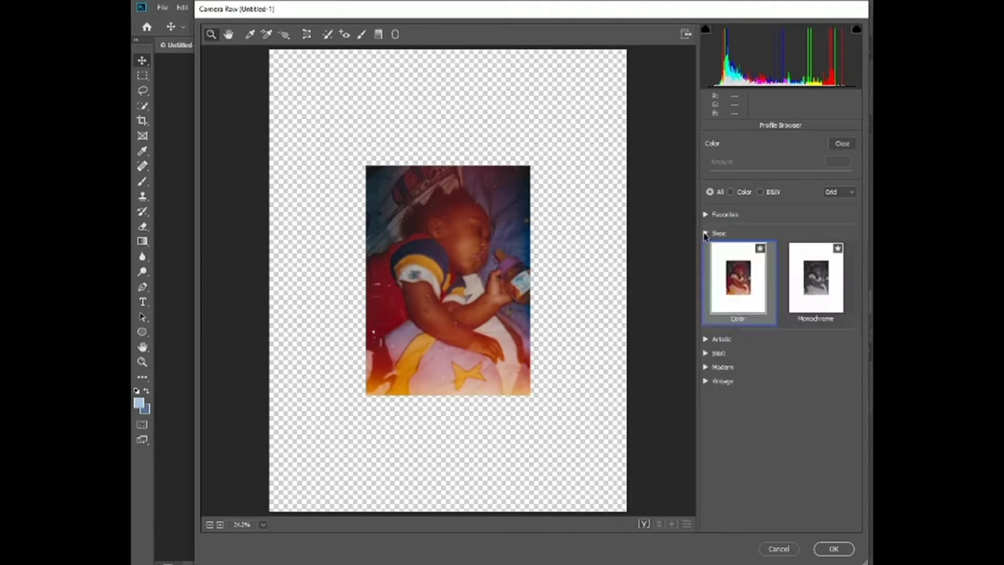
click(705, 233)
click(705, 252)
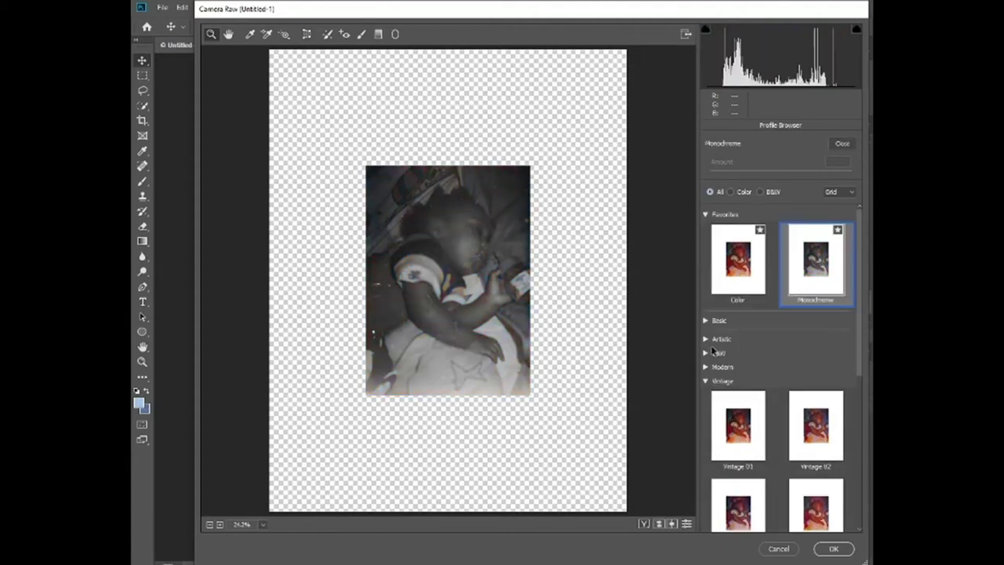
click(705, 367)
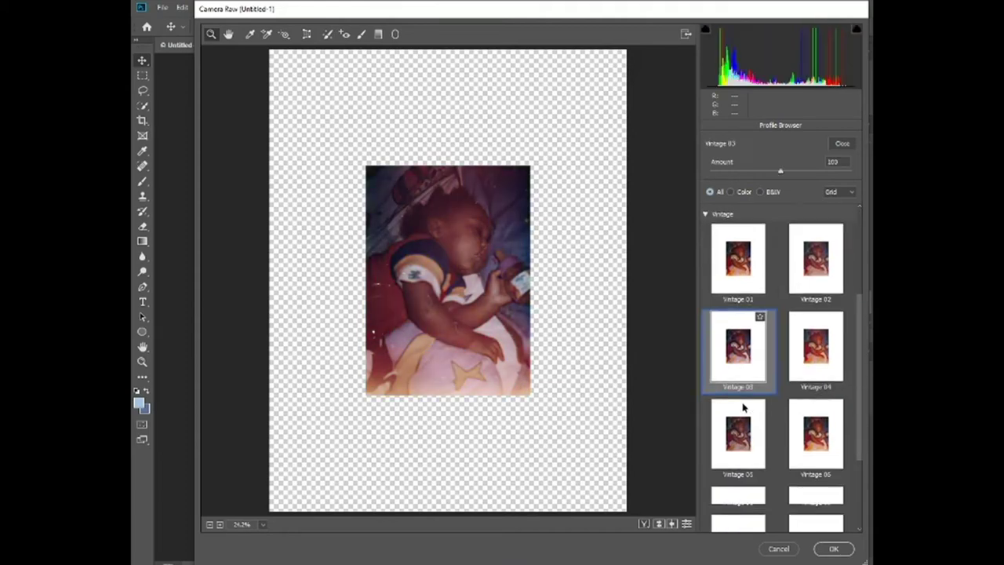
scroll(744, 406, down, 3)
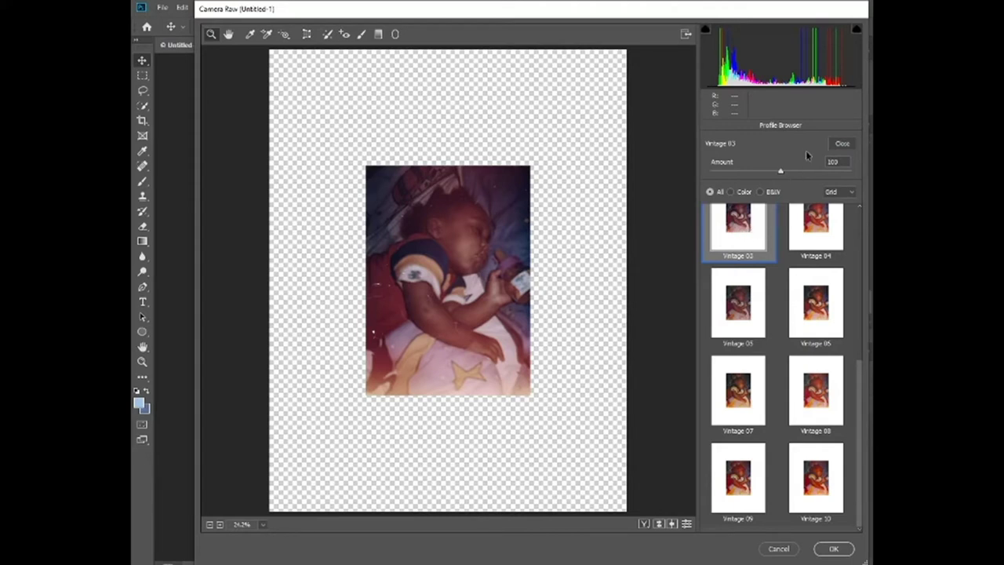
Raise the Vintage 03 profile amount from 100 to 140 and apply the filter
mouse_move(775, 173)
click(780, 173)
drag(780, 174, 828, 169)
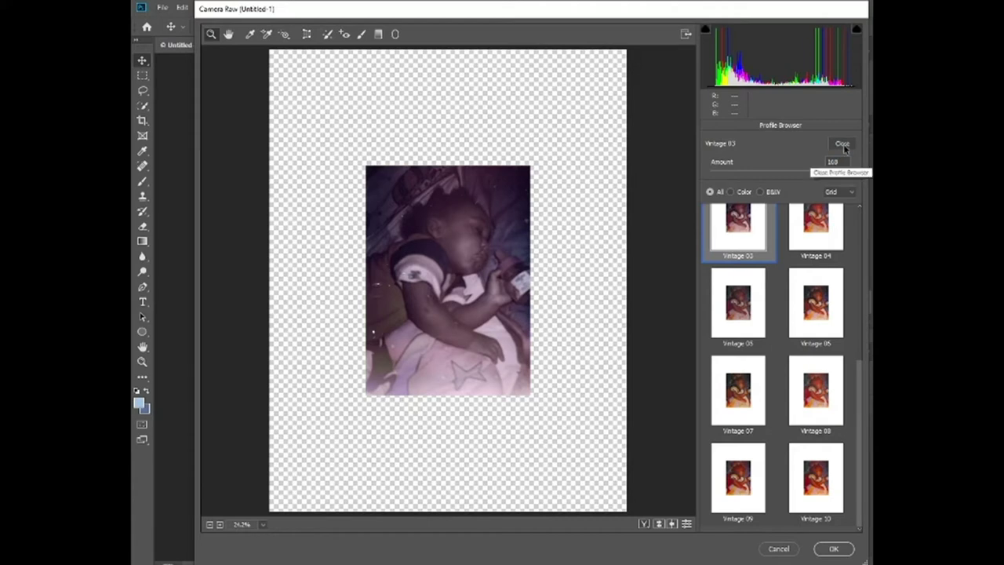
click(834, 551)
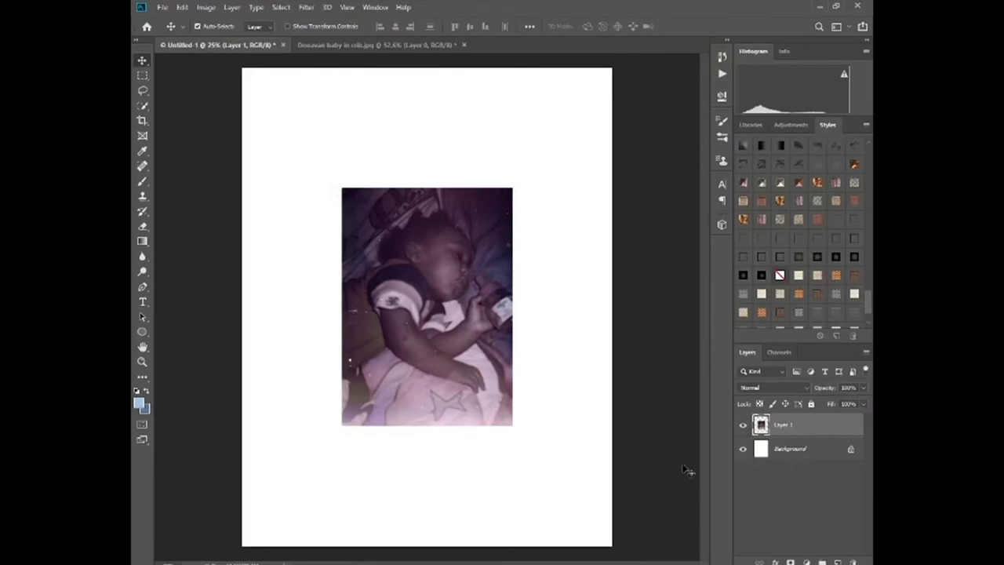
Drag the baby photo to the Letter page's upper-left corner
drag(430, 279, 345, 177)
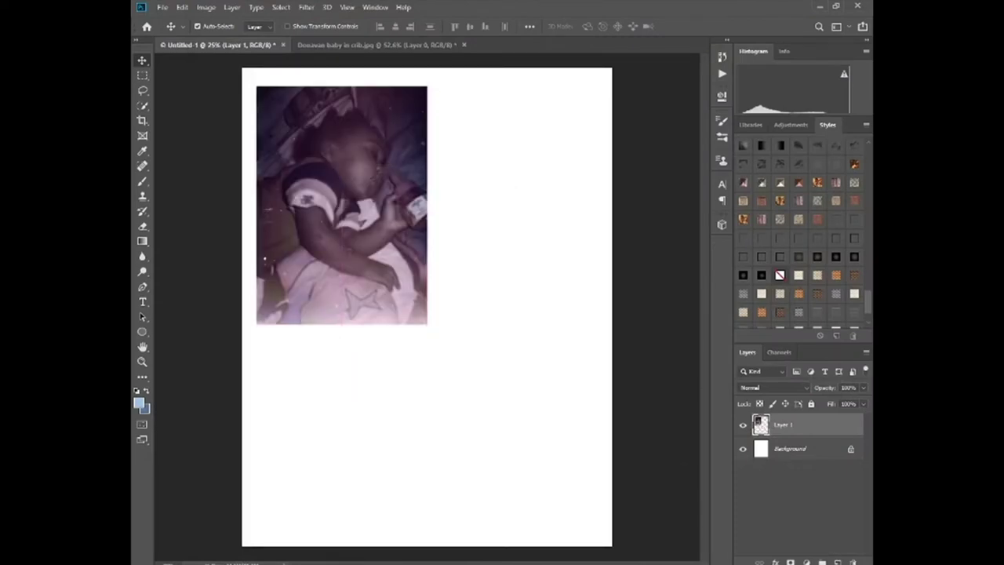
click(775, 562)
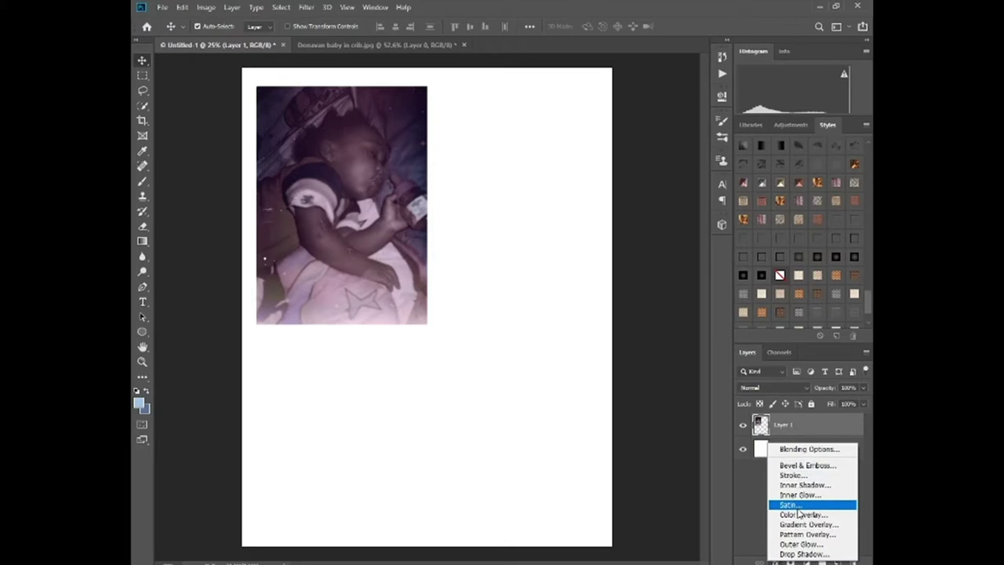
click(797, 475)
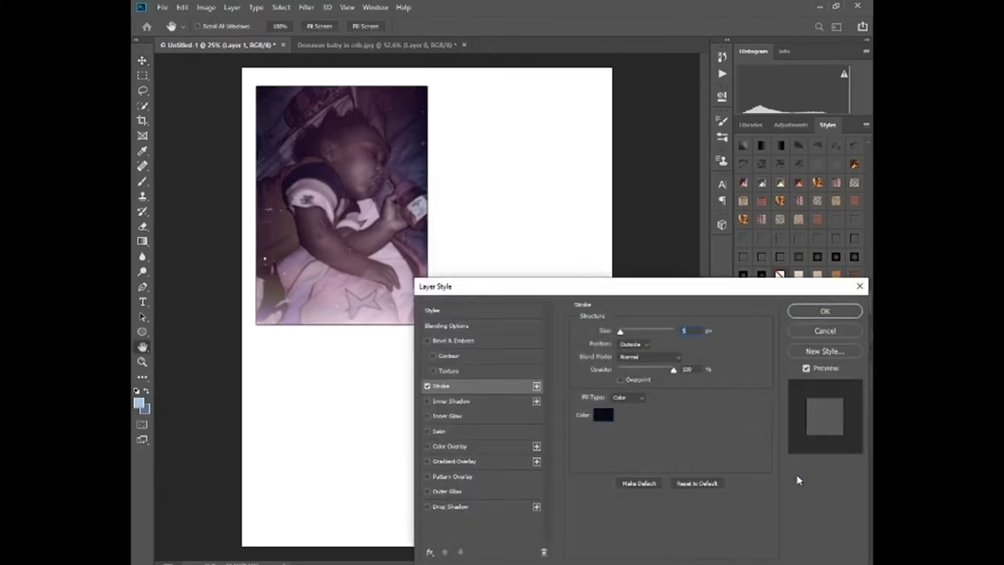
click(839, 331)
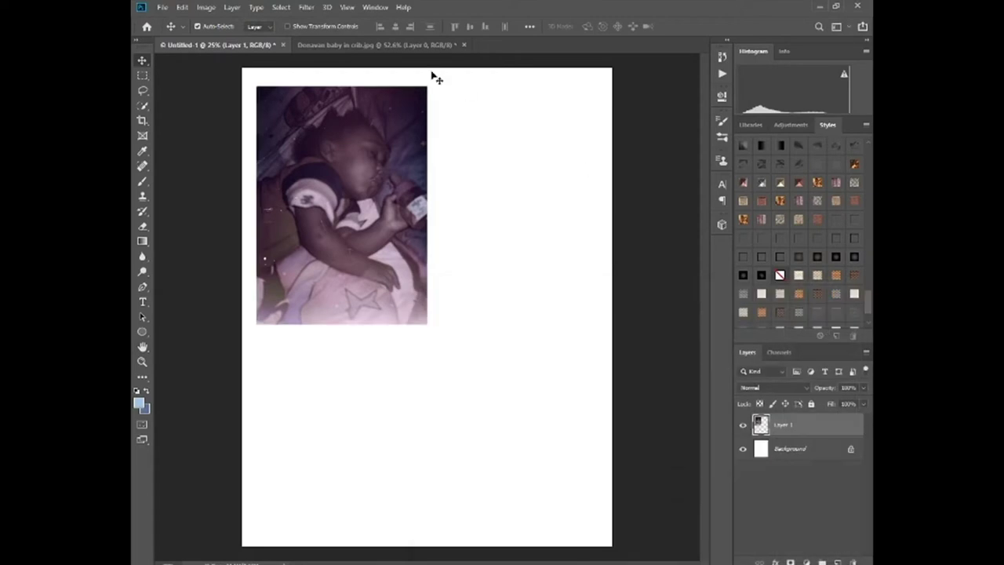
click(232, 8)
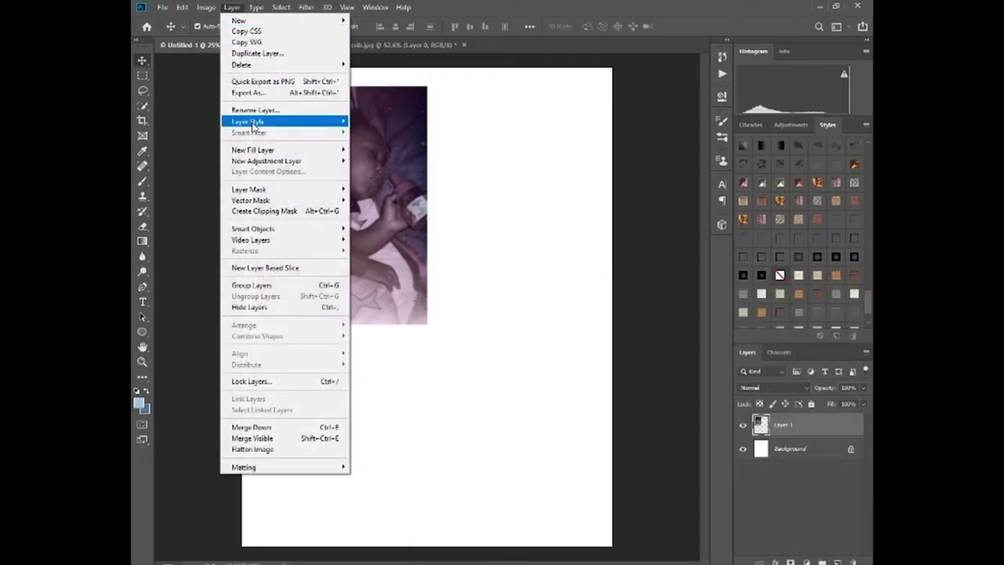
mouse_move(254, 123)
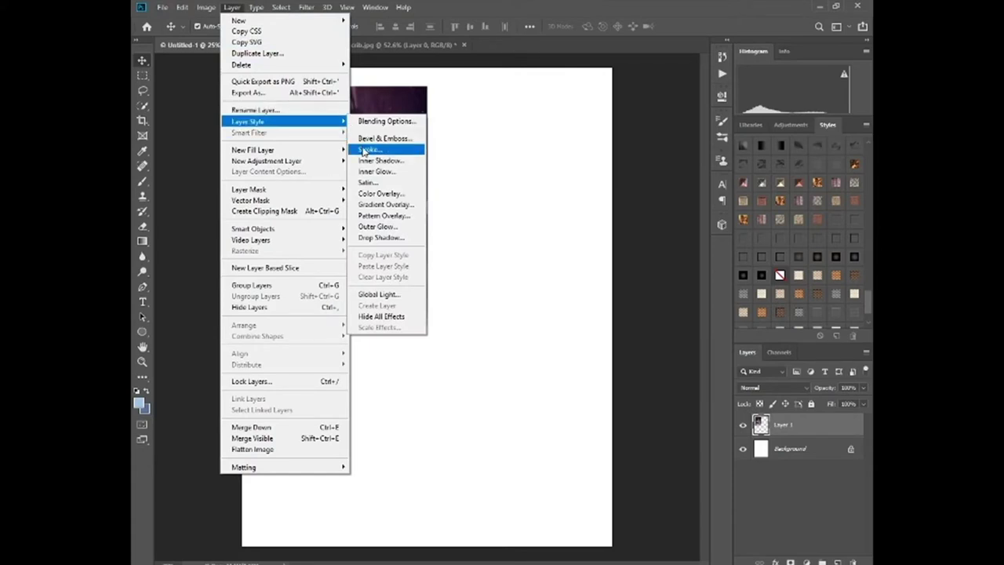
Add a thin Stroke effect to Layer 1 with Outside position and Normal blend mode
click(368, 149)
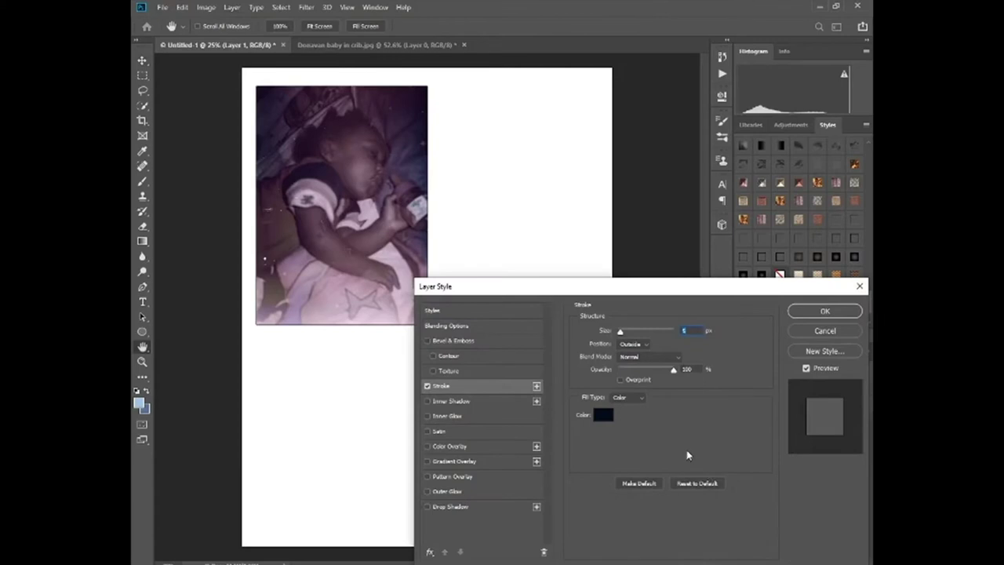
drag(688, 287, 697, 93)
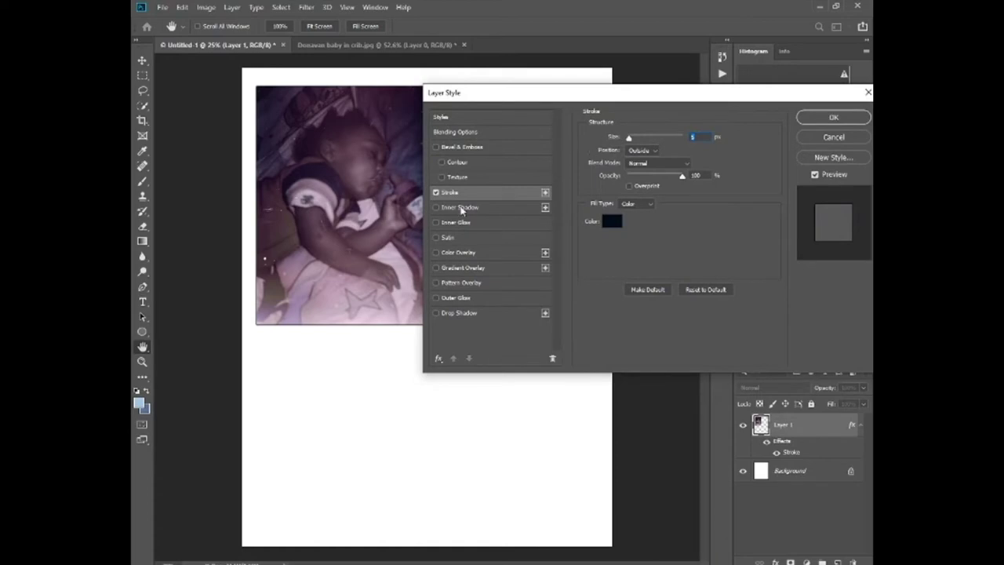
drag(615, 96, 592, 169)
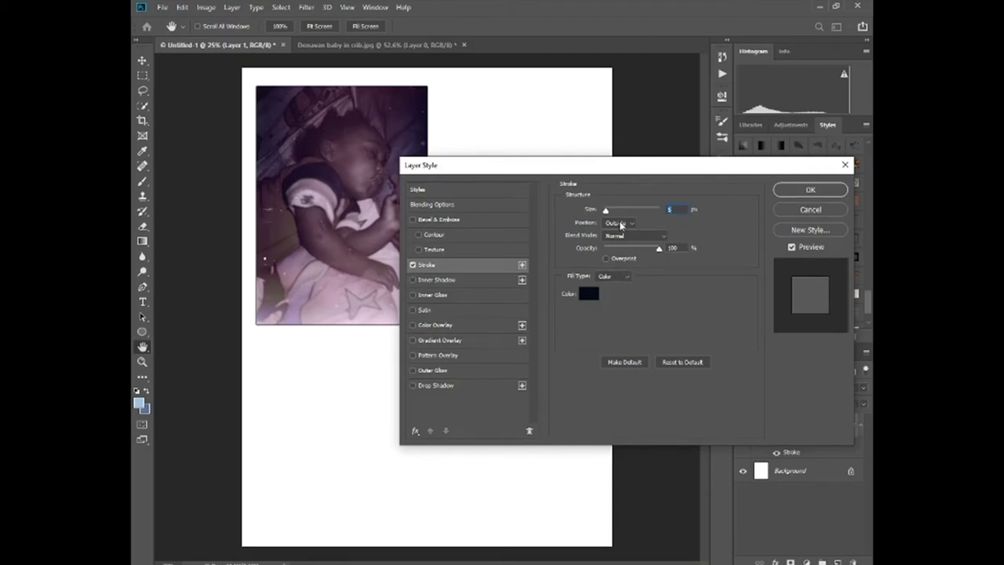
drag(605, 210, 604, 211)
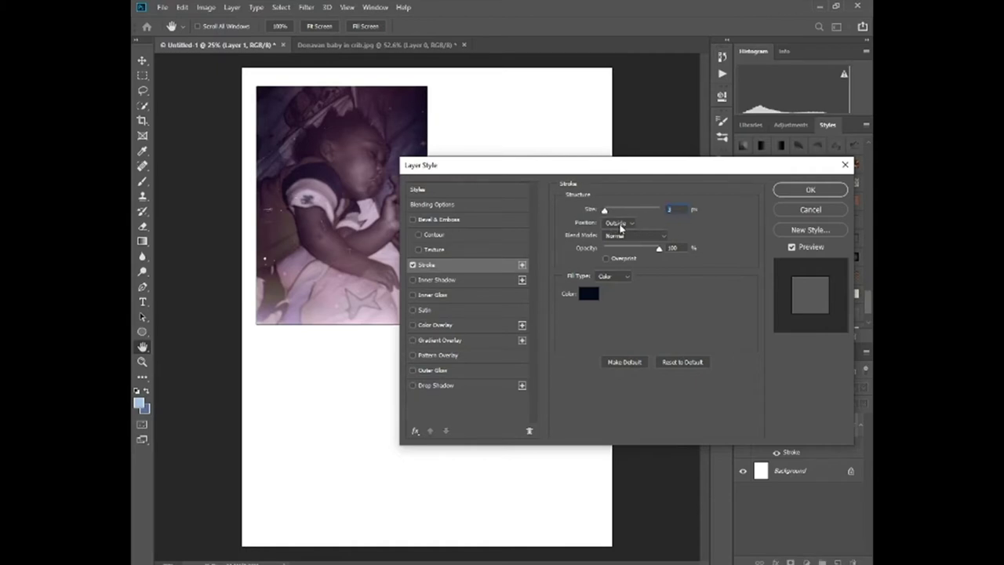
click(629, 223)
click(629, 226)
click(661, 237)
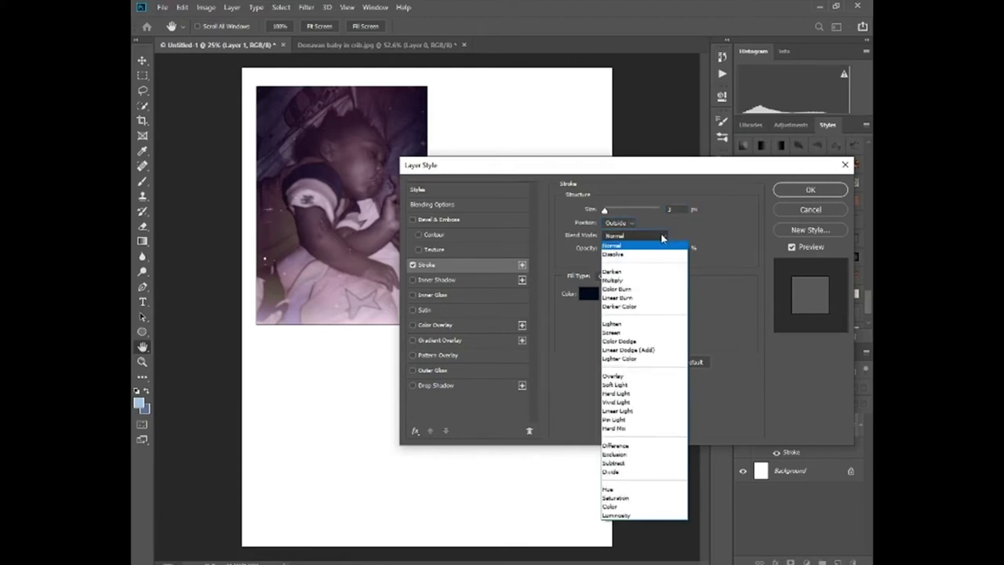
click(661, 237)
click(658, 250)
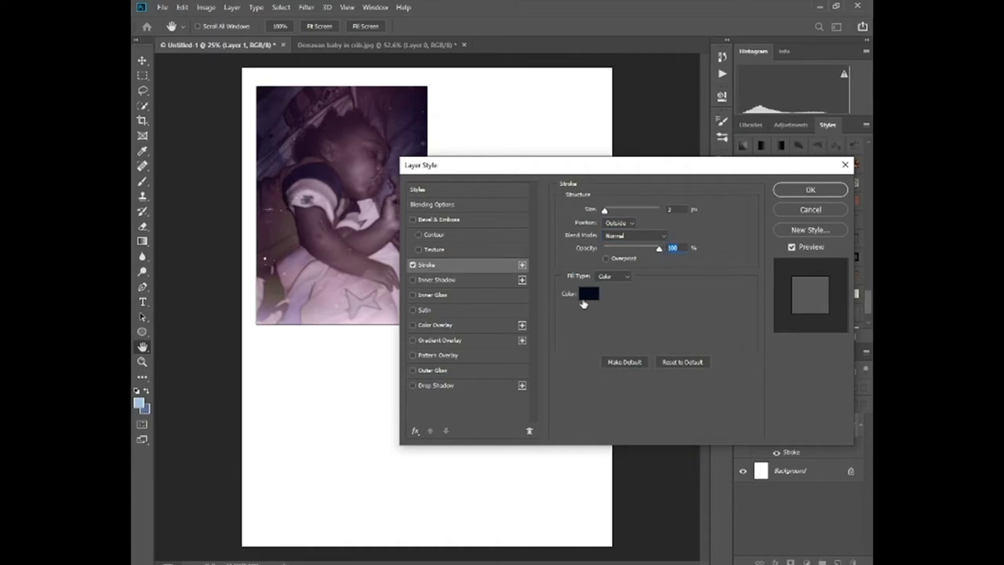
Set the stroke colour to black (000000) and apply the stroke
click(588, 295)
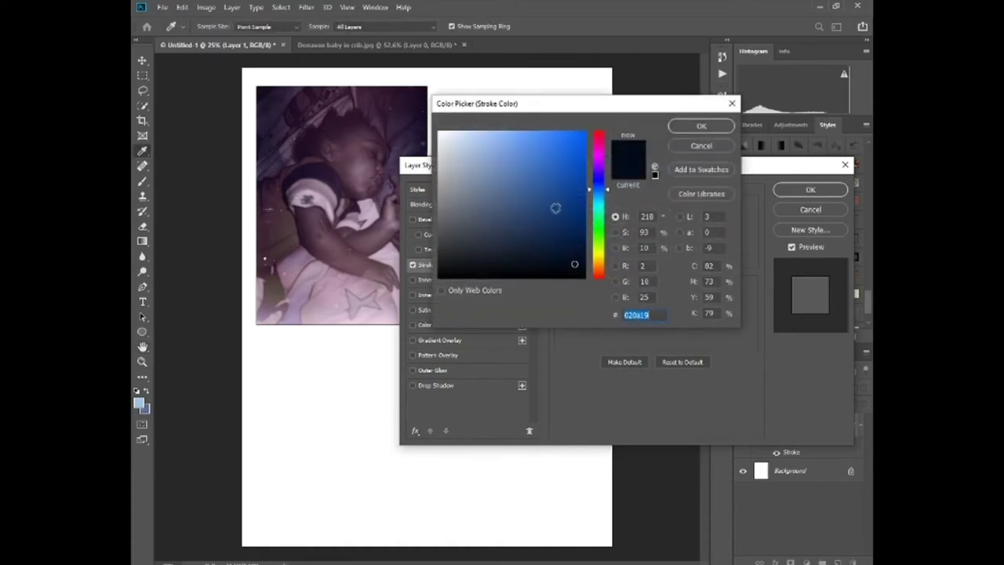
drag(507, 196, 584, 279)
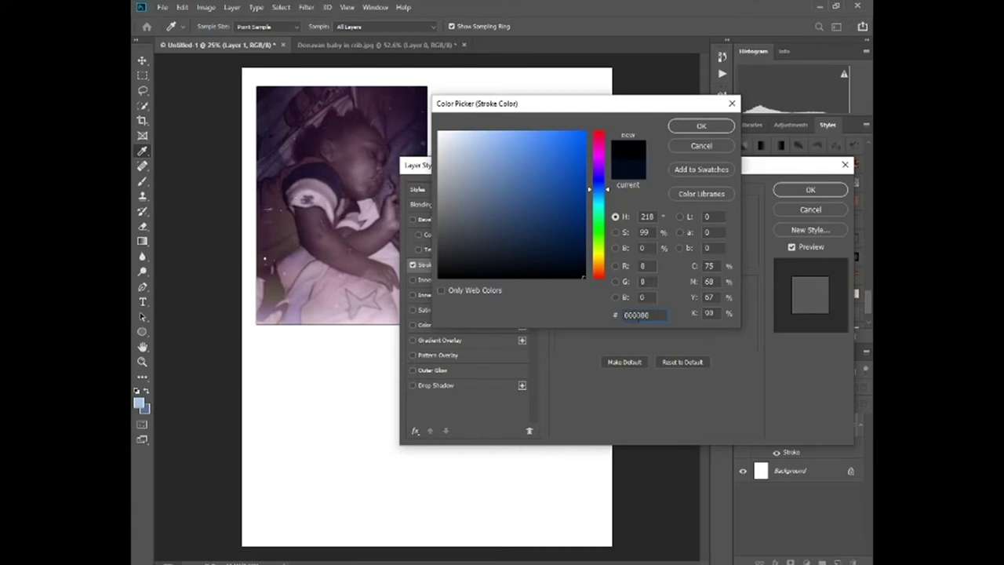
click(699, 127)
click(810, 190)
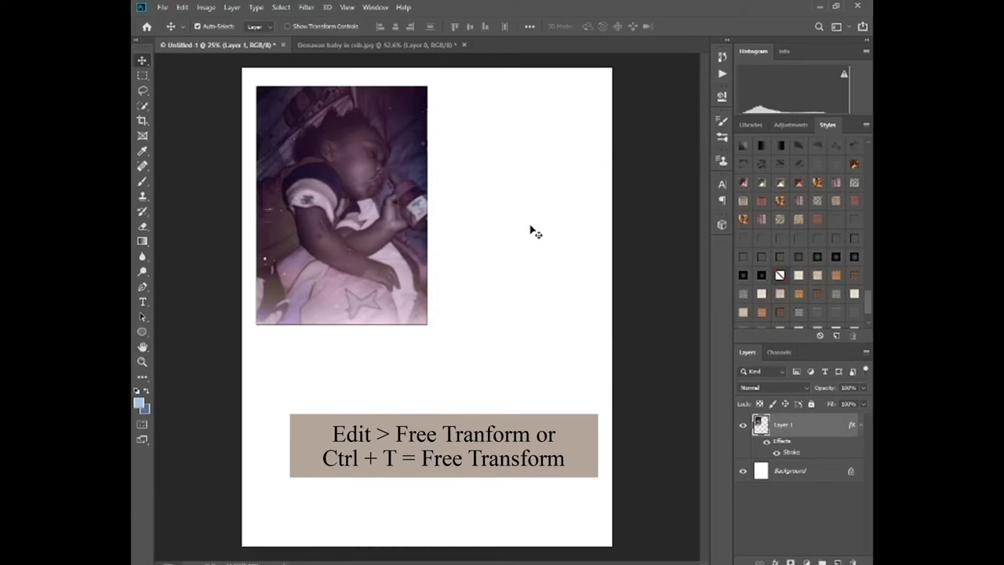
Free-transform the baby photo to about half size and rotate it about 13° counter-clockwise
key(ctrl+t)
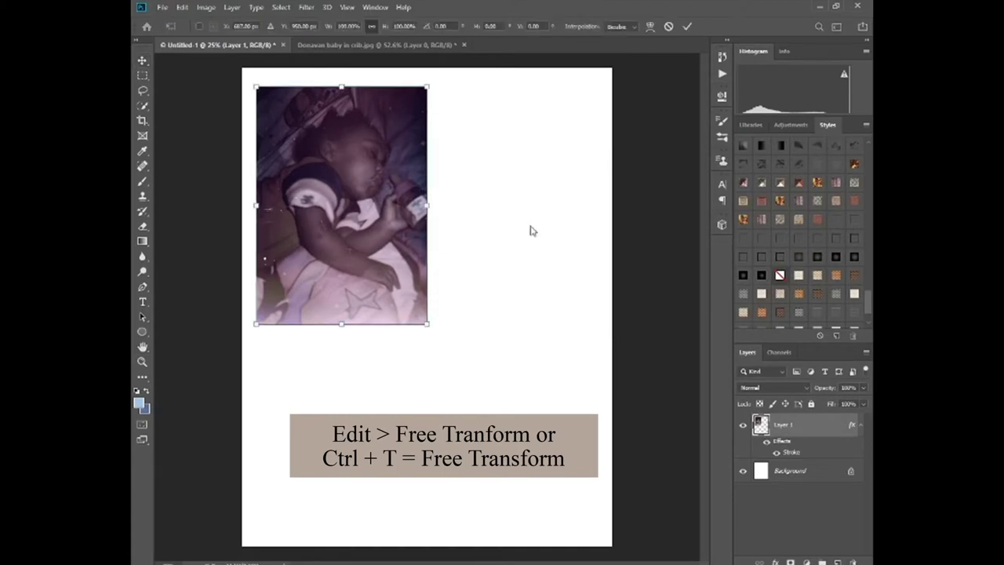
click(164, 7)
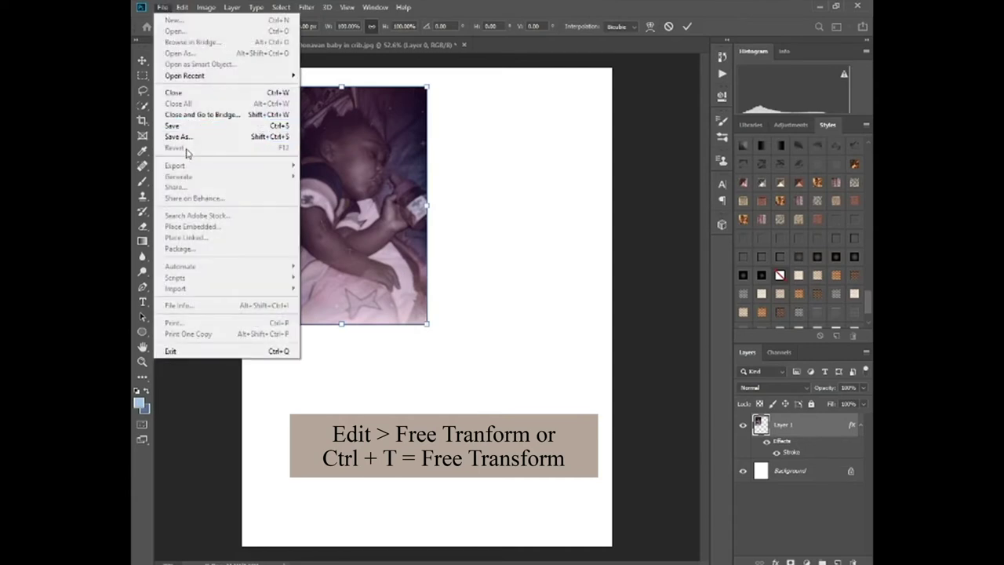
click(181, 7)
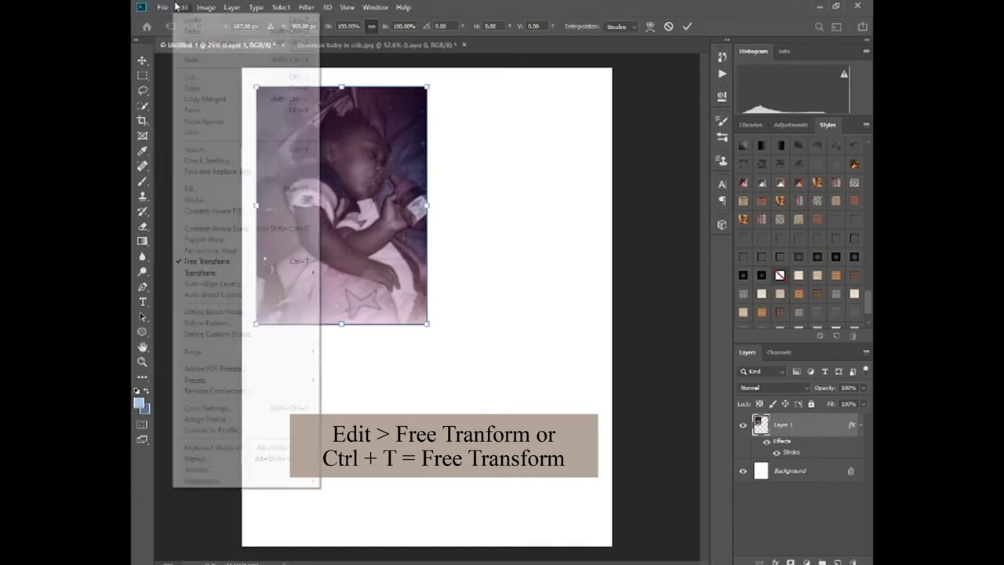
mouse_move(208, 274)
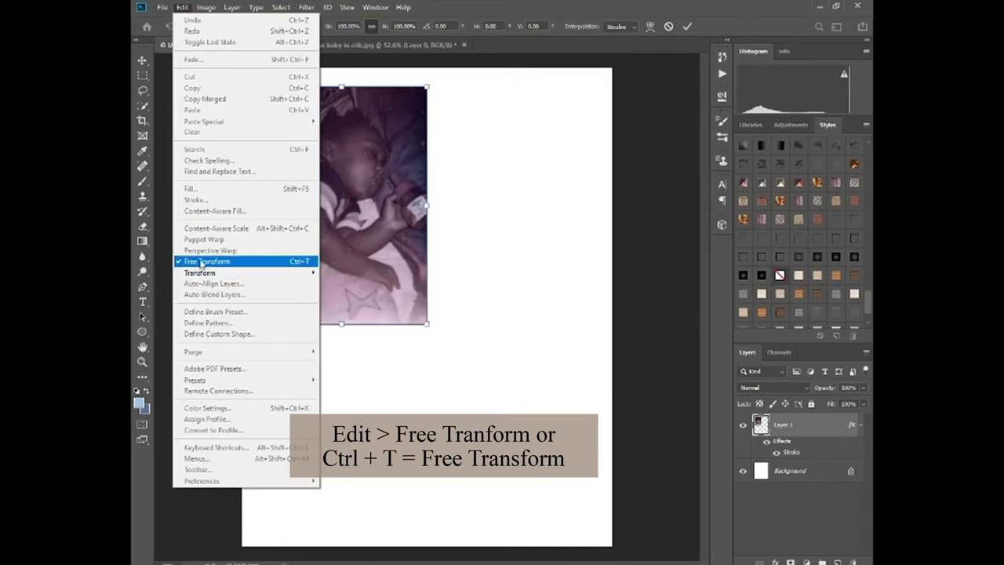
click(294, 264)
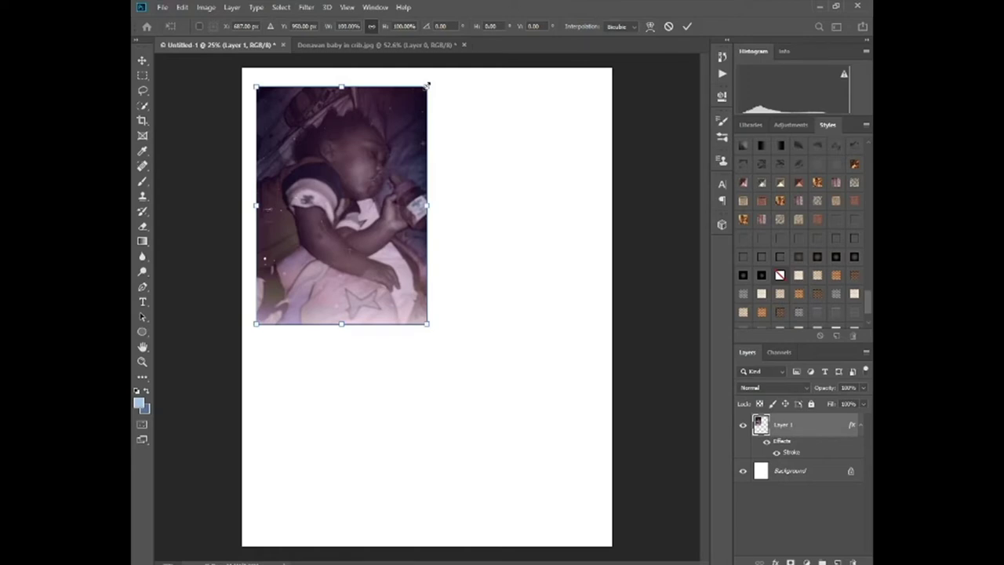
drag(428, 83, 378, 175)
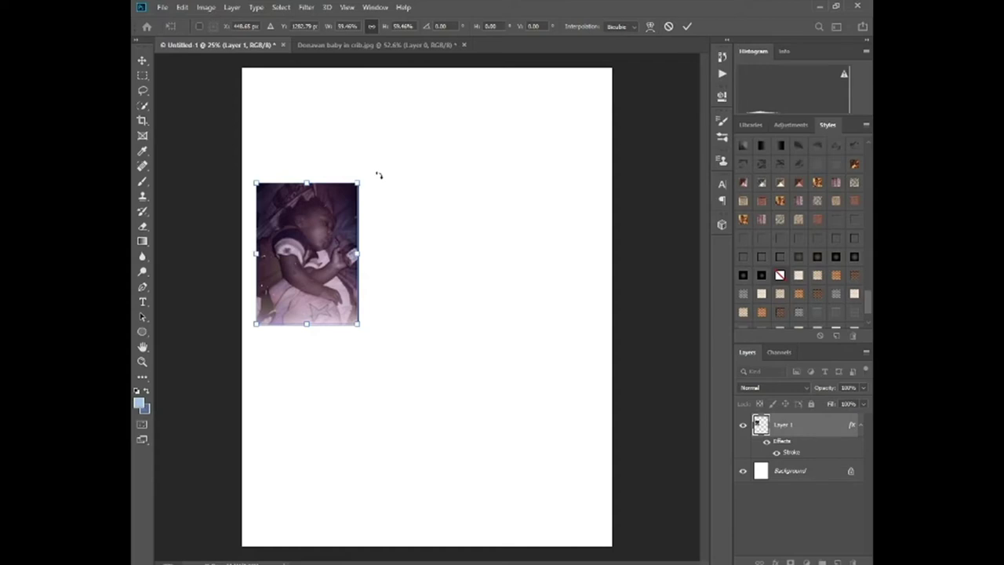
drag(378, 175, 414, 174)
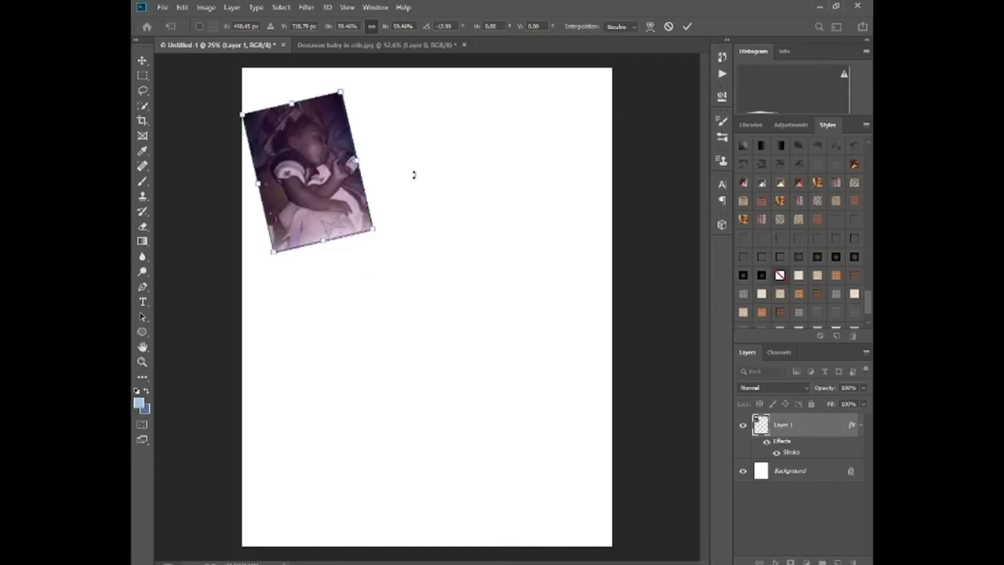
key(Return)
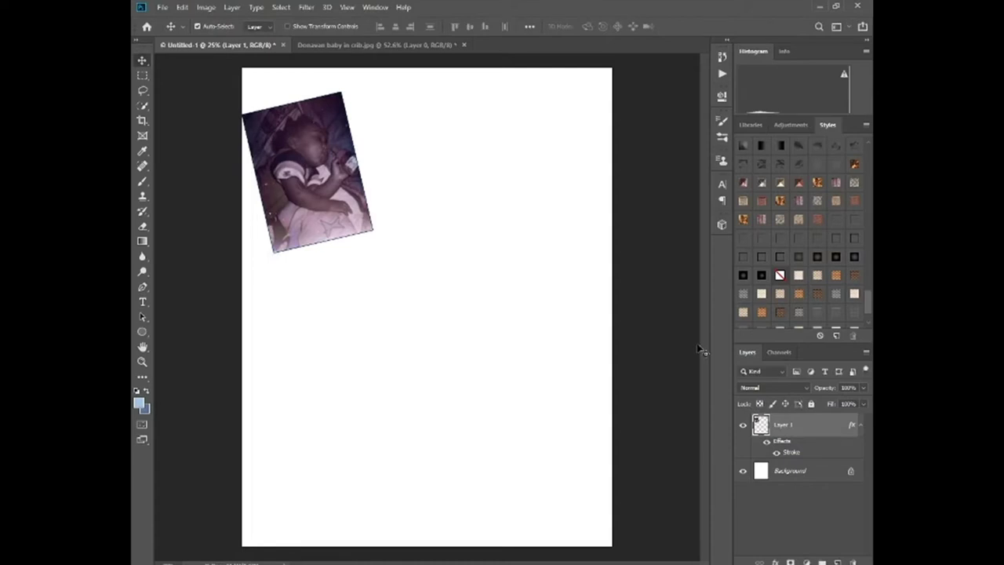
right_click(782, 428)
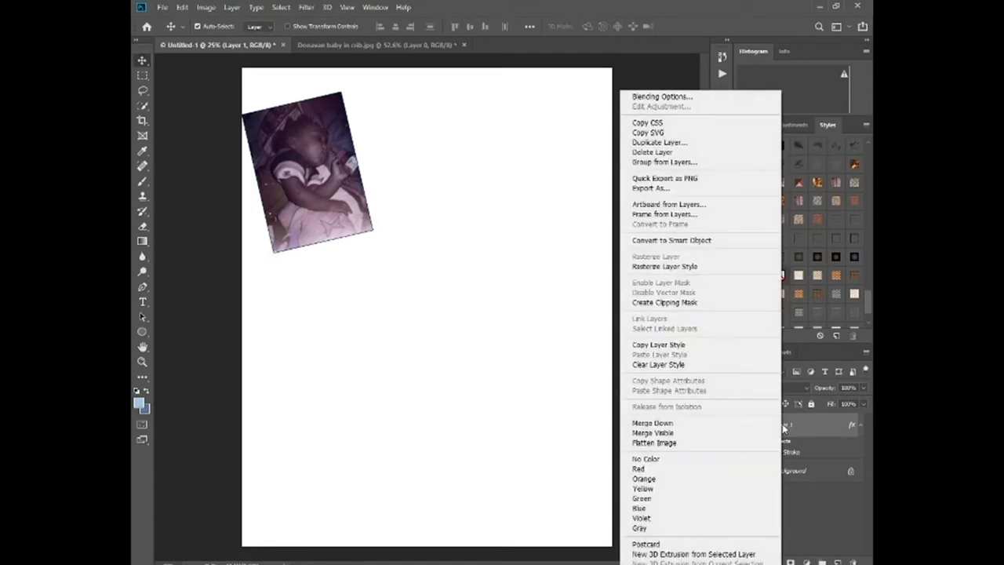
Rasterize the stroke, apply a single drop-shadow preset from Styles, and rasterize that shadow too
click(665, 266)
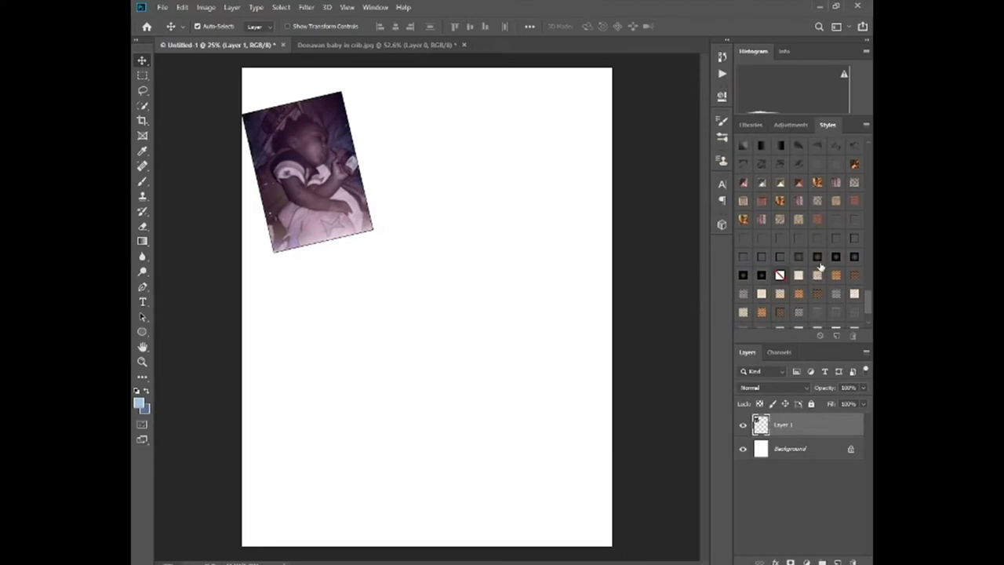
scroll(815, 267, up, 2)
scroll(815, 267, up, 3)
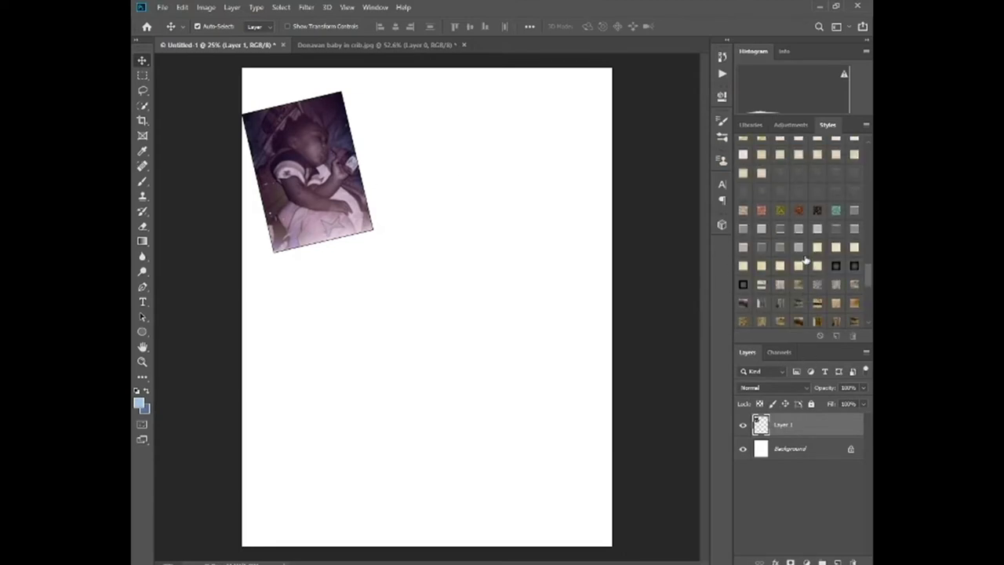
scroll(804, 259, up, 3)
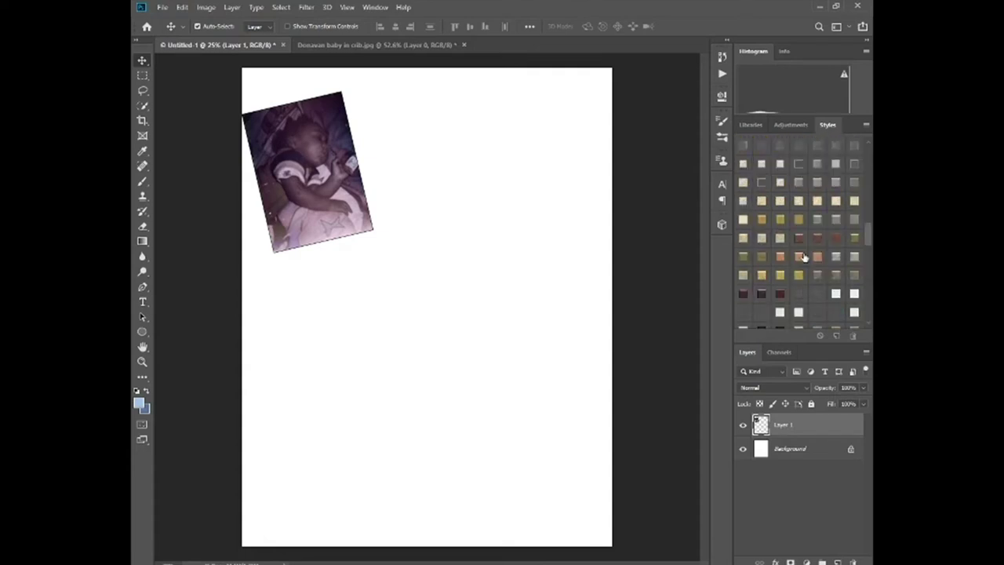
scroll(803, 258, up, 3)
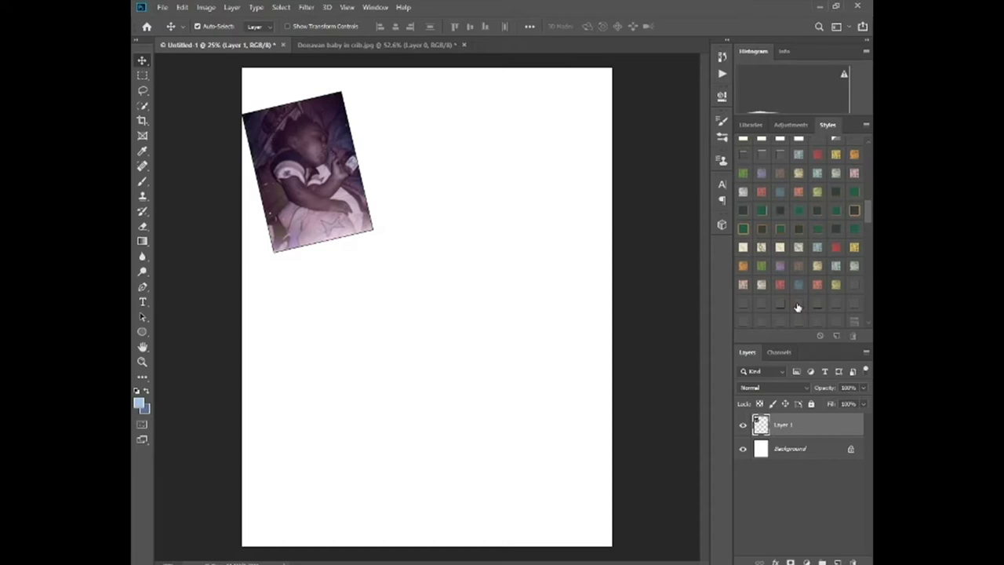
scroll(797, 306, up, 5)
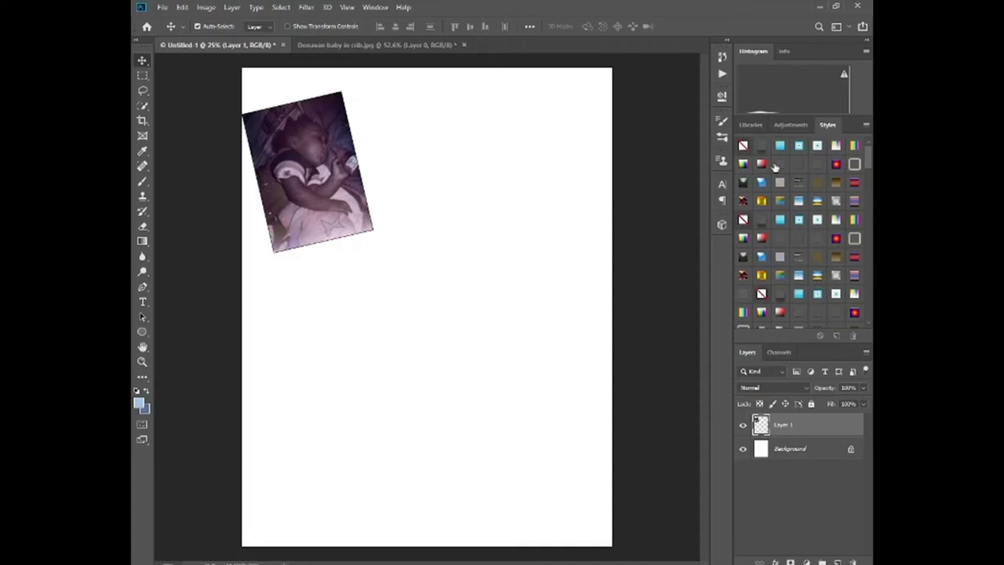
click(761, 145)
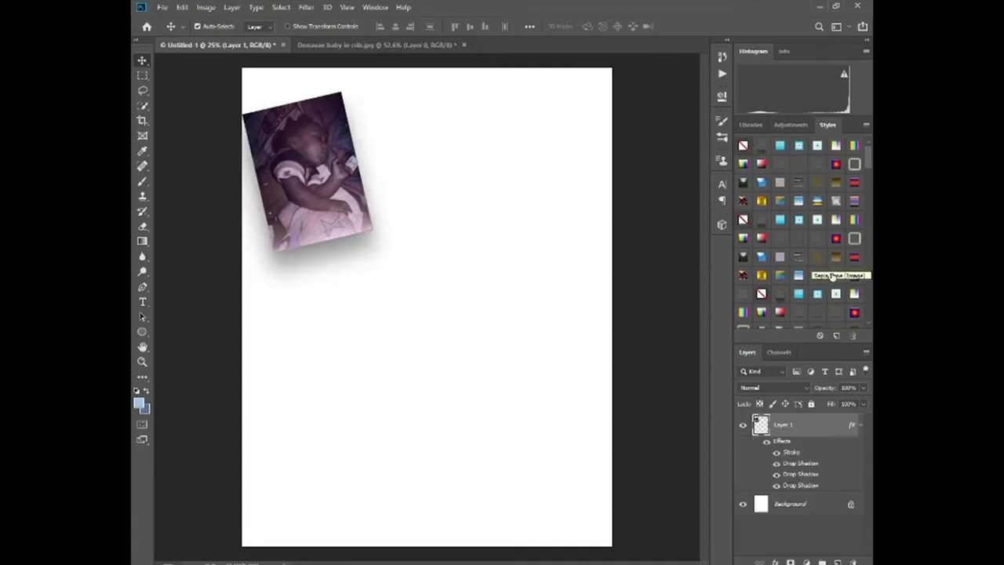
scroll(834, 276, down, 5)
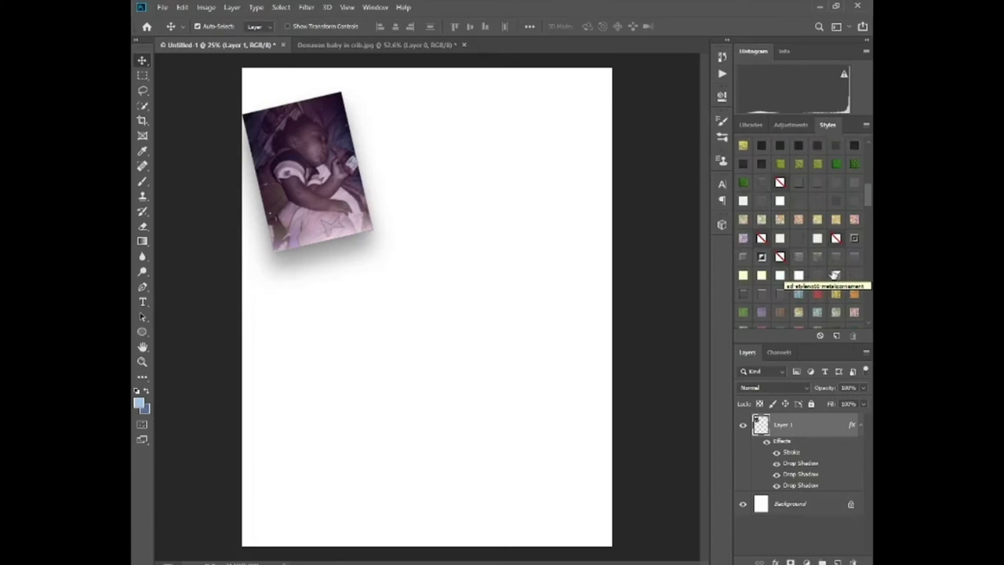
scroll(833, 274, down, 3)
click(798, 248)
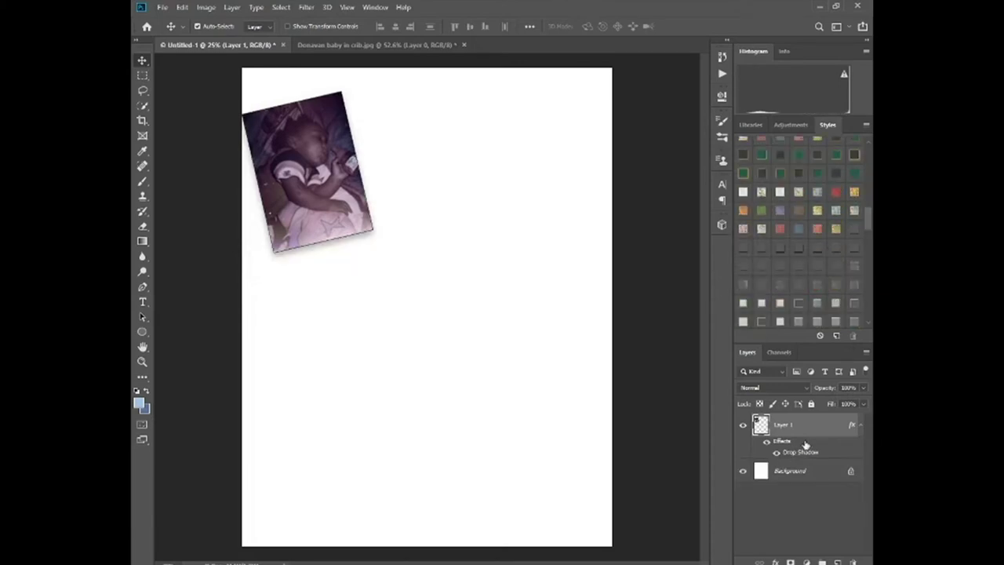
right_click(782, 426)
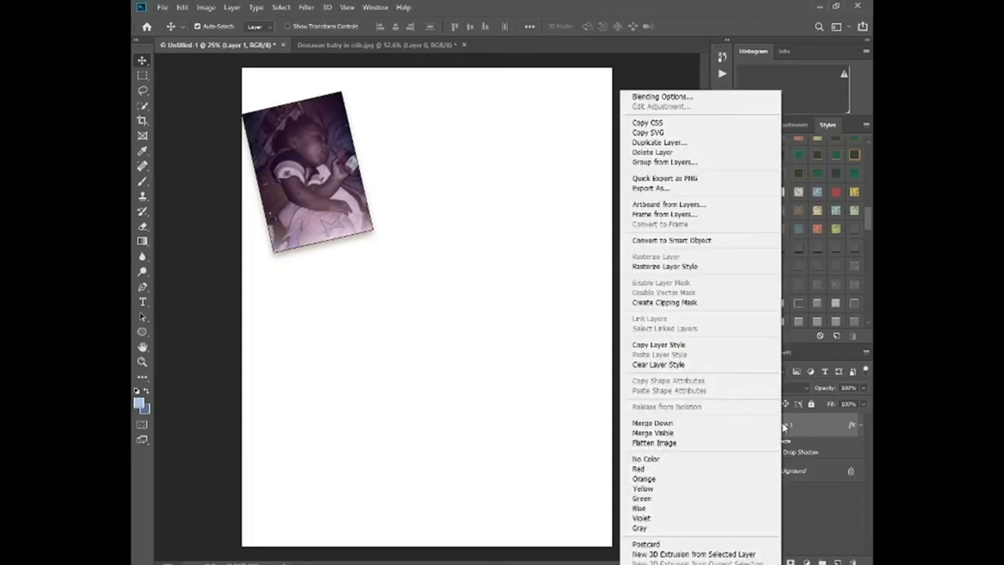
click(663, 269)
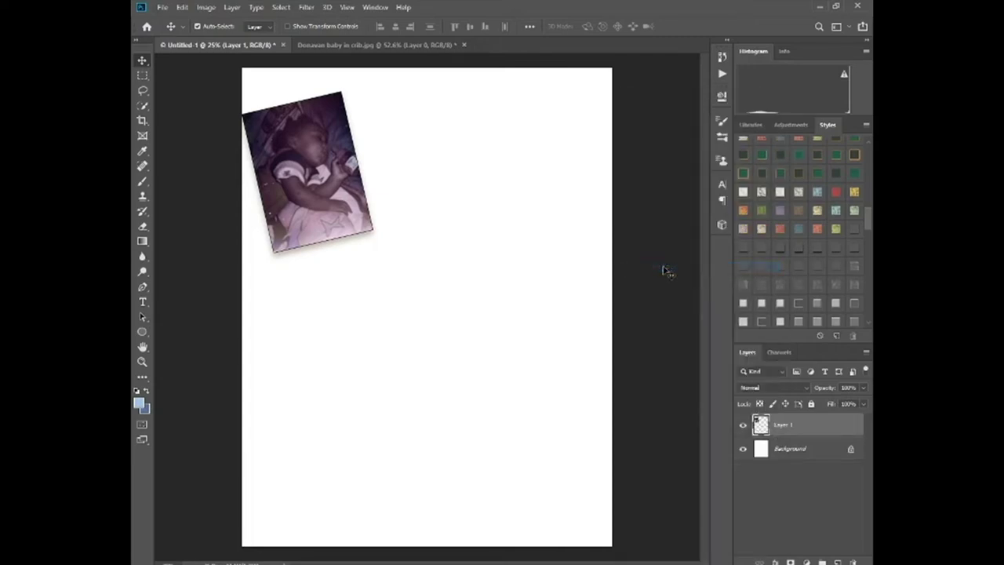
Rename the baby photo's layer after the crib photo
double_click(785, 424)
text(Don)
text(aC)
text(rib)
key(Return)
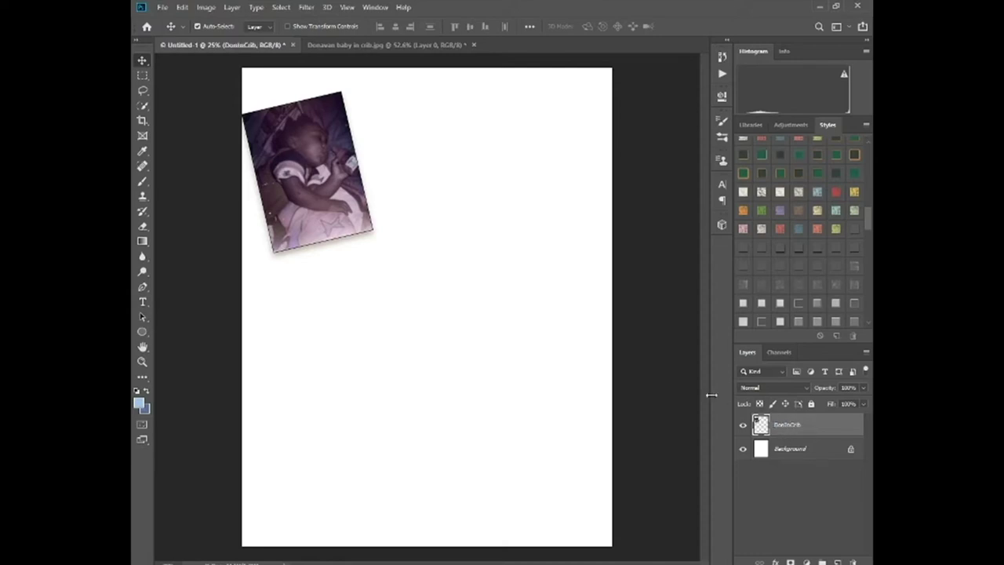
Switch to the original crib photo's tab and close it, choosing not to save changes
click(399, 46)
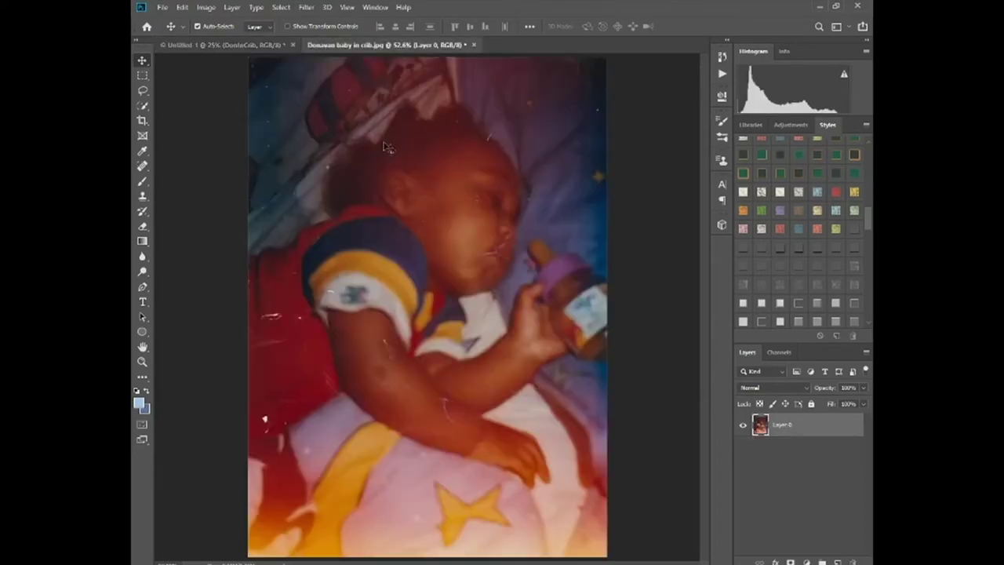
click(474, 44)
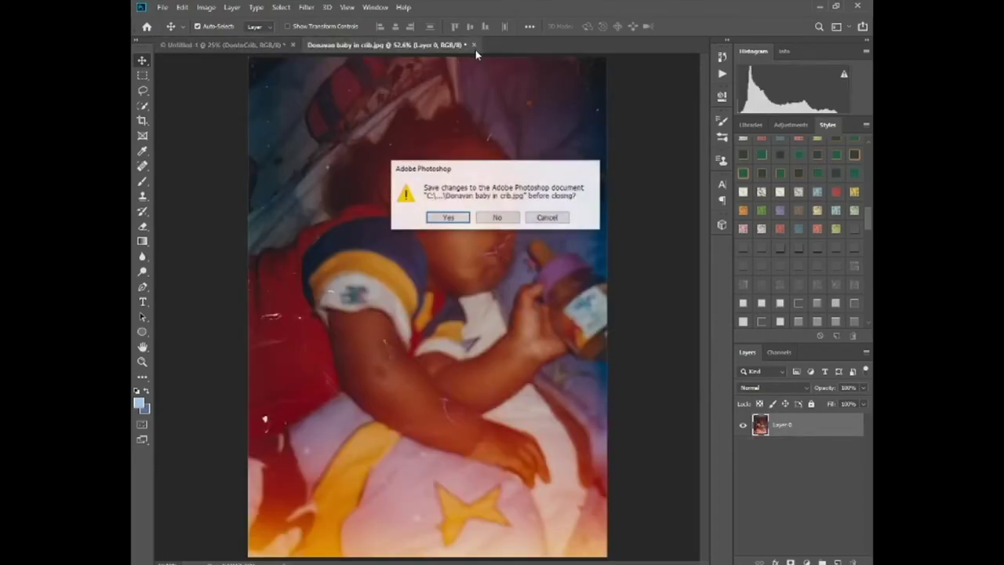
click(497, 217)
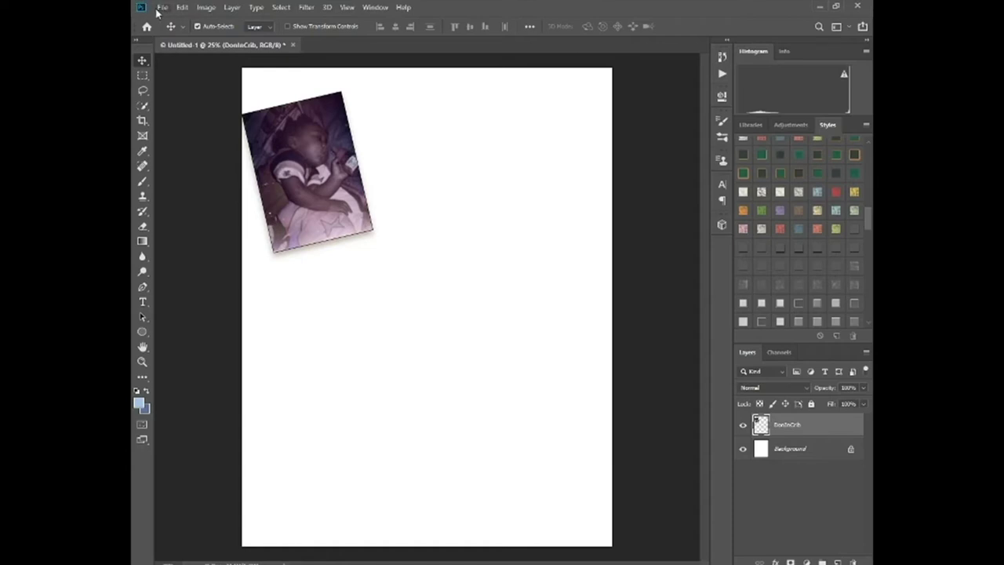
Start the scanner and camera import wizard with My little stars as the destination folder
click(161, 8)
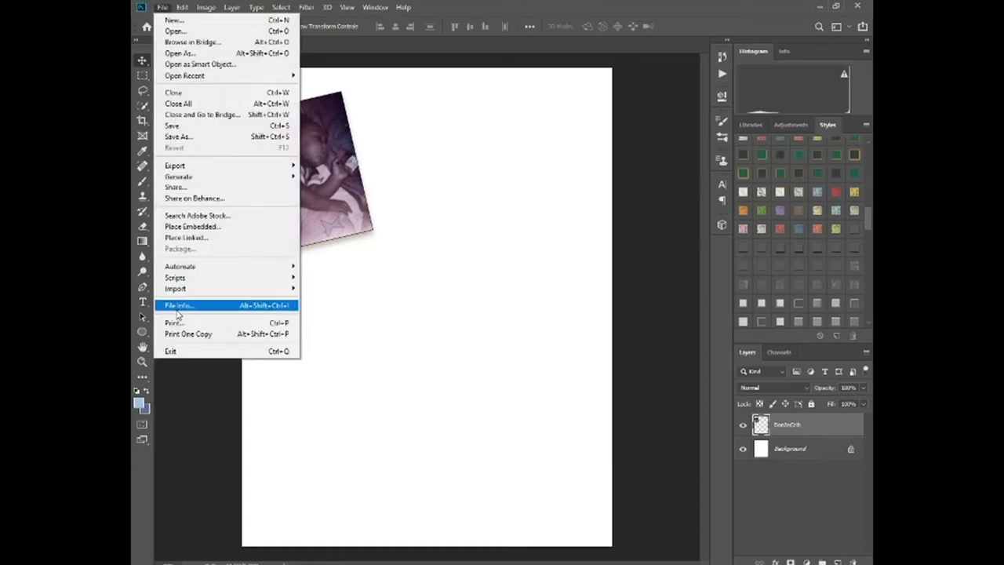
mouse_move(188, 288)
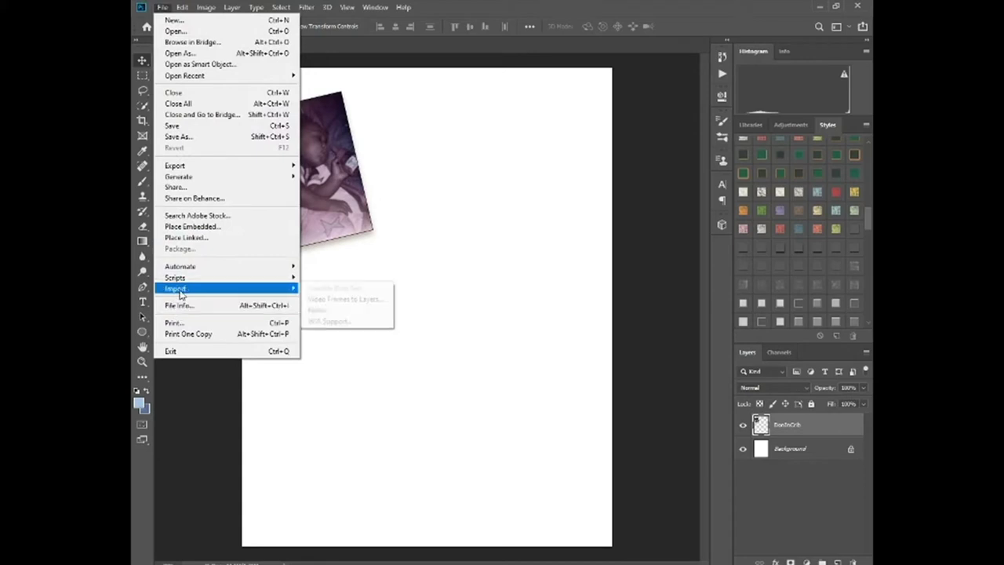
click(325, 321)
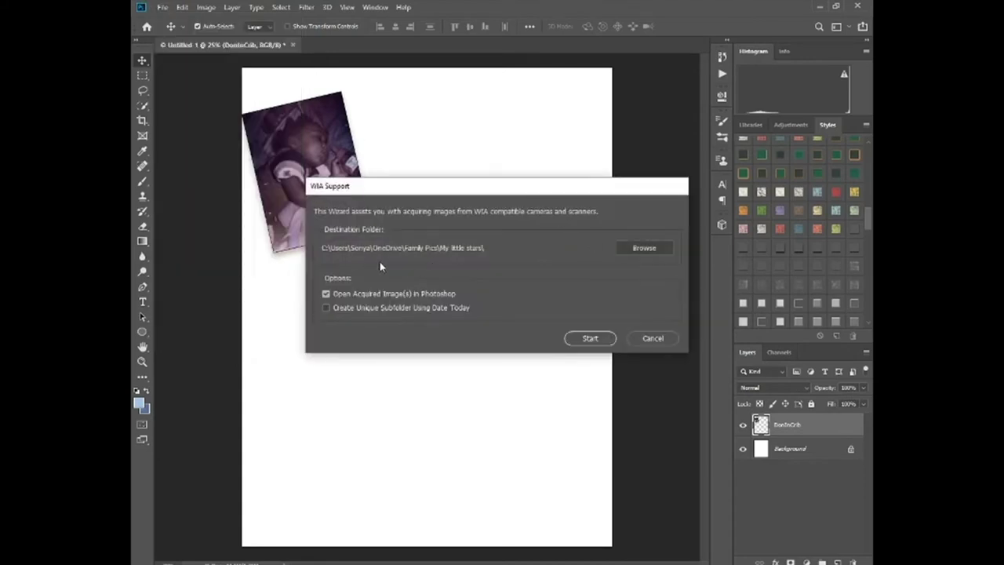
click(646, 250)
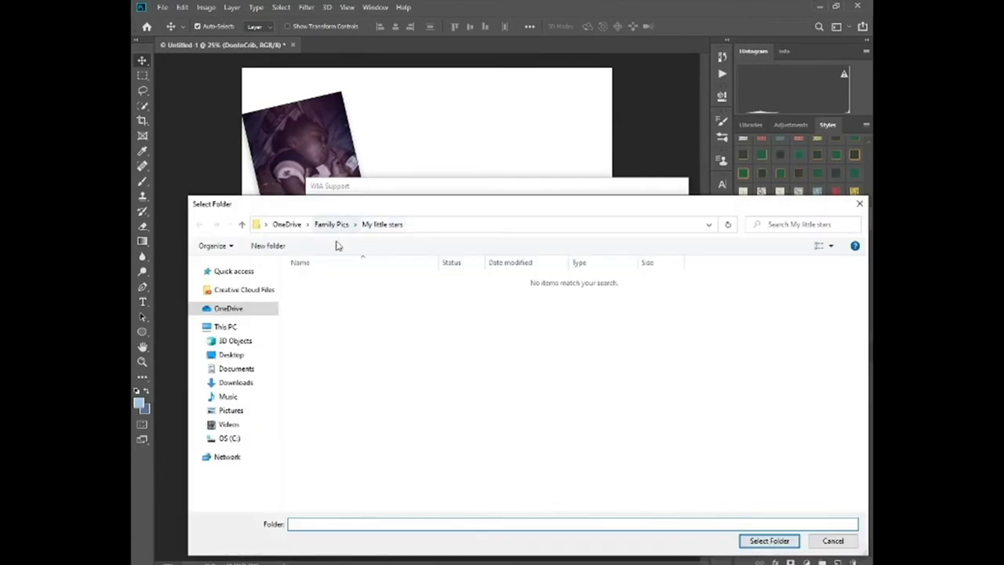
click(769, 541)
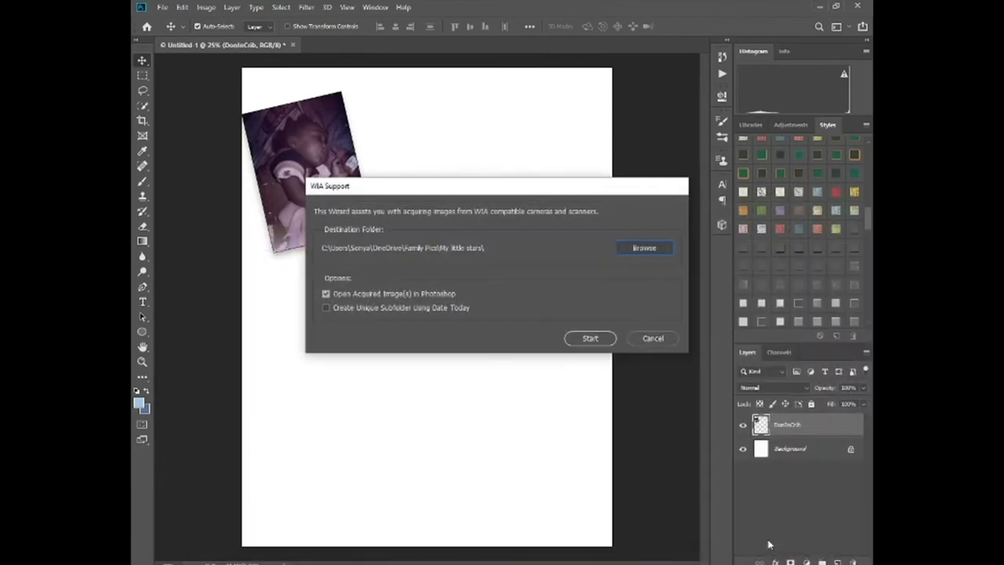
Preview and scan the toddler photo on the Canon MX490 into a new document
click(589, 338)
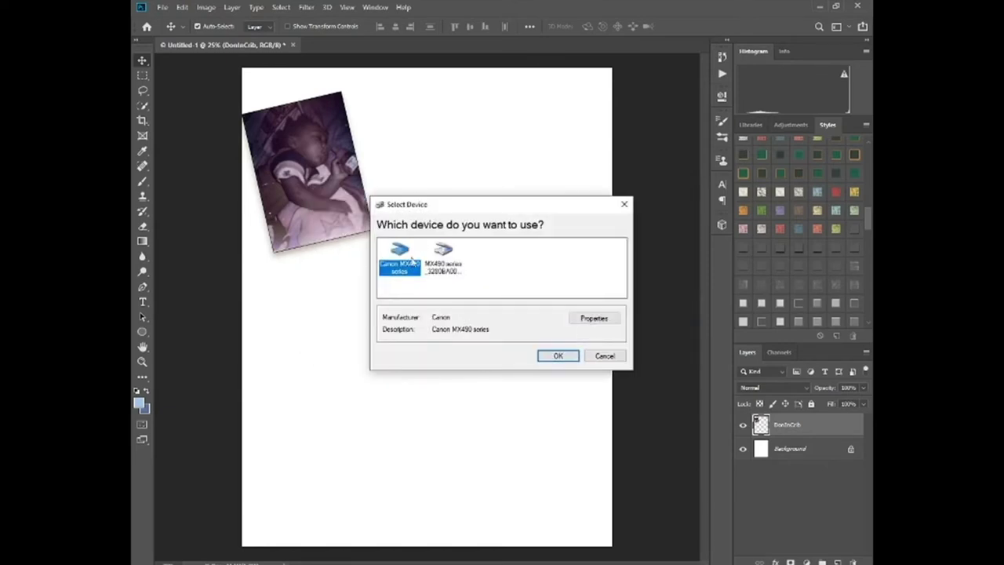
click(556, 356)
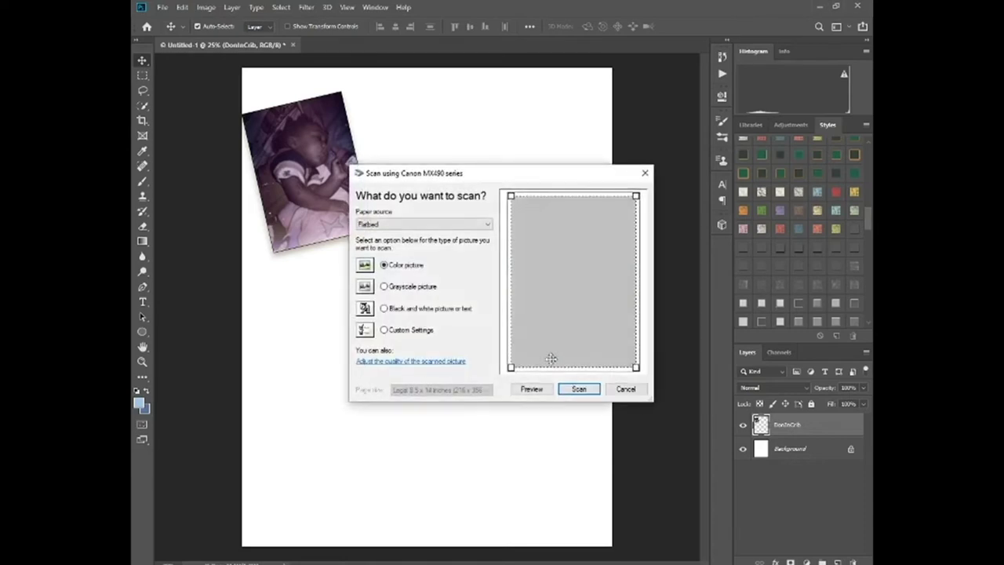
click(532, 389)
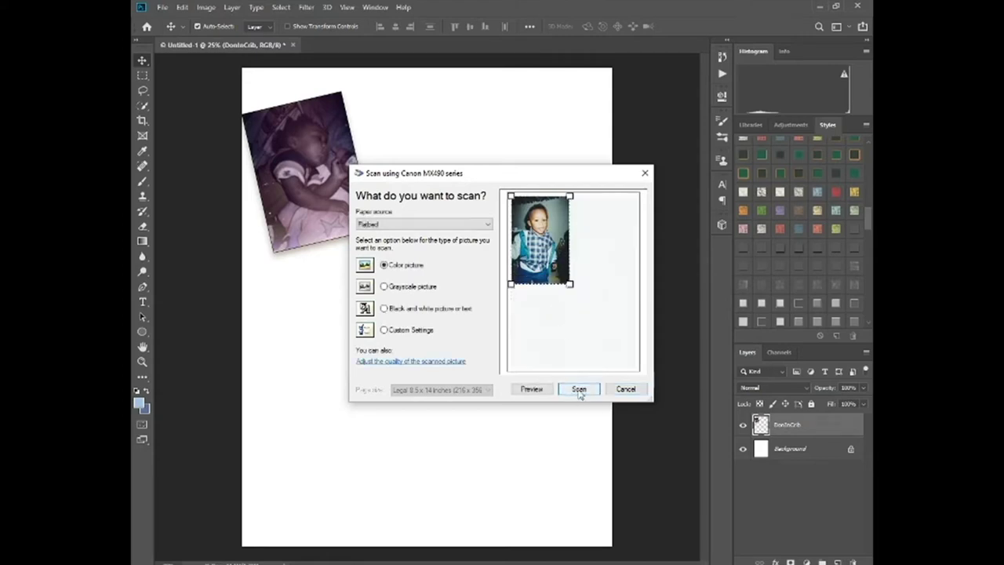
click(579, 389)
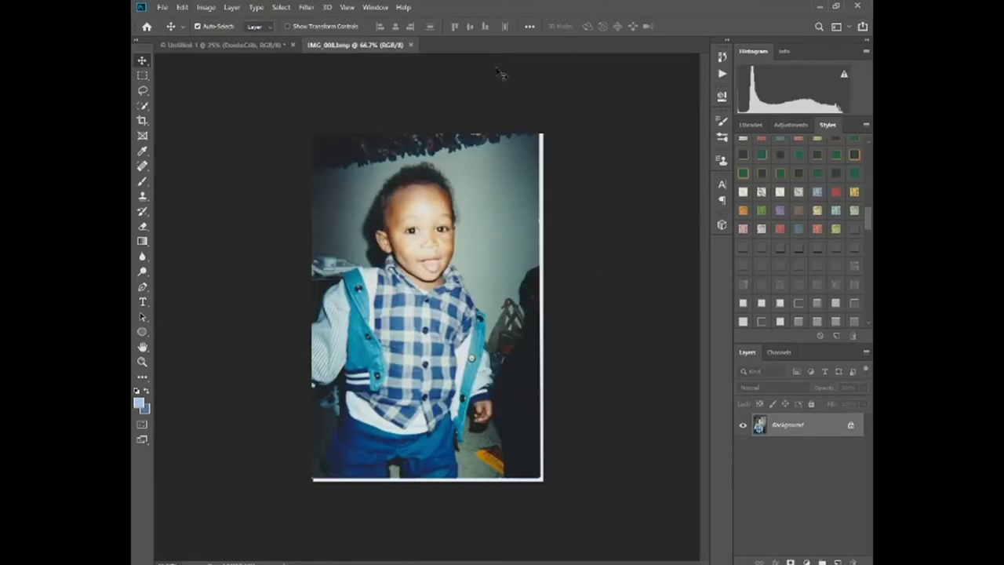
Crop a sliver off the scanned photo's bottom and right edges
click(142, 120)
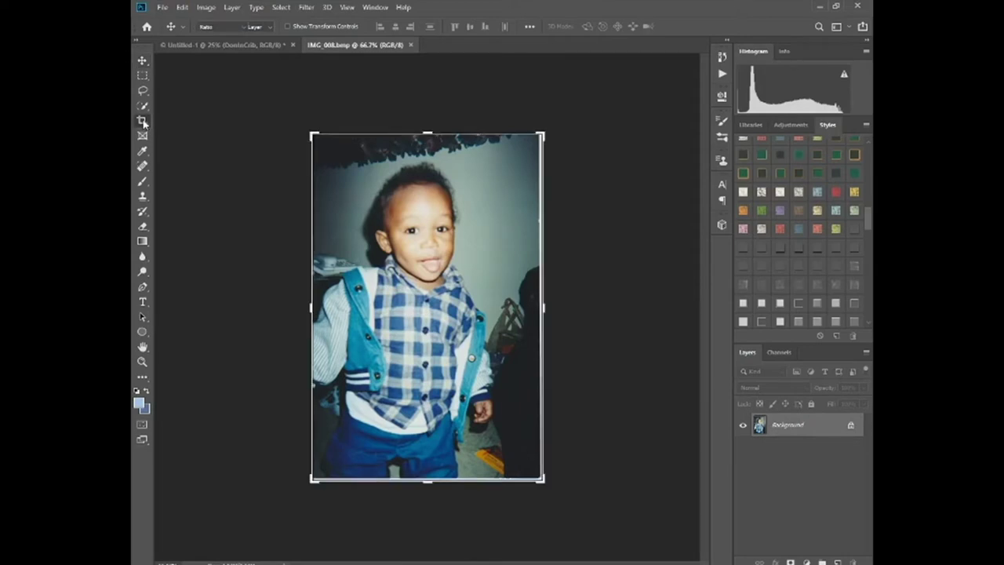
drag(427, 479, 427, 475)
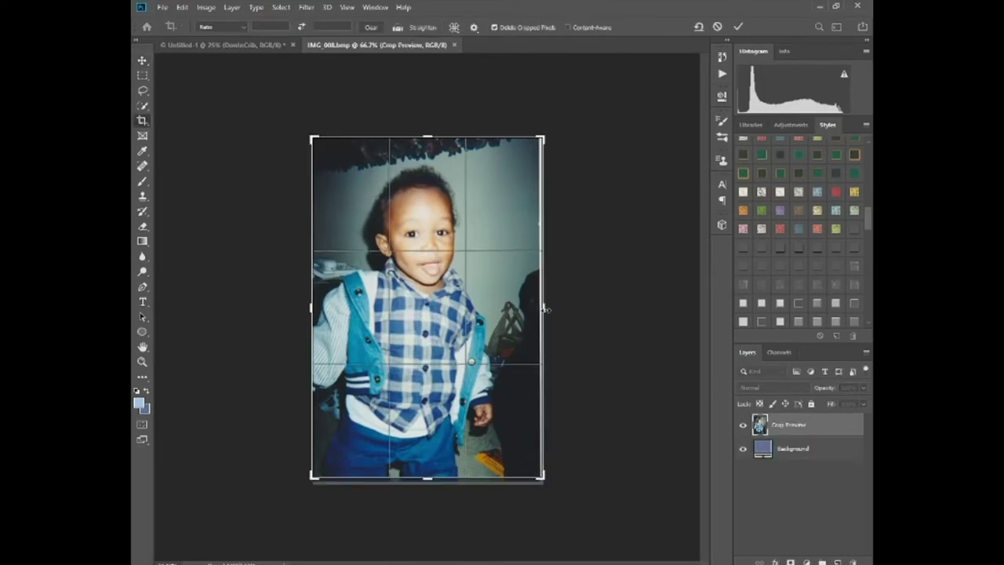
drag(543, 309, 540, 310)
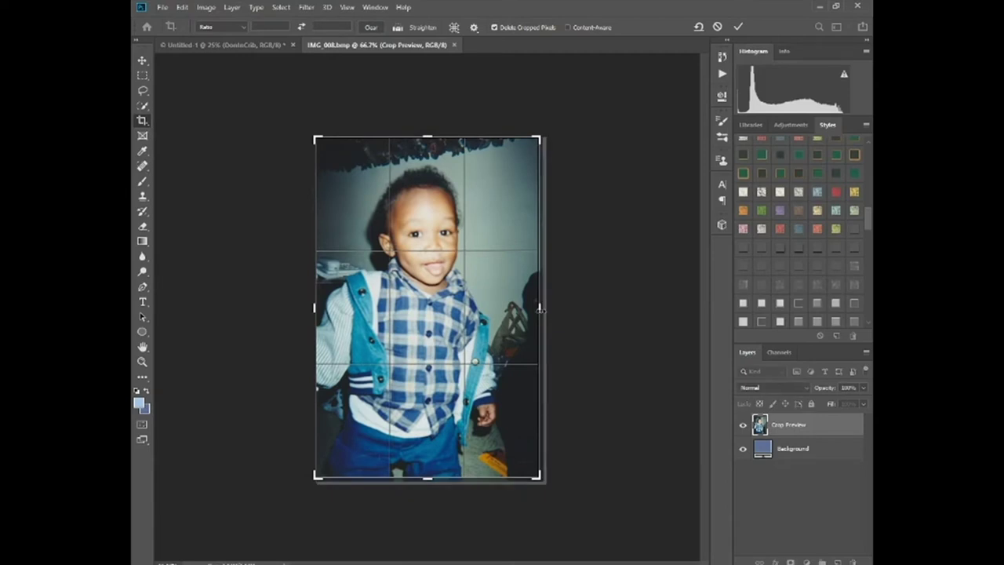
key(Return)
Resample the photo to 386 pixels/inch, enlarging it to 1160 × 1764 px
click(205, 7)
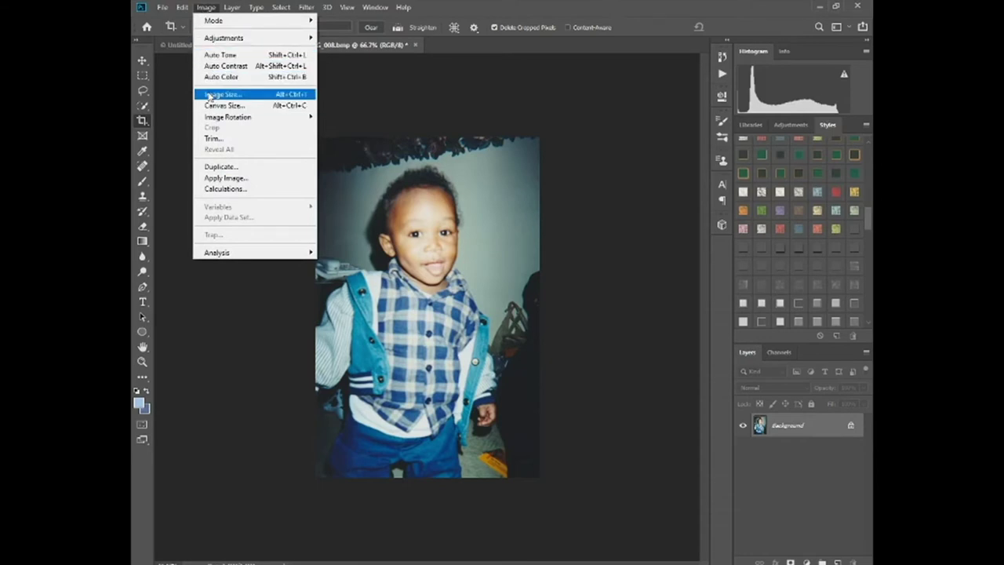
click(210, 96)
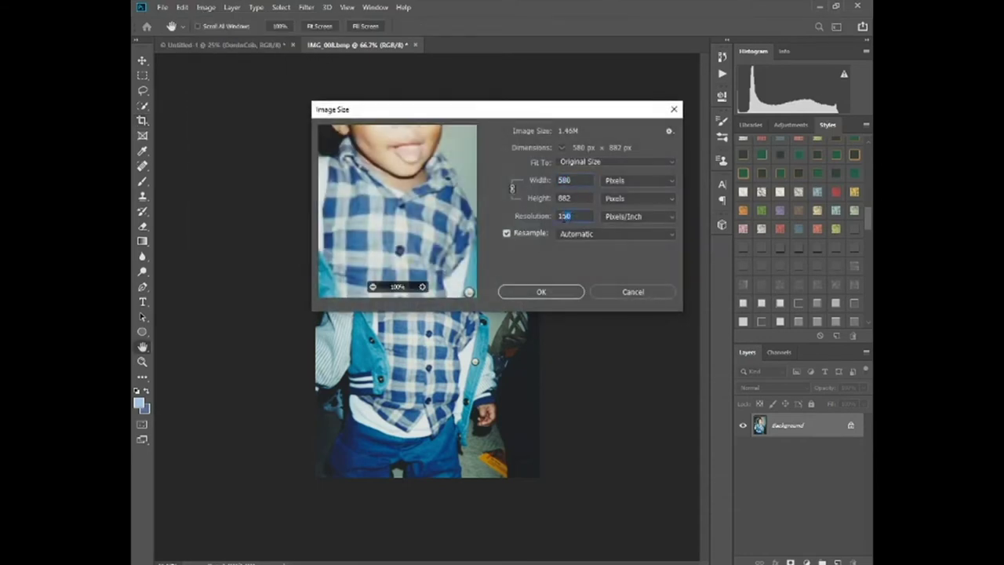
double_click(563, 216)
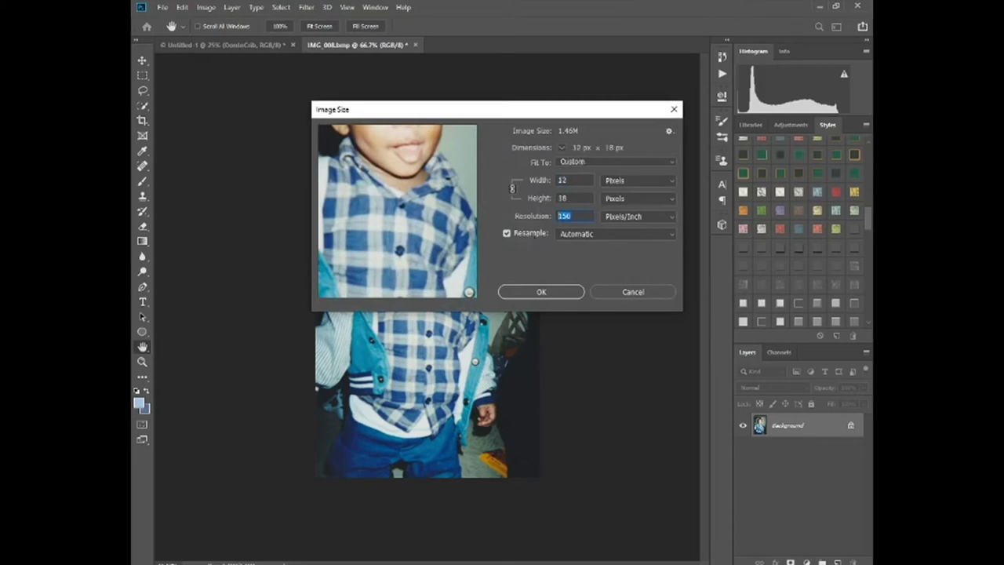
text(386)
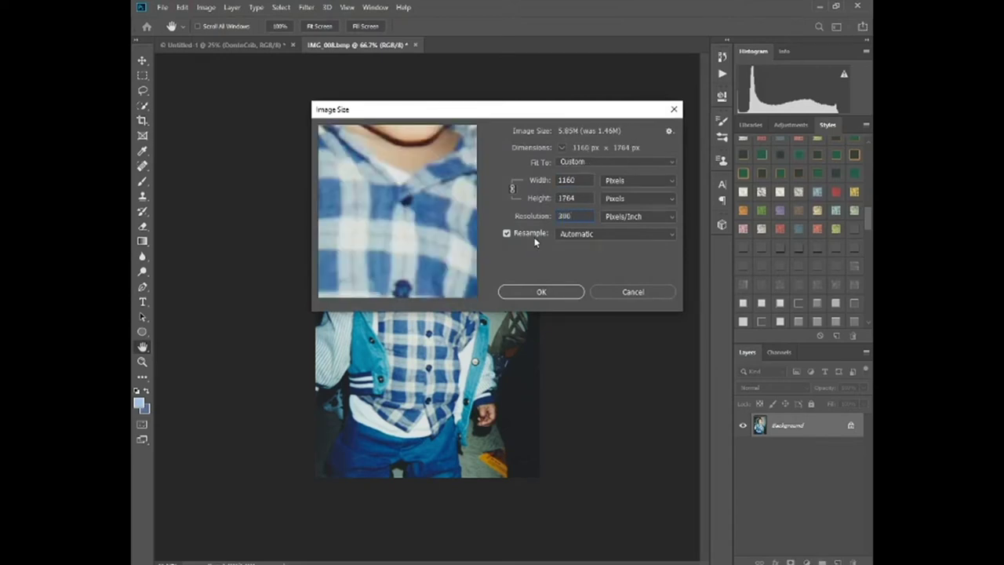
key(Return)
key(c)
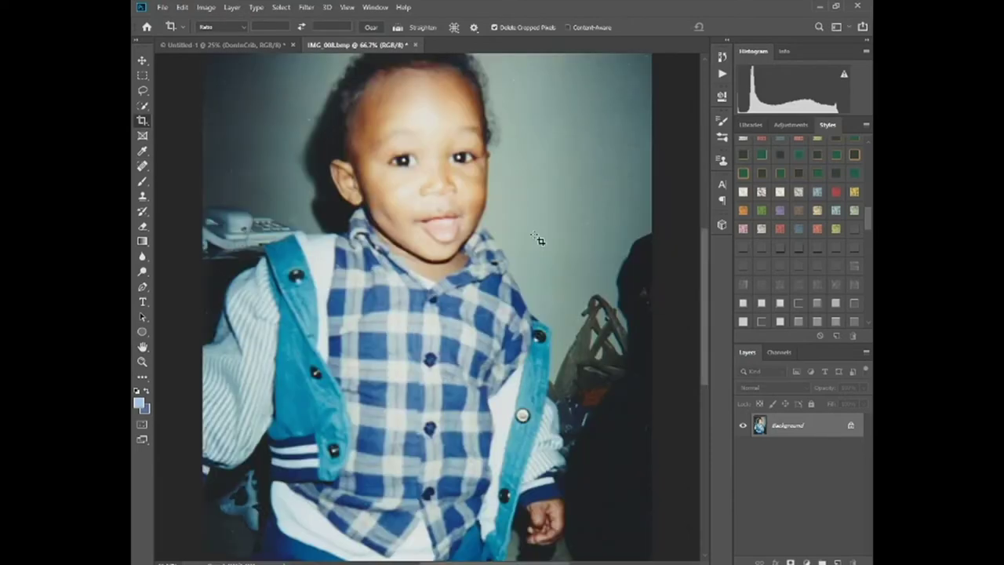
click(306, 7)
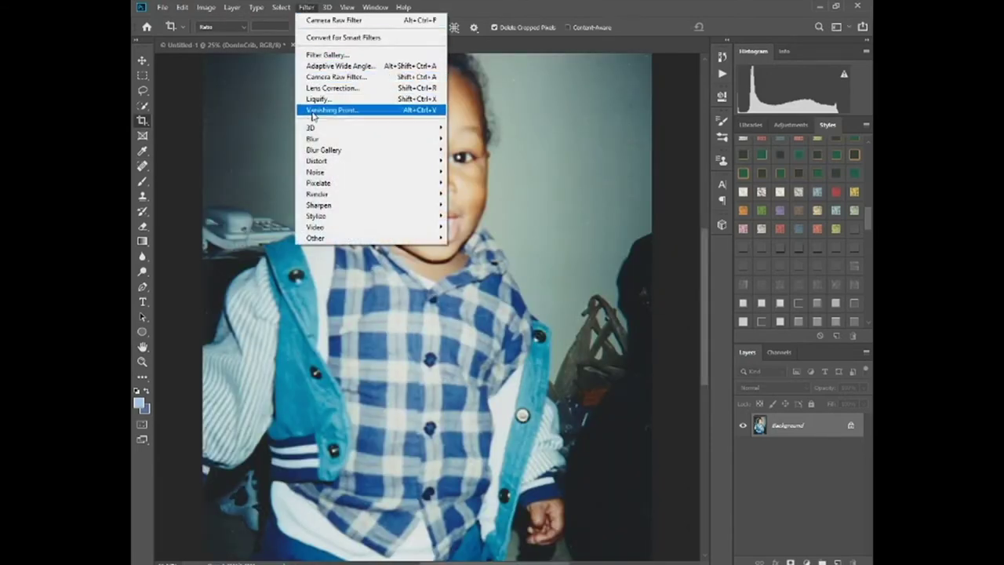
In the Camera Raw Filter, raise Dehaze, Clarity and Contrast on the toddler photo
click(318, 76)
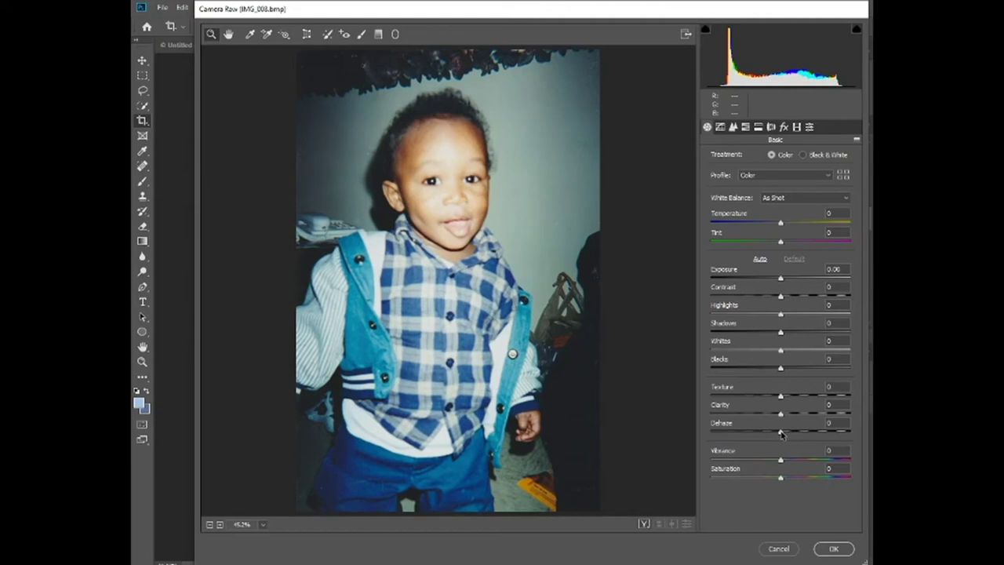
drag(781, 433, 800, 436)
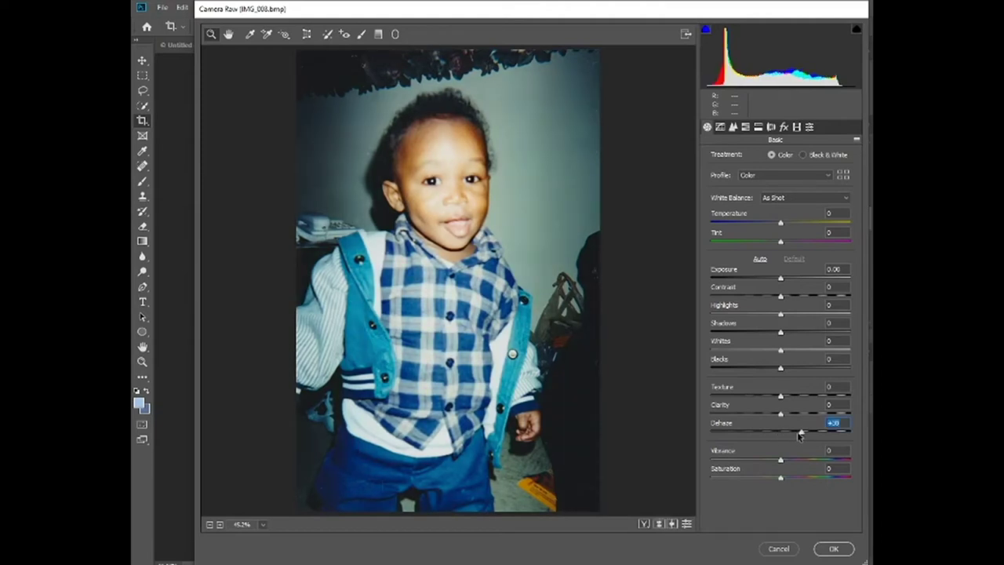
drag(781, 413, 792, 414)
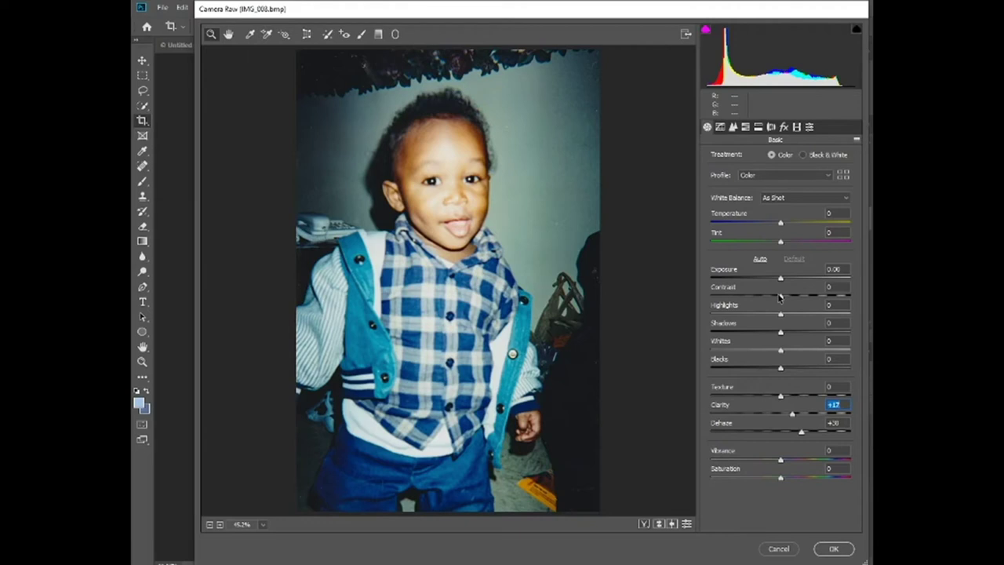
drag(780, 296, 794, 296)
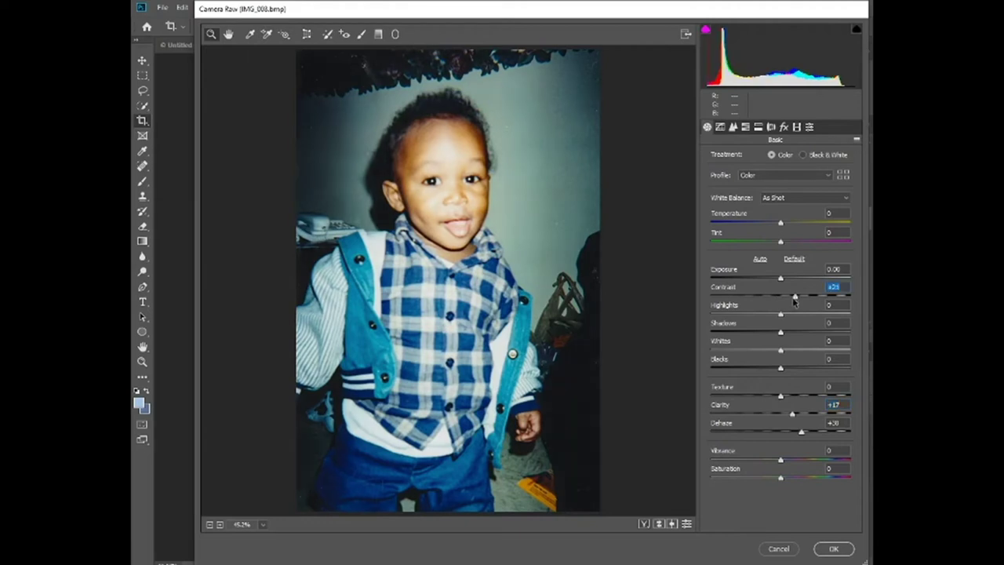
Set sharpening Amount 13, Luminance 11 with contrast 10, Color noise 12, then apply
click(733, 127)
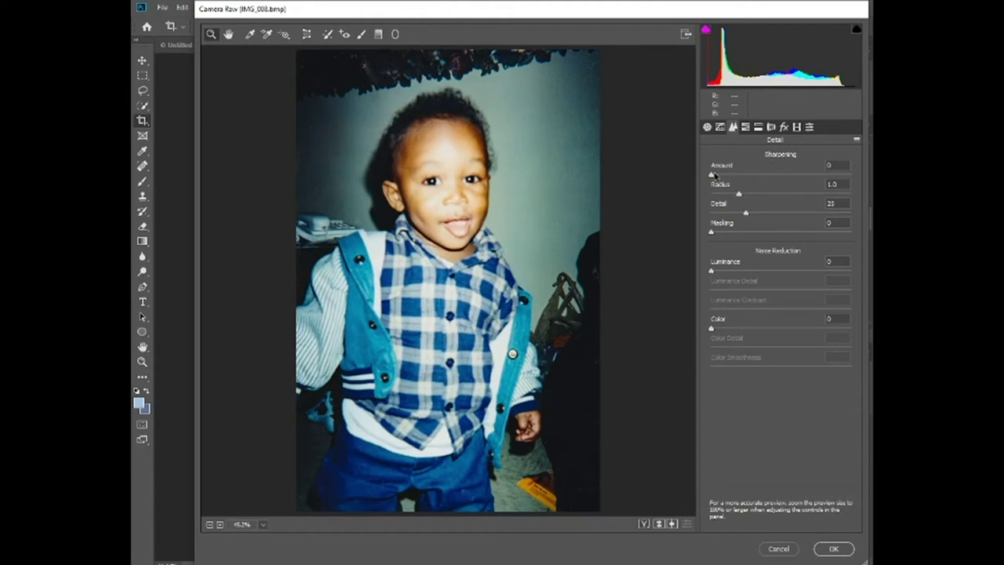
drag(714, 175, 723, 175)
drag(714, 273, 726, 271)
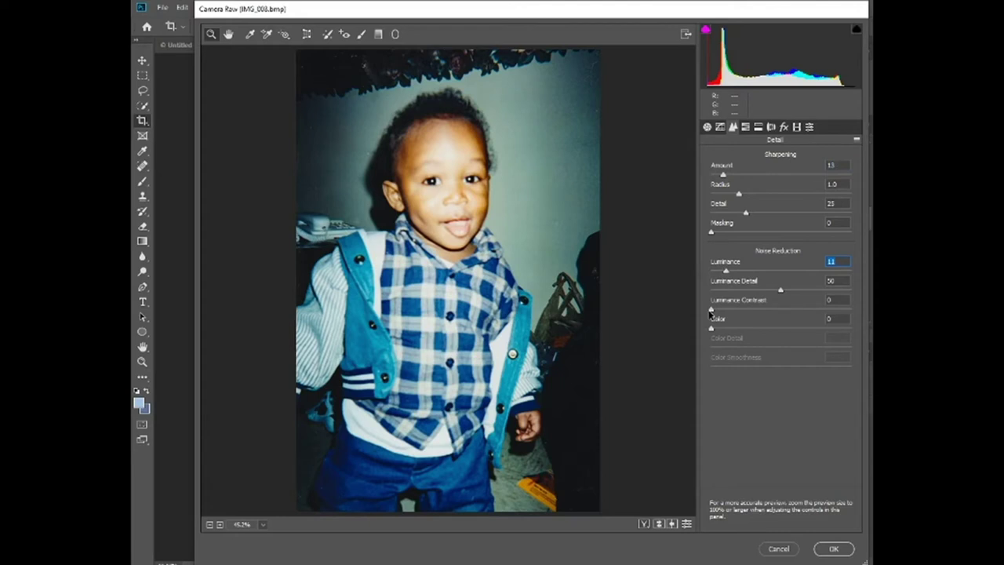
drag(710, 309, 725, 309)
drag(710, 327, 728, 328)
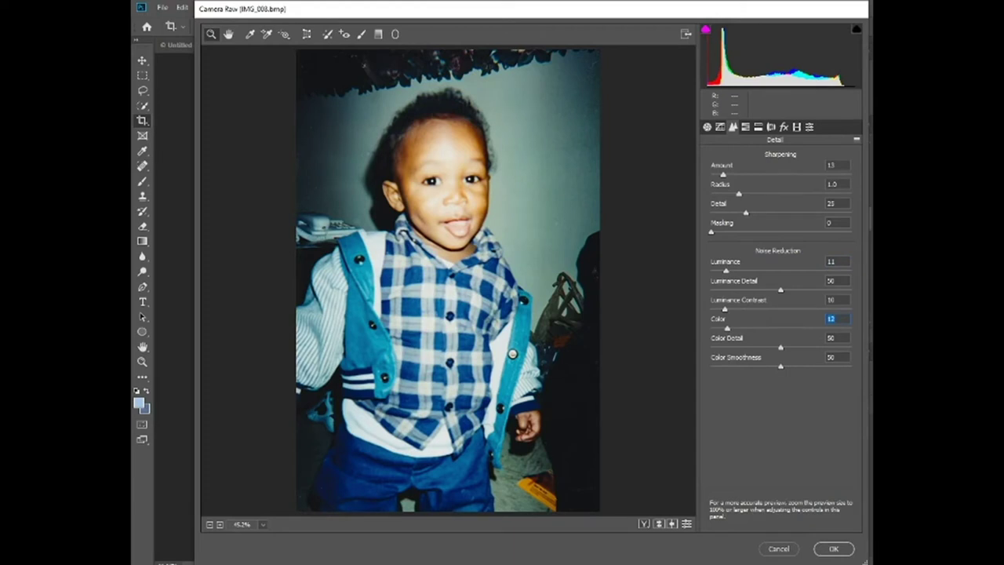
key(Return)
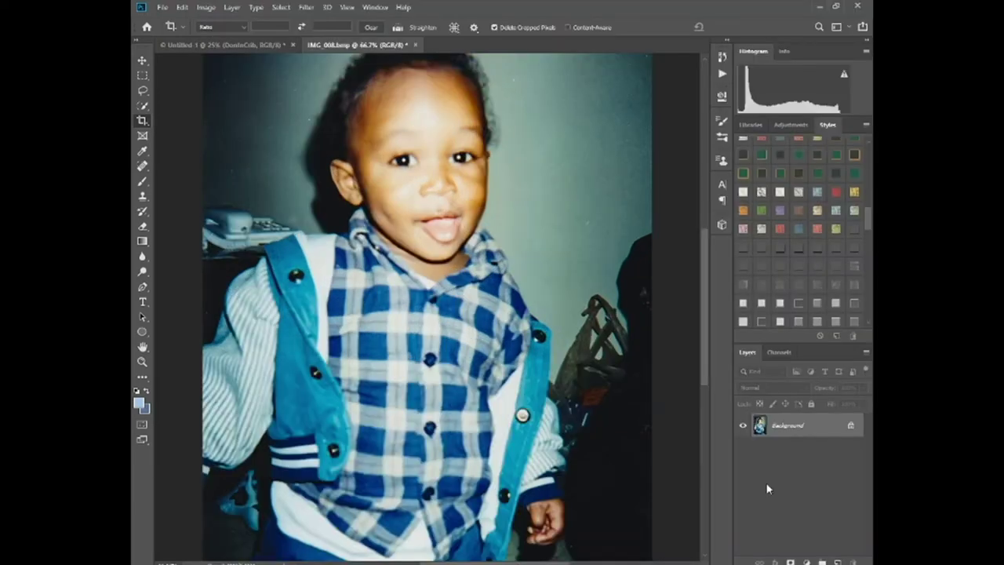
key(ctrl+0)
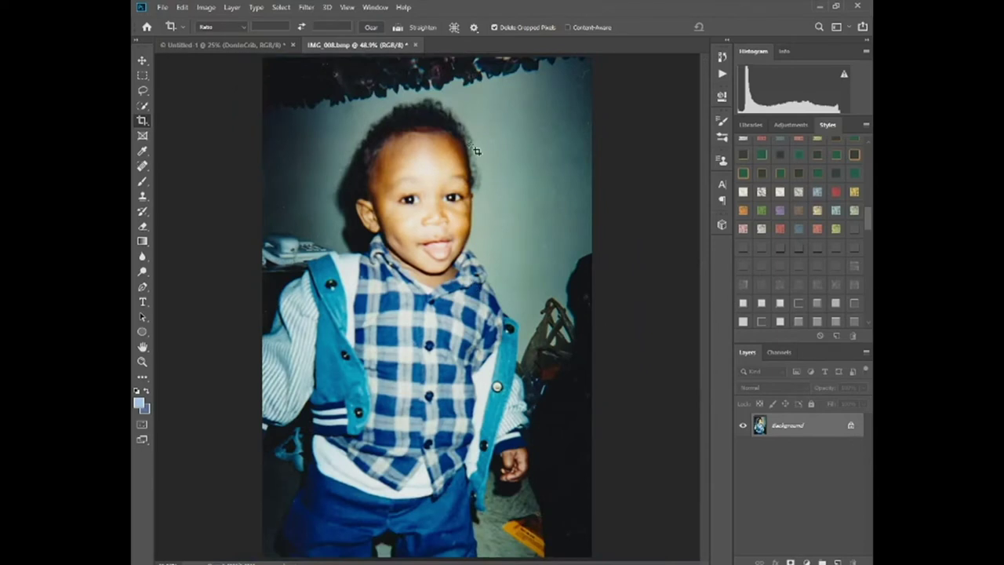
Save As a JPEG whose file name ends in 1997, correcting a mistyped year
click(163, 8)
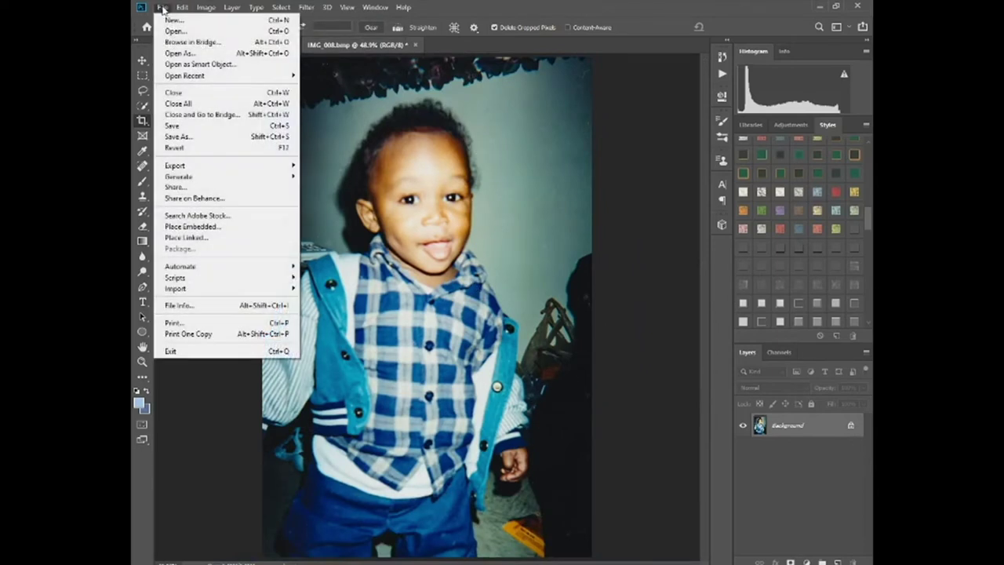
click(173, 137)
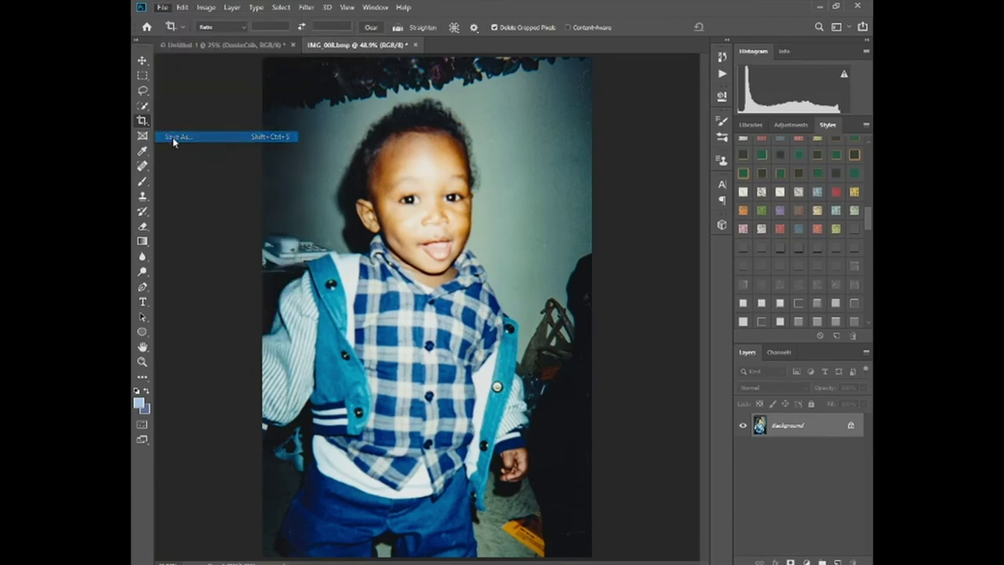
text(Dre)
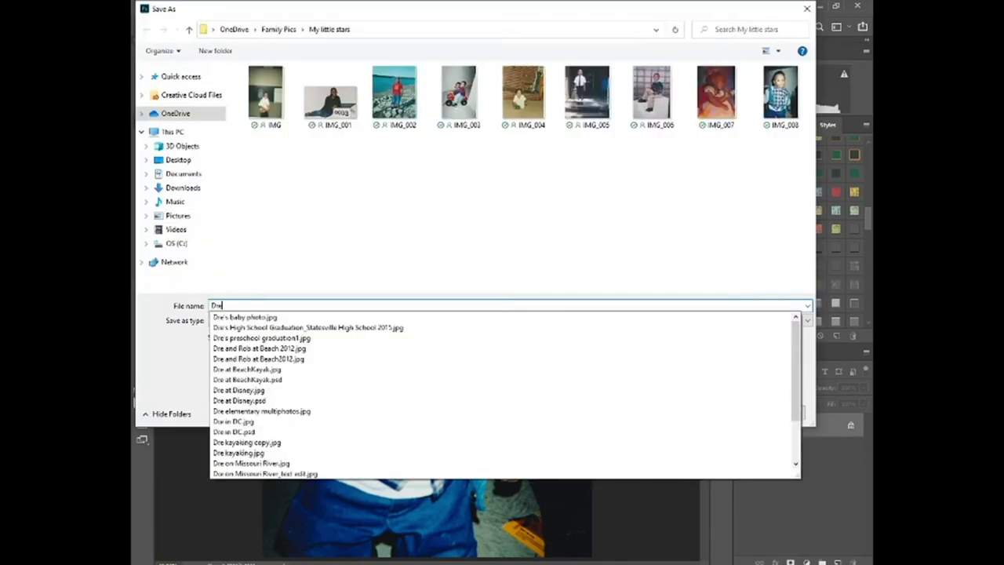
scroll(502, 393, down, 1)
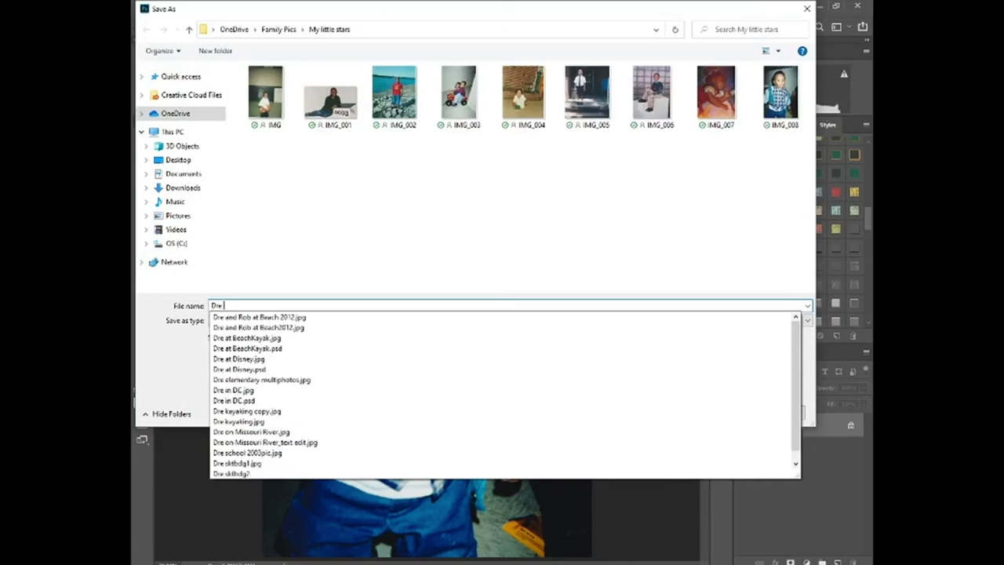
text(200)
key(BackSpace)
key(BackSpace)
key(BackSpace)
key(BackSpace)
text(1997)
click(238, 320)
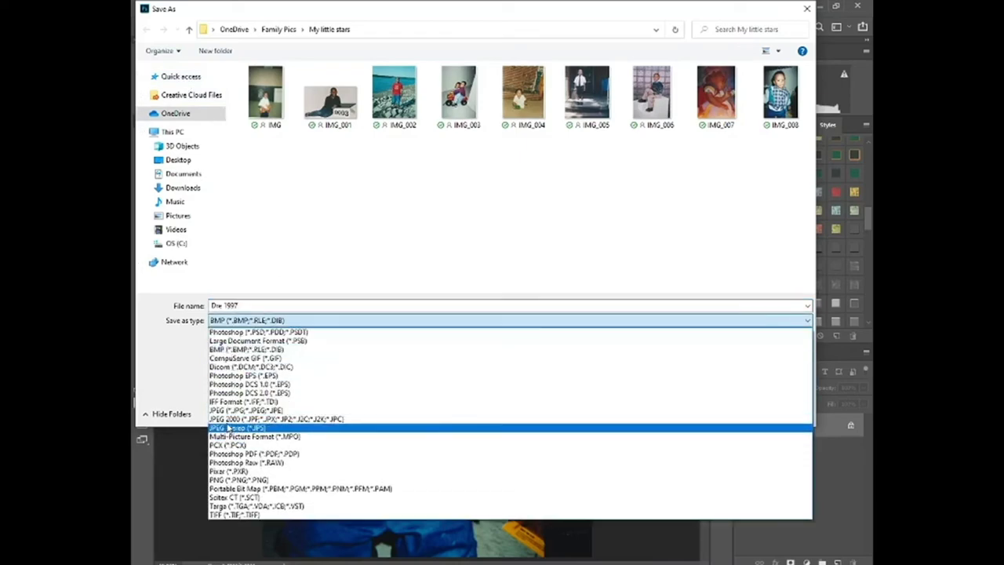
click(228, 410)
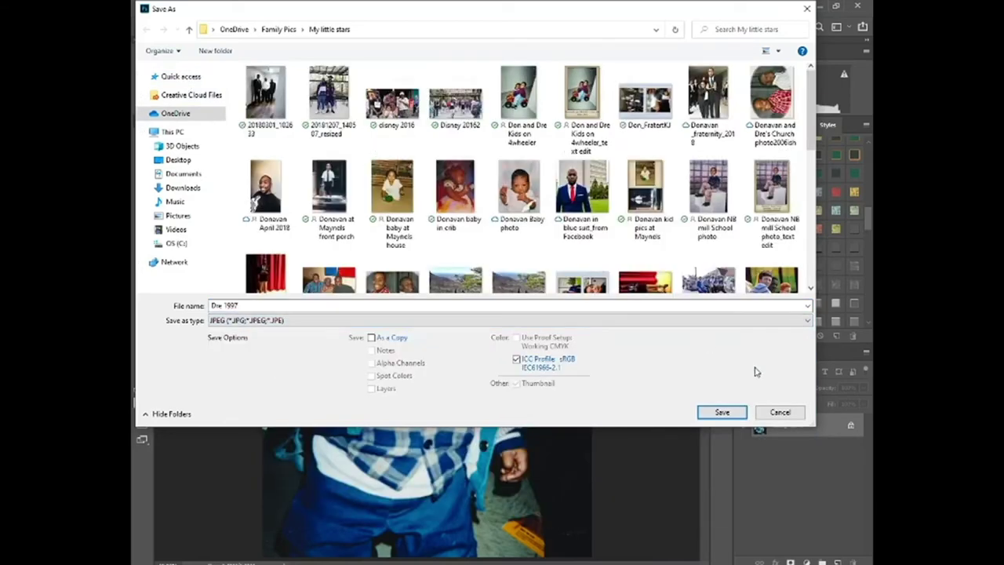
click(721, 413)
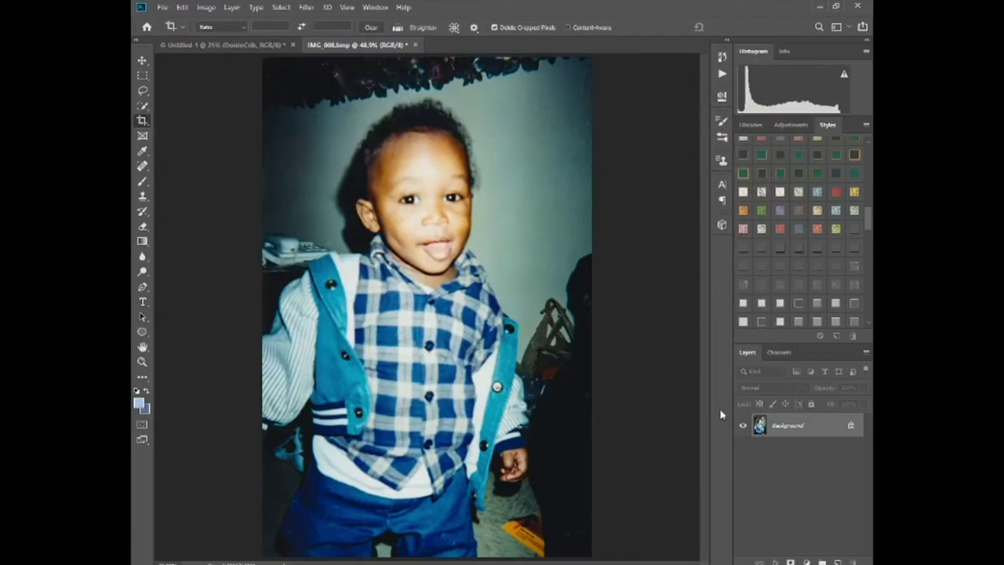
Unlock the toddler photo's Background layer and rename its collage layer by pasting the 1997 name
click(850, 425)
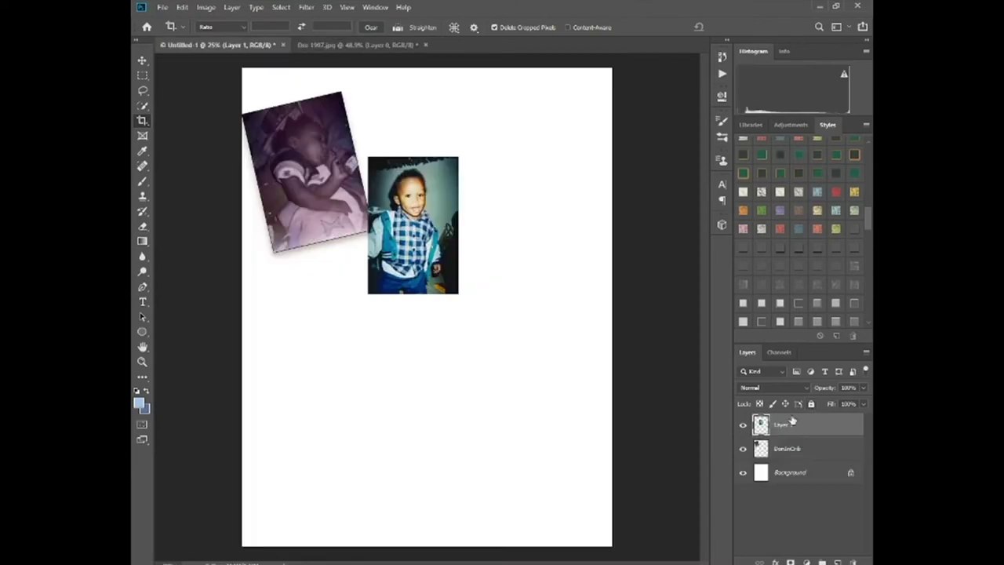
double_click(784, 423)
text(Dre1997)
key(Return)
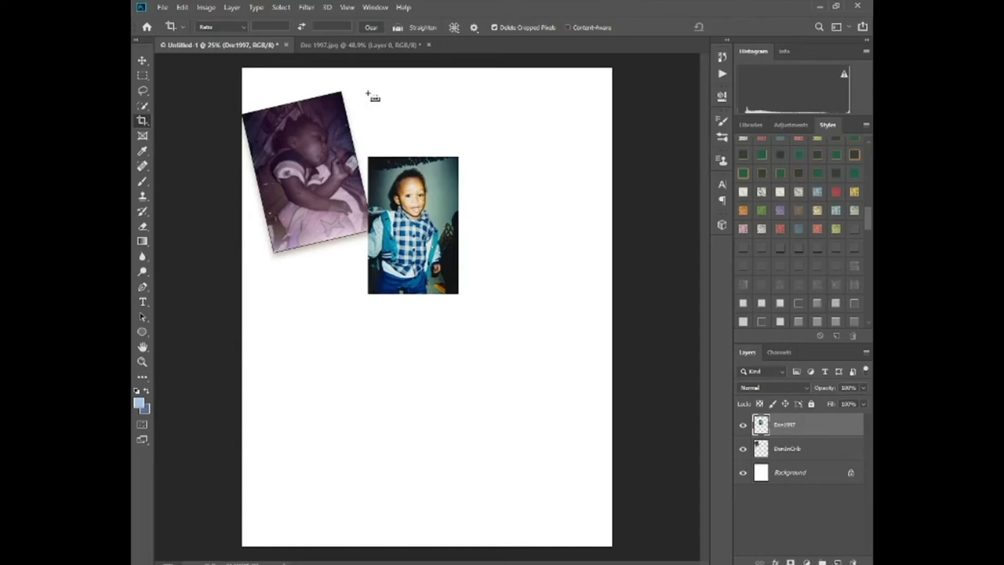
key(ctrl+shift+a)
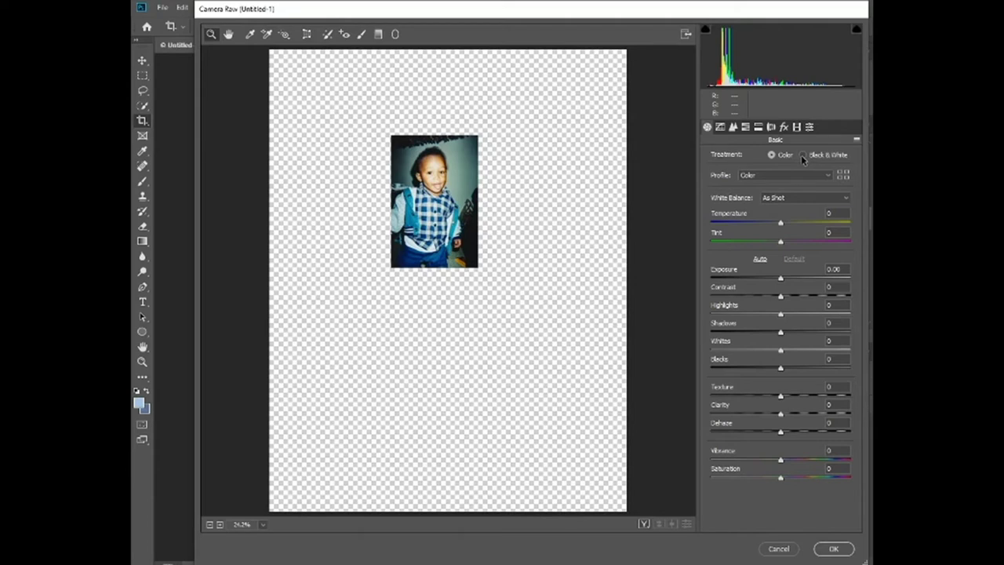
Apply the Camera Raw Vintage 03 profile to the toddler photo with Amount about 173
click(827, 177)
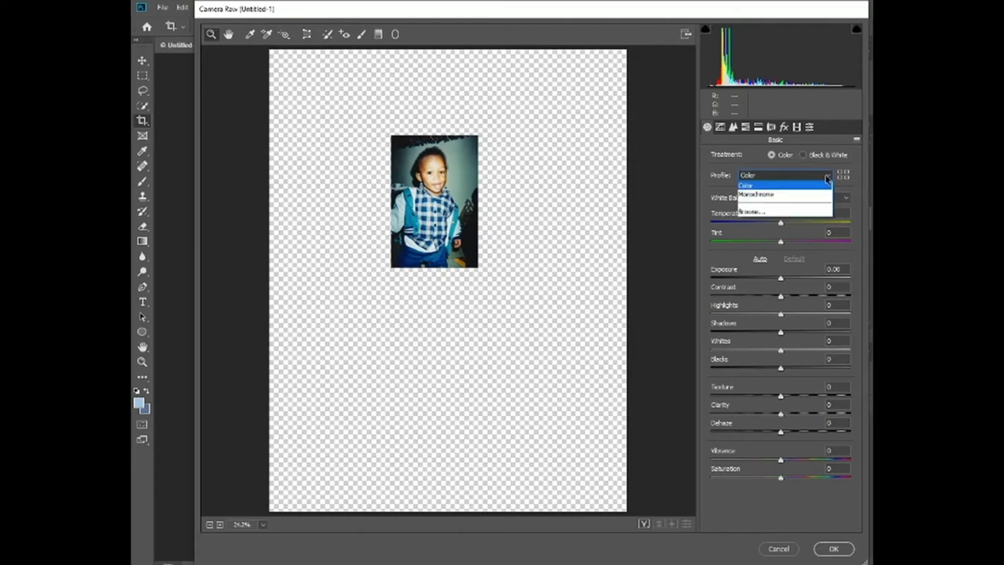
click(751, 212)
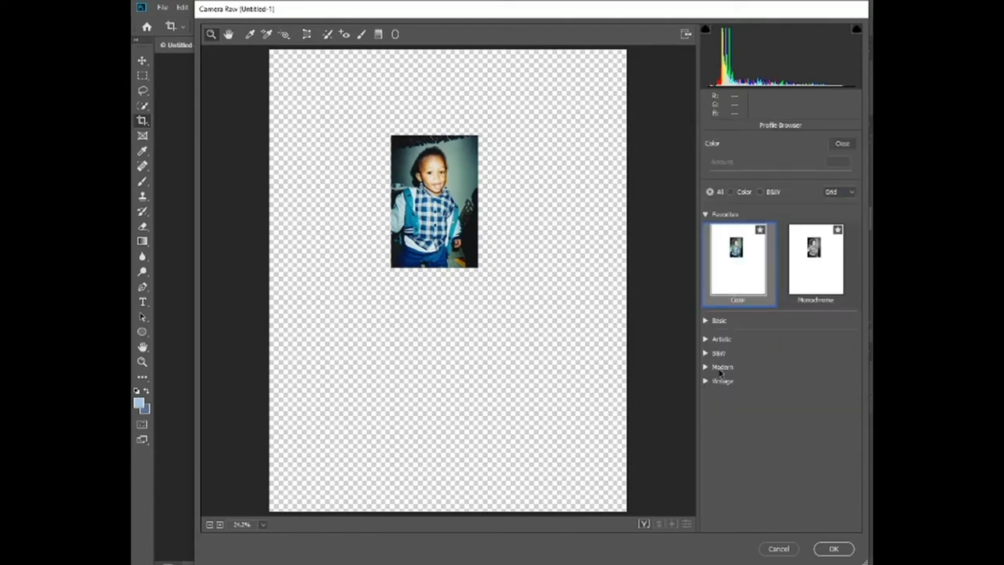
click(707, 381)
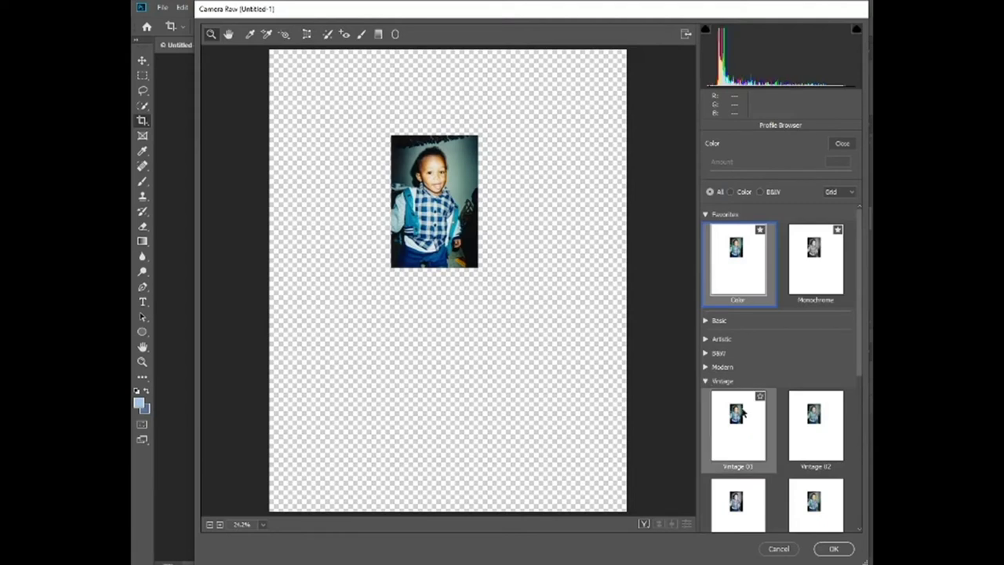
click(741, 414)
scroll(741, 414, down, 3)
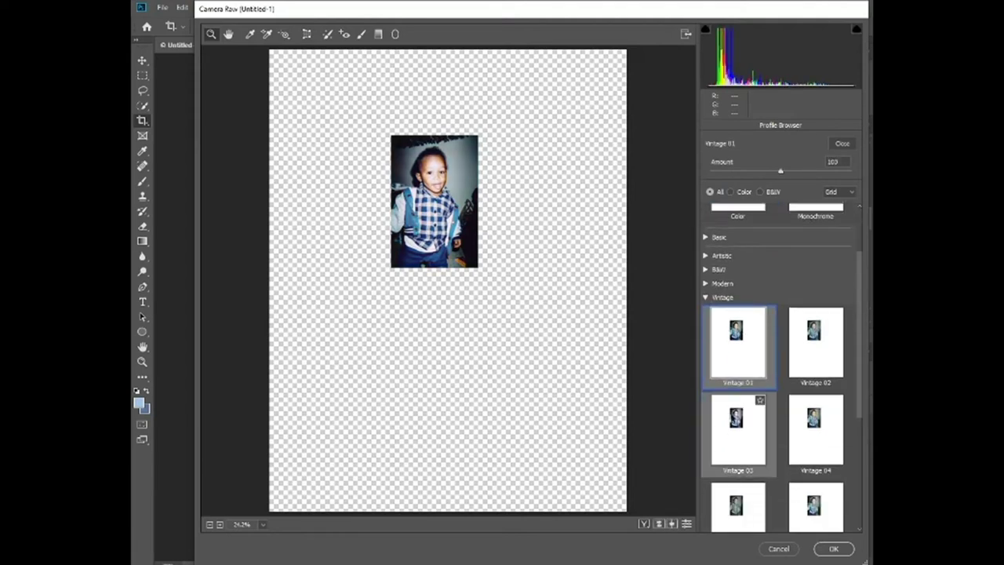
click(739, 424)
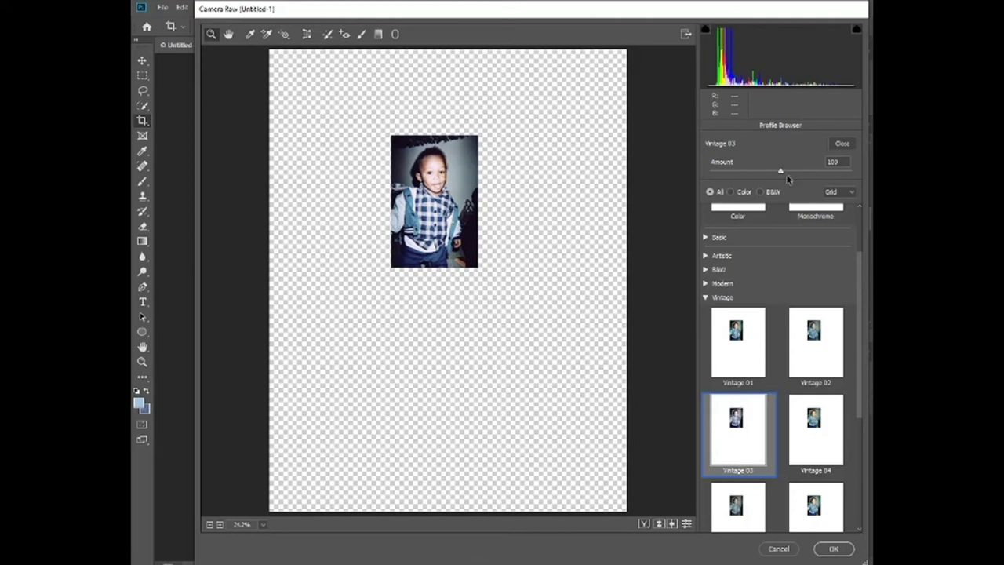
drag(781, 174, 819, 174)
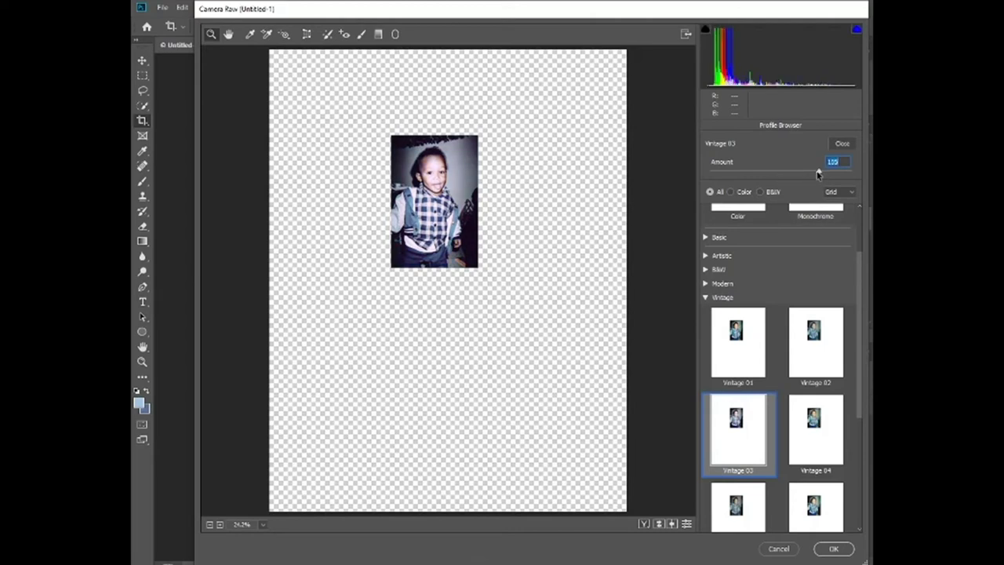
mouse_move(818, 174)
mouse_down()
mouse_move(839, 174)
mouse_move(830, 175)
mouse_up()
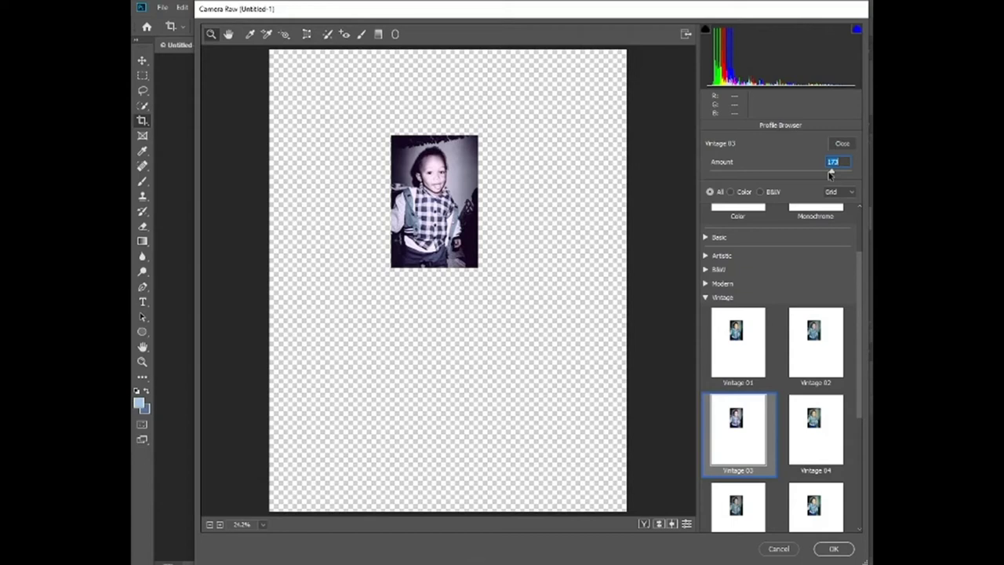
click(831, 549)
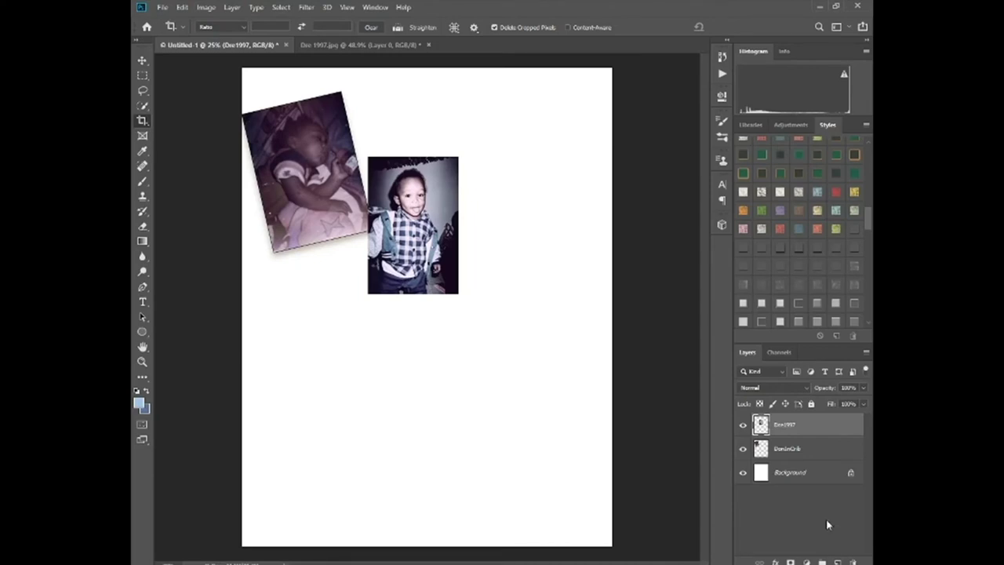
Close the toddler photo's separate JPEG document without saving
click(361, 45)
click(429, 45)
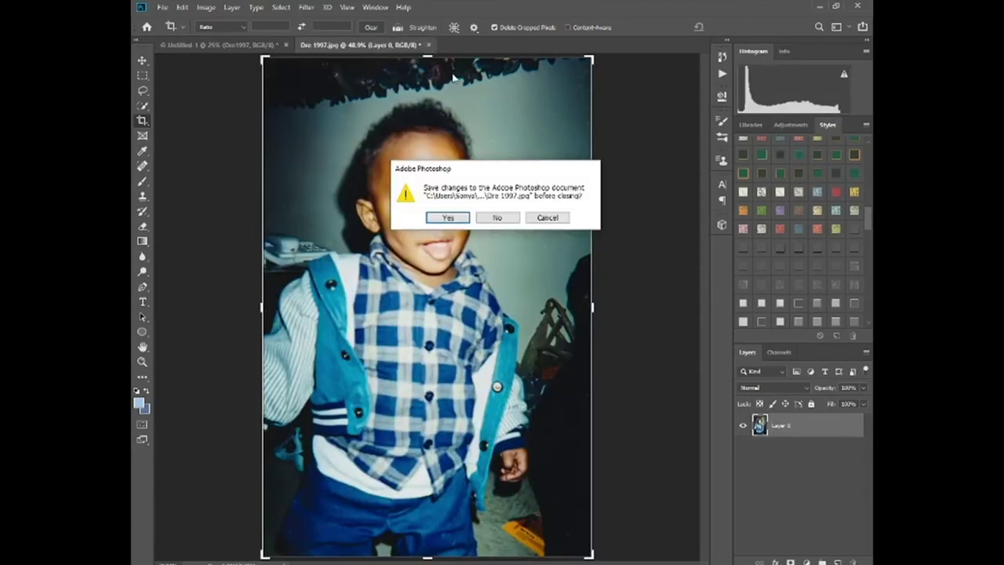
key(n)
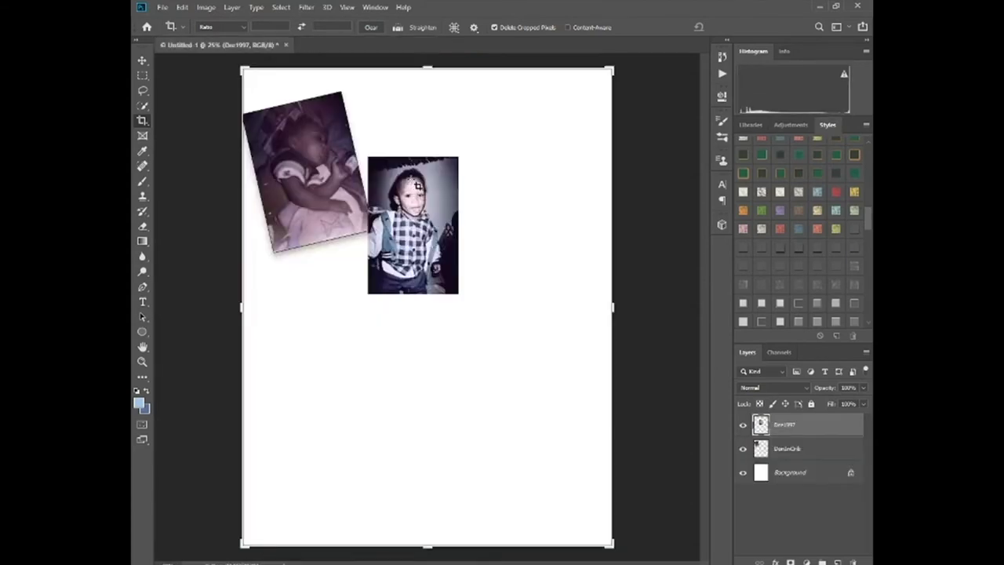
Select the Move tool and multi-select the four-wheeler, front porch and church photos to open
click(142, 61)
click(163, 8)
click(178, 31)
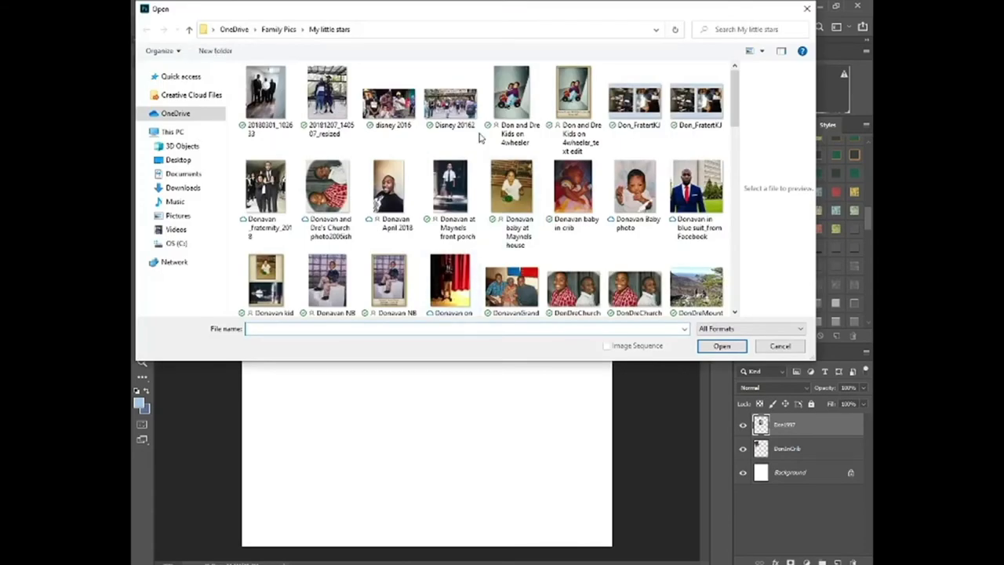
click(515, 92)
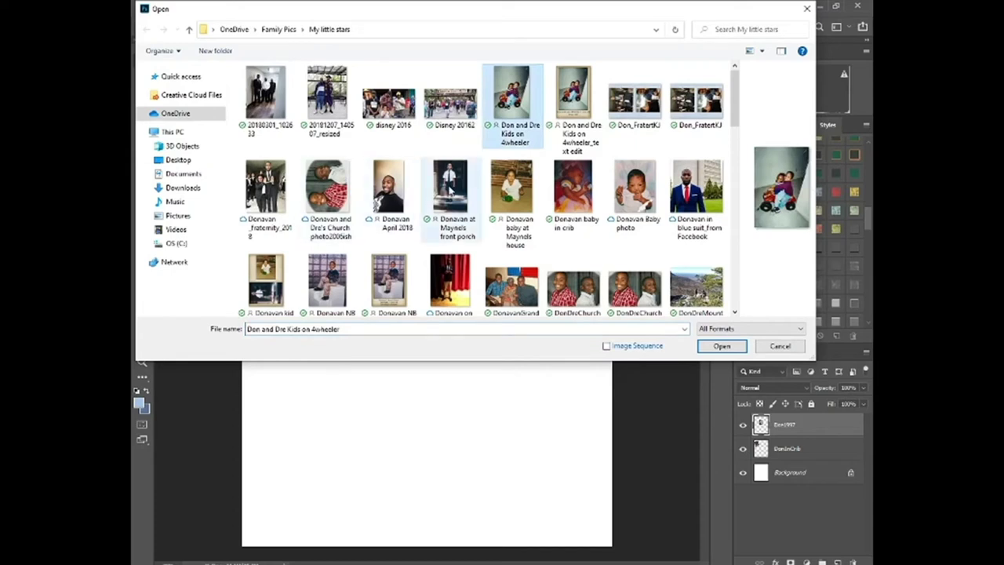
ctrl+click(451, 182)
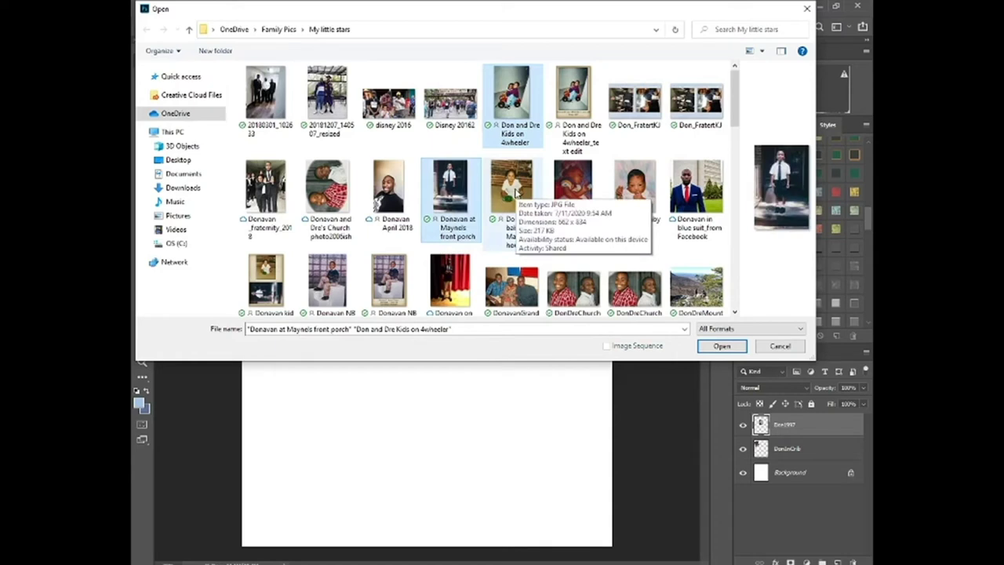
scroll(515, 192, down, 1)
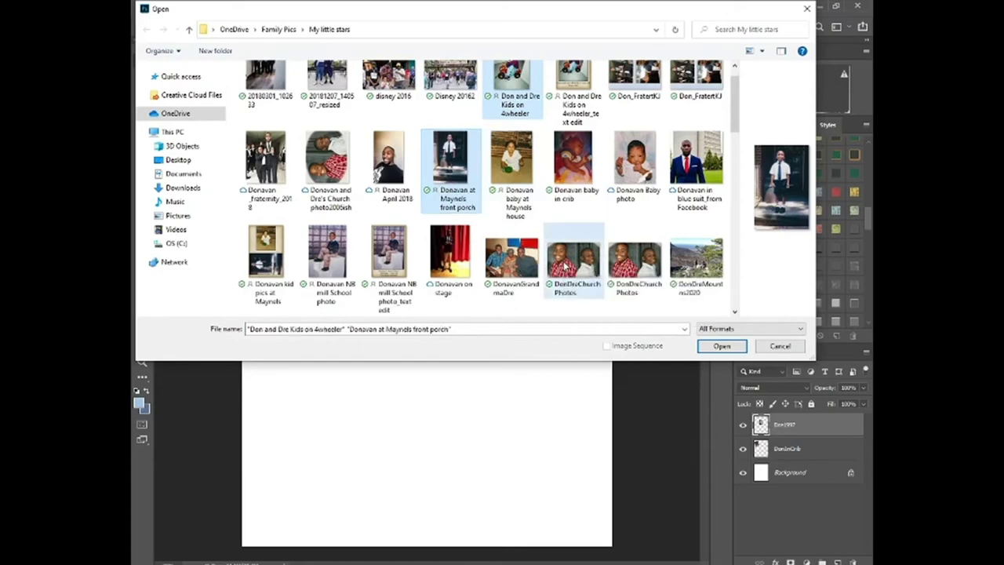
ctrl+click(565, 267)
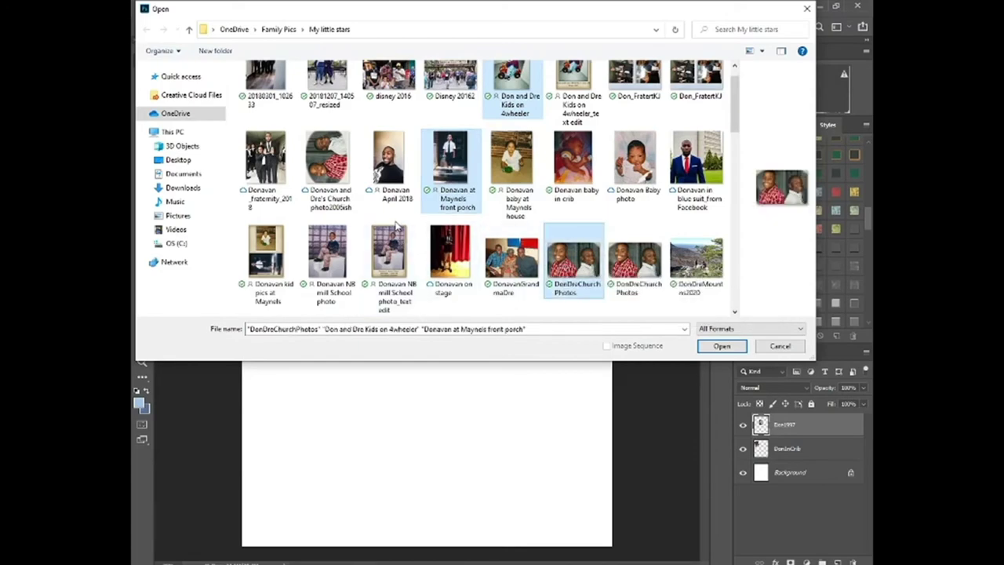
scroll(396, 228, down, 3)
scroll(396, 227, down, 1)
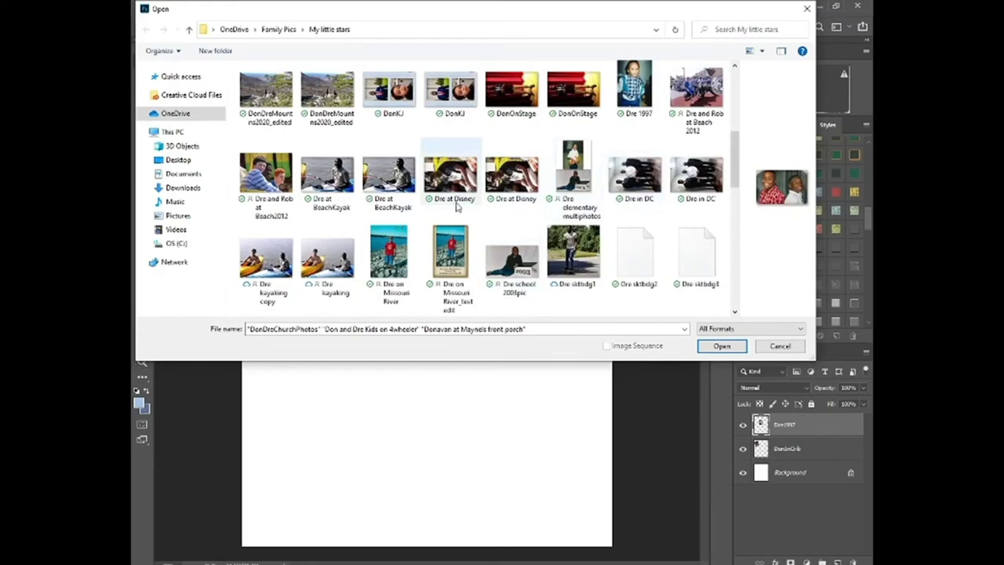
scroll(459, 204, down, 5)
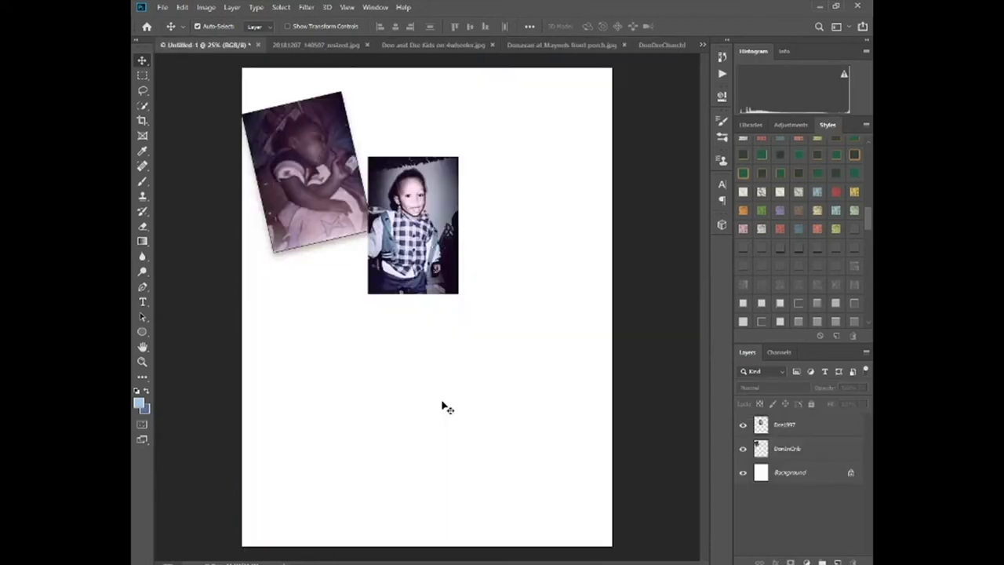
Paste the blue collage beside the toddler photos, tilted about 17°, then unlock the graduation photo's layer
key(ctrl+v)
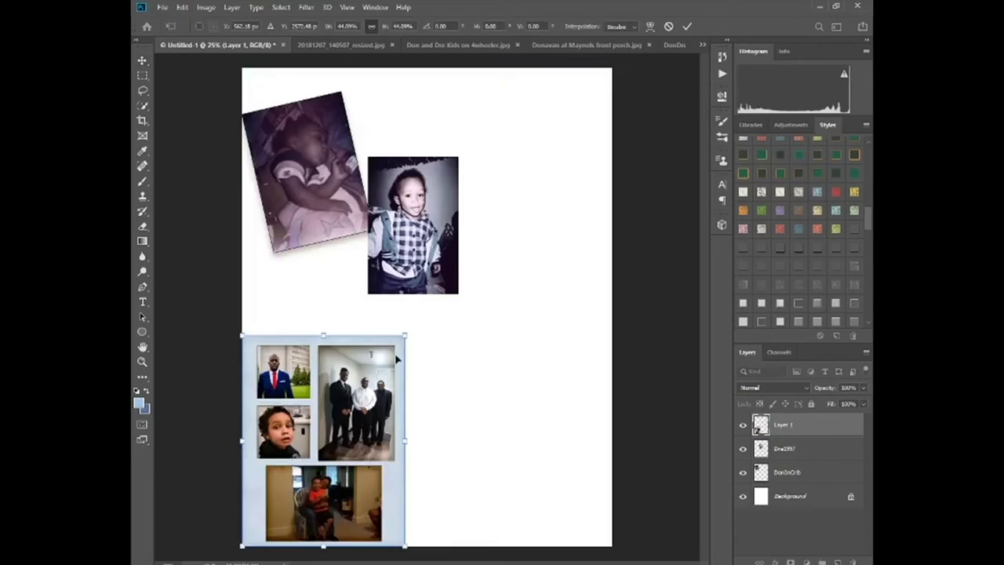
drag(396, 358, 428, 270)
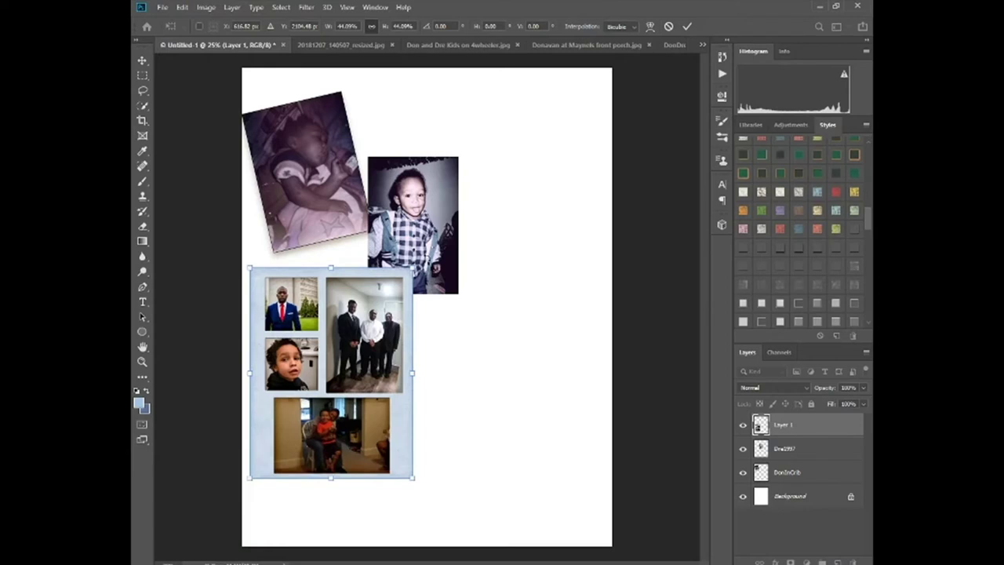
drag(416, 264, 389, 290)
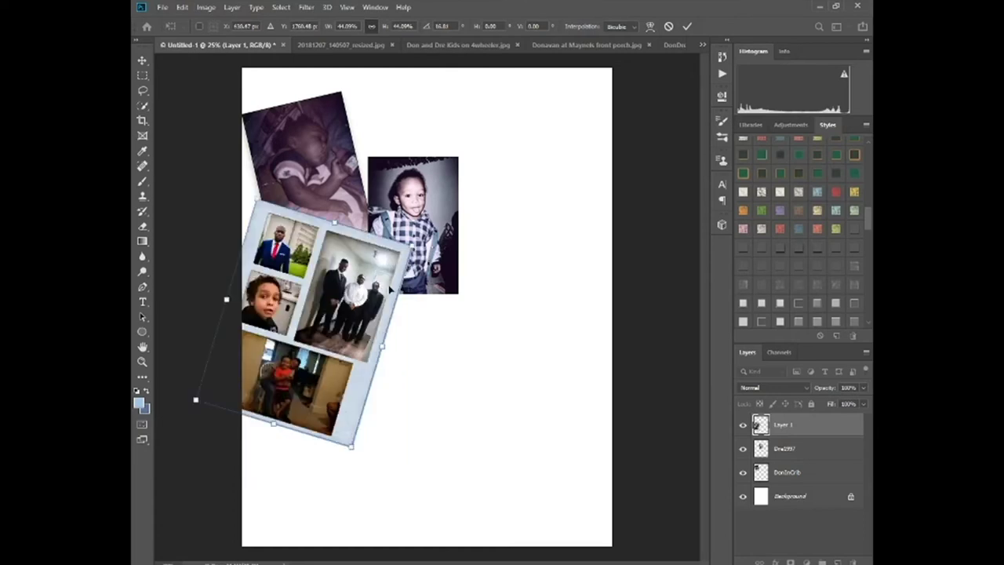
key(Return)
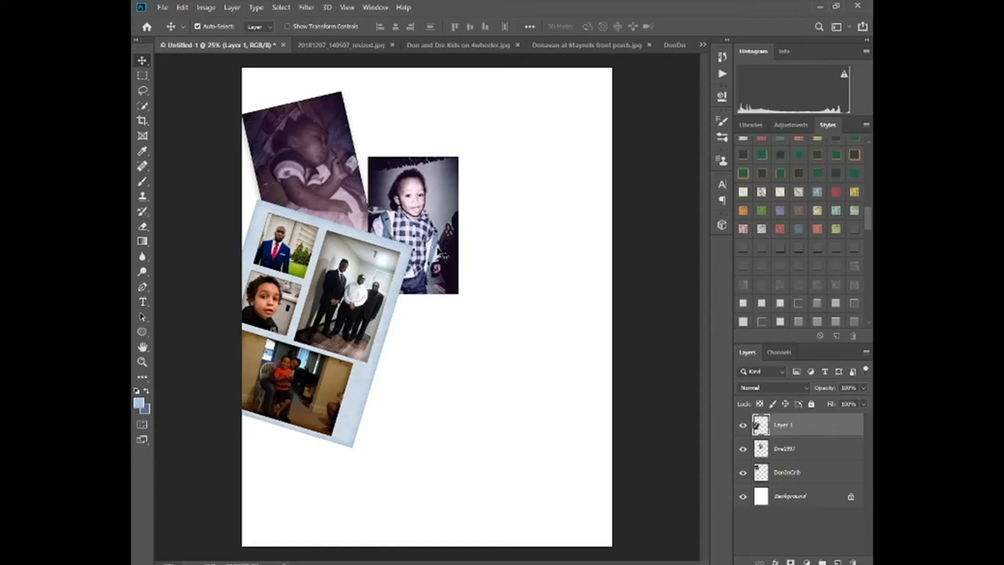
key(ctrl+Tab)
click(850, 425)
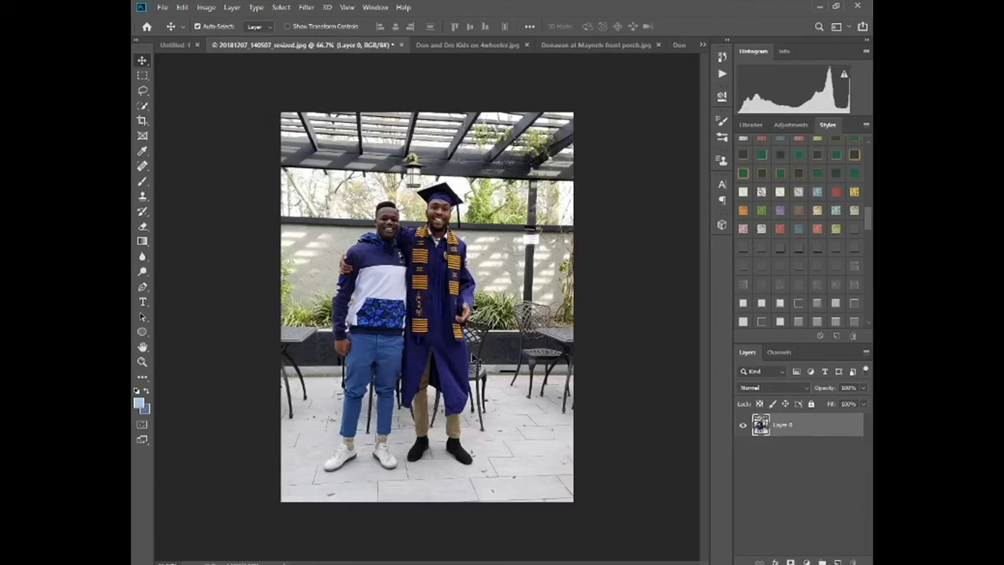
Paste the graduation photo at the collage's lower left and reapply the vintage filter
click(172, 44)
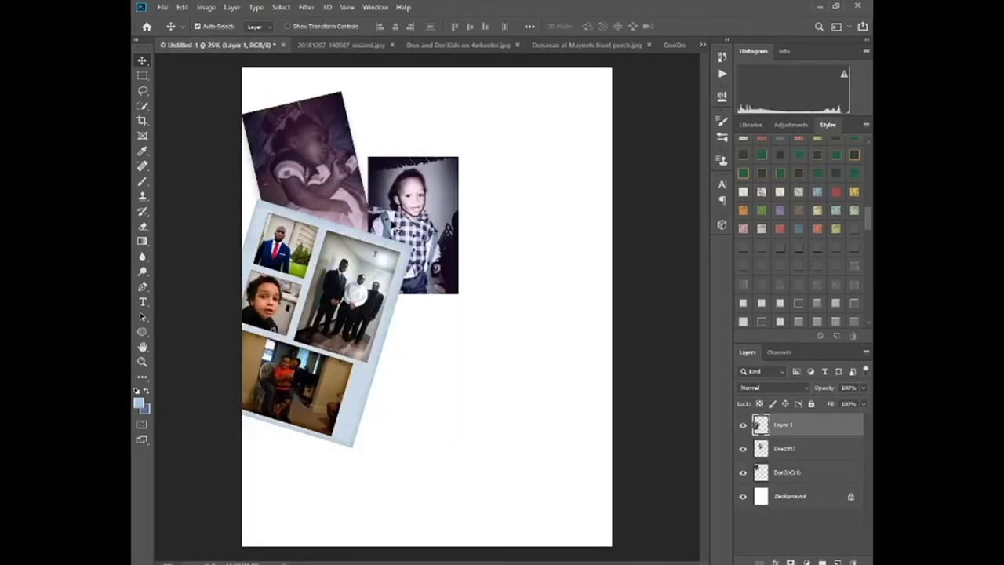
key(ctrl+v)
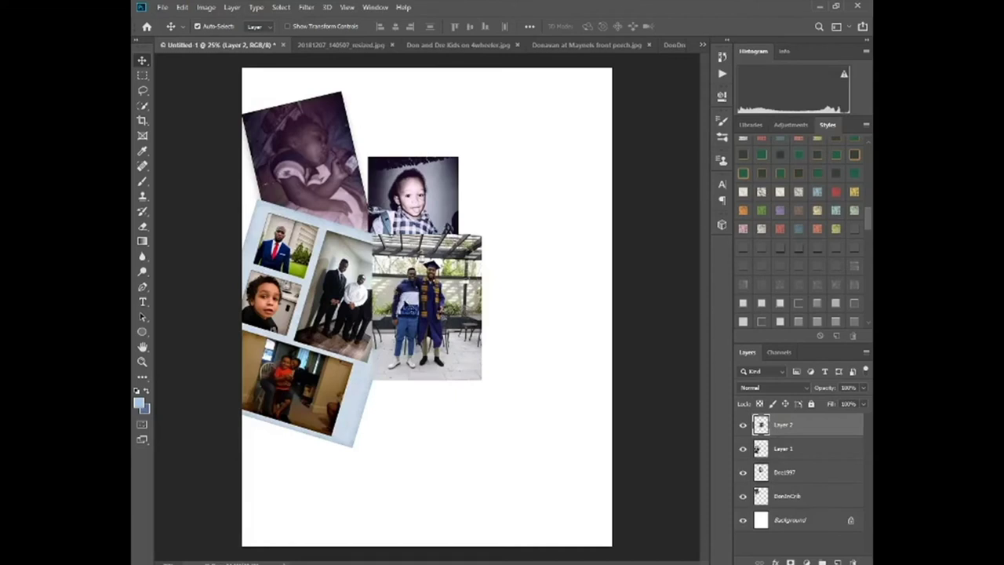
drag(419, 271, 360, 427)
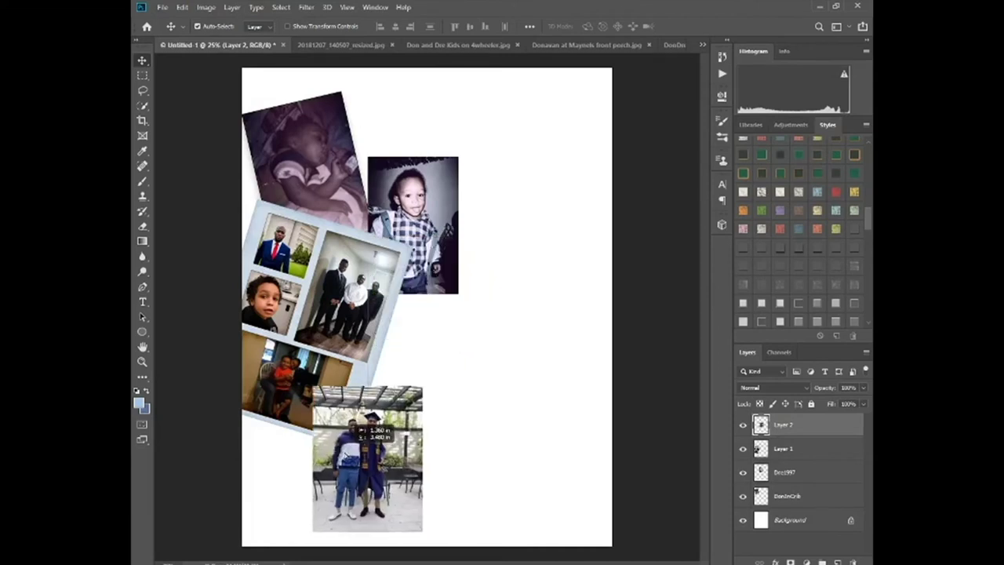
click(306, 7)
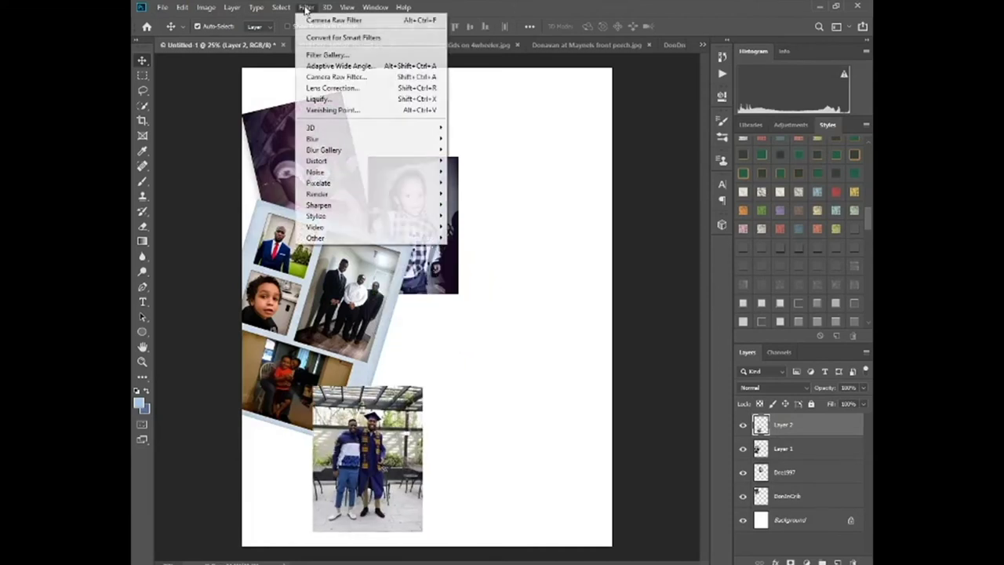
click(338, 20)
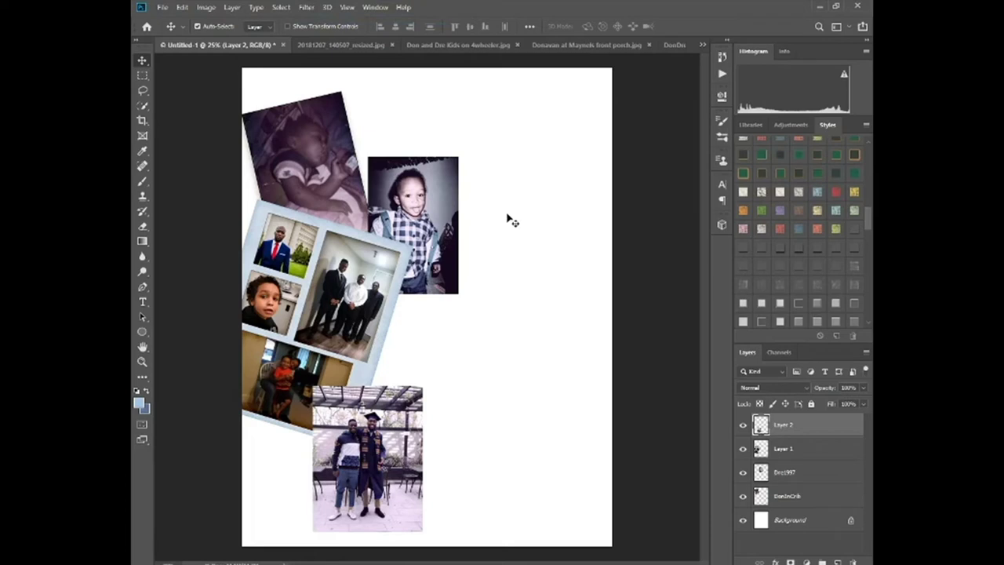
Reapply the vintage filter to the tilted collage layer
click(292, 367)
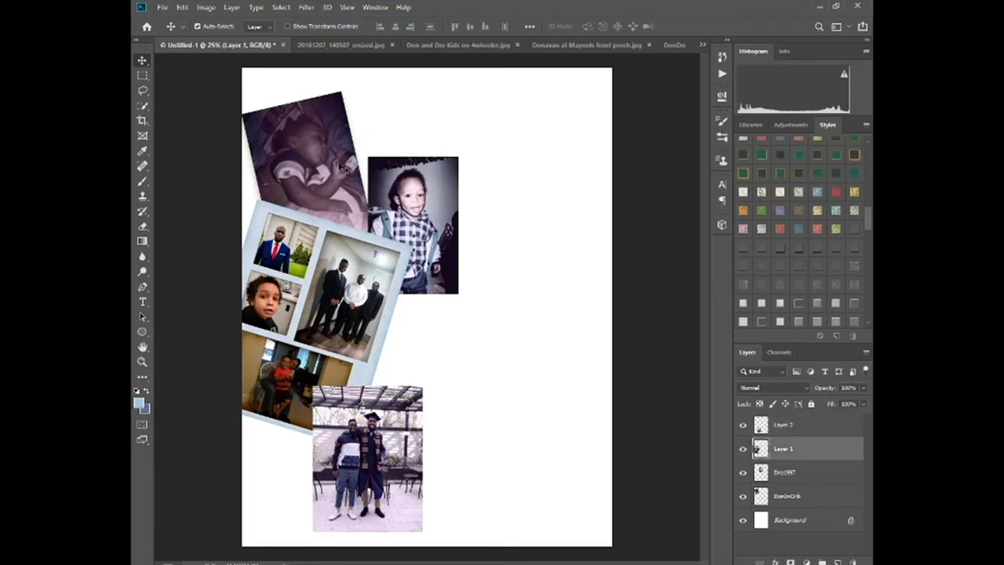
click(307, 8)
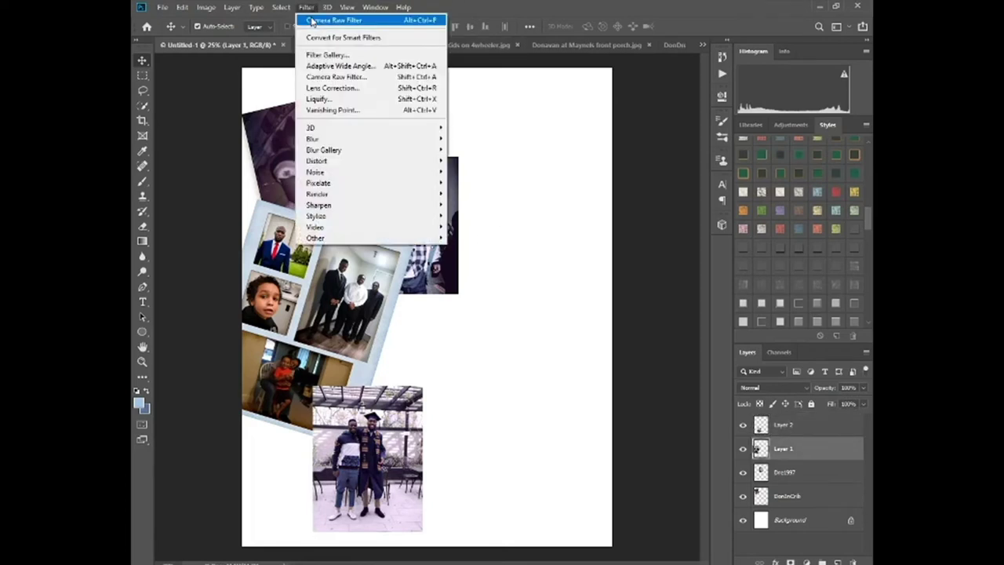
click(312, 20)
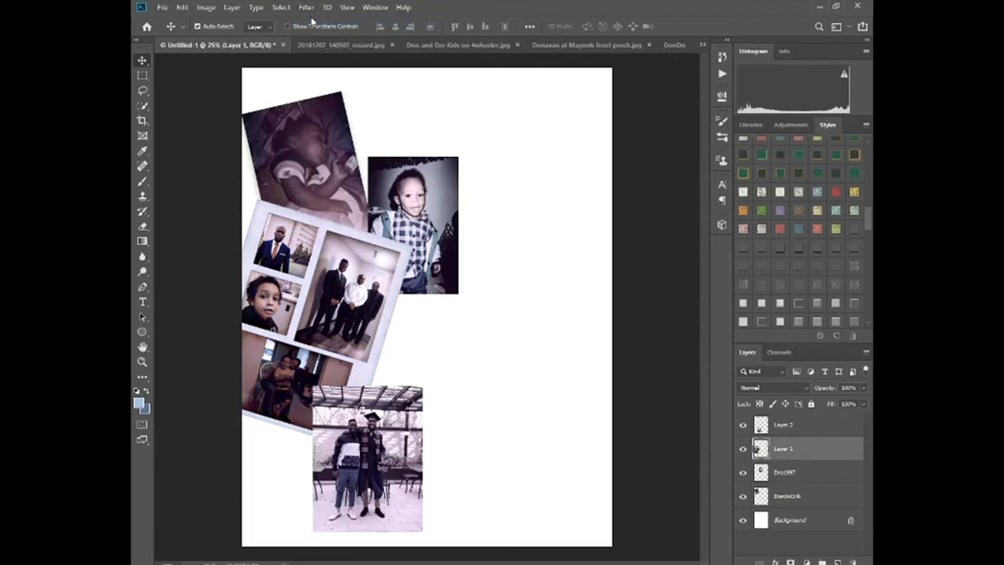
click(553, 295)
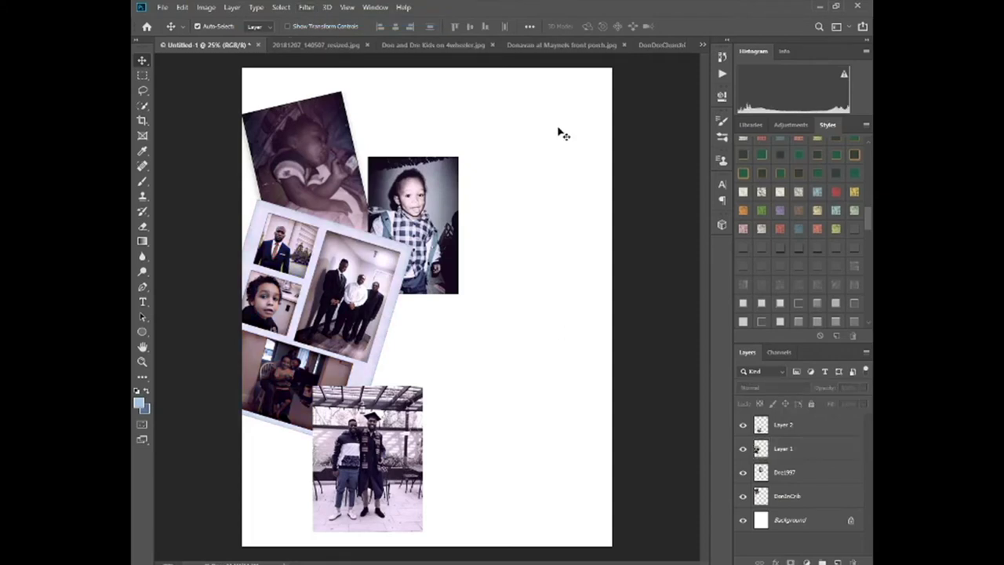
Close the graduation photo without saving and unlock the four-wheeler photo's background layer
click(310, 45)
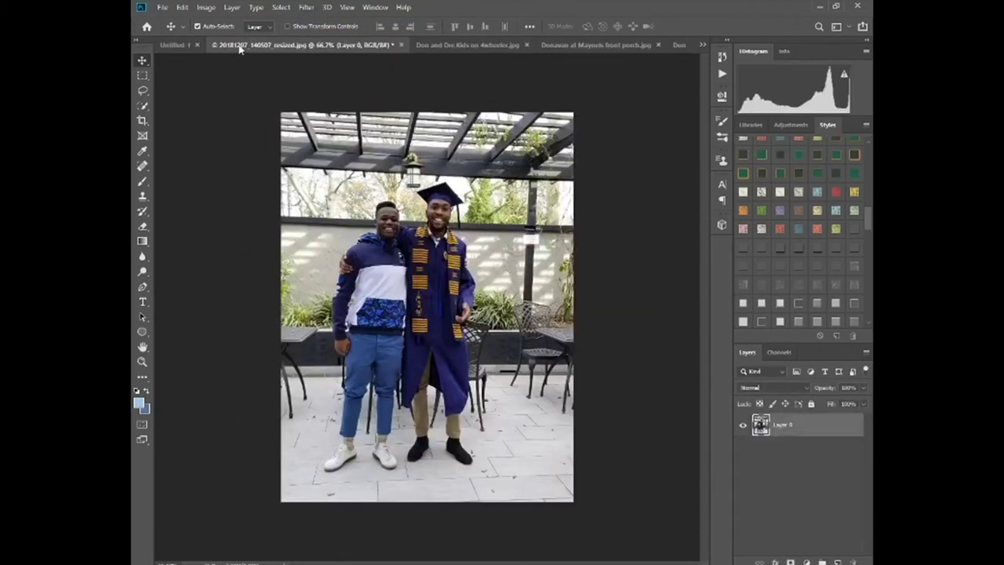
click(402, 45)
click(497, 218)
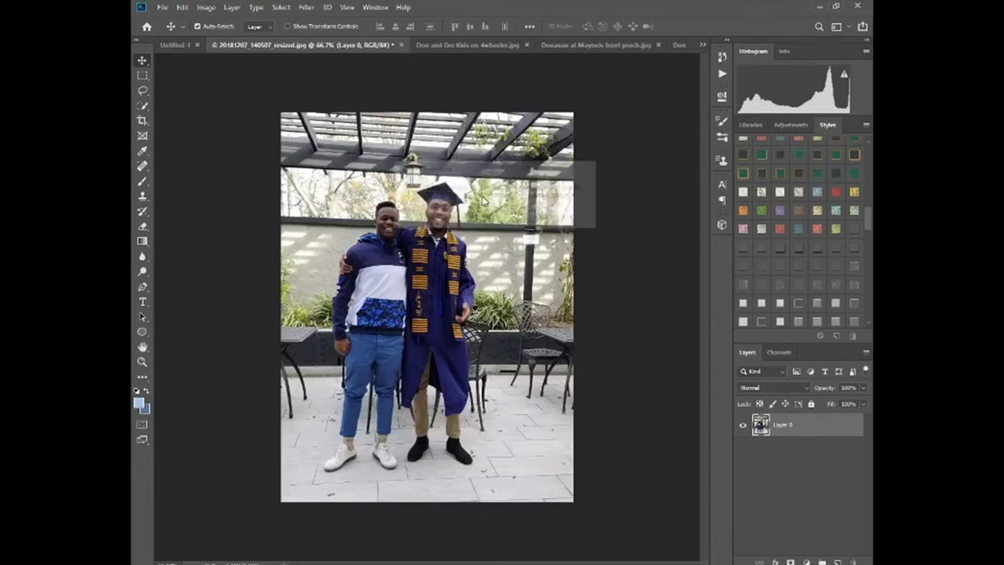
click(321, 44)
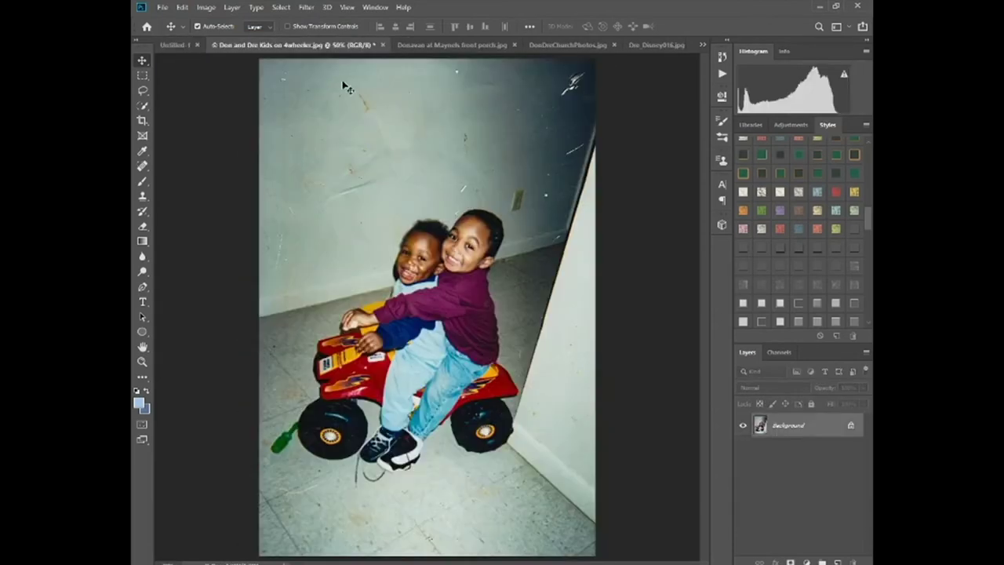
click(850, 425)
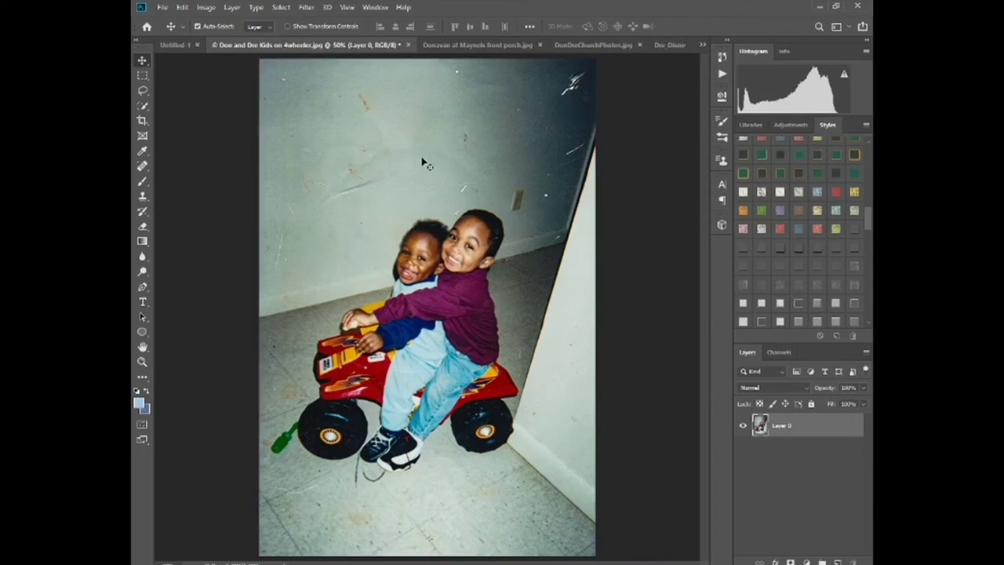
click(187, 45)
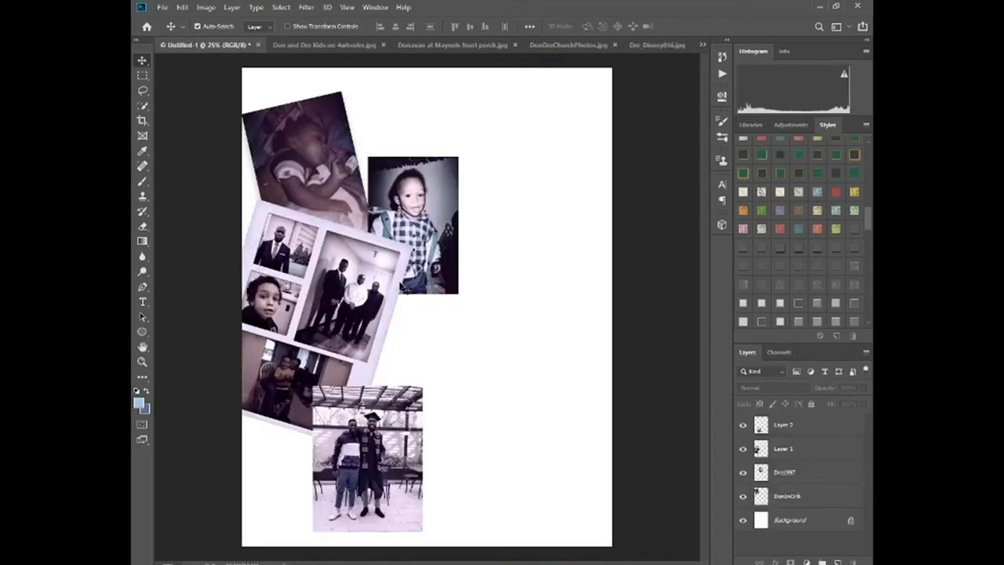
Paste the four-wheeler photo and set it tilted about 15° in the lower right corner
key(ctrl+v)
drag(458, 320, 576, 414)
key(ctrl+t)
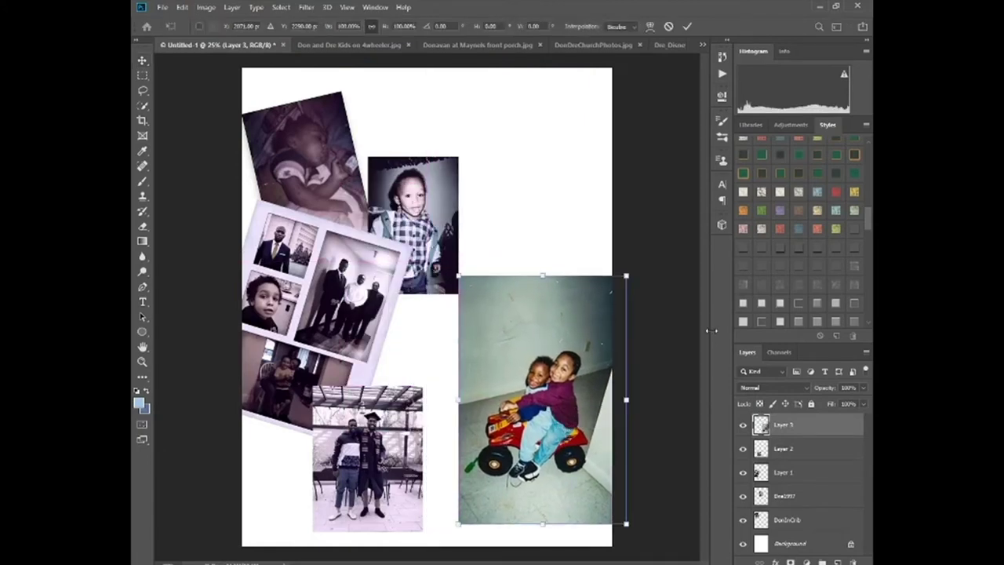
drag(643, 269, 579, 230)
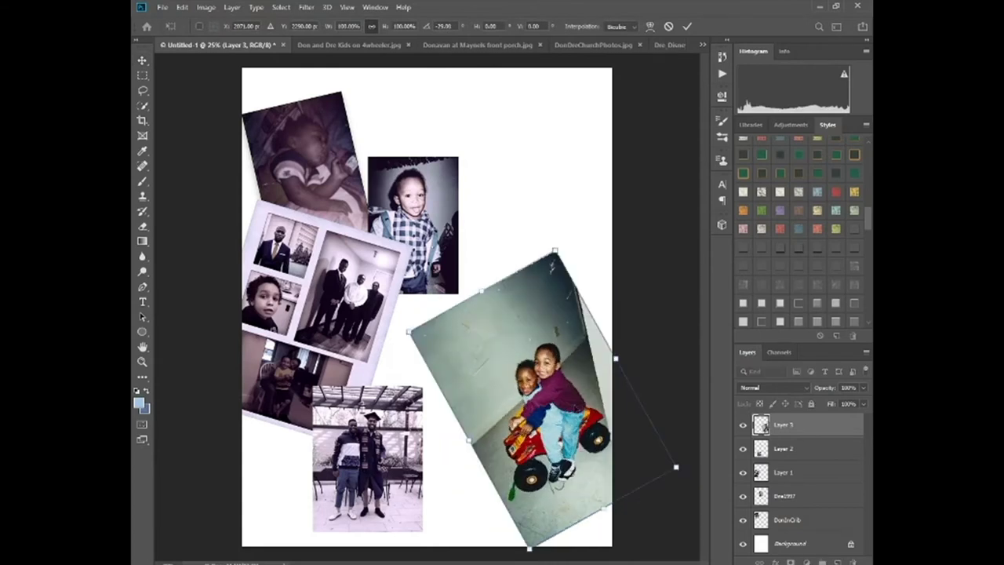
drag(582, 376, 601, 436)
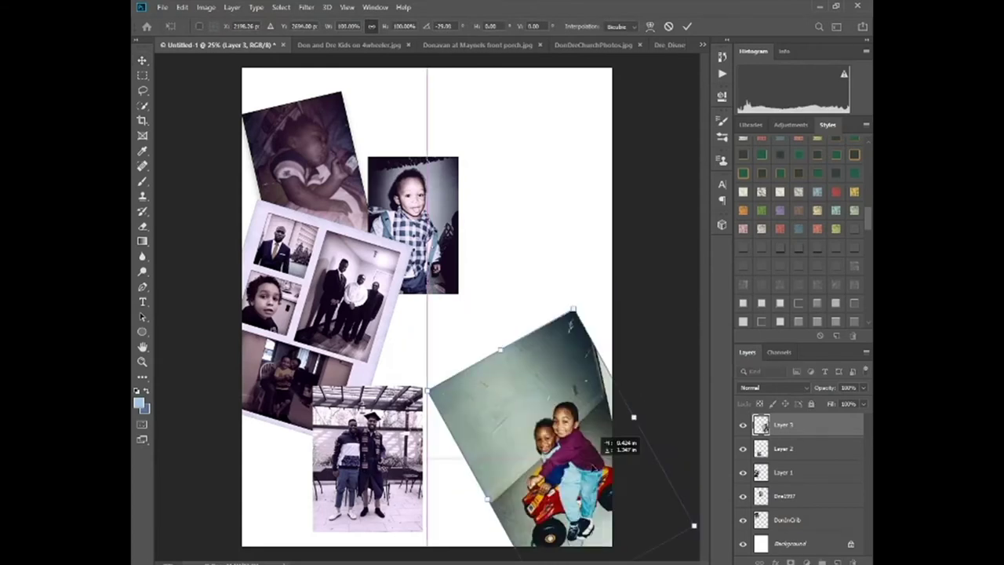
key(Return)
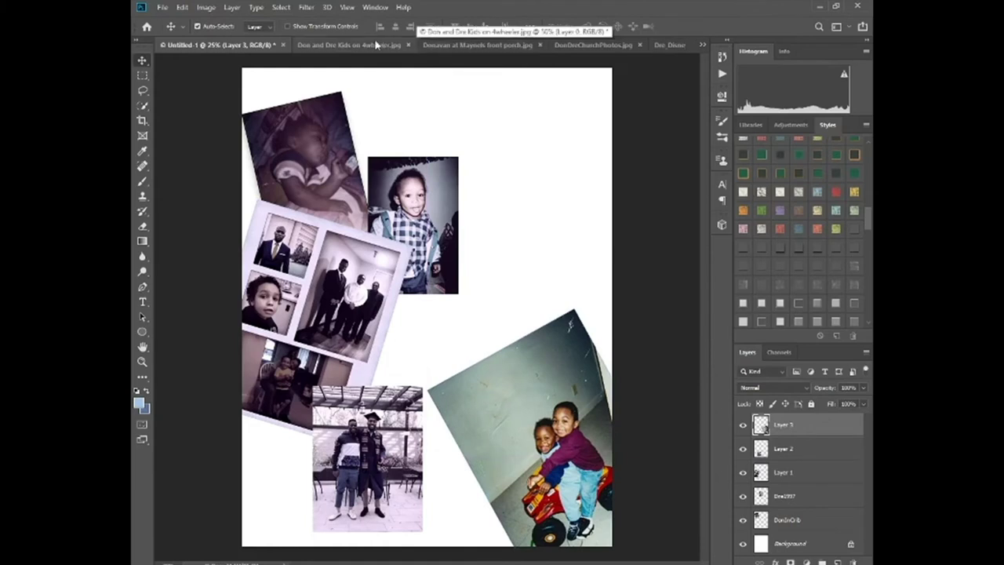
Apply the same tint filter to it and close its source file without saving
click(307, 8)
click(323, 19)
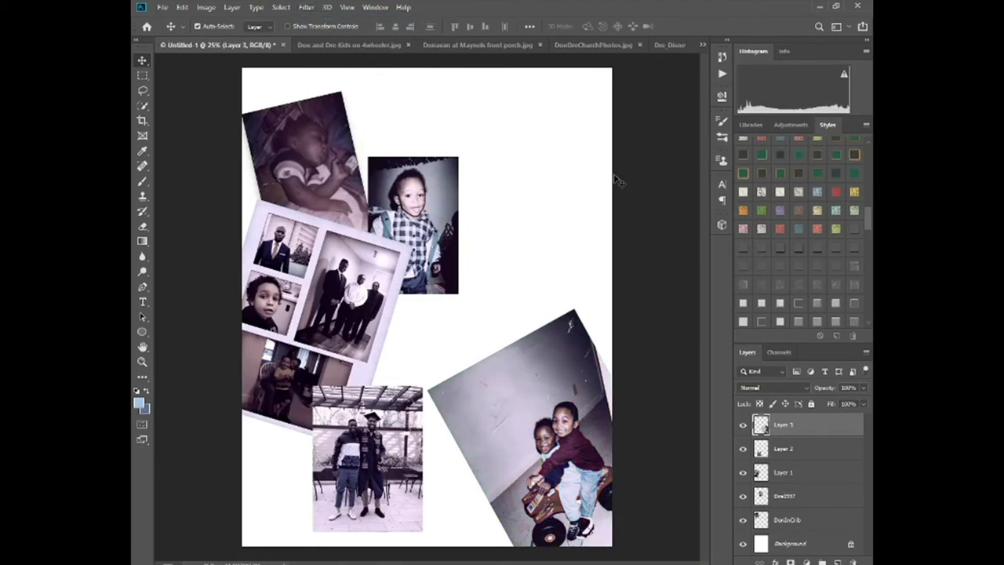
click(349, 46)
click(409, 45)
click(497, 217)
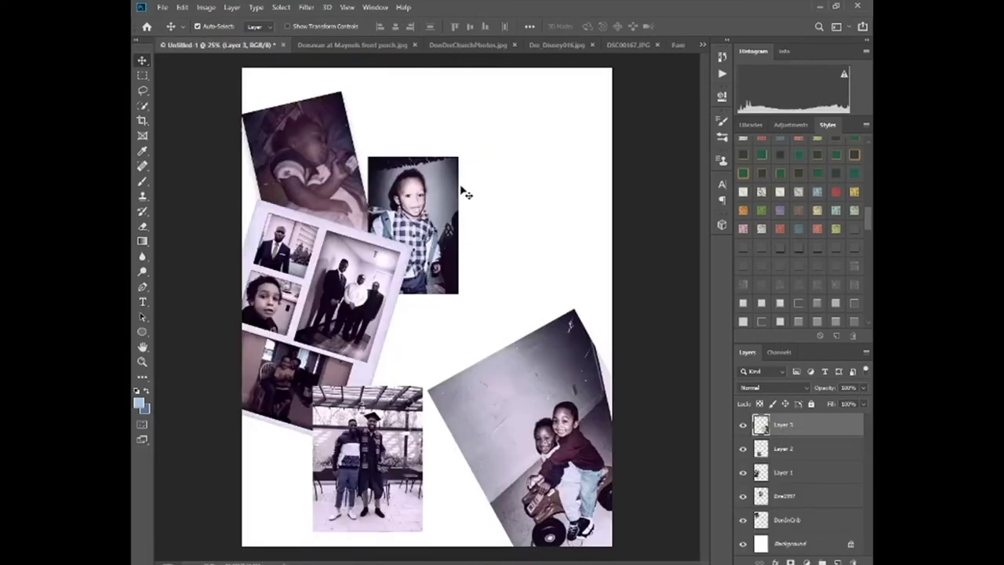
Unlock the front-porch schoolboy photo's layer, paste it into the collage, and move it to the right edge
click(371, 46)
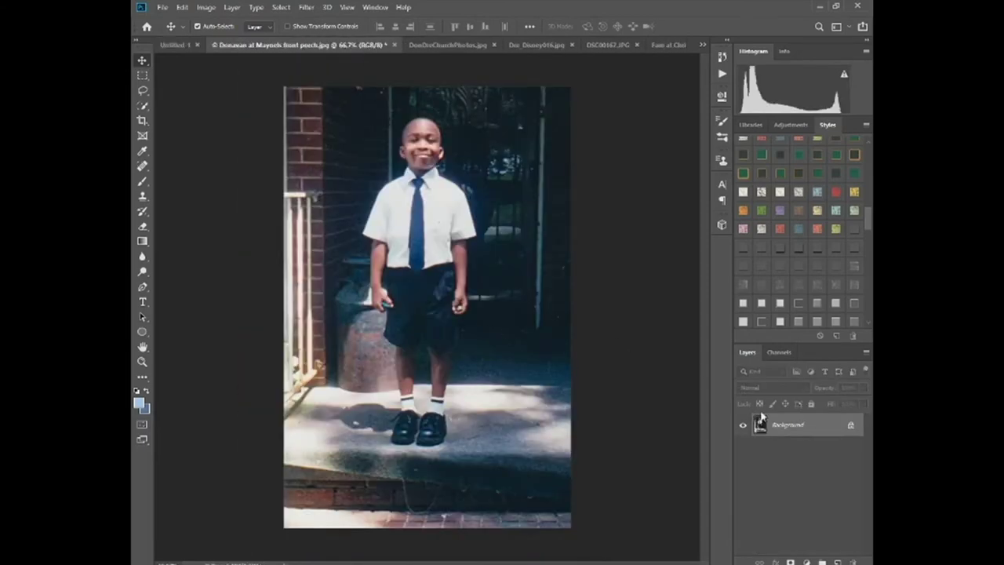
click(851, 427)
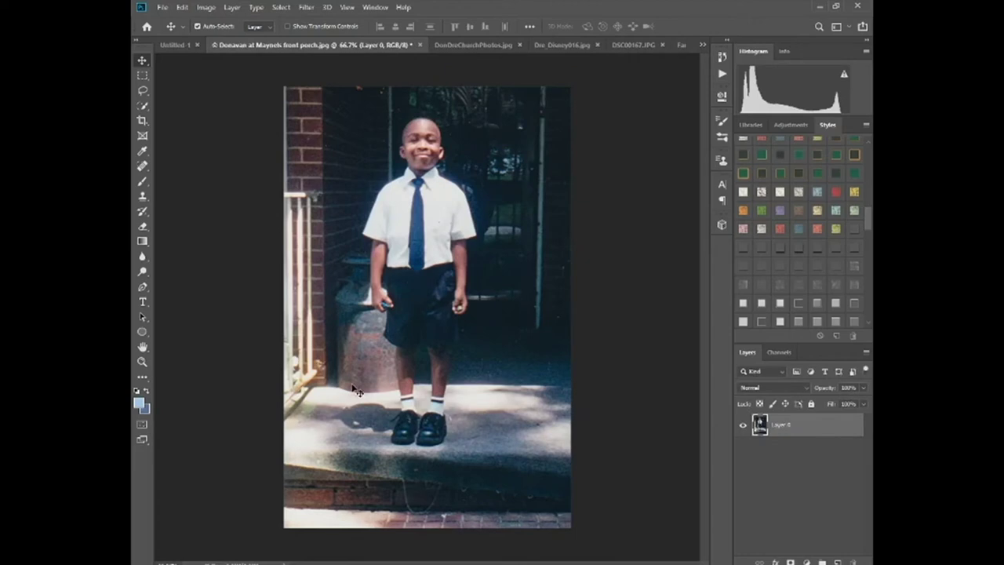
click(177, 45)
key(ctrl+v)
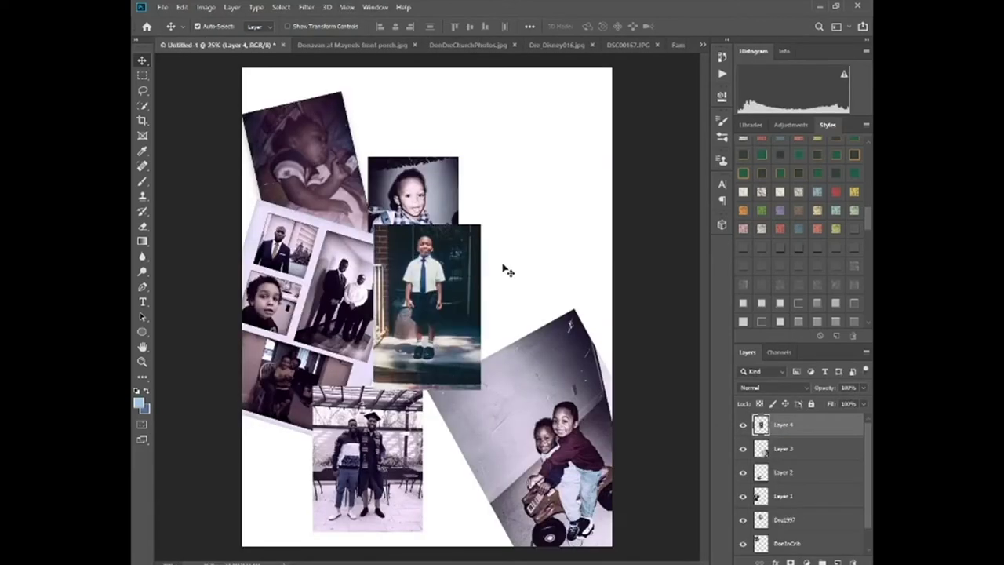
drag(444, 281, 601, 281)
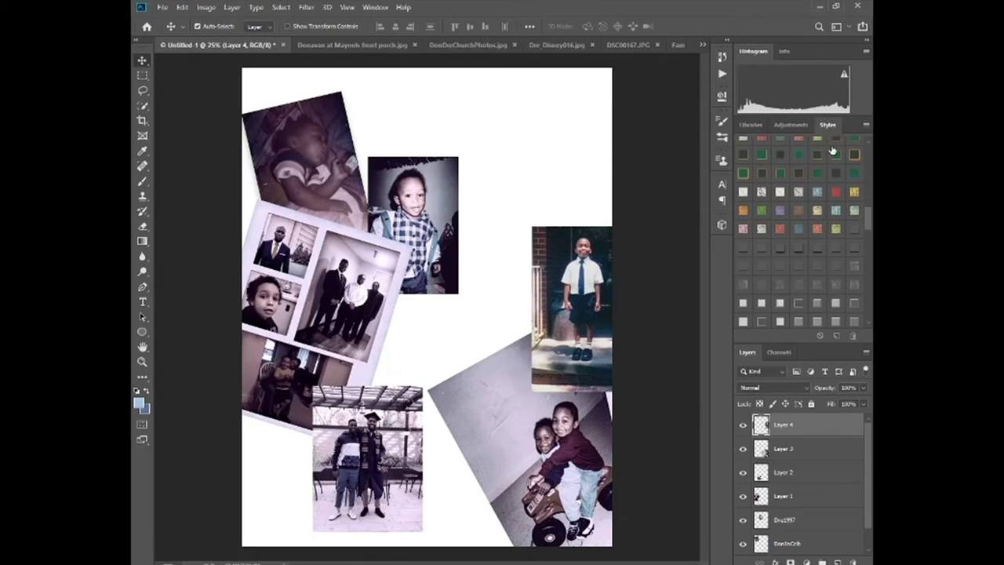
Add Styles drop shadows to the schoolboy, four-wheeler, graduation, suits and checkered-shirt photos
click(800, 250)
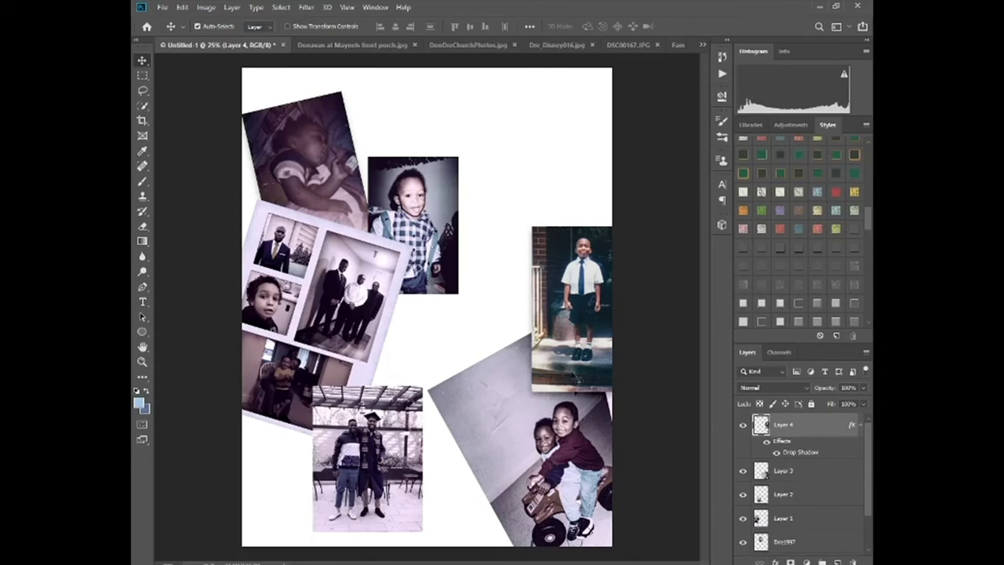
click(500, 415)
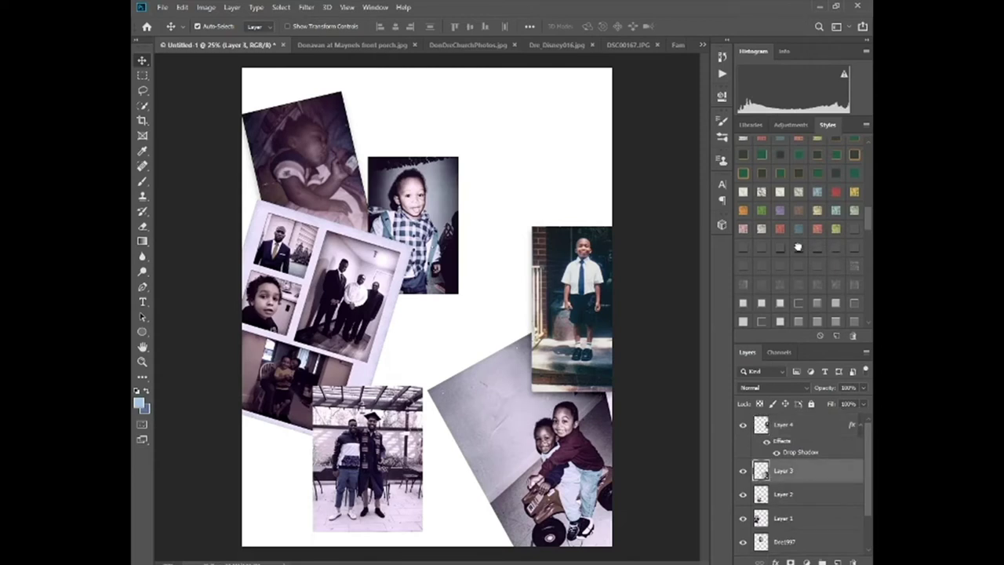
click(798, 248)
click(363, 418)
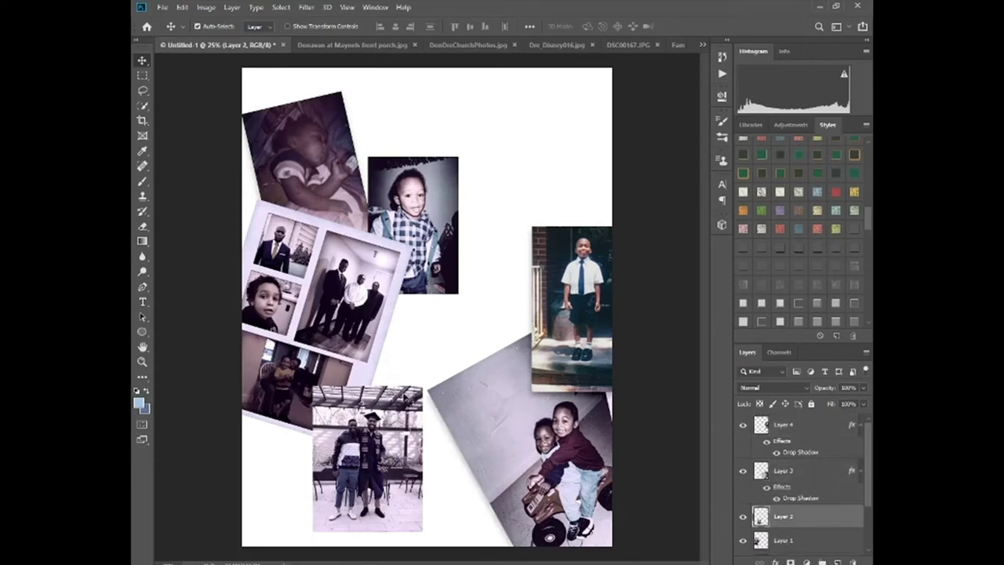
click(800, 248)
click(345, 284)
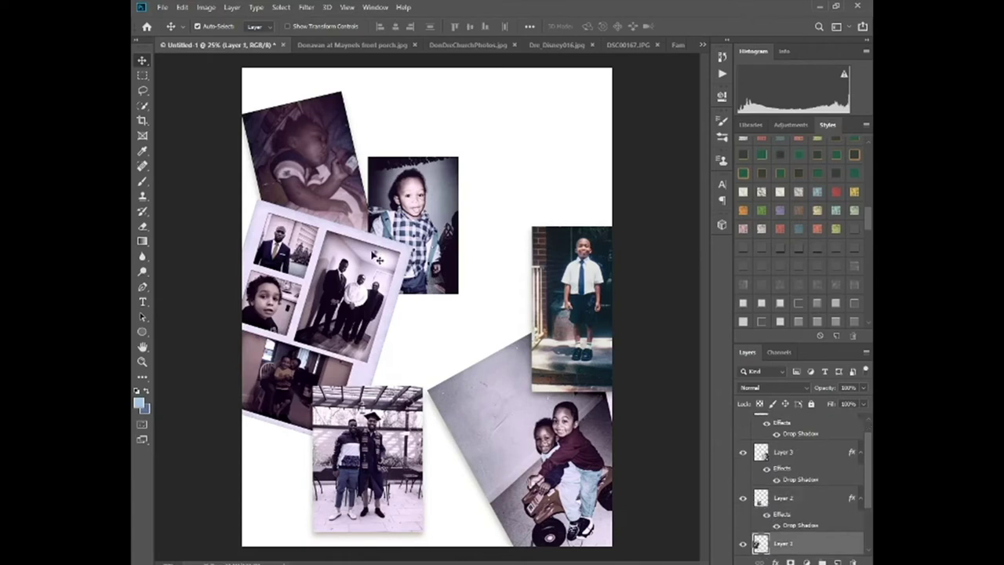
click(785, 251)
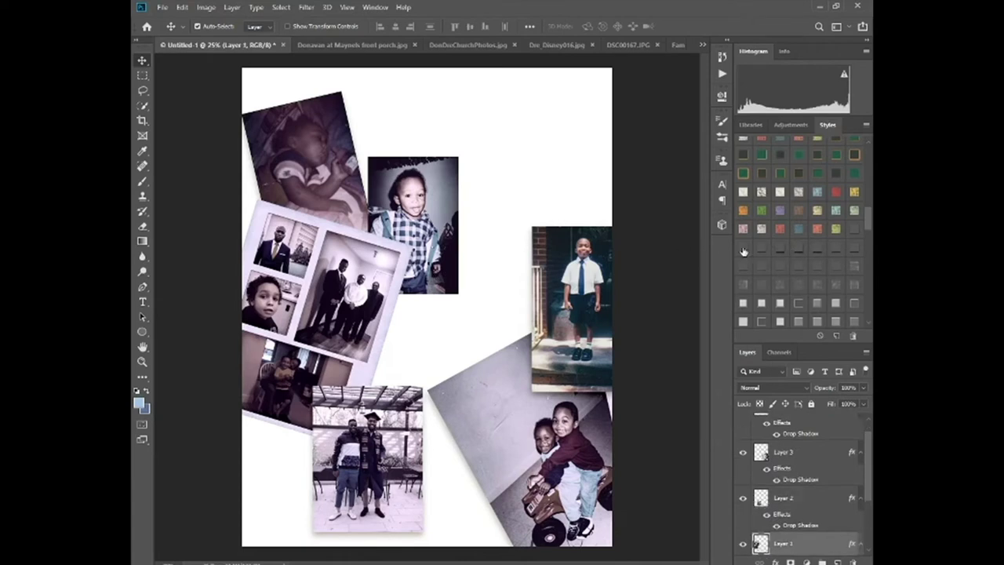
click(409, 198)
click(800, 249)
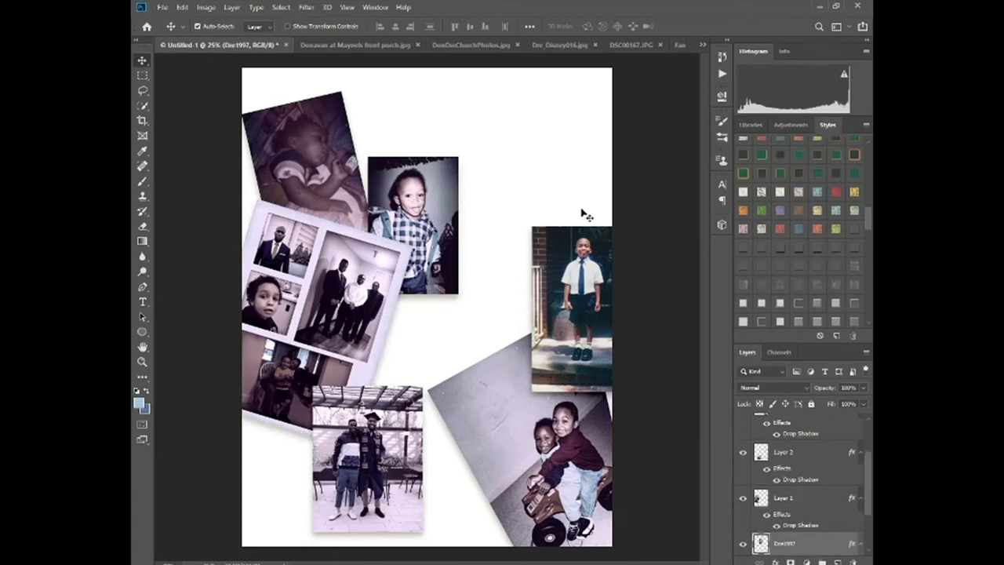
click(350, 45)
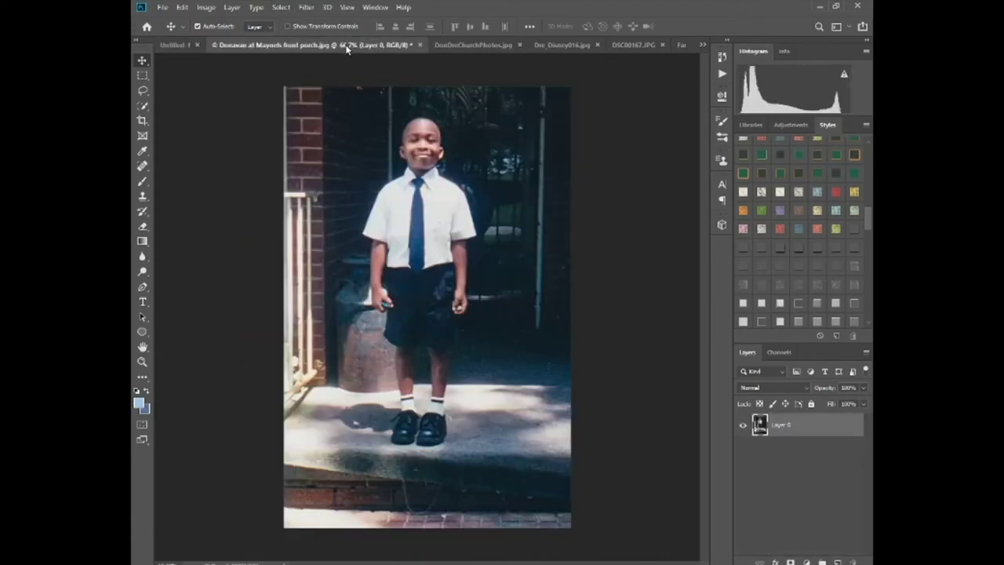
Close the front-porch photo without saving, unlock the church portrait's layer, and select it in the collage
click(421, 45)
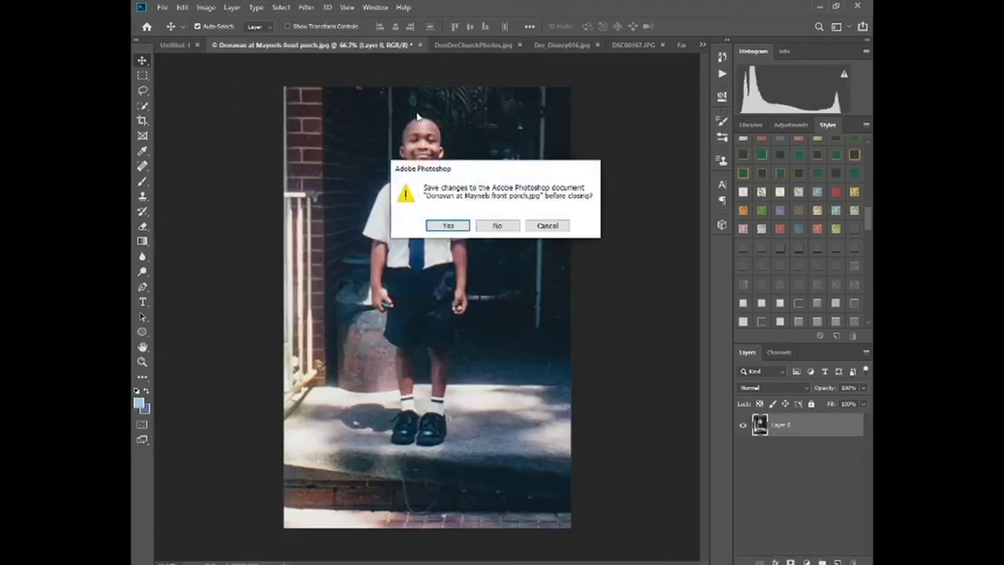
click(493, 229)
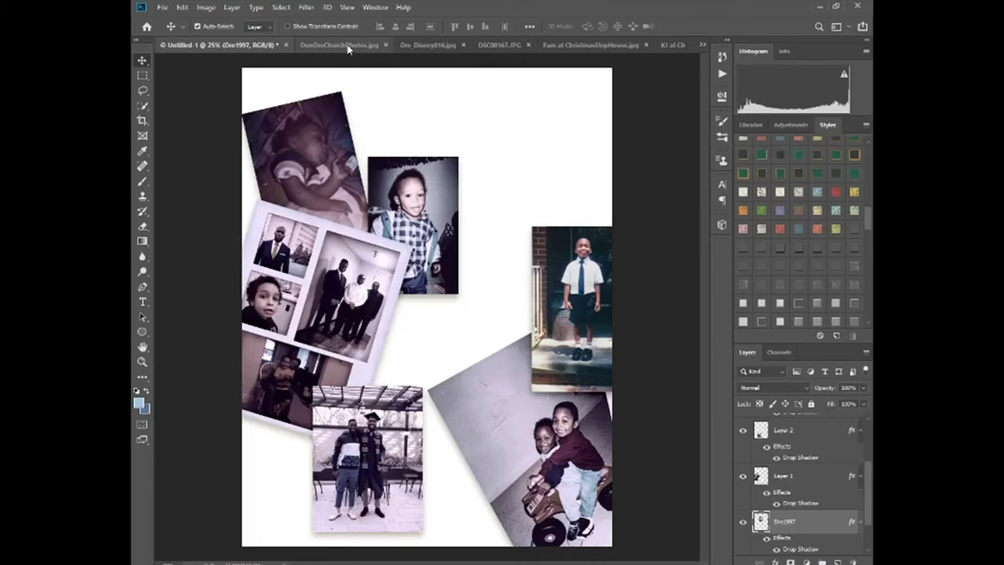
click(349, 46)
click(851, 422)
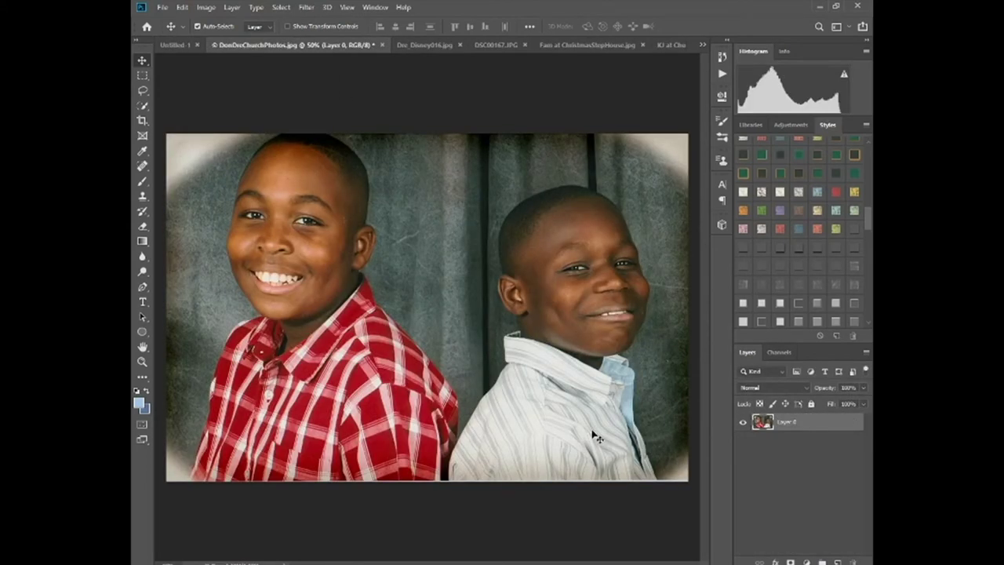
click(172, 46)
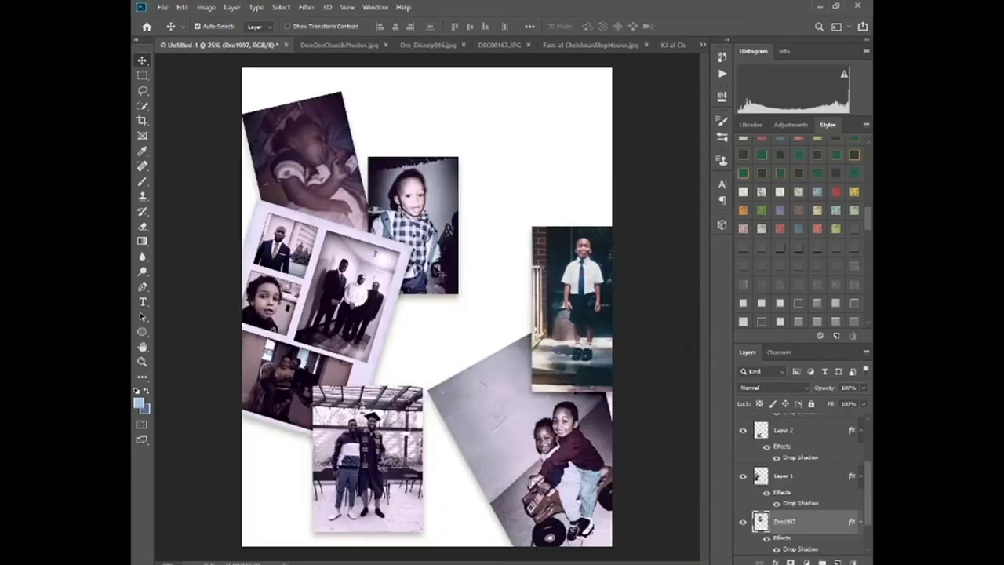
click(455, 264)
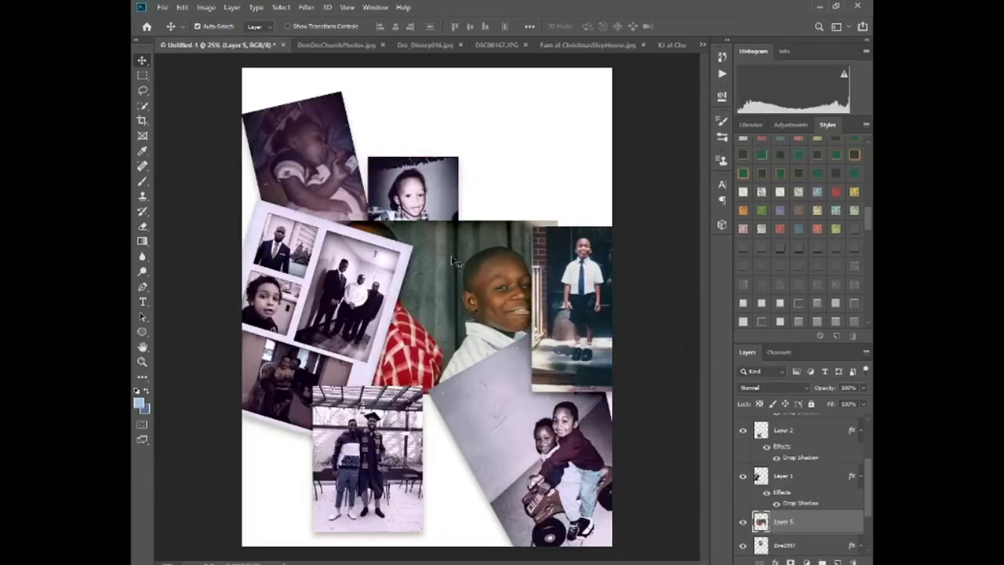
Shrink the church portrait to about half, tilt it at the top right, and add a drop shadow
key(ctrl+t)
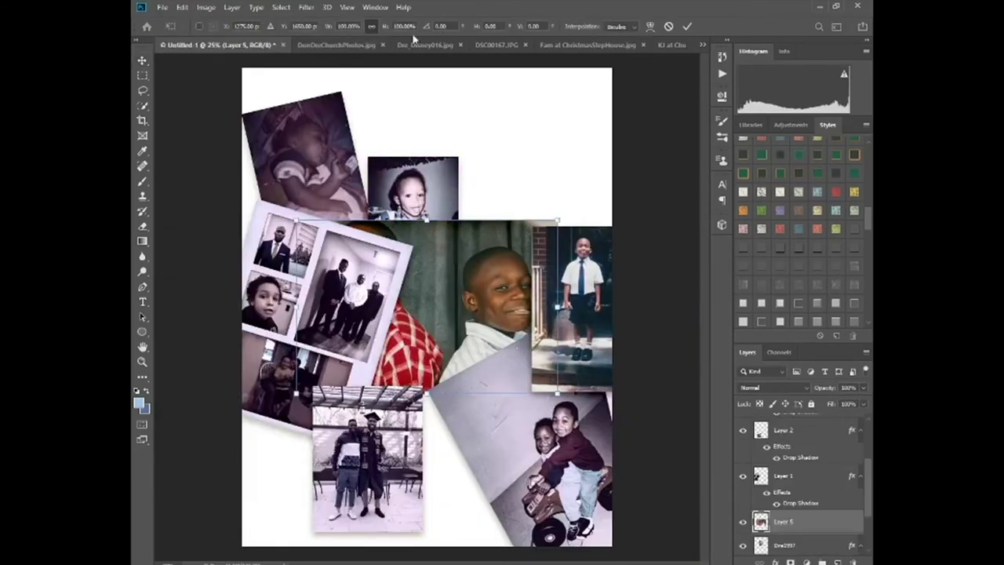
drag(556, 220, 437, 301)
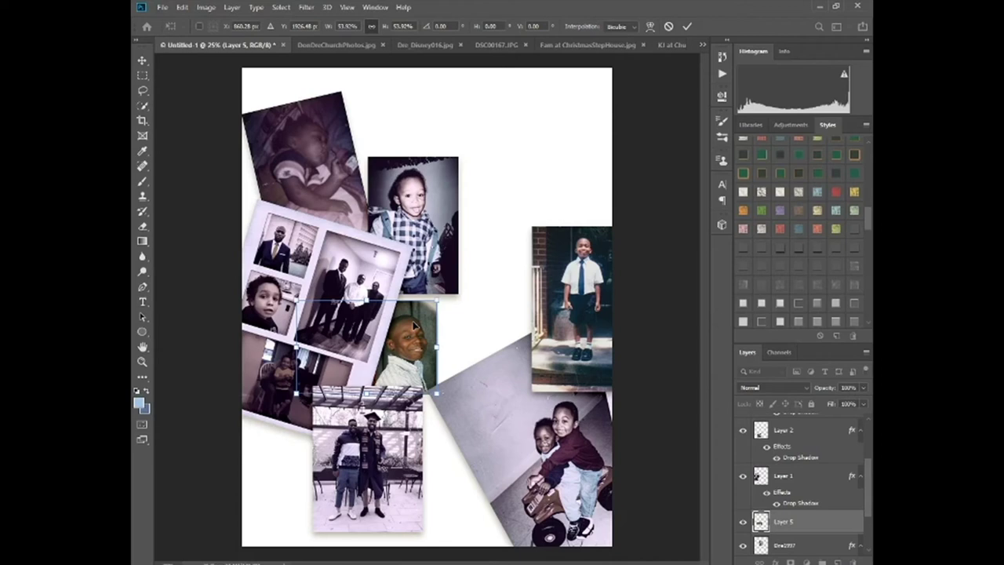
drag(413, 326, 544, 101)
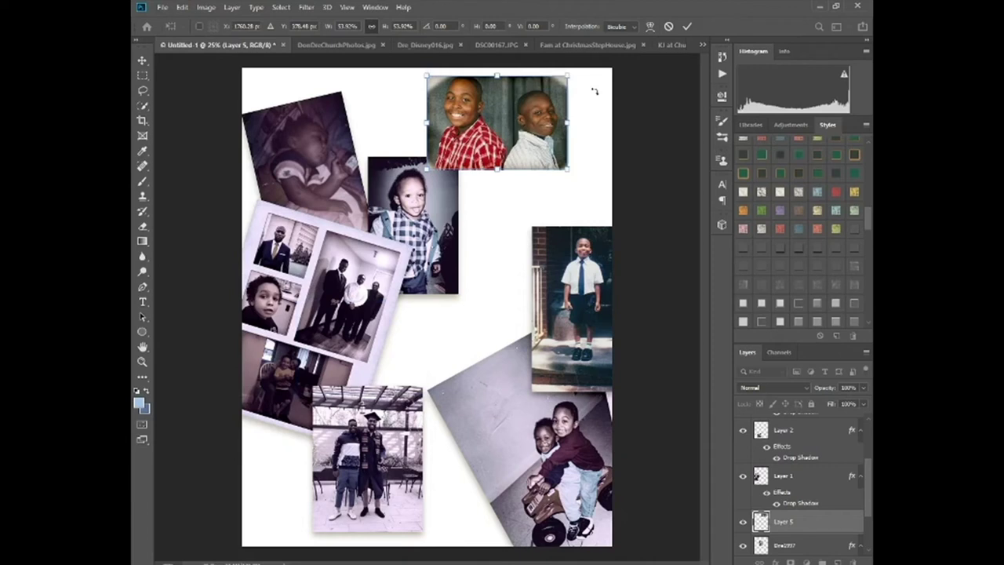
drag(594, 92, 580, 74)
key(Return)
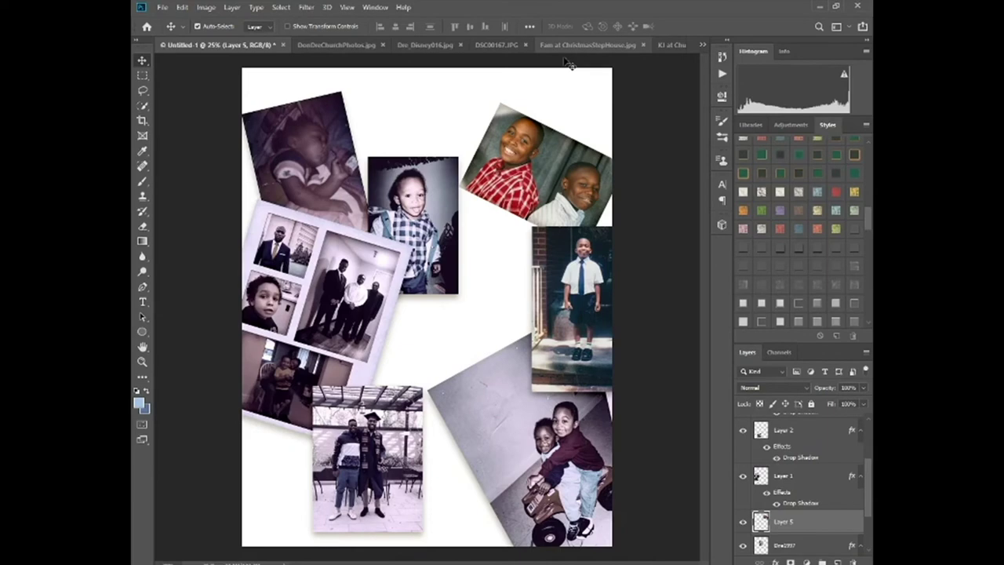
click(796, 286)
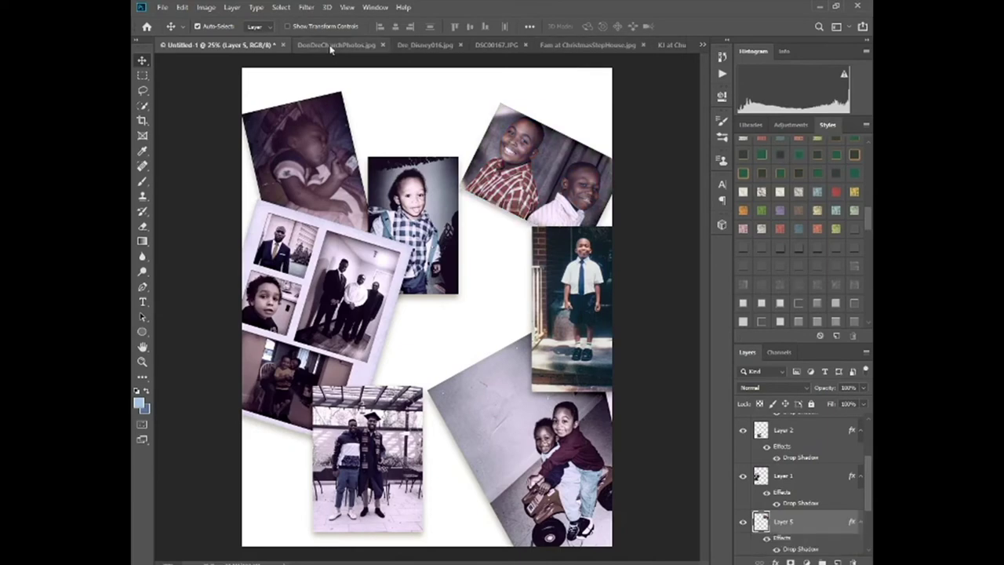
click(382, 45)
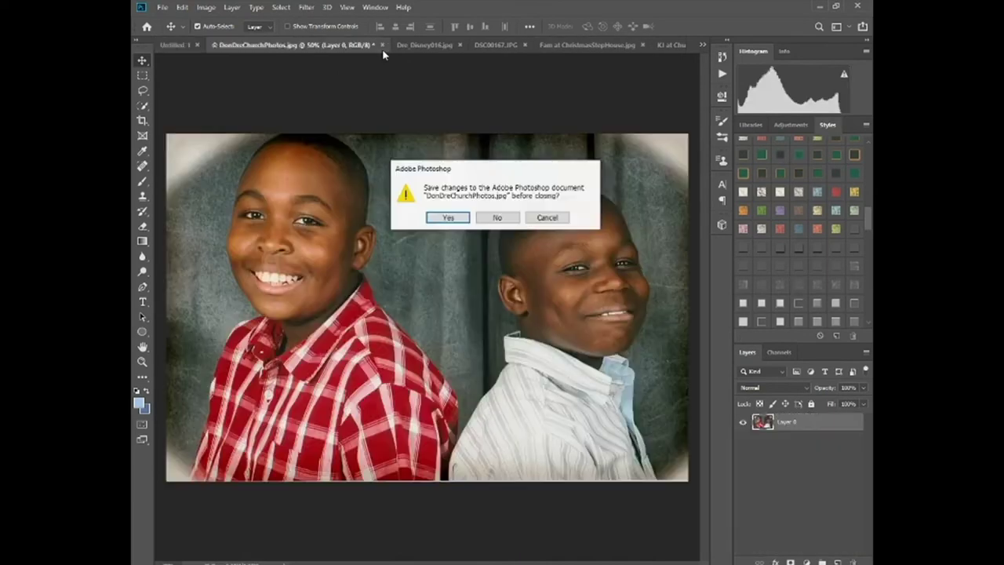
Discard the church photo, unlock the Disney group photo's background layer, and copy it
click(494, 218)
click(337, 46)
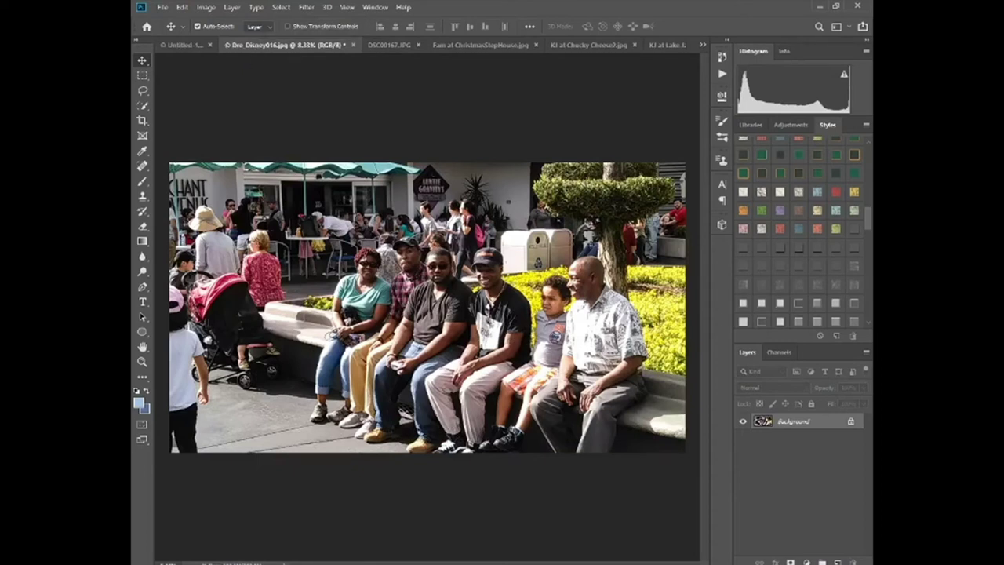
click(851, 422)
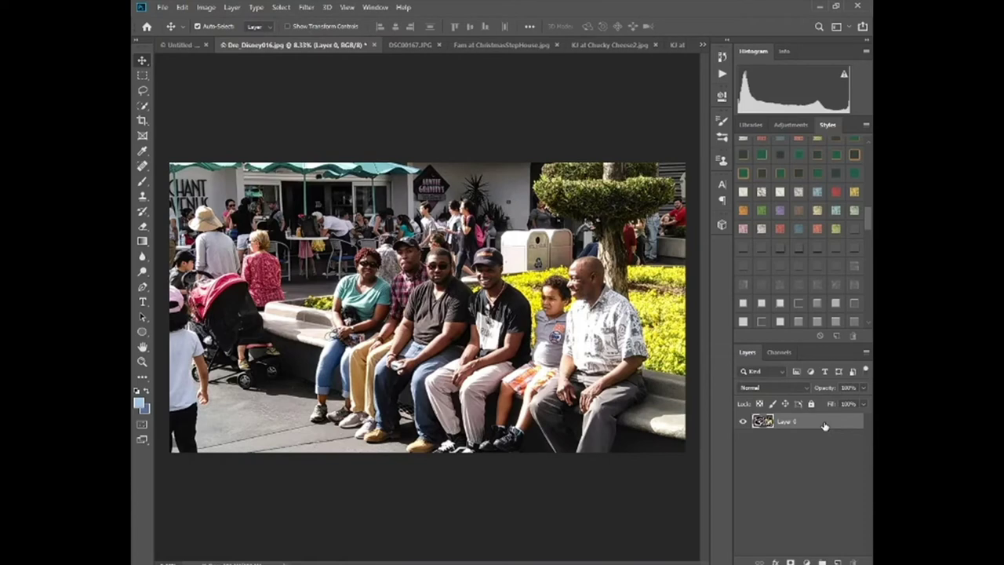
click(182, 7)
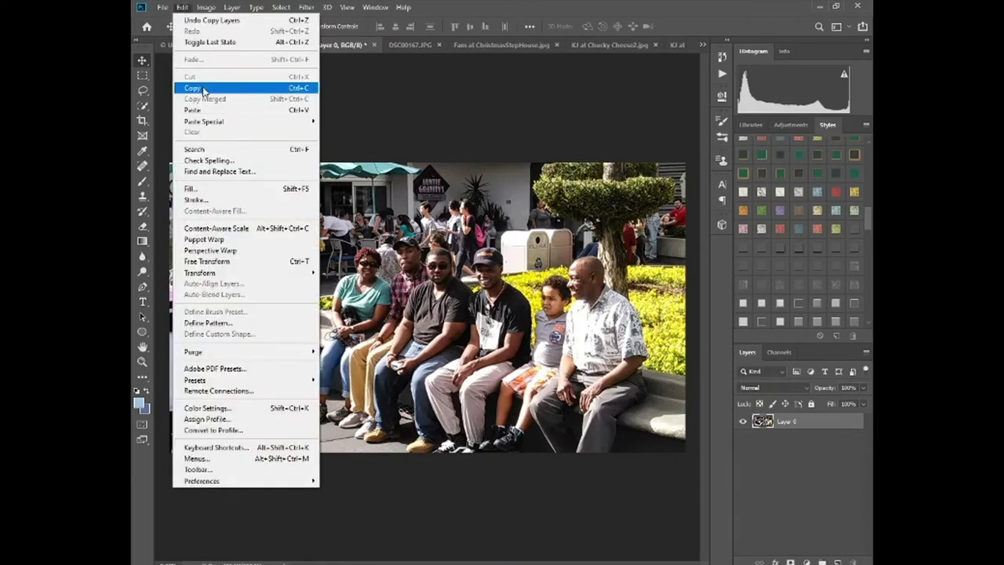
click(459, 280)
Paste the Disney photo into the collage as a new layer and start scaling it
click(172, 43)
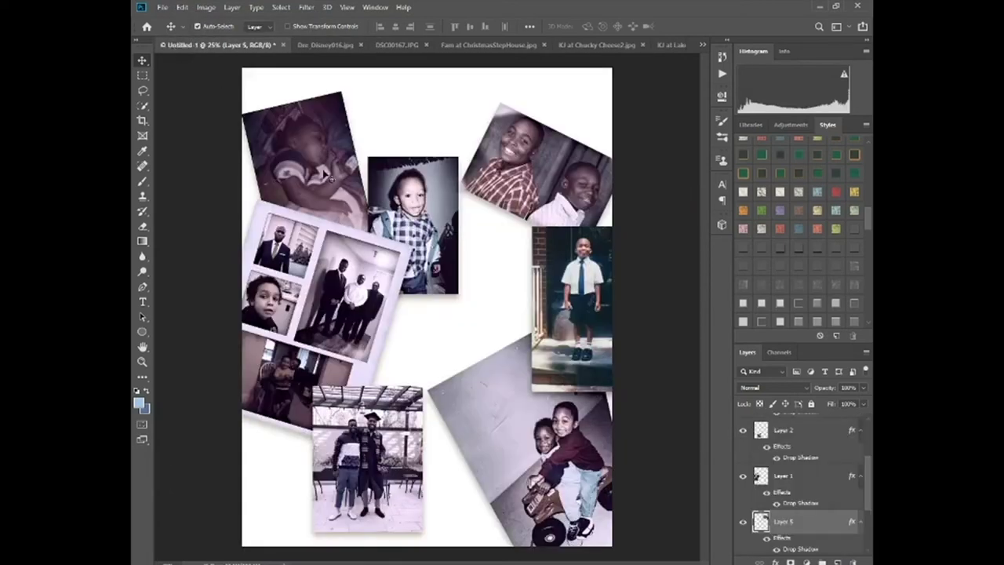
click(396, 110)
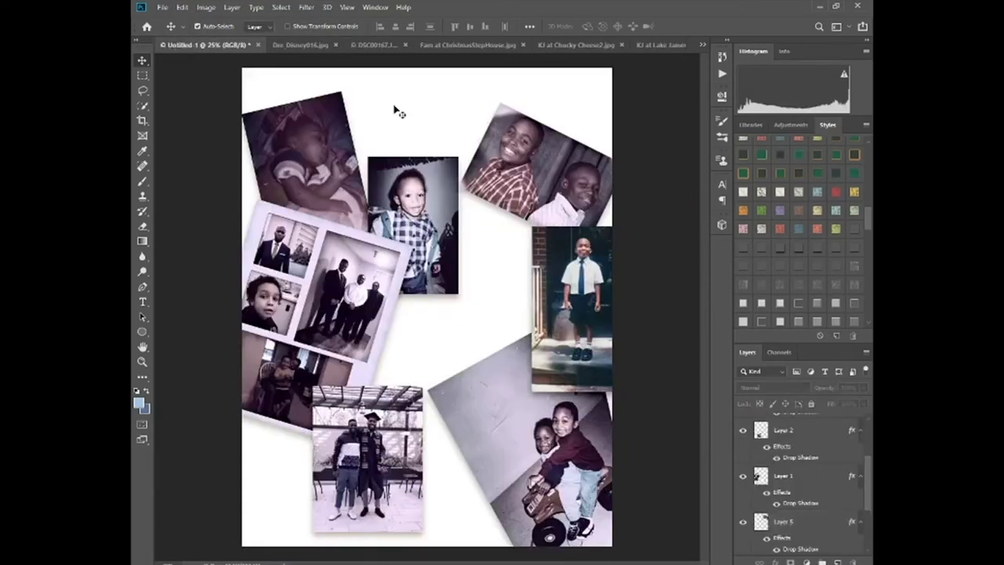
key(ctrl+v)
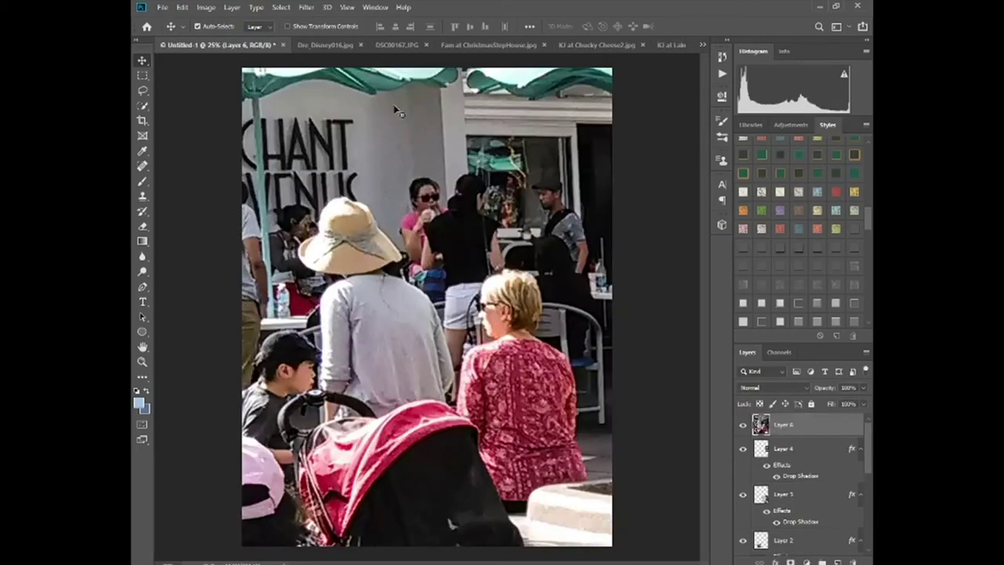
key(ctrl+t)
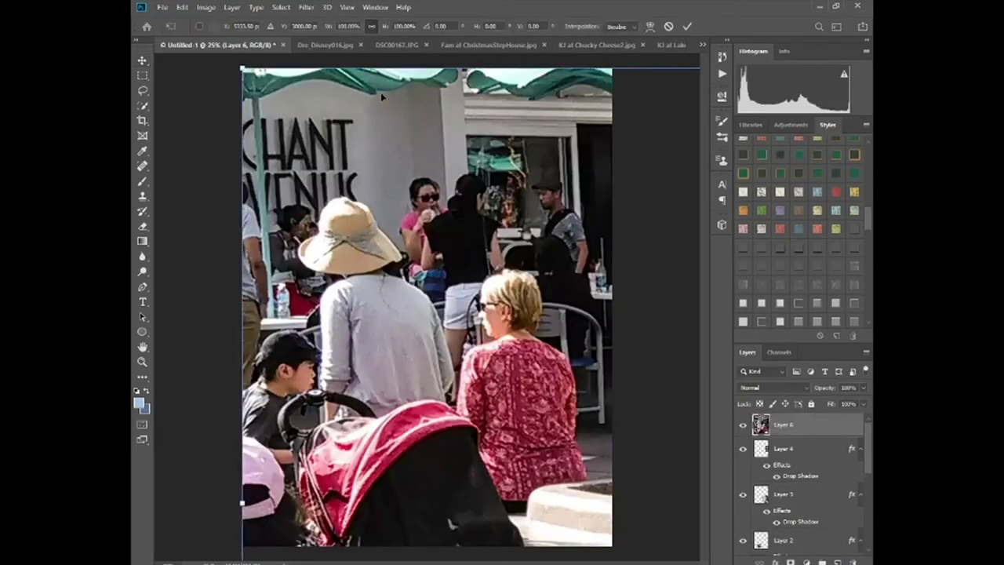
drag(242, 69, 690, 549)
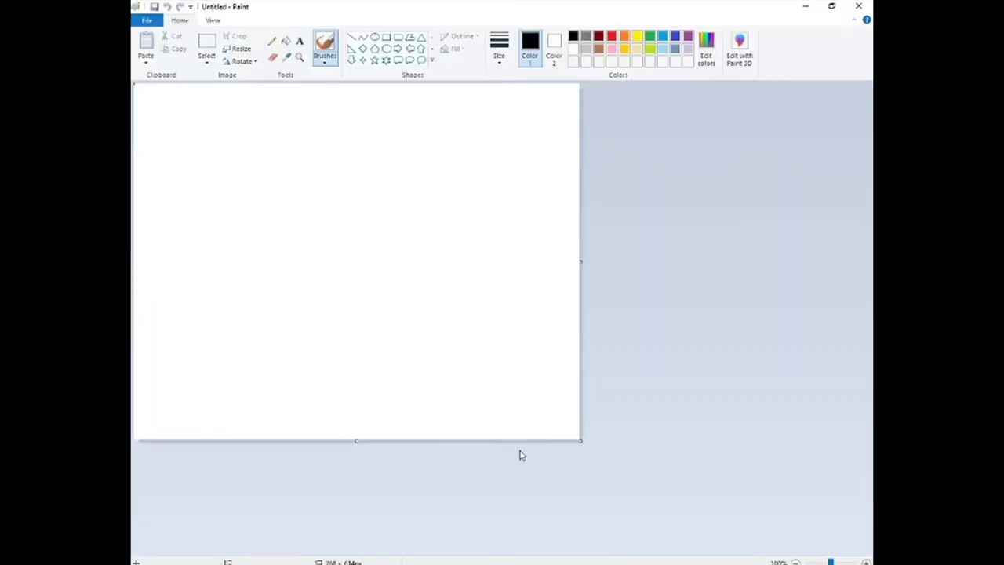
Switch from Paint back to the Photoshop collage
key(alt+Tab)
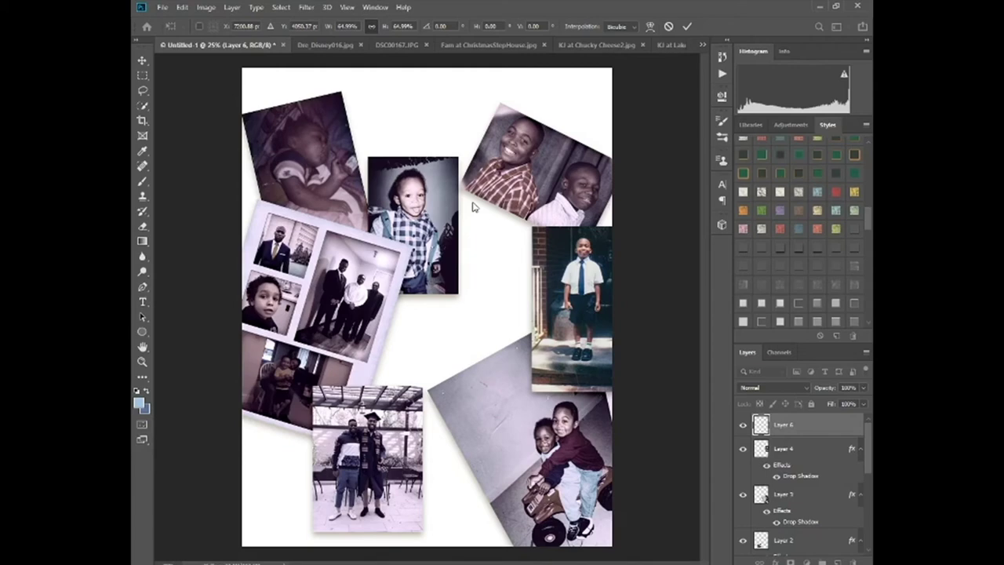
Paste the Disney photo again and shrink it to about 11.6% at the page's upper left
key(ctrl+v)
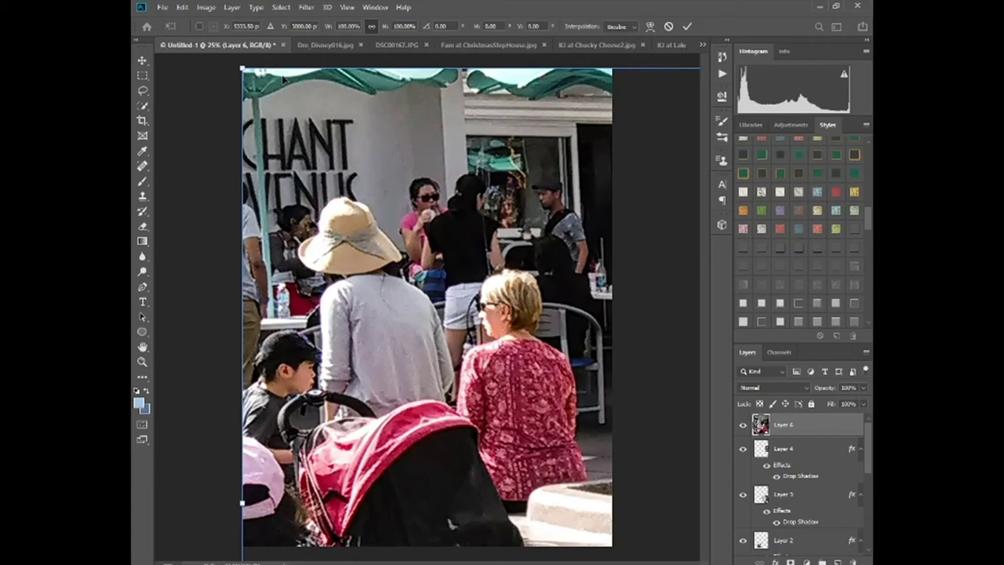
key(ctrl+0)
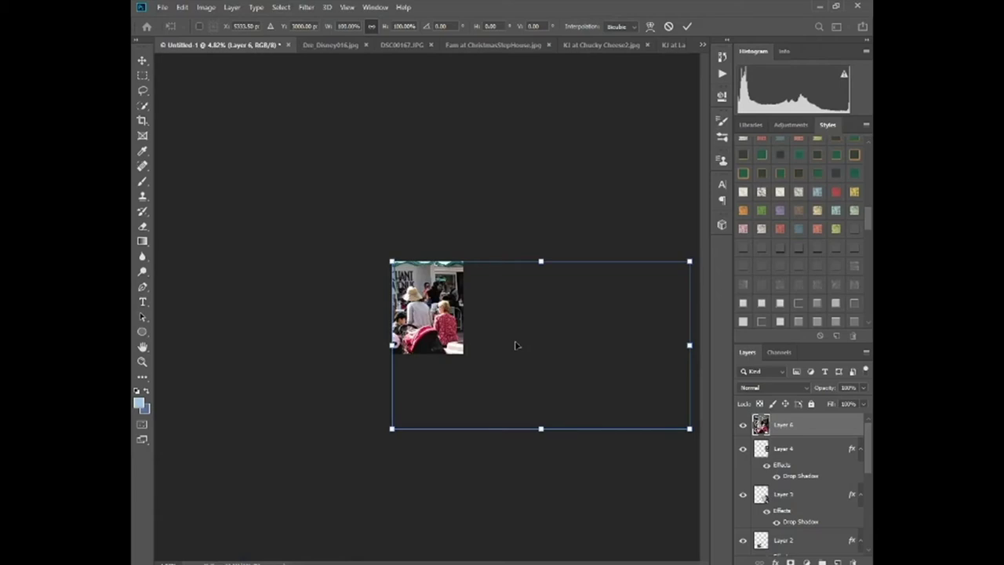
drag(689, 428, 427, 280)
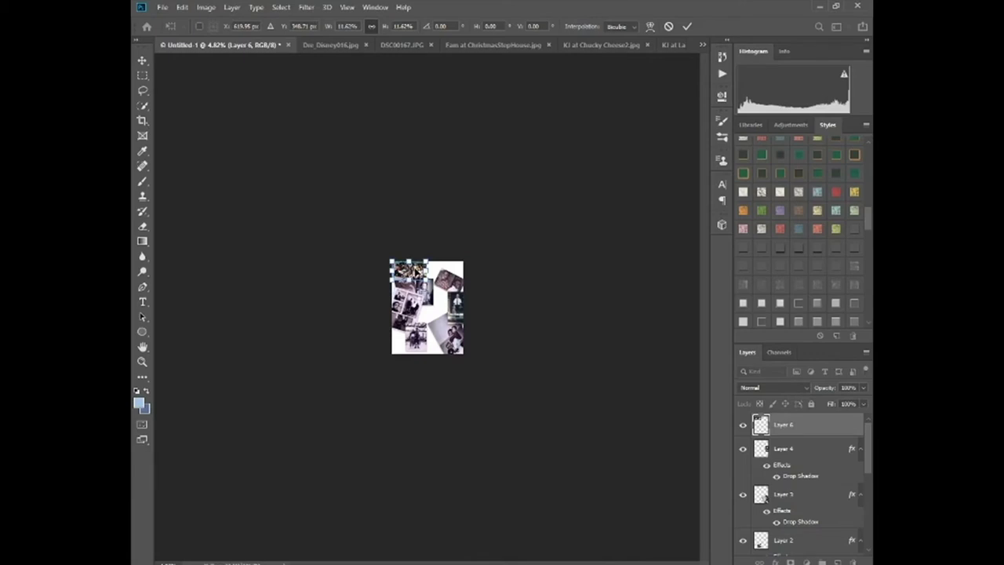
key(Return)
key(ctrl+0)
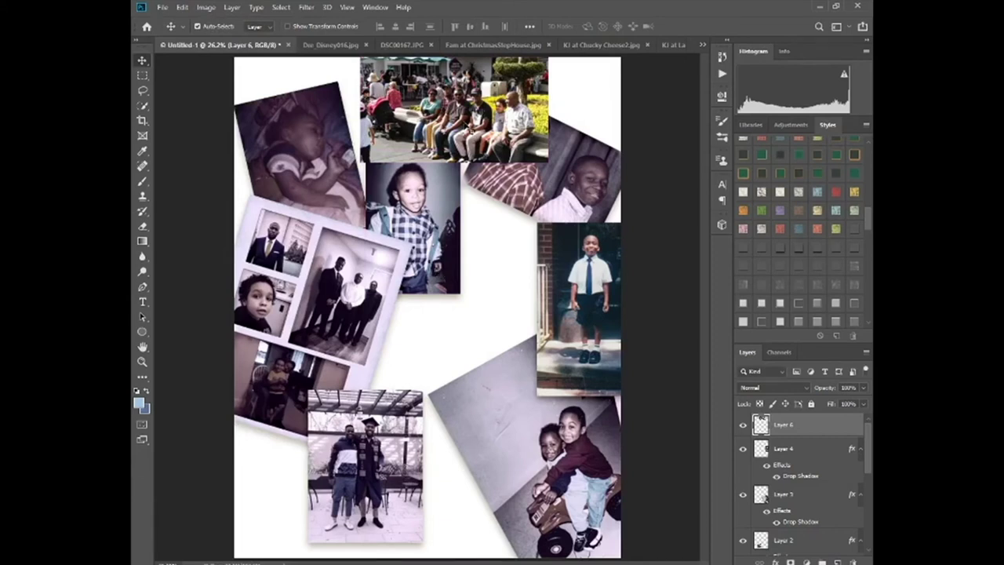
Move Layer 6 beneath Layer 5, tilt it about 20°, and add a drop shadow
drag(781, 426, 773, 519)
drag(462, 110, 435, 110)
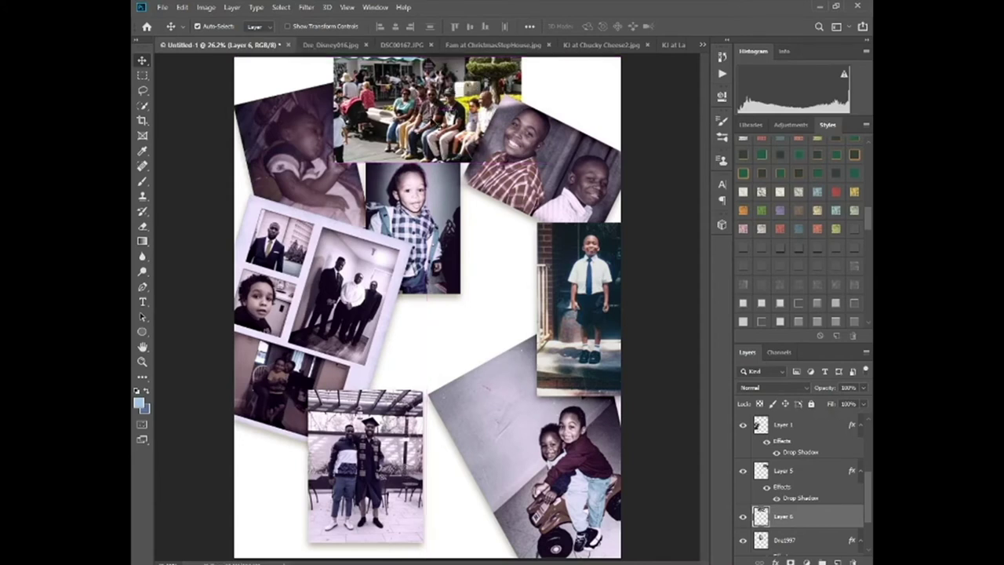
key(ctrl+t)
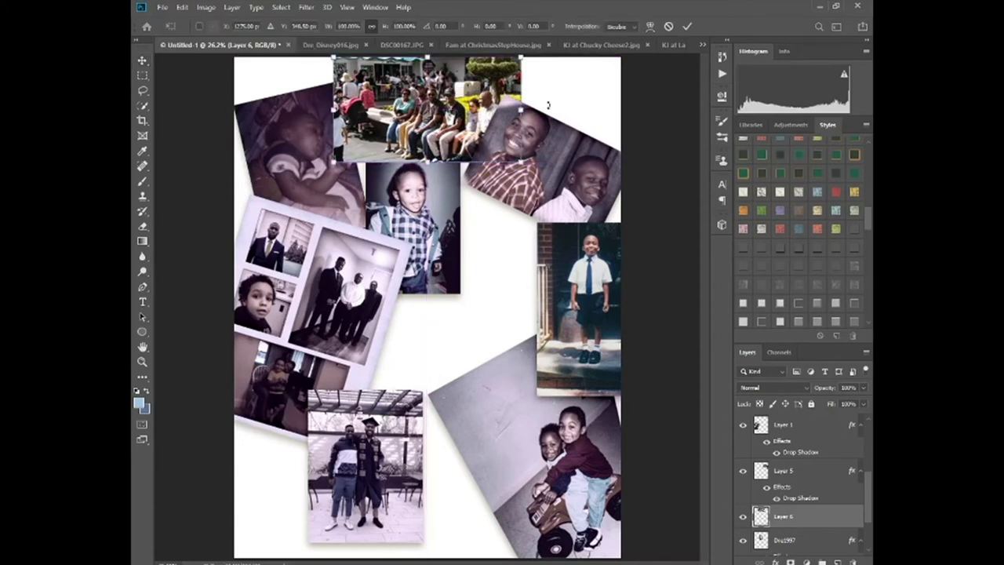
drag(547, 99, 533, 64)
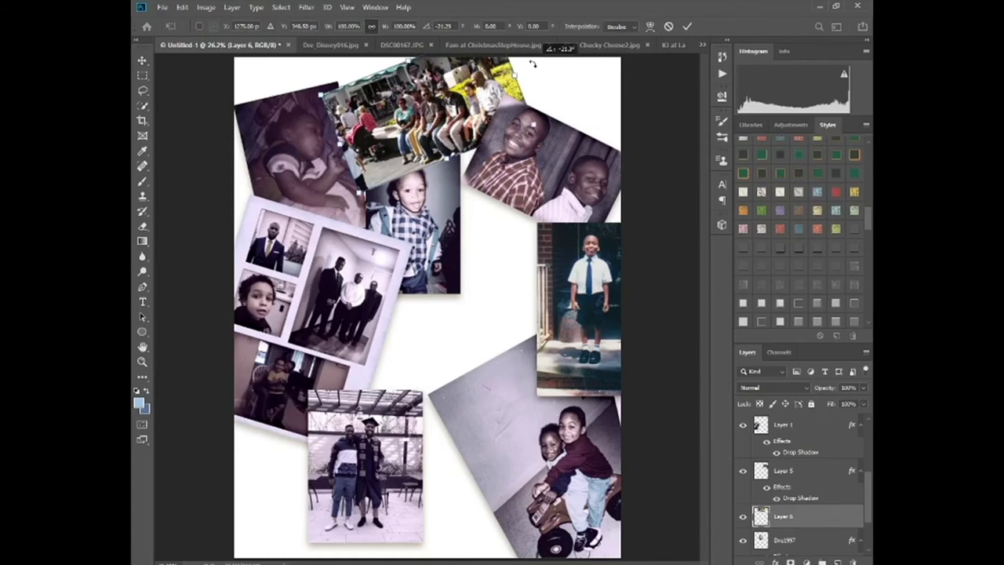
drag(532, 64, 536, 68)
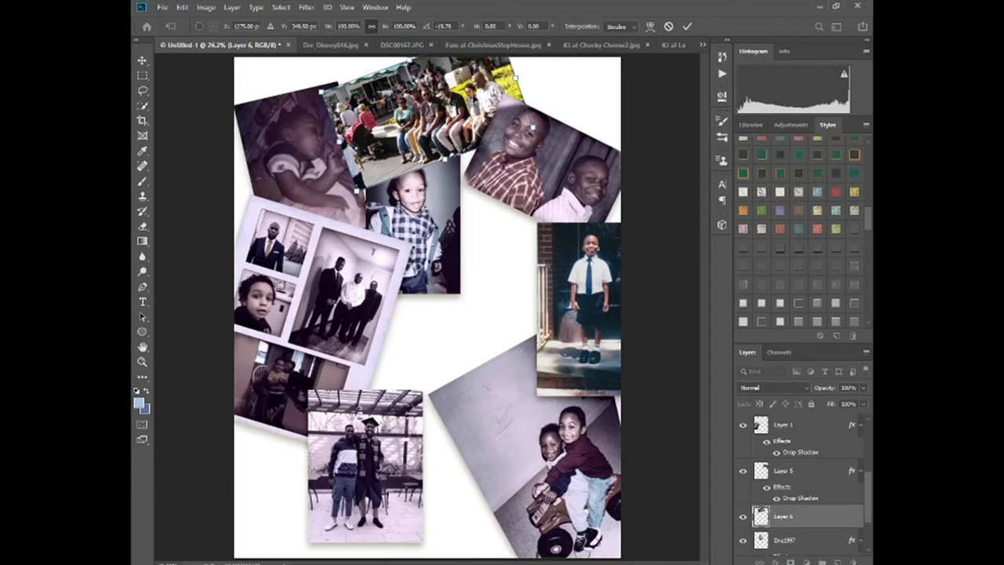
key(Return)
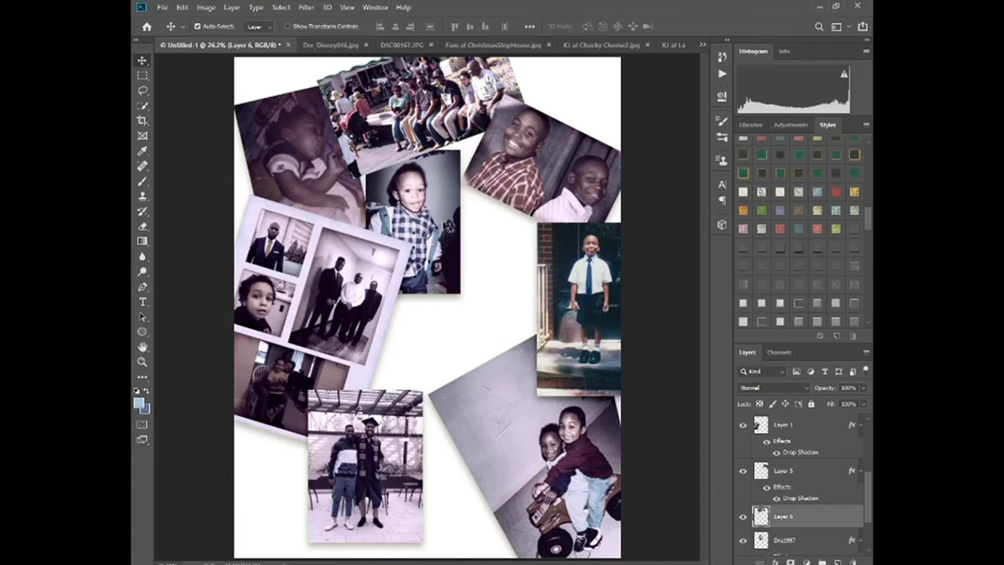
click(778, 248)
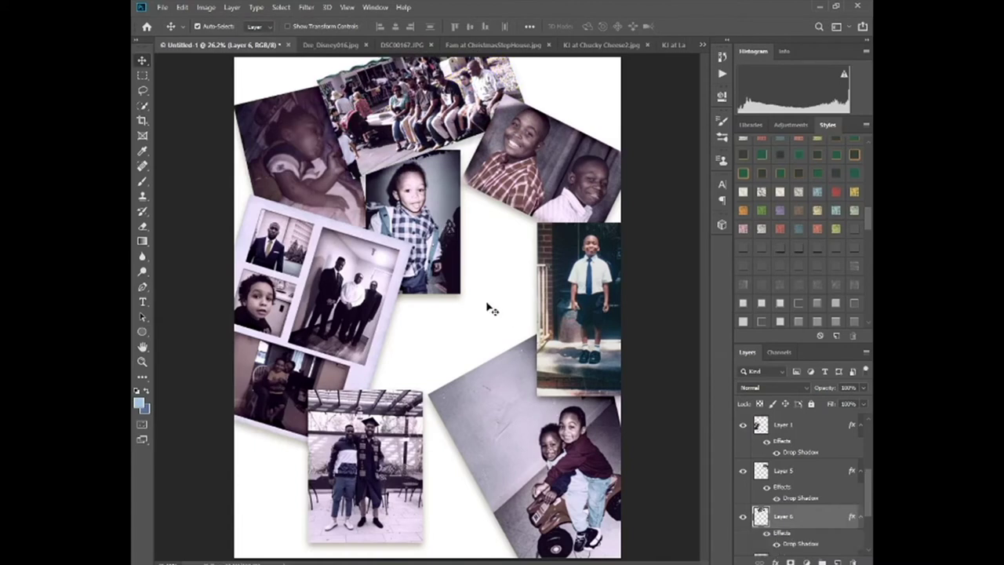
Close the Disney photo without saving it
click(340, 46)
click(374, 45)
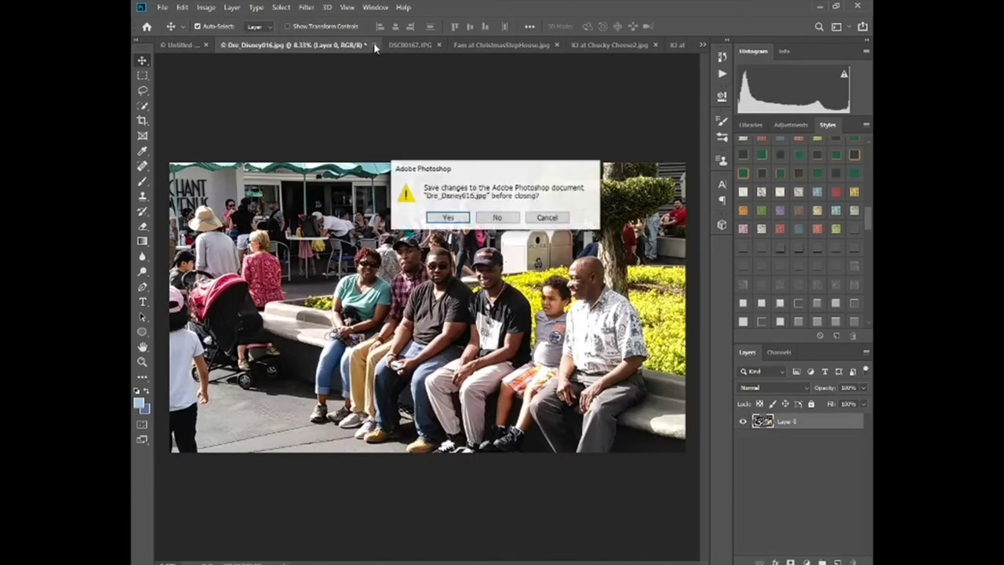
click(496, 216)
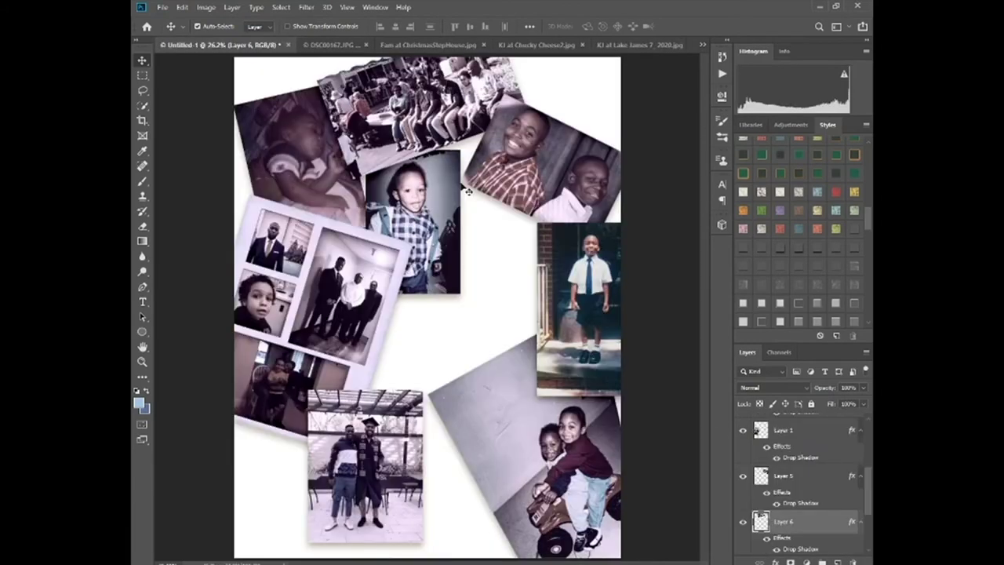
Unlock DSC00167.JPG's Background layer, then select the DonInCrib layer in the collage
click(337, 45)
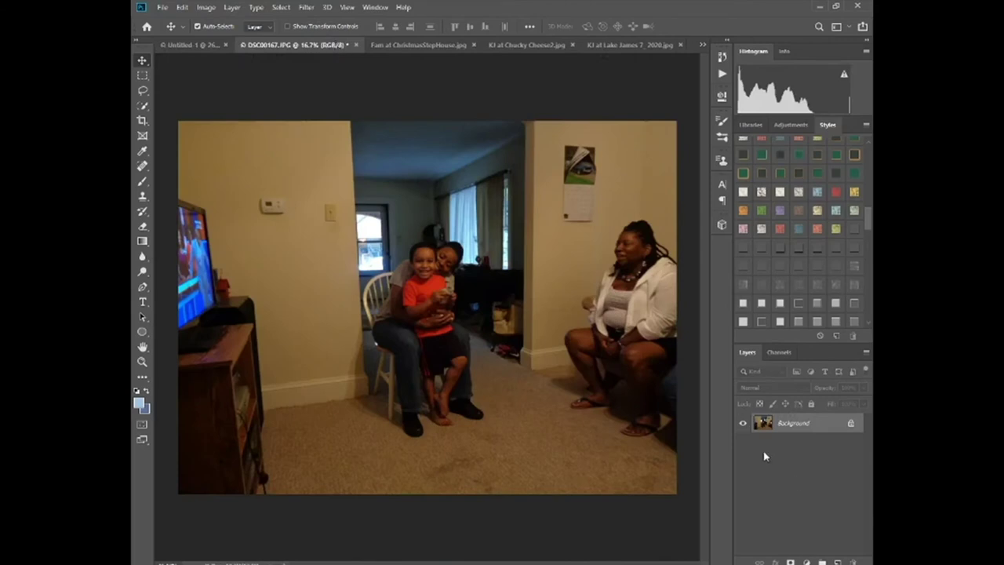
click(851, 424)
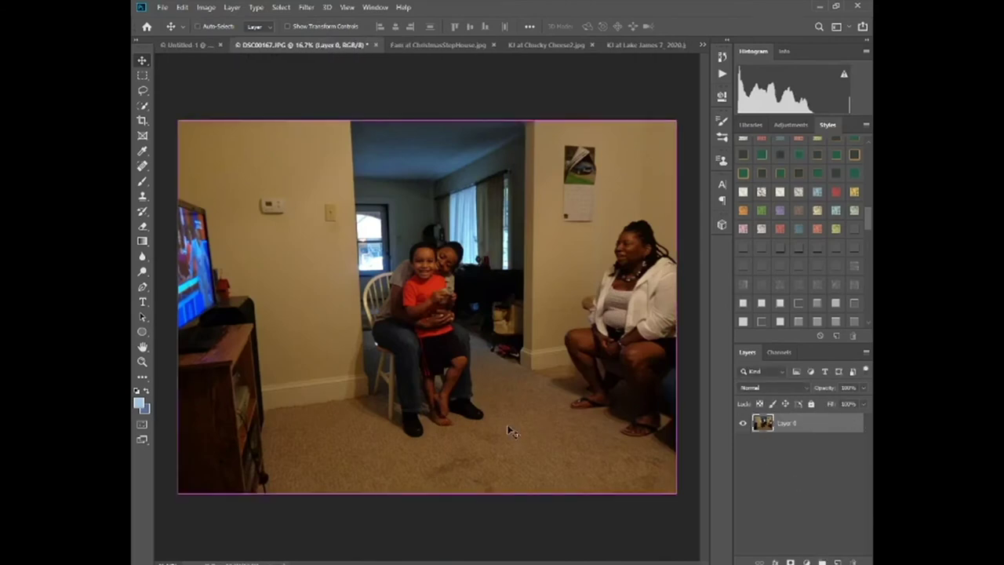
click(188, 44)
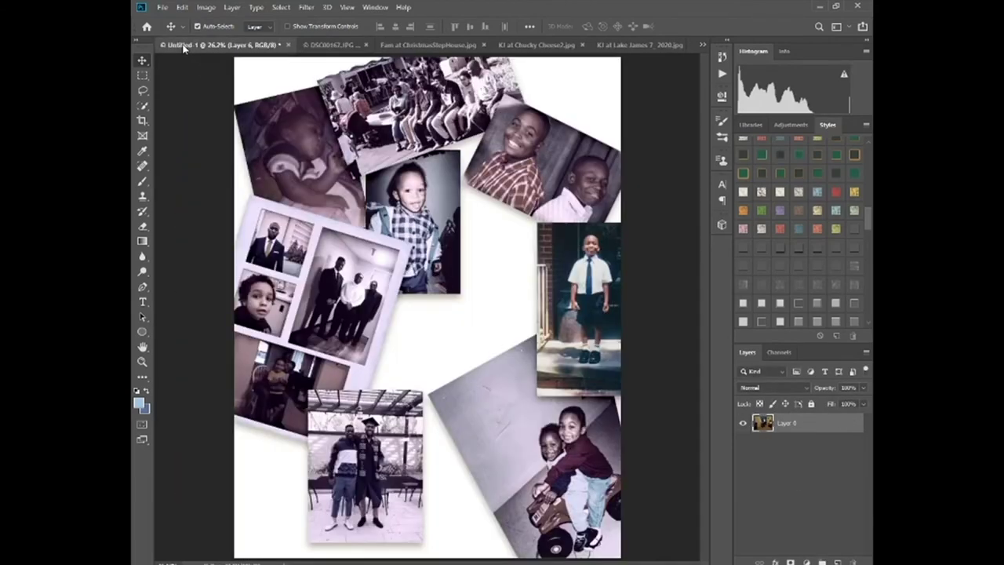
click(416, 360)
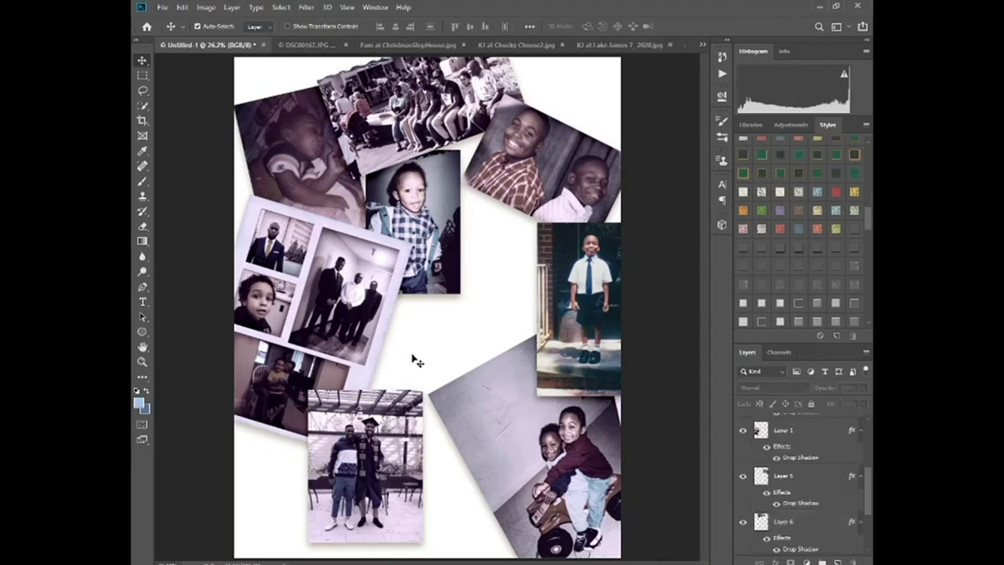
scroll(769, 475, down, 3)
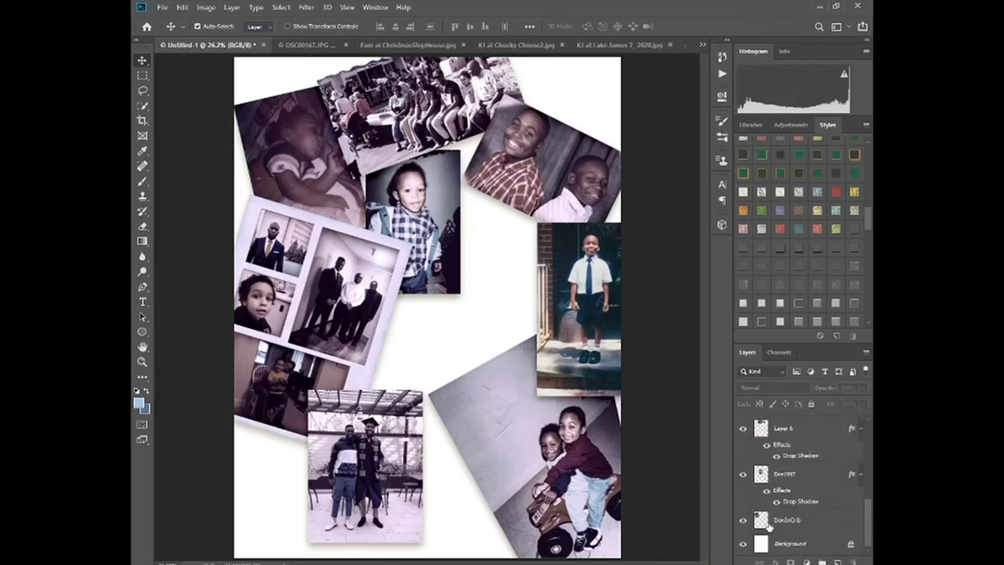
click(769, 524)
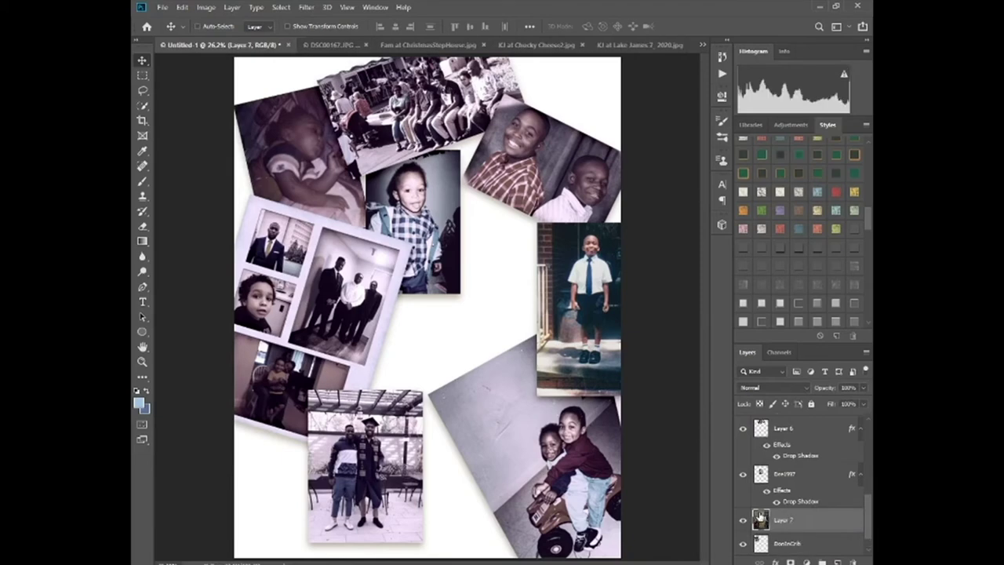
Paste the living-room photo as Layer 7, shrunk and tilted counter-clockwise at the lower left
key(ctrl+v)
key(ctrl+t)
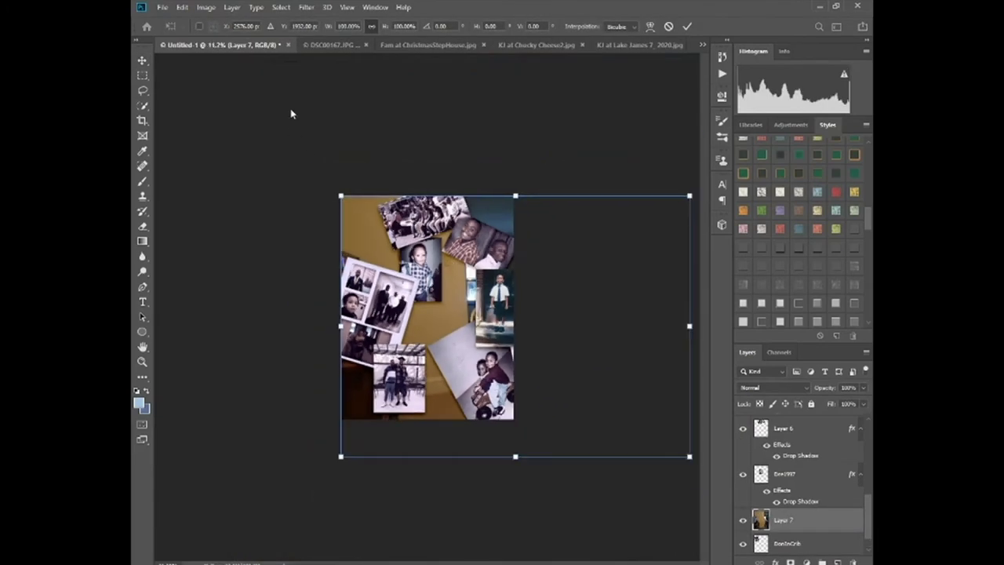
drag(689, 456, 469, 292)
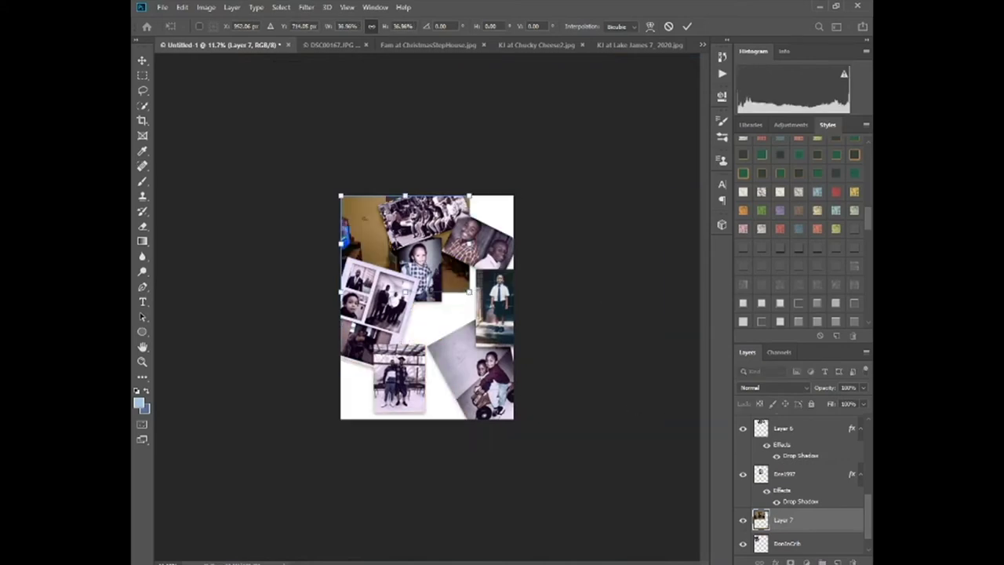
drag(380, 239, 334, 381)
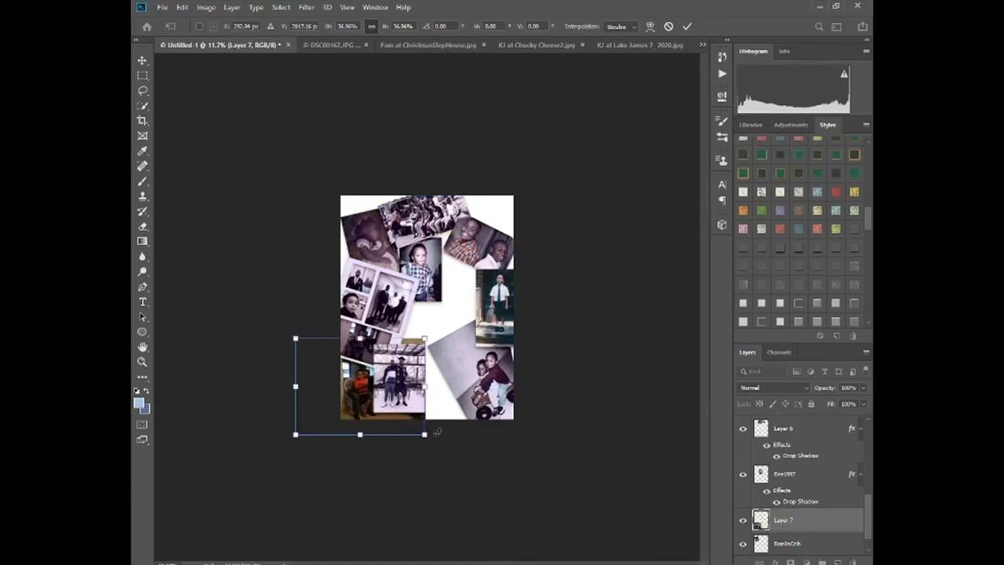
drag(437, 433, 434, 287)
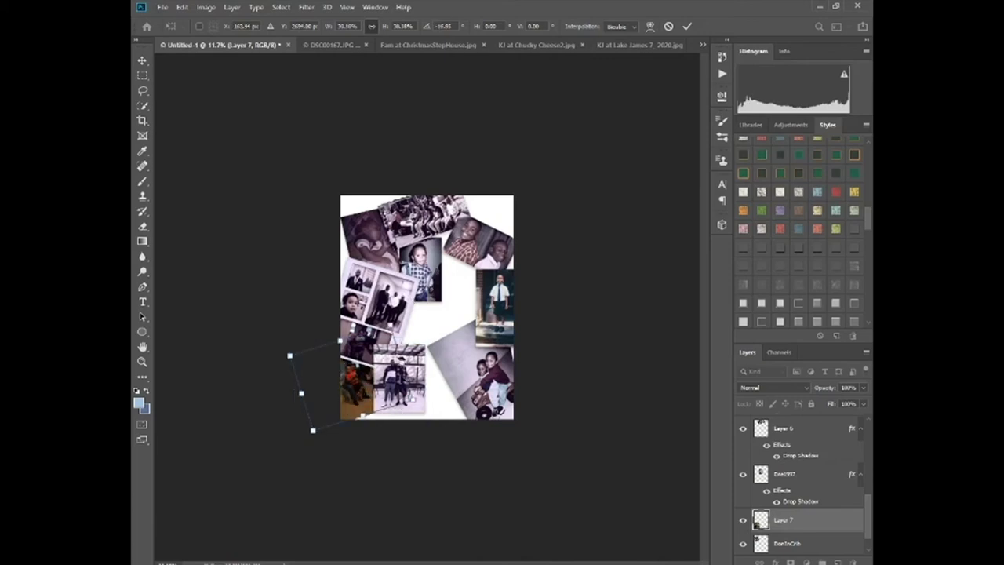
drag(326, 386, 327, 392)
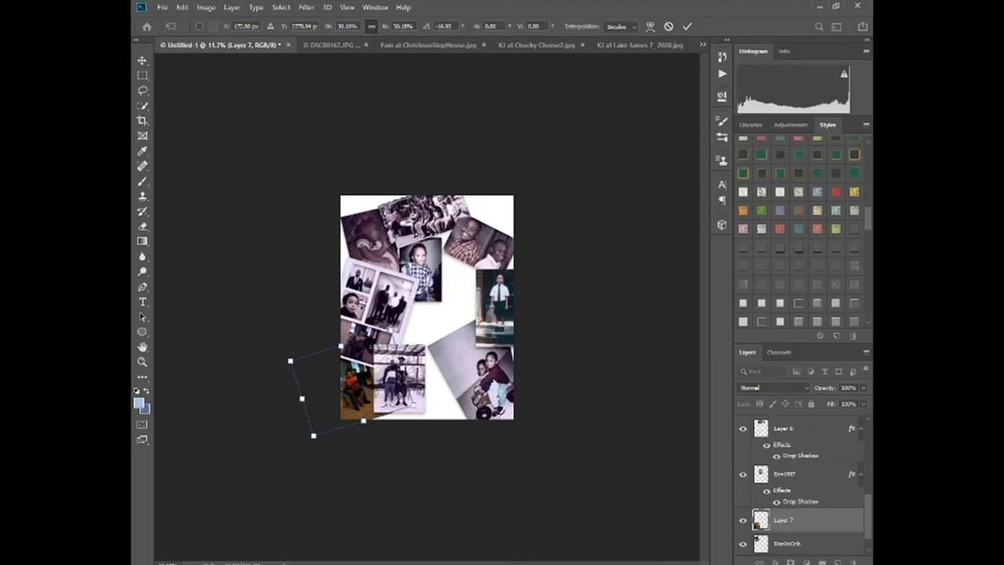
click(306, 7)
click(318, 20)
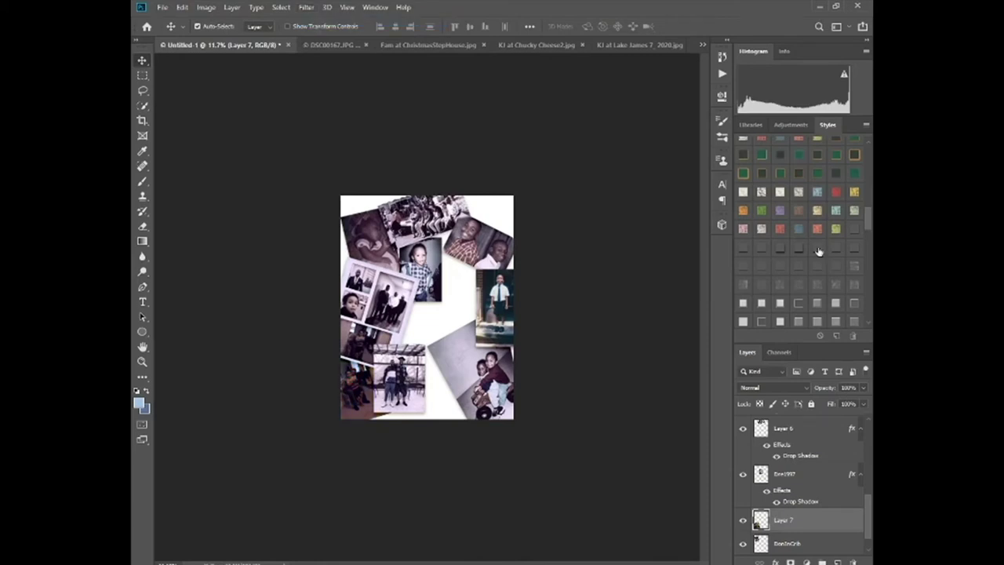
click(336, 45)
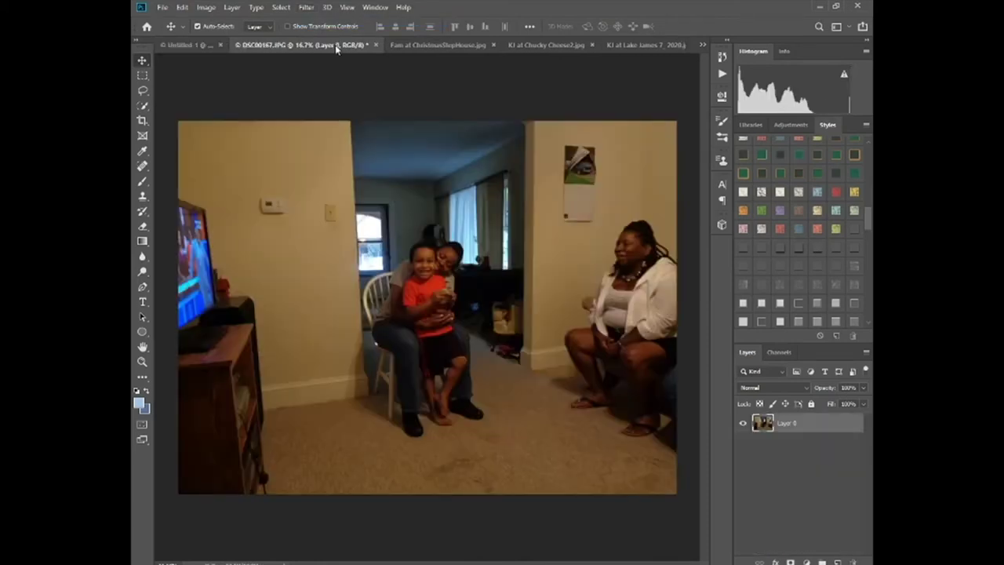
Close DSC00167.JPG unsaved, unlock the Christmas family photo, and paste it as Layer 8
click(377, 45)
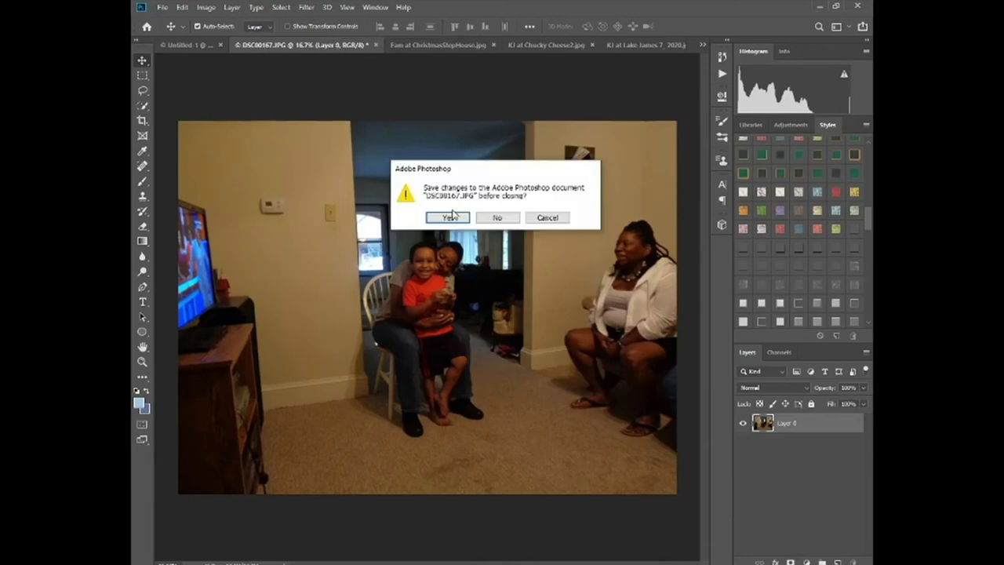
click(497, 217)
click(352, 44)
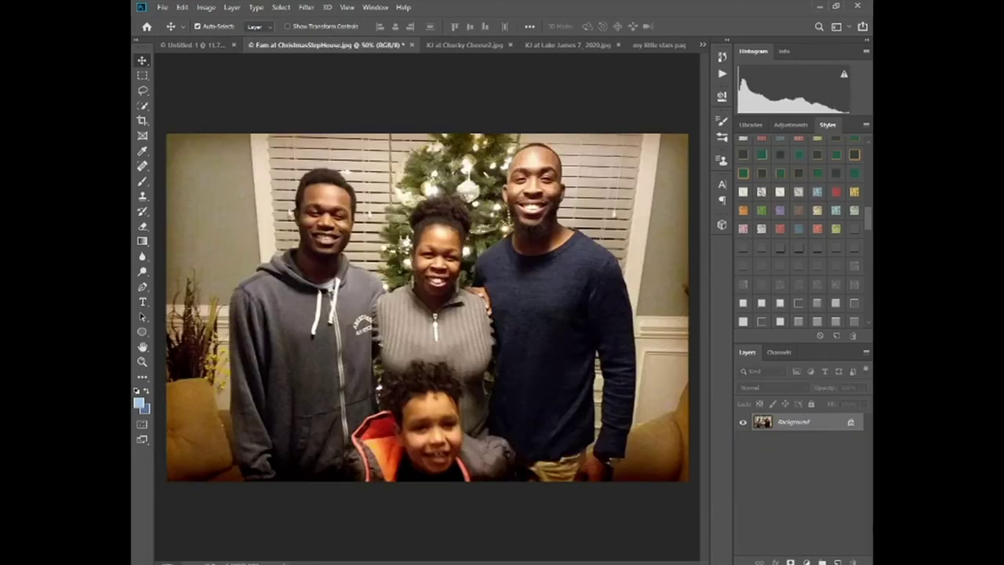
click(850, 423)
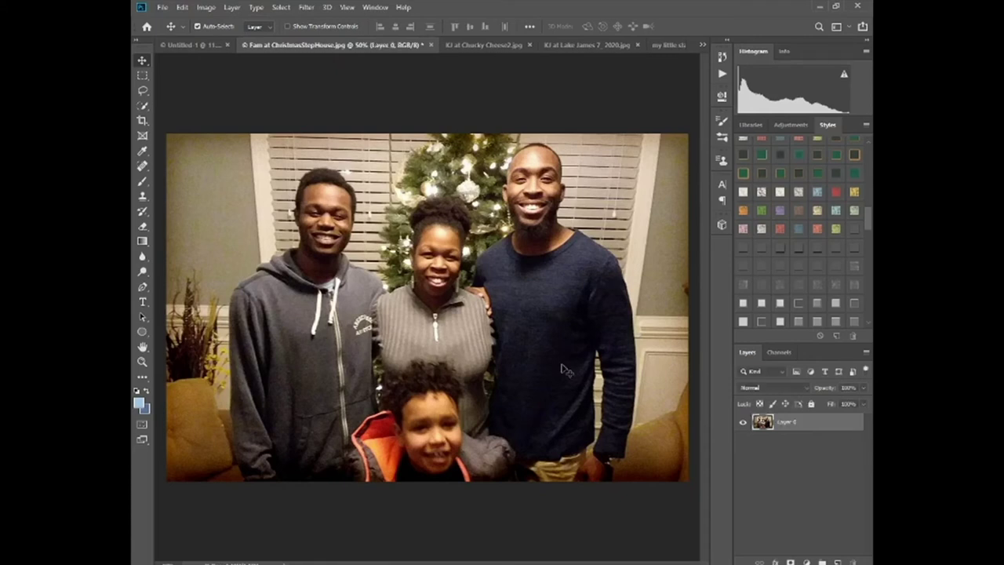
click(181, 46)
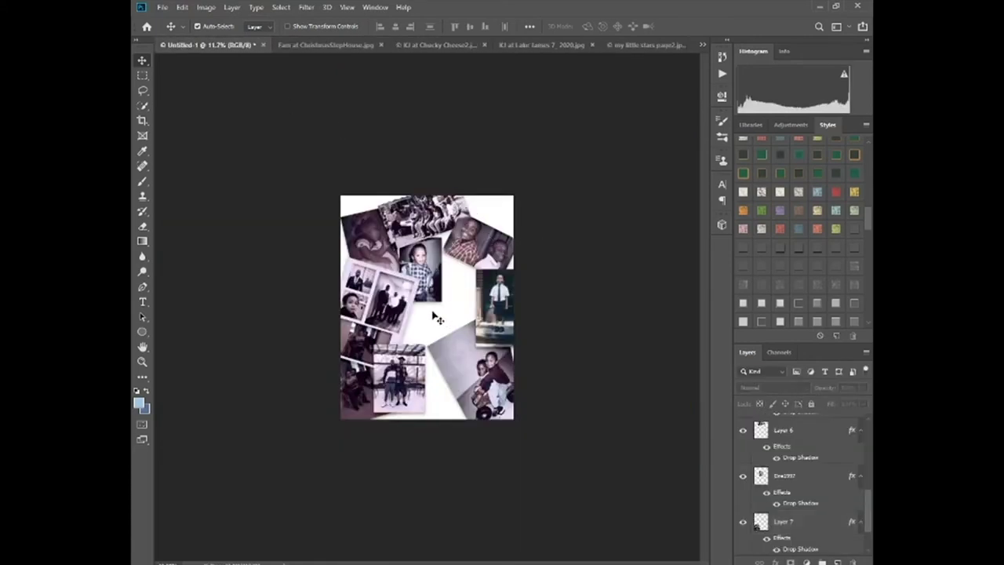
key(ctrl+v)
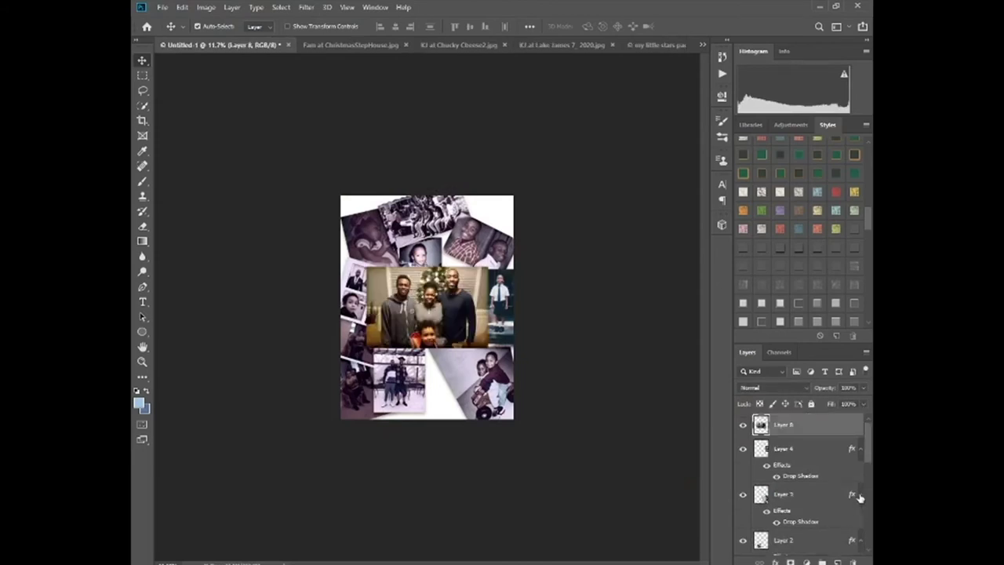
Move Layer 8 lower in the stack and scale it to about 62% in the central gap
drag(794, 434, 794, 502)
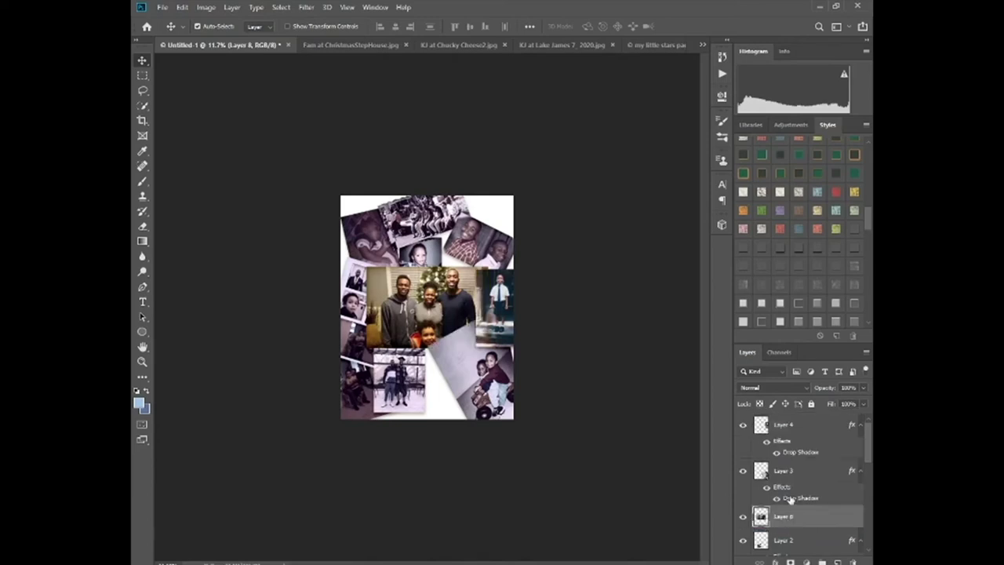
scroll(793, 499, down, 3)
drag(796, 494, 789, 536)
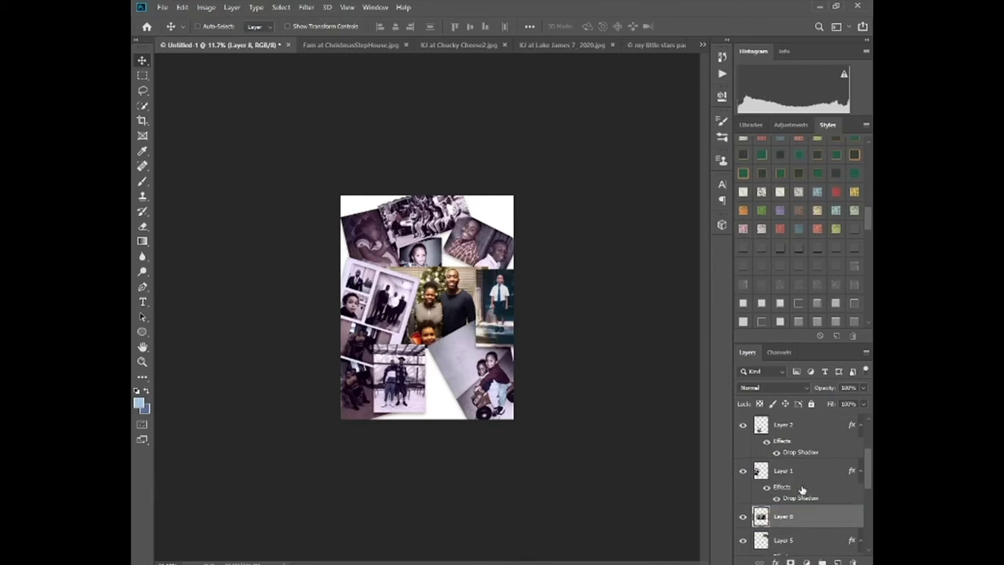
key(ctrl+t)
drag(493, 349, 437, 312)
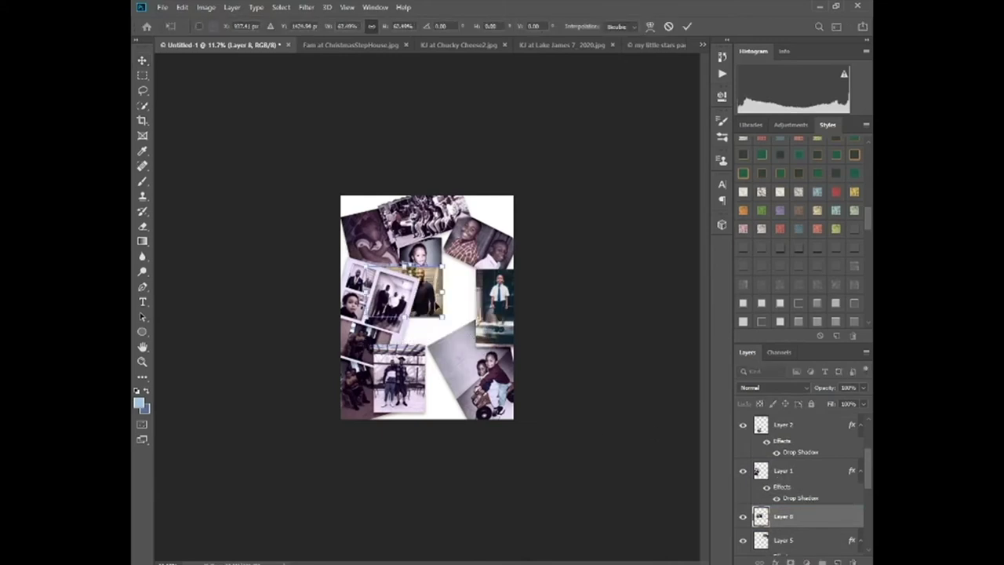
drag(436, 306, 454, 320)
key(Return)
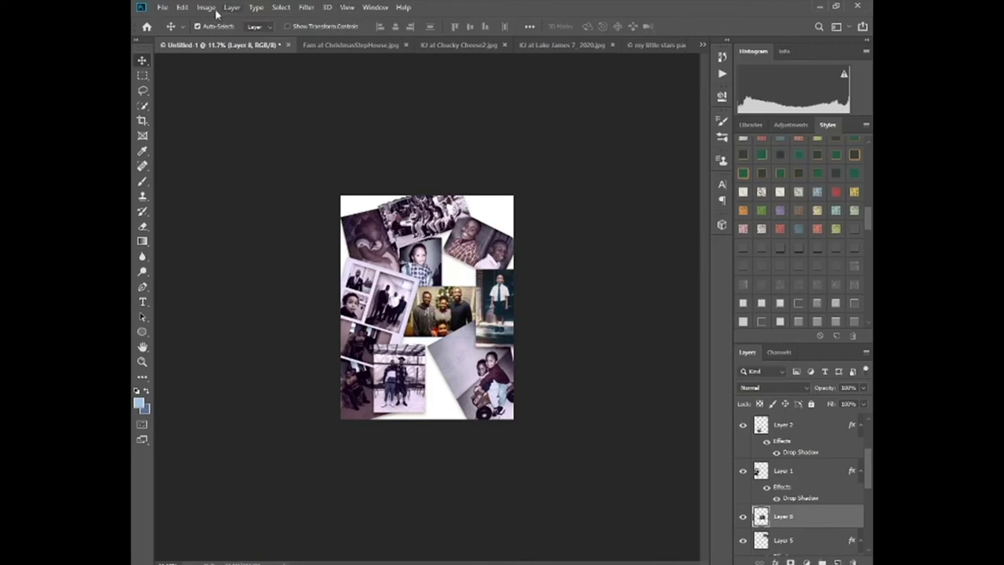
Apply a drop-shadow style to the Christmas family photo
click(309, 9)
click(328, 21)
click(798, 248)
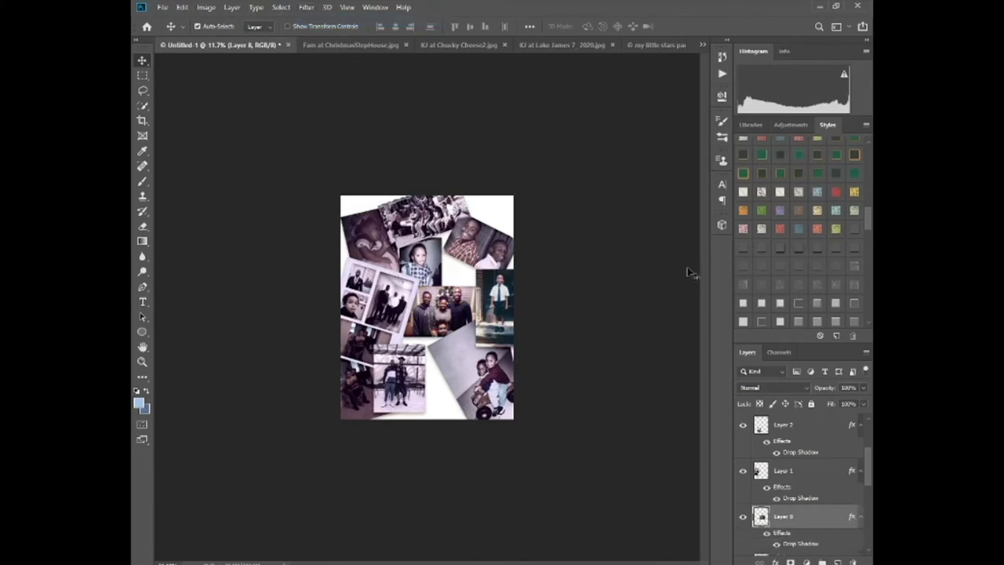
click(357, 45)
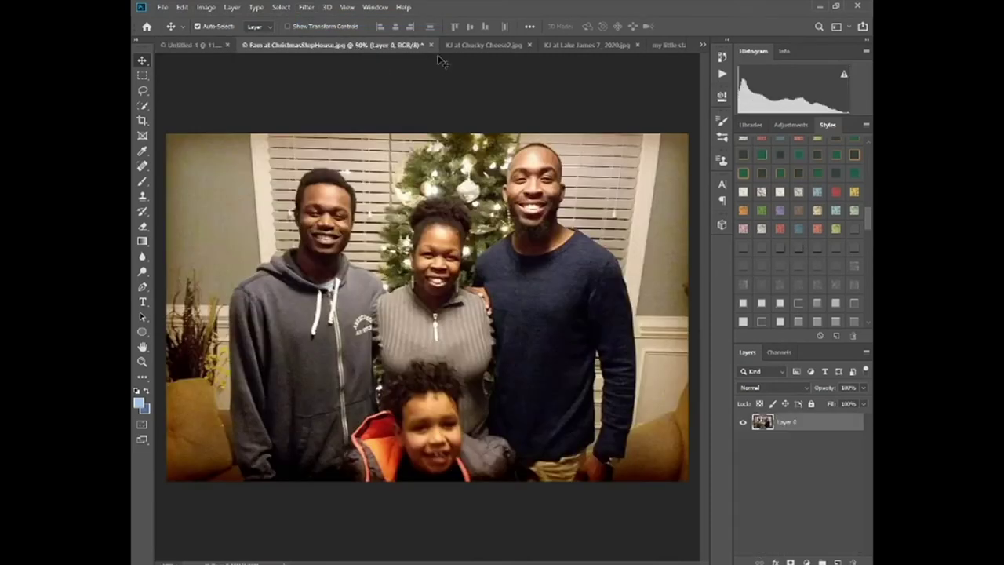
Close the Christmas source photo unsaved and unlock KJ at Chucky Cheese2.jpg as Layer 0
click(430, 44)
click(502, 218)
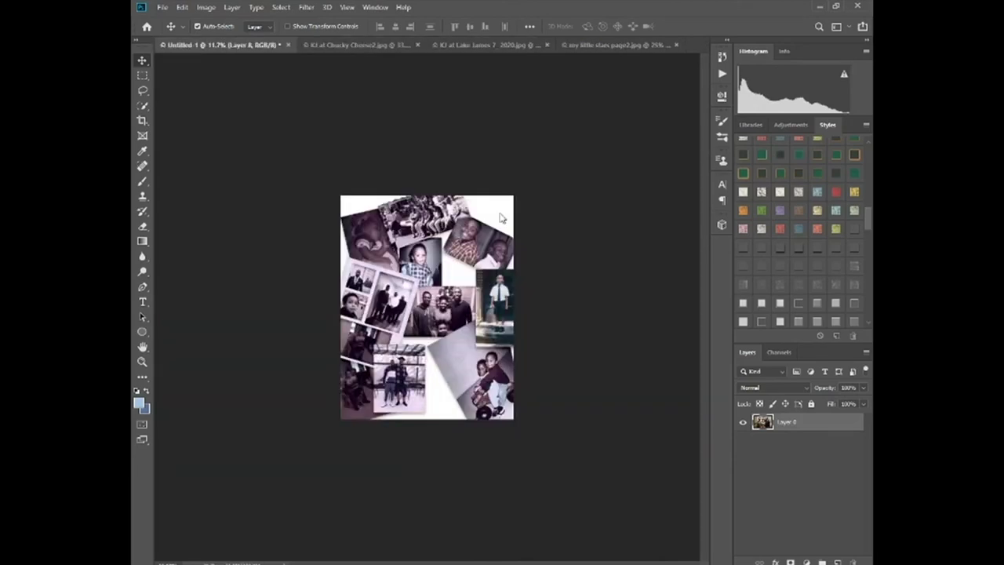
click(372, 44)
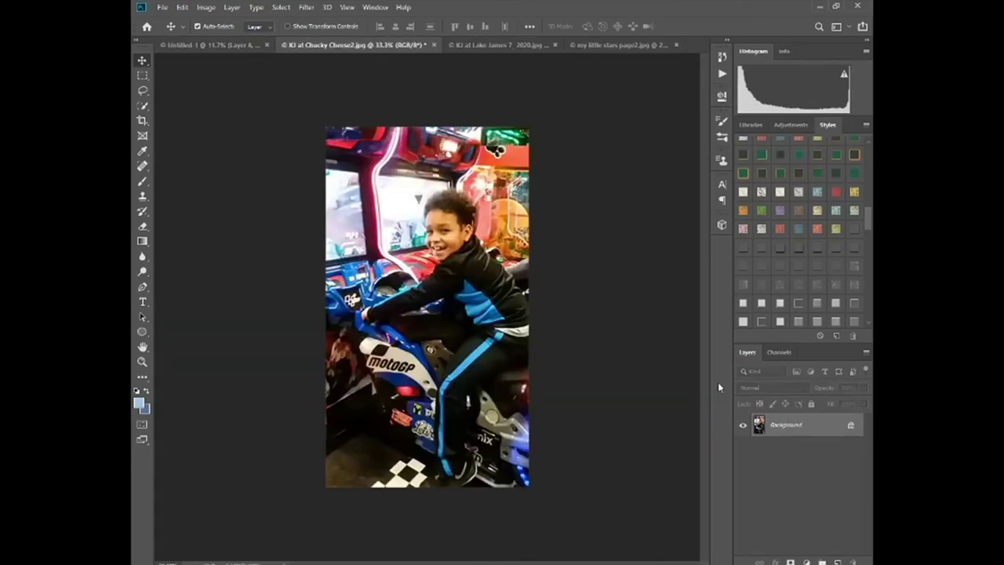
click(850, 425)
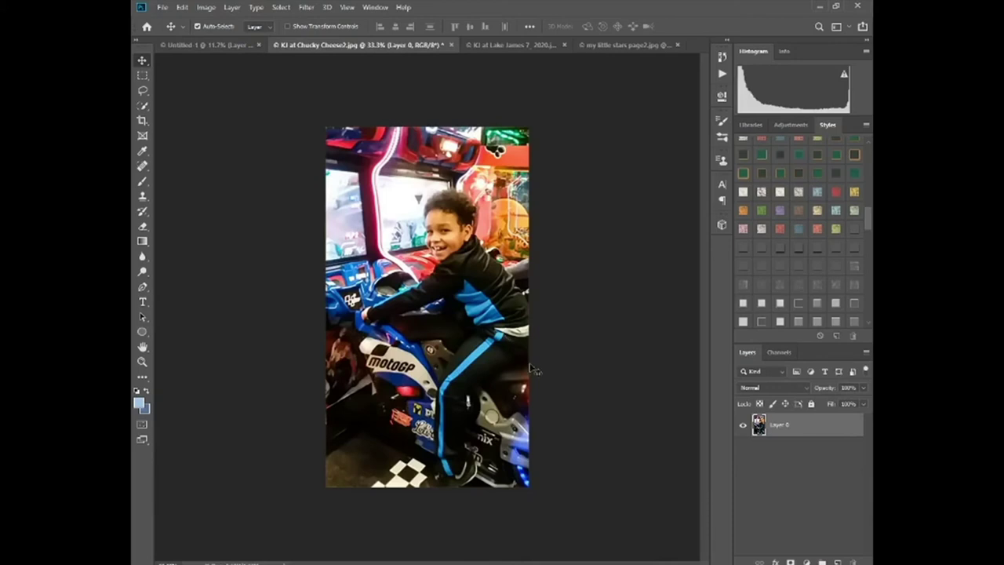
click(200, 45)
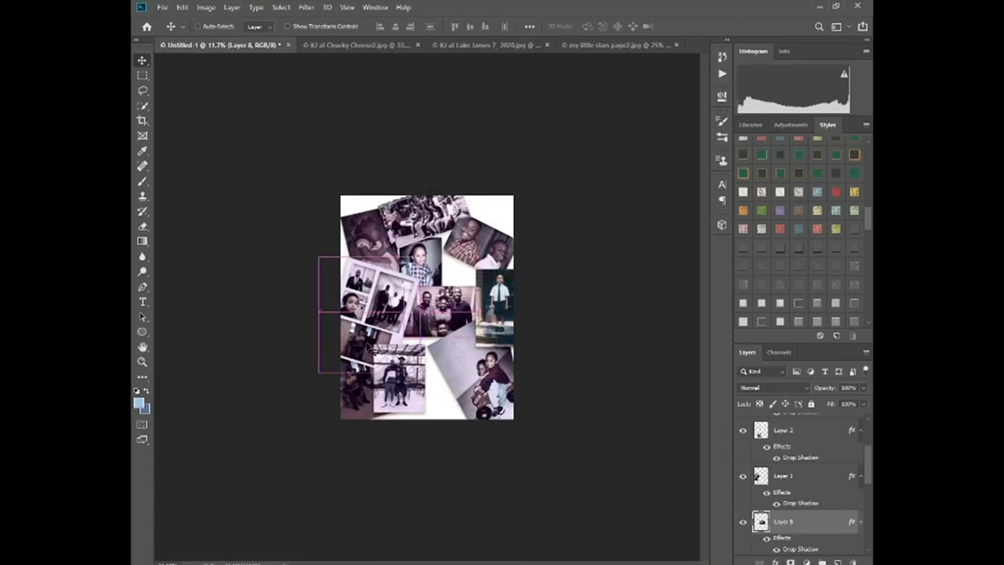
Paste the arcade photo as Layer 9, scaled to about 65% at the lower middle
key(ctrl+v)
key(ctrl+t)
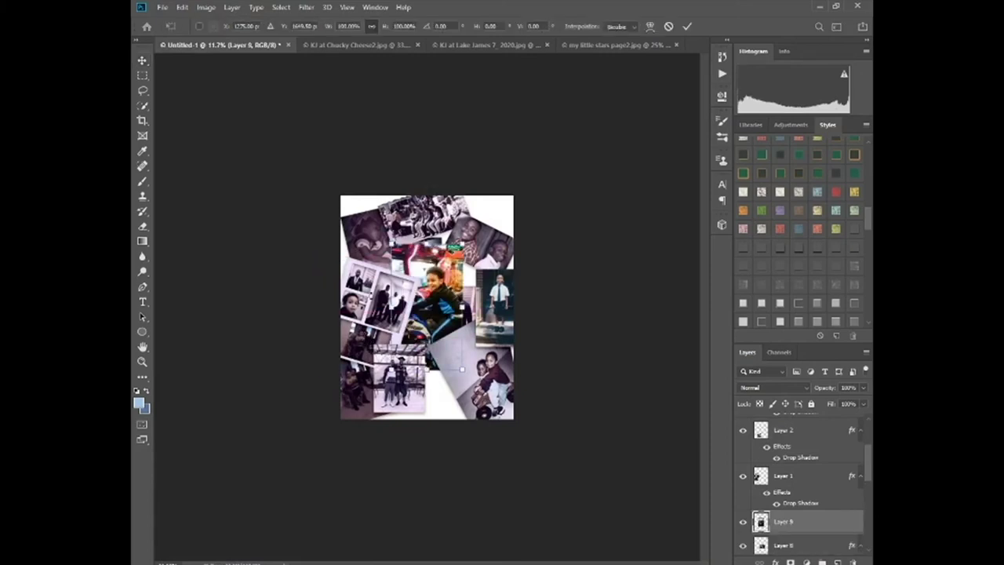
drag(464, 248, 448, 264)
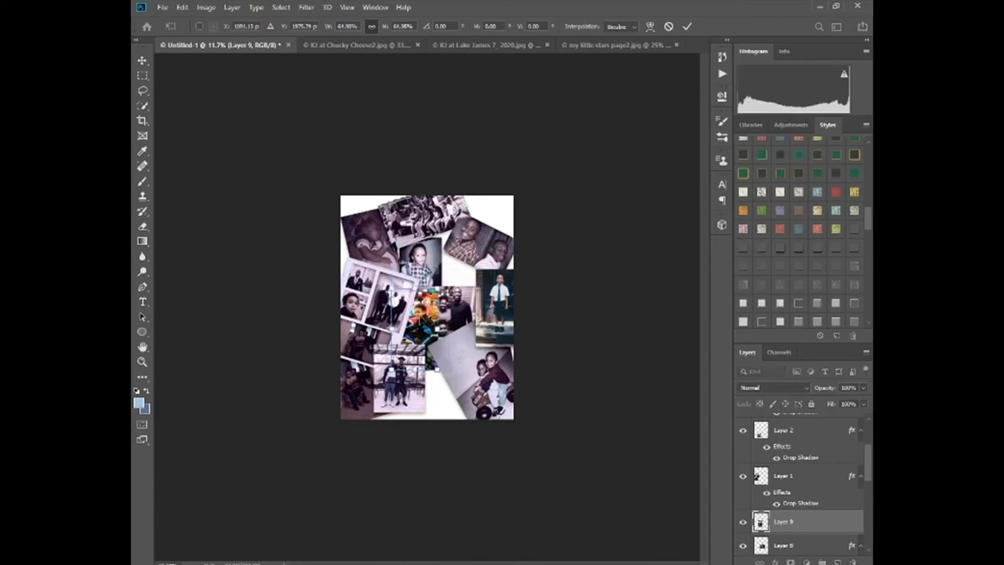
drag(434, 366, 448, 436)
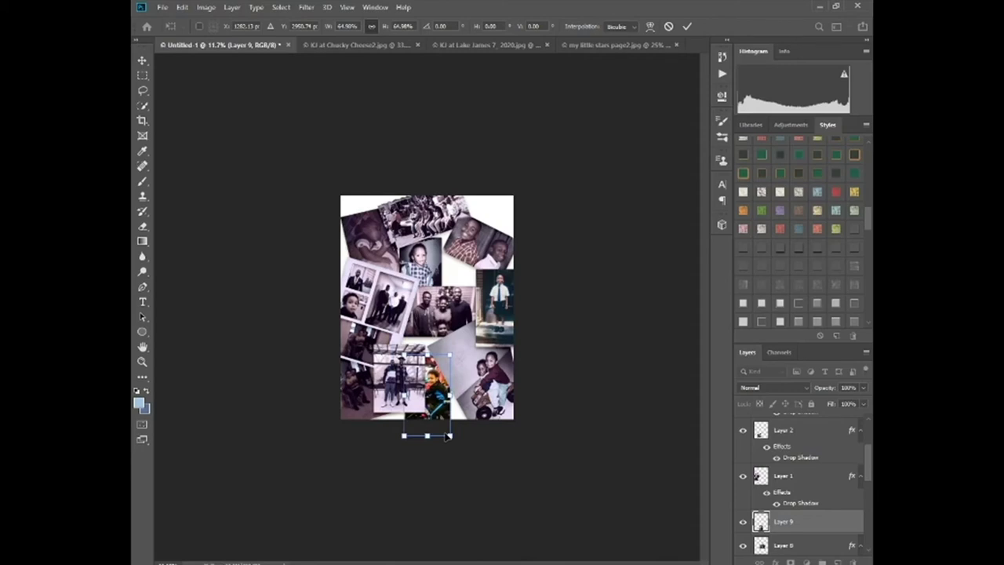
key(Return)
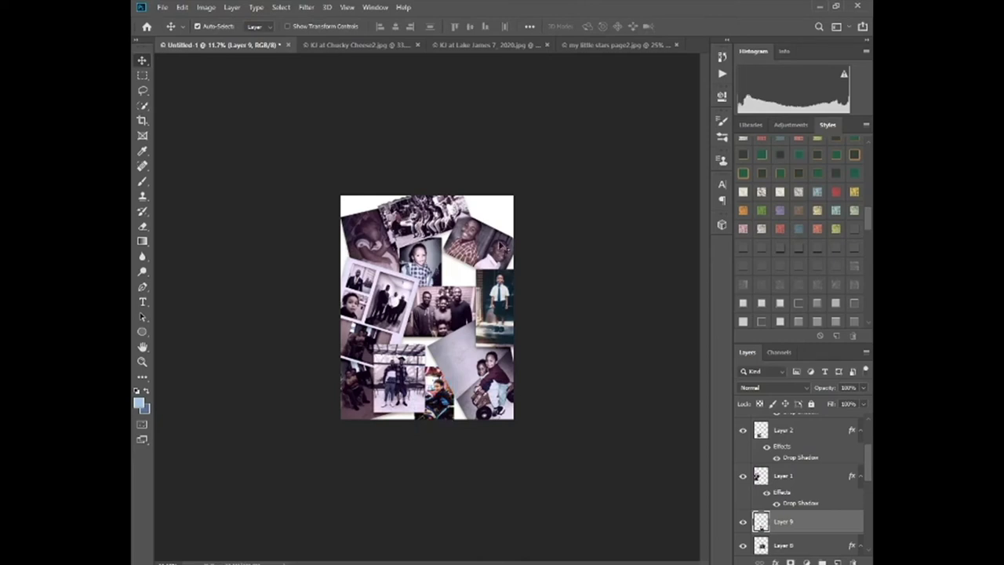
Give the arcade photo a drop shadow and start closing its source file
drag(501, 243, 504, 242)
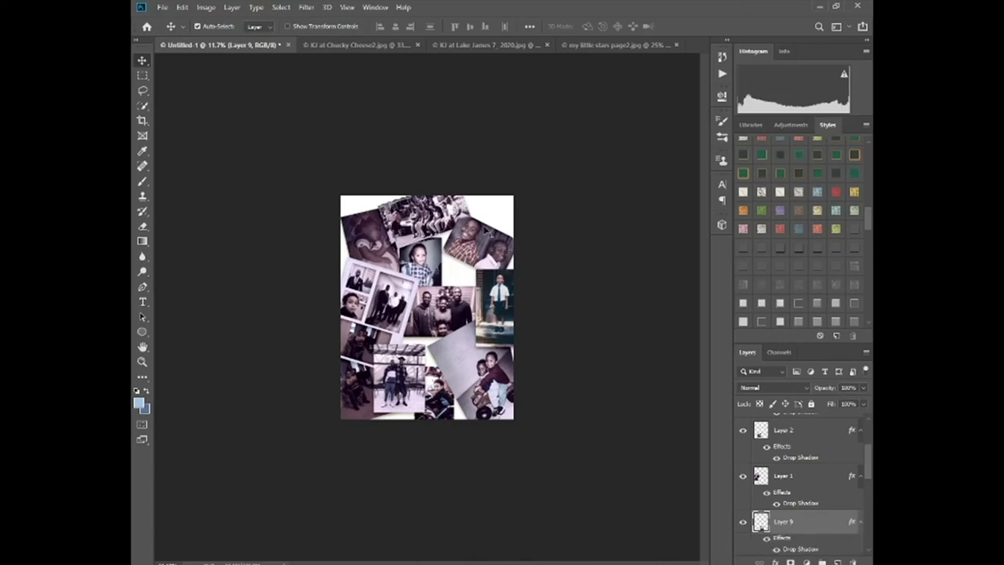
click(427, 141)
click(363, 45)
click(450, 44)
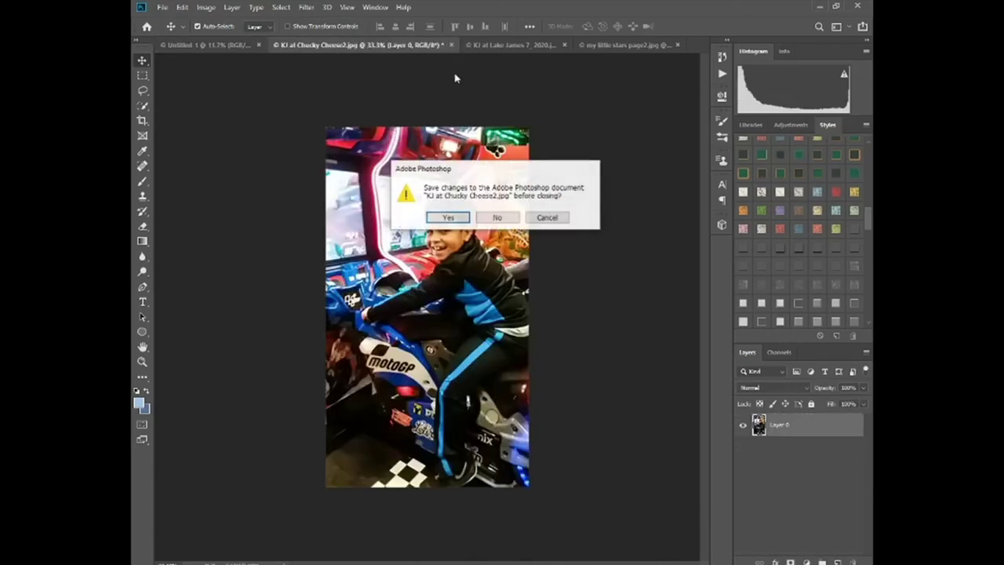
Discard the arcade photo's changes and unlock the Lake James photo's Background layer
click(497, 217)
click(365, 45)
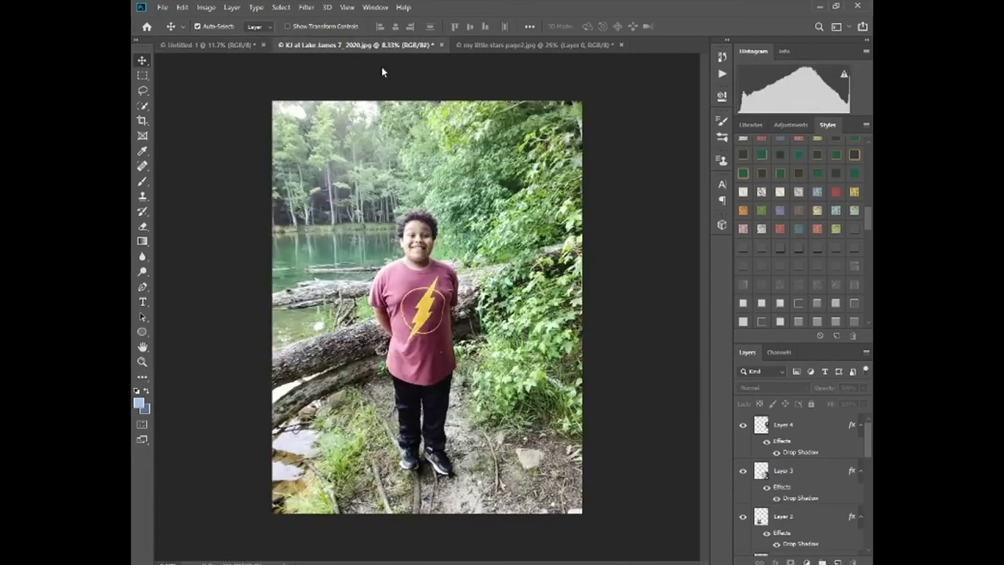
click(851, 425)
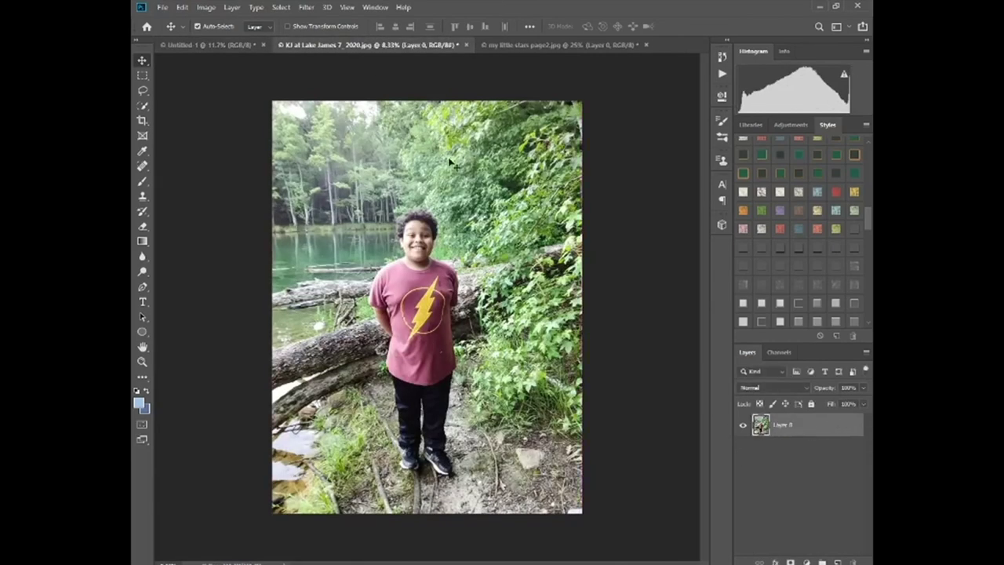
click(216, 45)
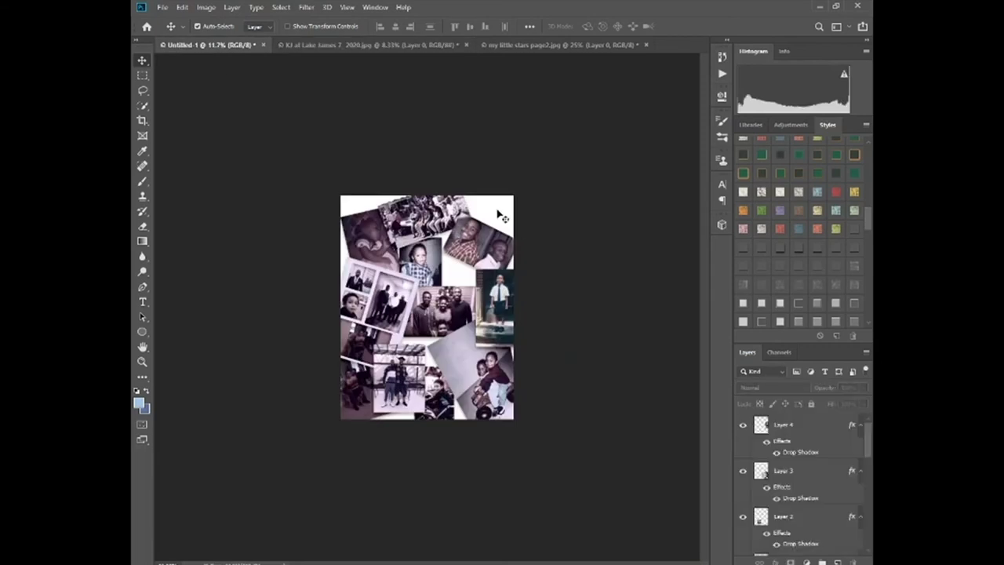
Paste the lake photo at the top-right corner, shrunk, tilted 21.6°, below Layer 3
key(ctrl+v)
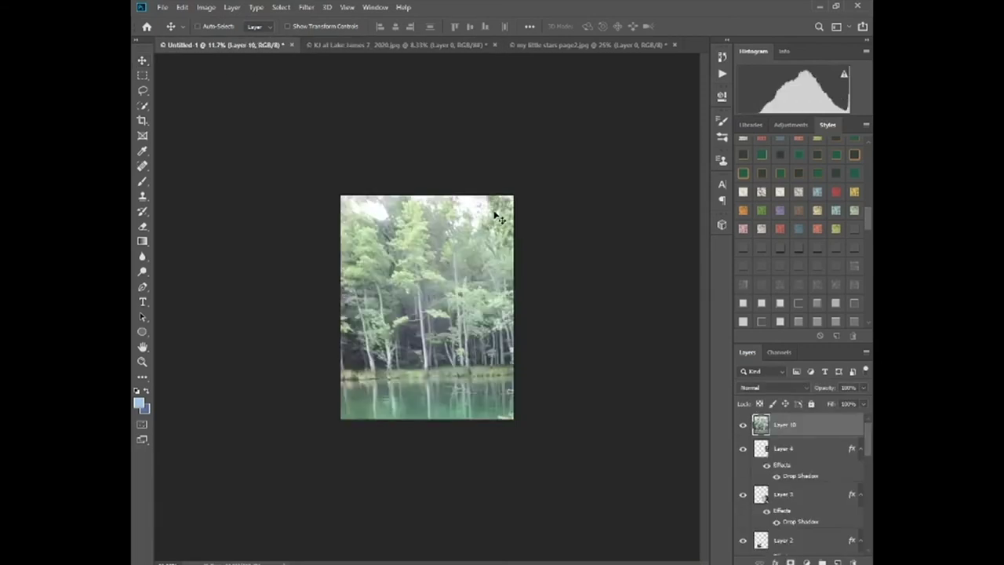
key(ctrl+t)
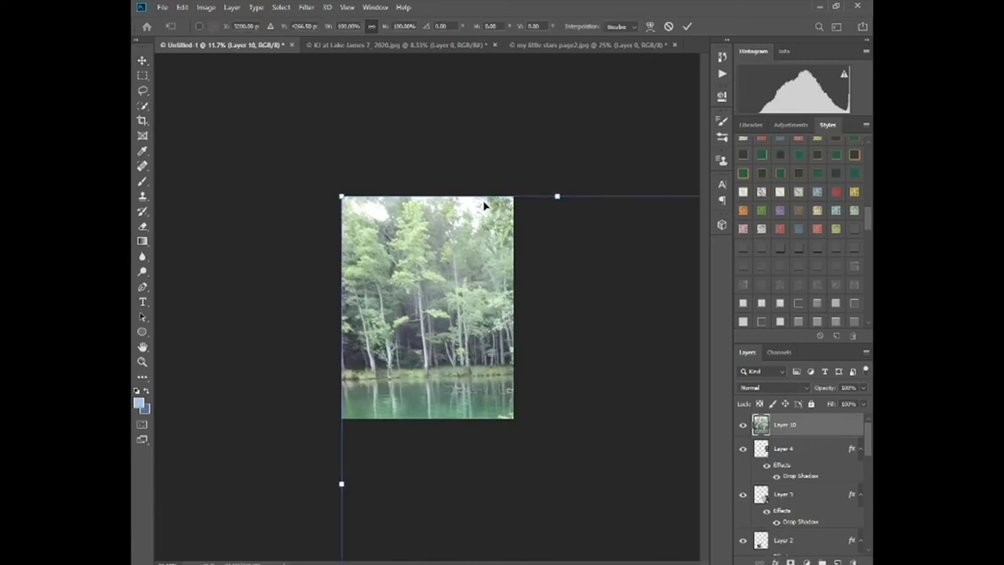
key(ctrl+minus)
key(ctrl+minus)
drag(611, 552, 406, 280)
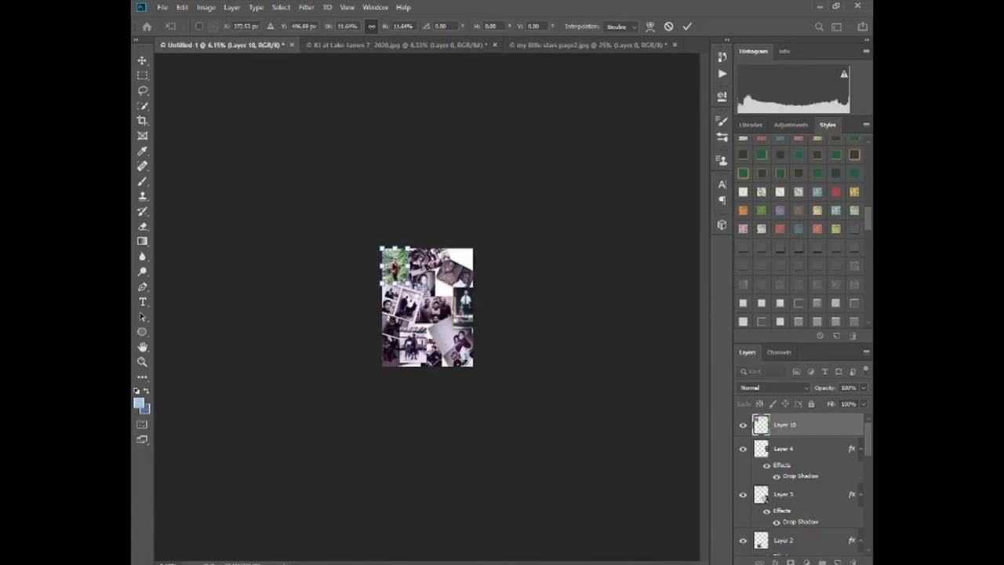
drag(404, 244, 463, 237)
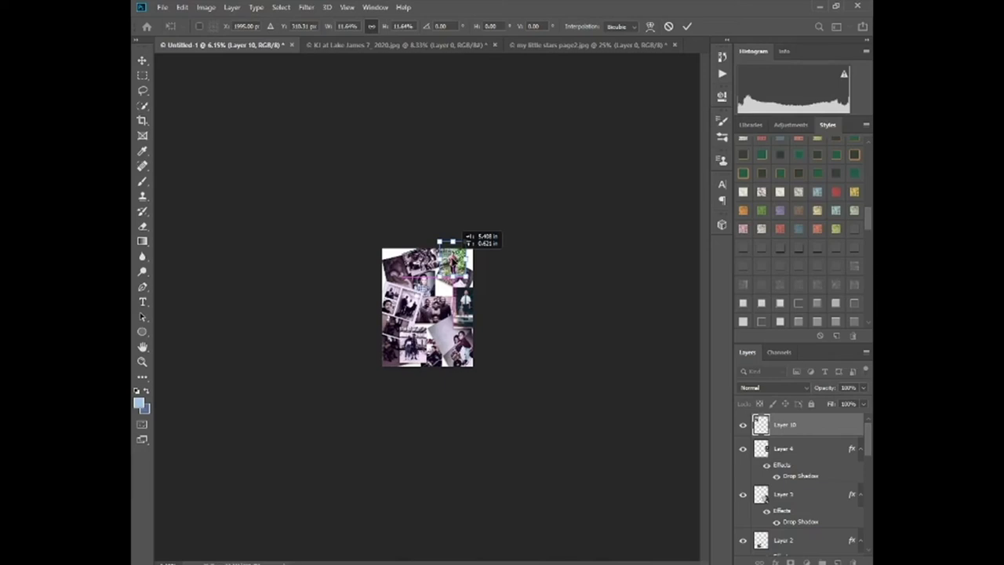
drag(463, 238, 481, 248)
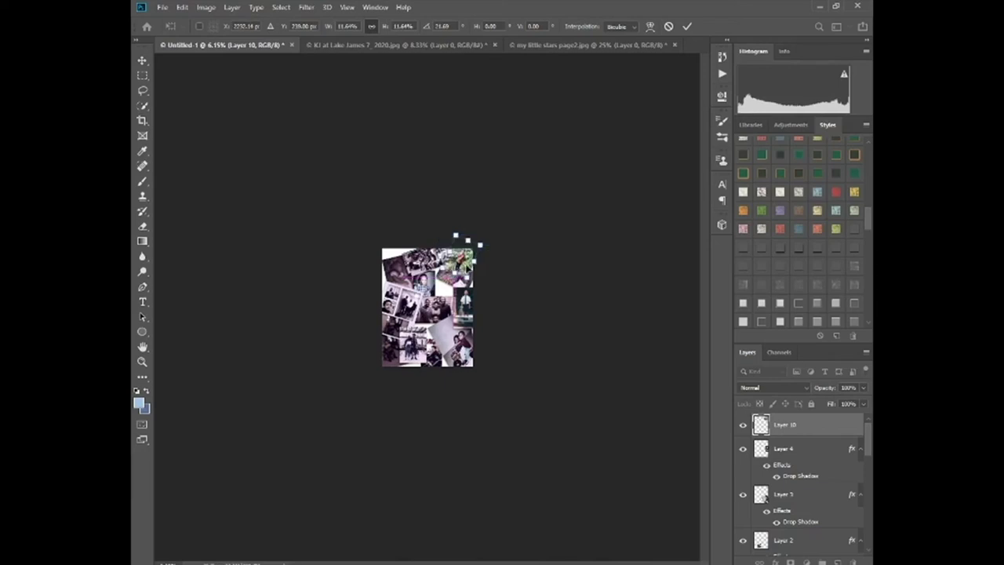
drag(784, 424, 796, 495)
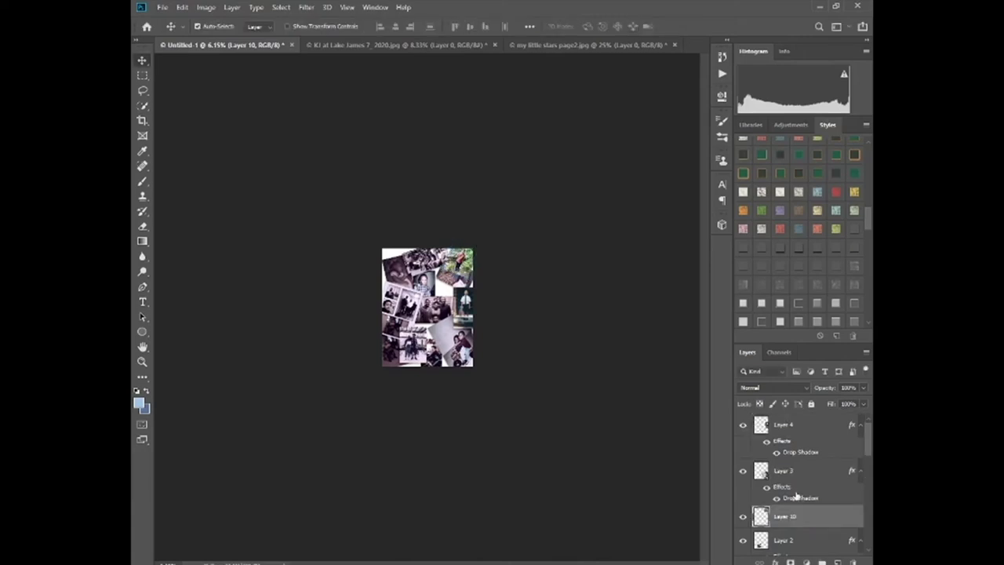
Close KJ at Lake James 7_2020.jpg without saving
scroll(796, 496, down, 2)
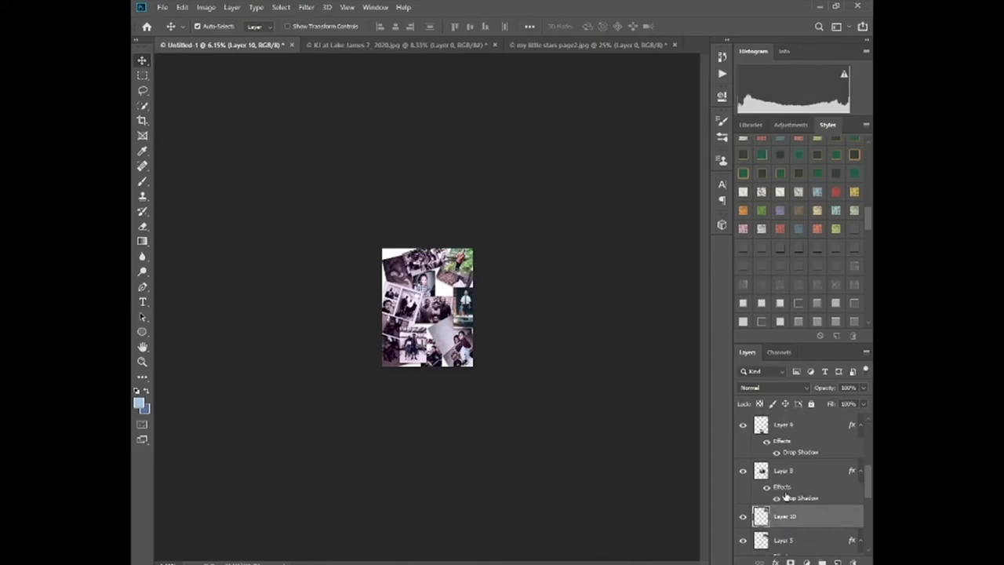
scroll(788, 502, down, 3)
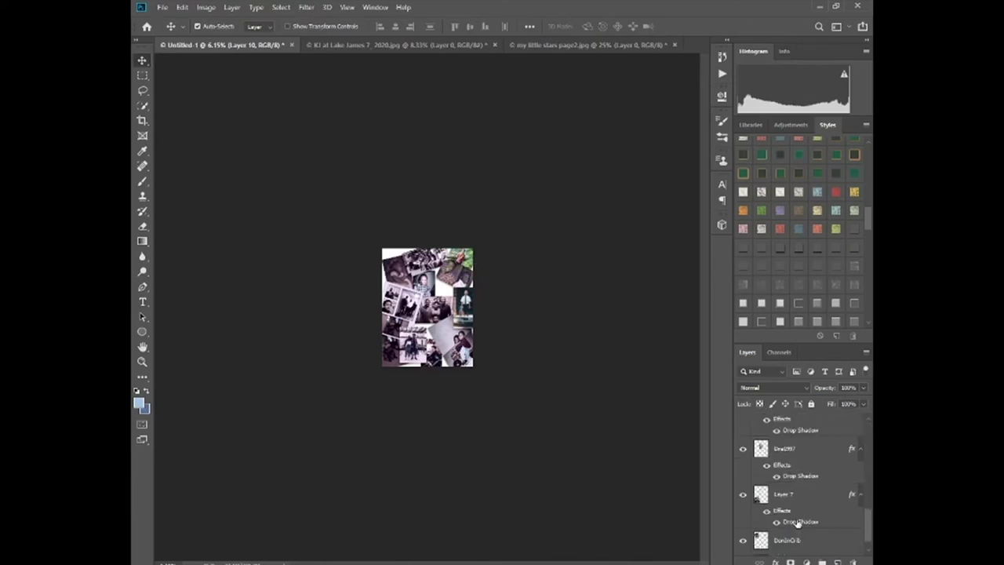
click(307, 8)
click(318, 20)
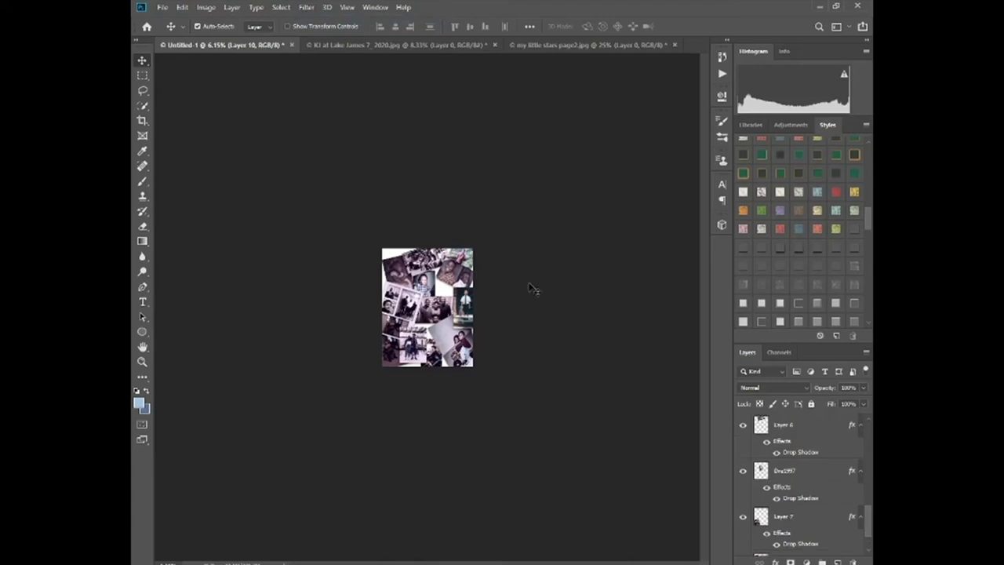
click(440, 169)
click(386, 44)
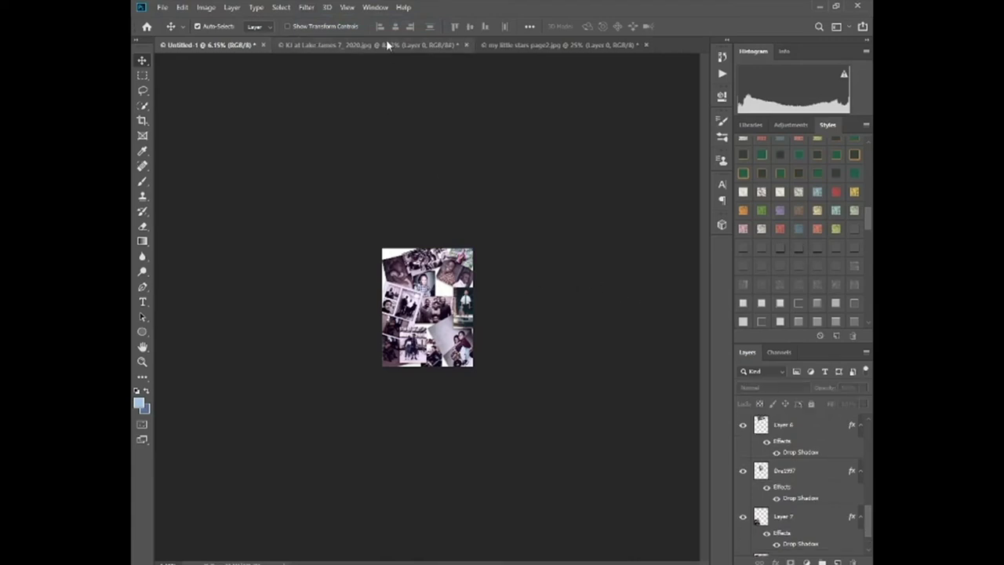
click(465, 45)
click(489, 221)
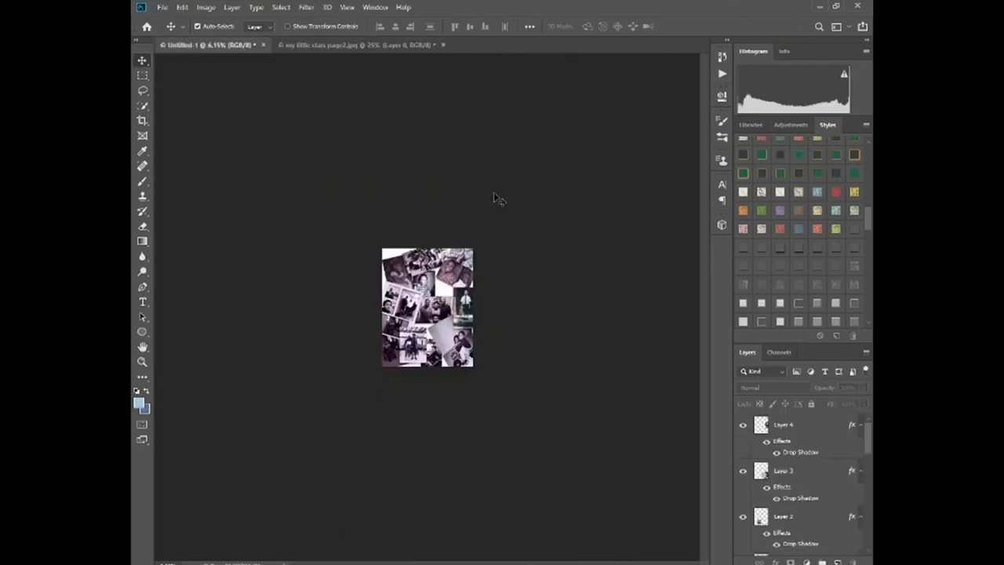
Close my little stars page2.jpg without saving and fit the collage on screen
click(364, 46)
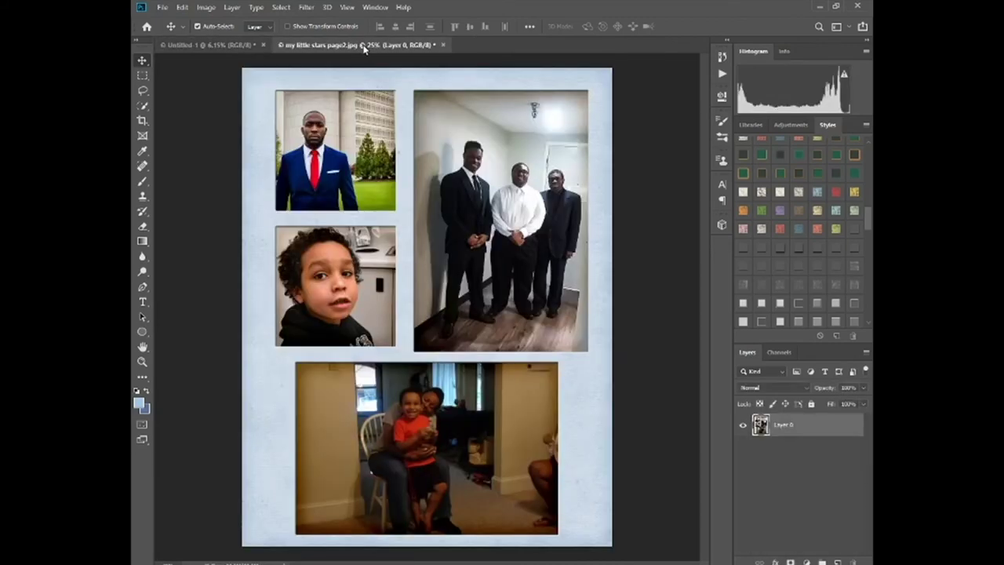
click(443, 45)
click(498, 219)
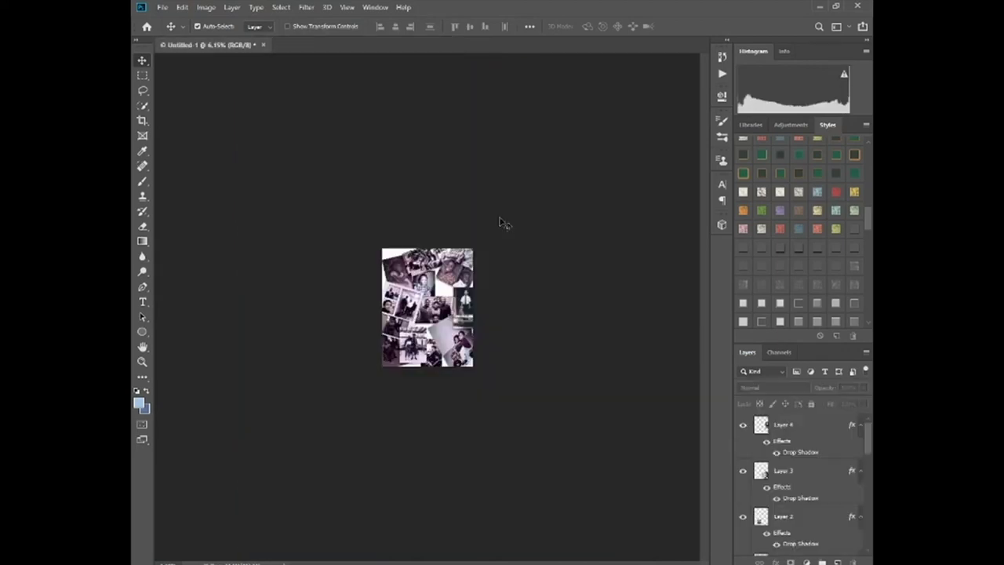
key(ctrl+0)
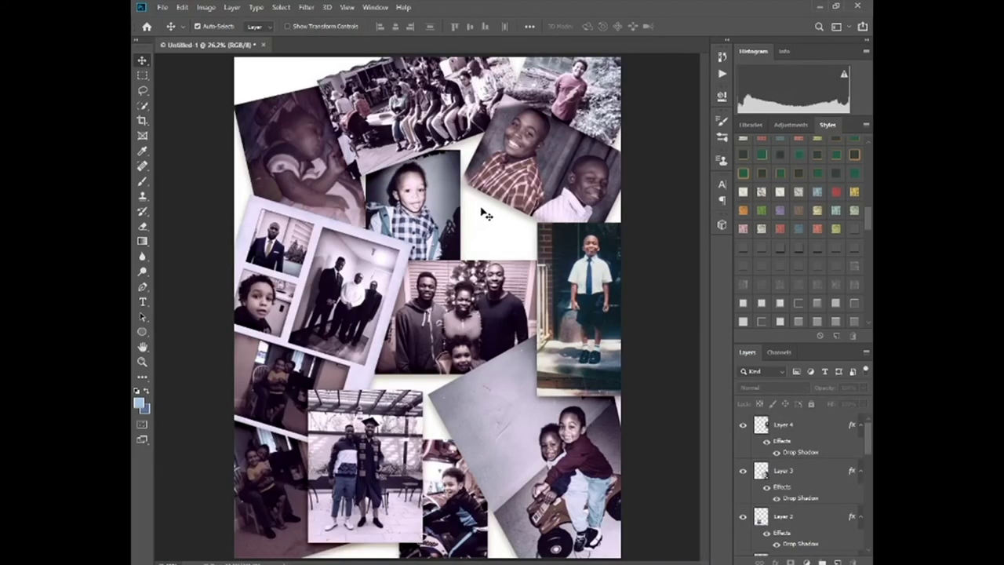
Shift the girl, baby, group, boys, suited-men, boy-in-tie, bike and graduation photos into the gaps
click(429, 232)
drag(428, 232, 467, 232)
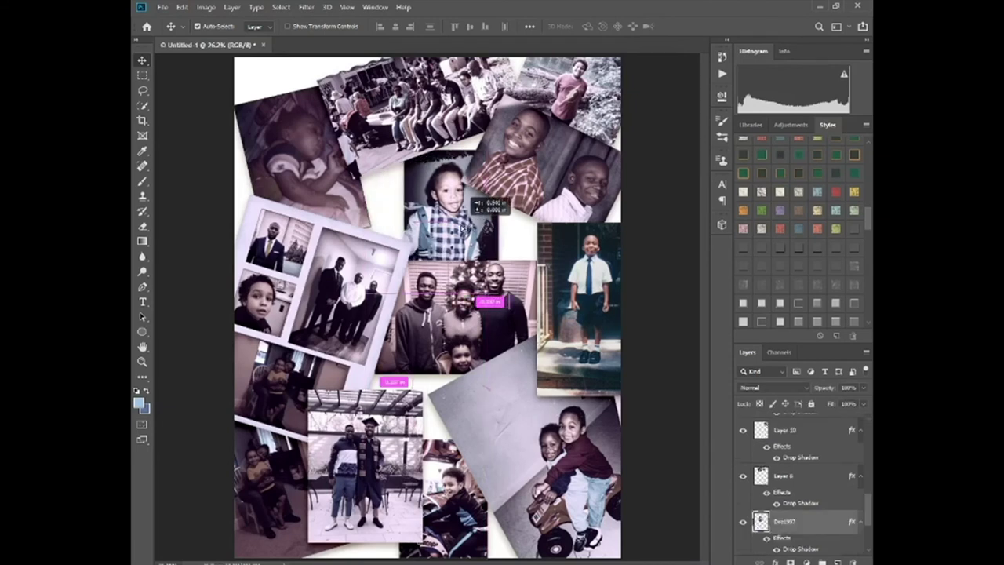
drag(469, 198, 457, 197)
drag(330, 194, 292, 143)
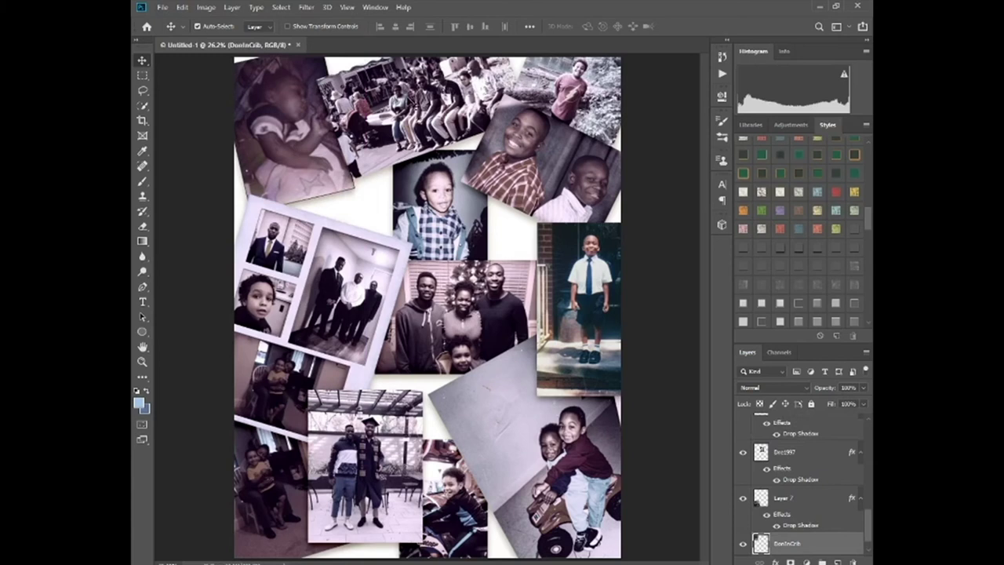
drag(584, 60, 563, 82)
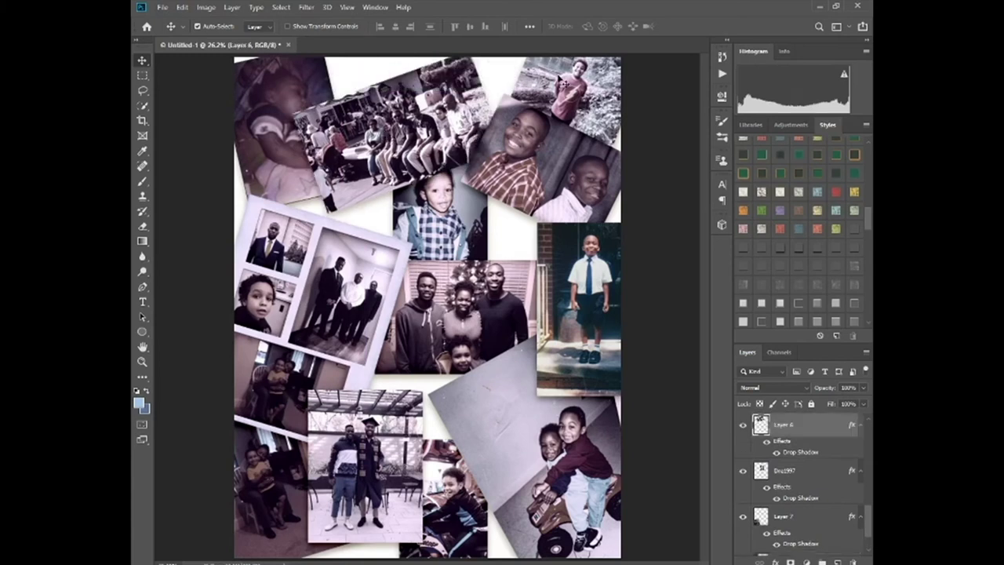
drag(547, 162, 534, 168)
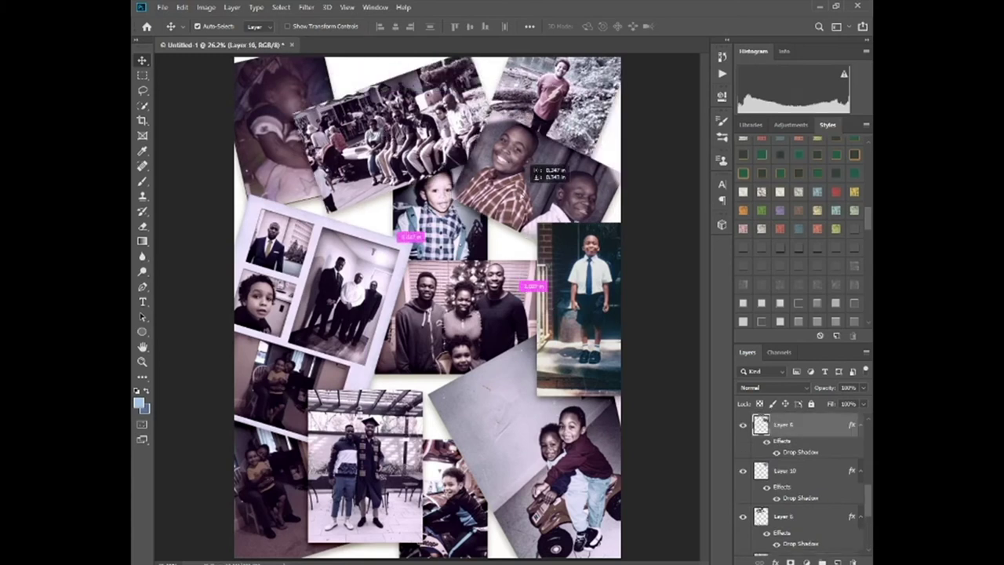
drag(337, 268, 352, 240)
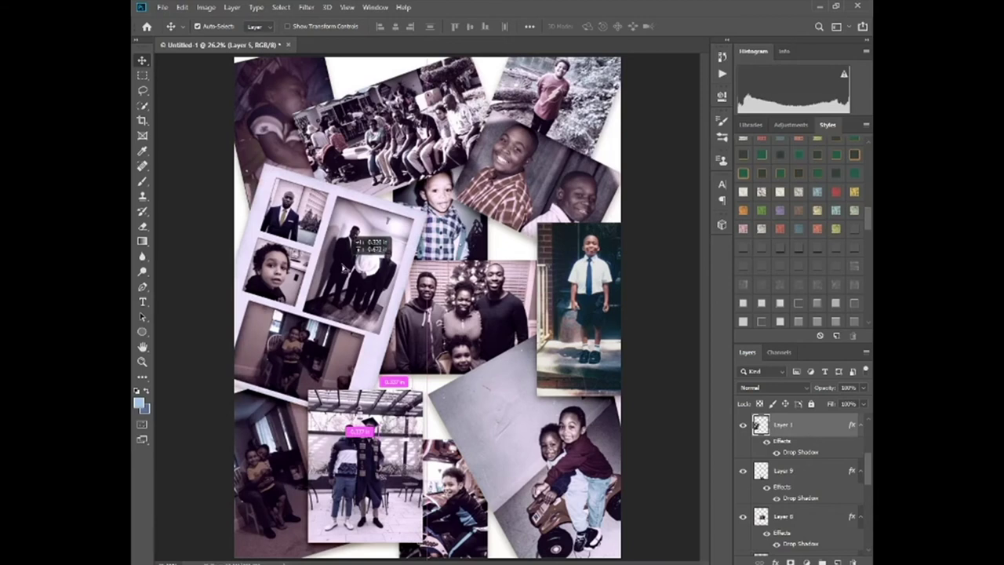
drag(599, 305, 576, 312)
drag(498, 425, 494, 437)
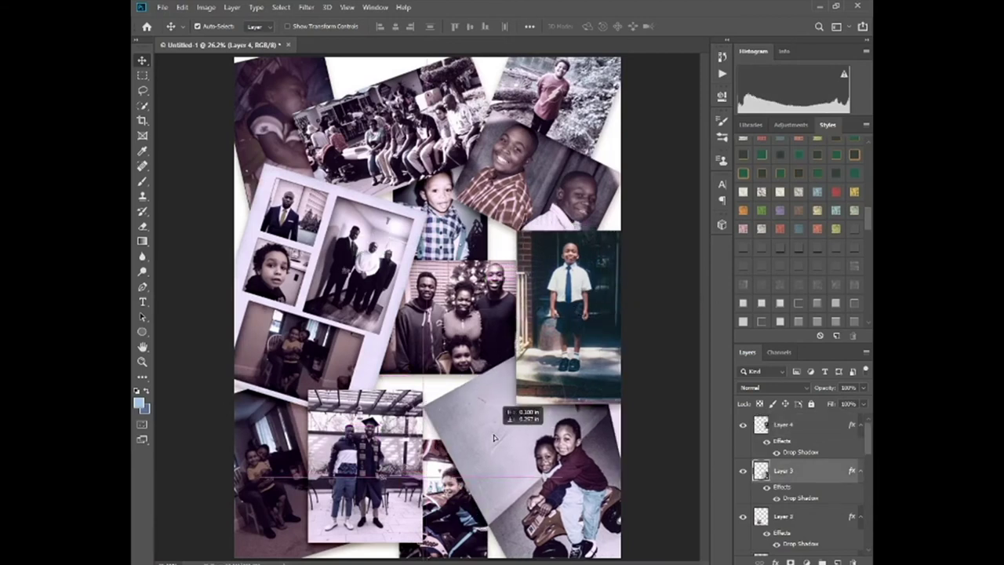
drag(396, 409, 408, 393)
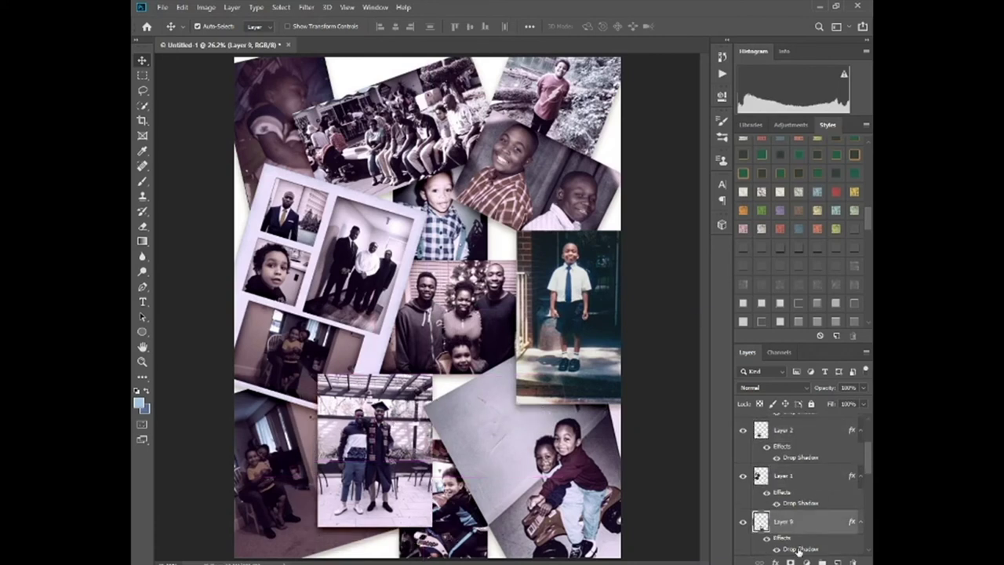
Raise a bottom layer in the stack and rotate the motorbike photo about -15°
scroll(798, 551, up, 1)
drag(788, 555, 799, 423)
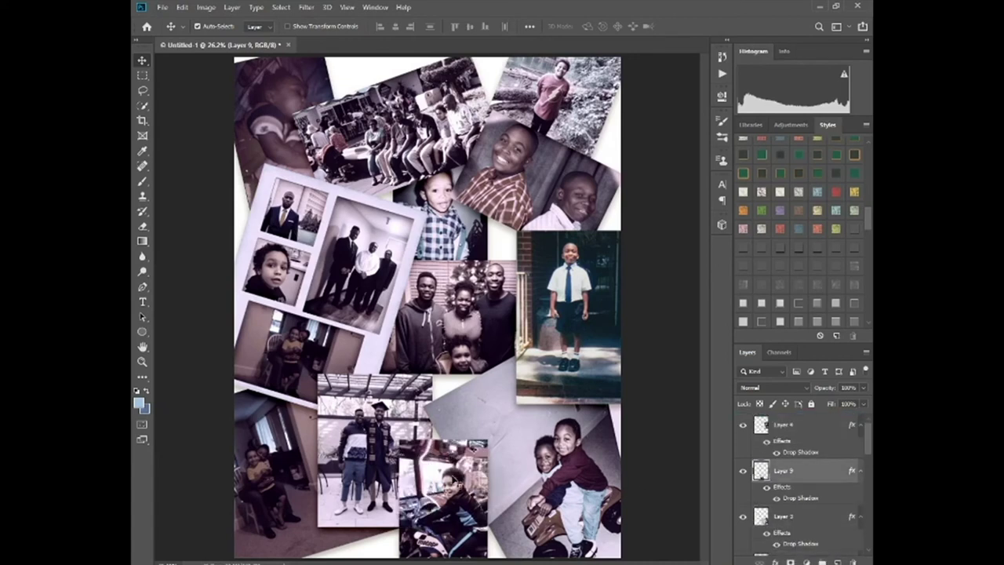
drag(448, 475, 454, 446)
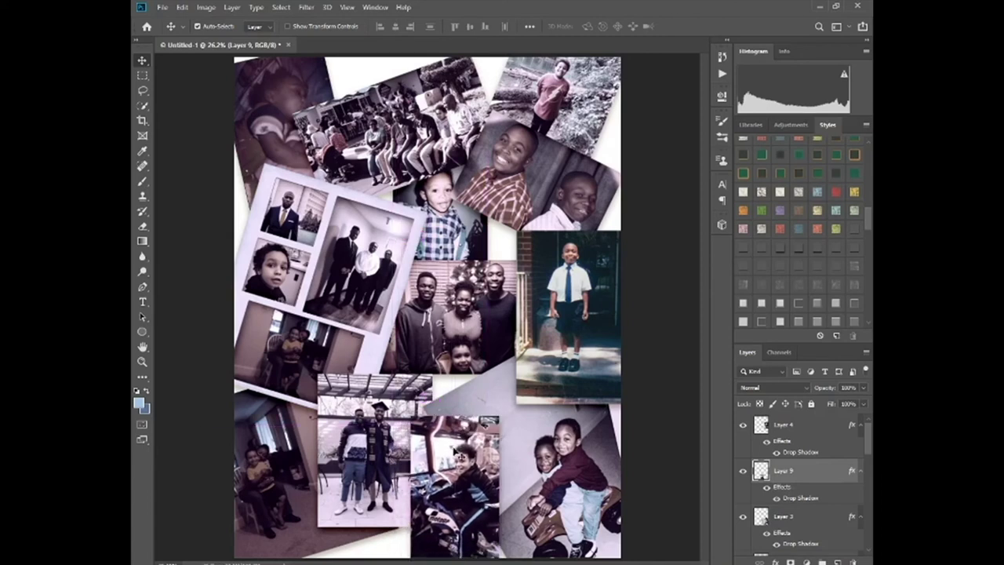
key(ctrl+t)
drag(511, 409, 491, 386)
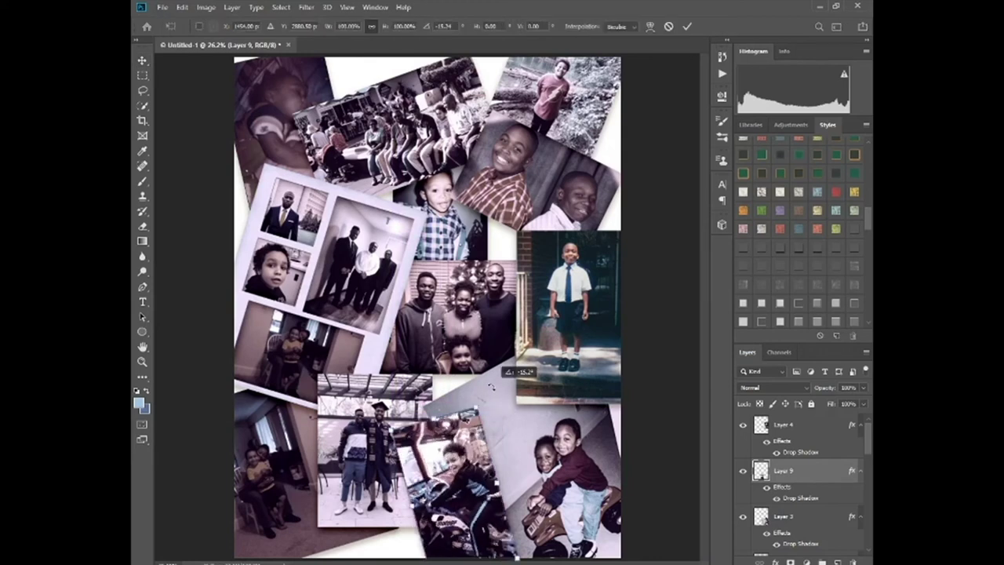
drag(479, 478, 485, 482)
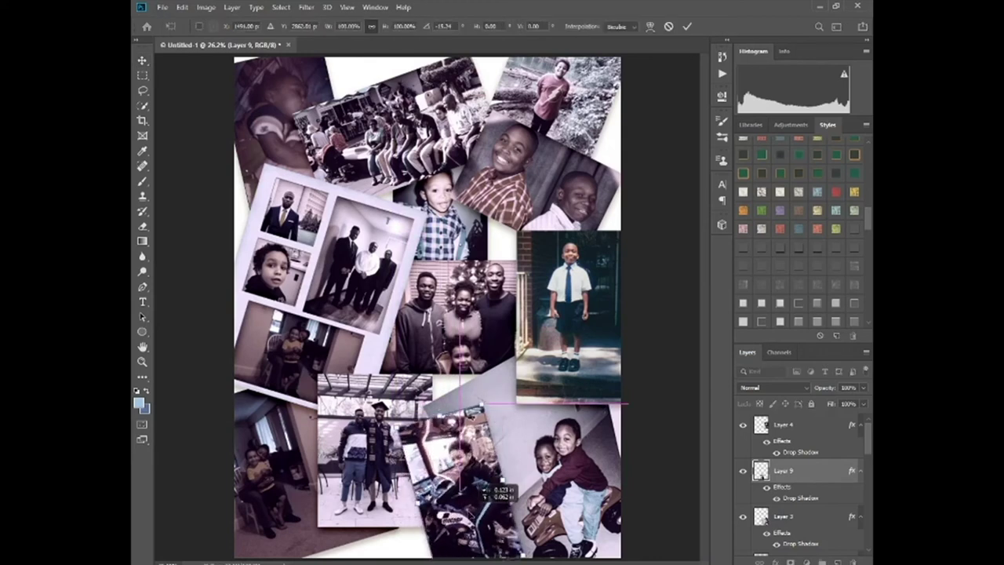
key(Return)
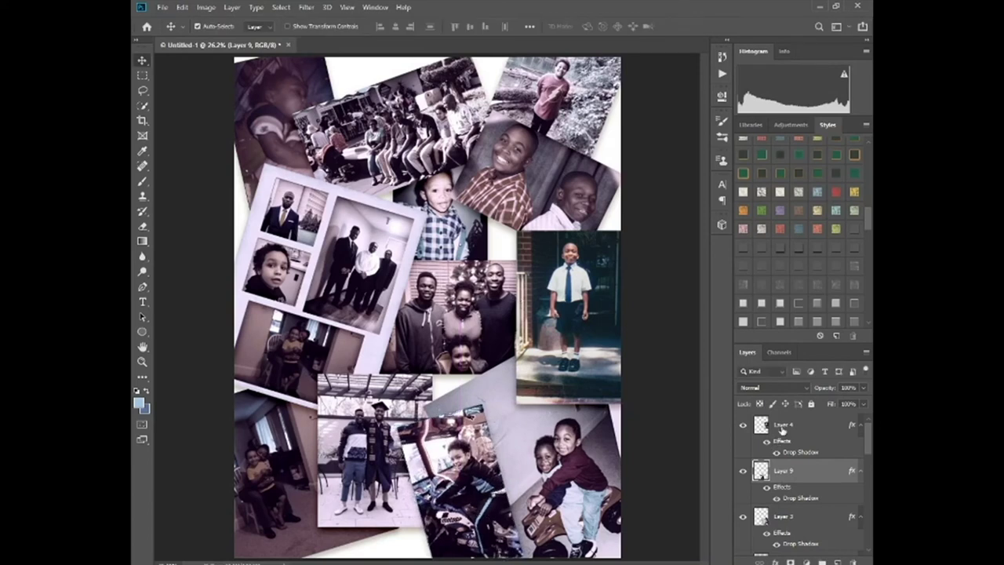
scroll(781, 429, down, 5)
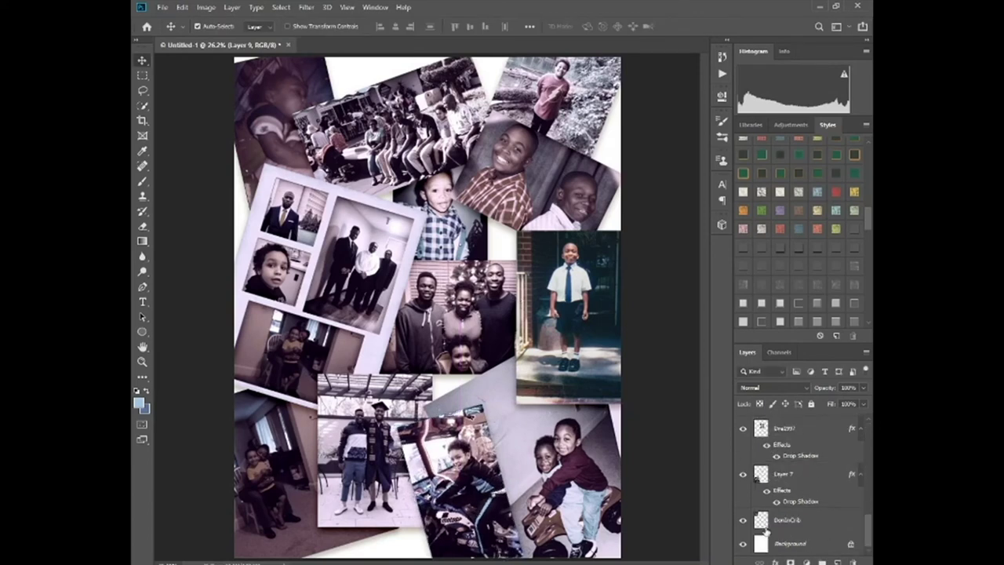
Convert the collage's Background into Layer 0 and pick pale blue #d1dde9 as foreground colour
click(769, 549)
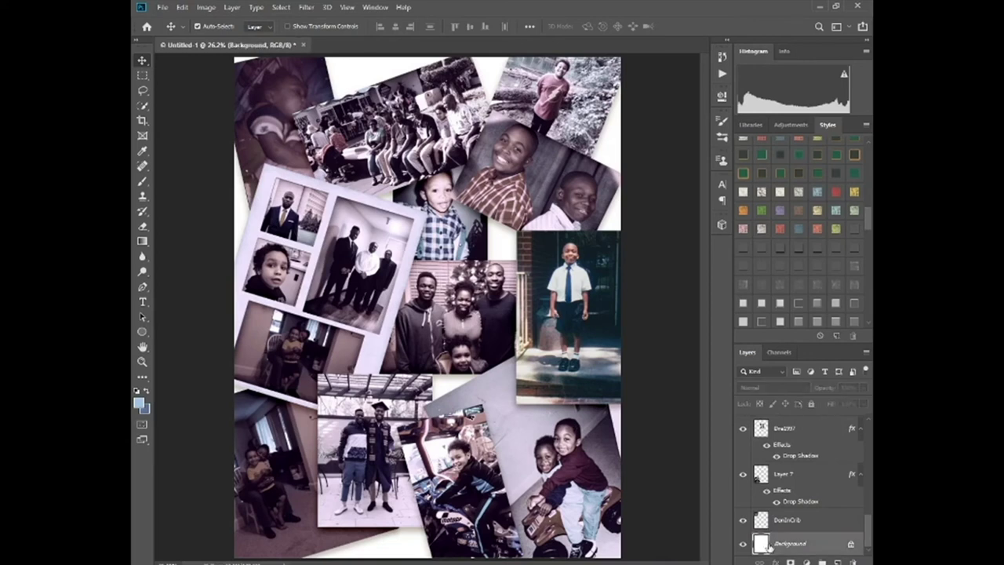
click(852, 543)
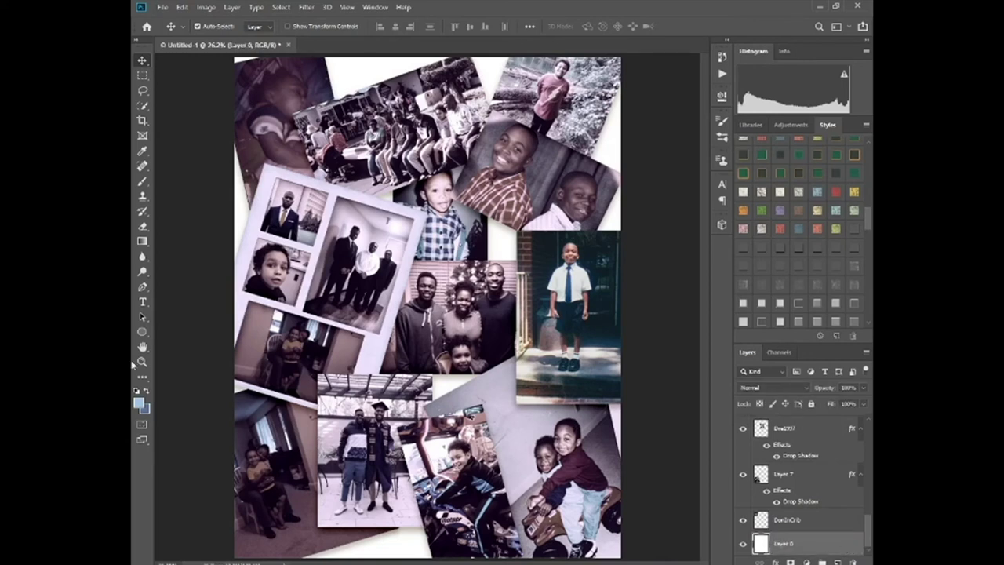
click(139, 402)
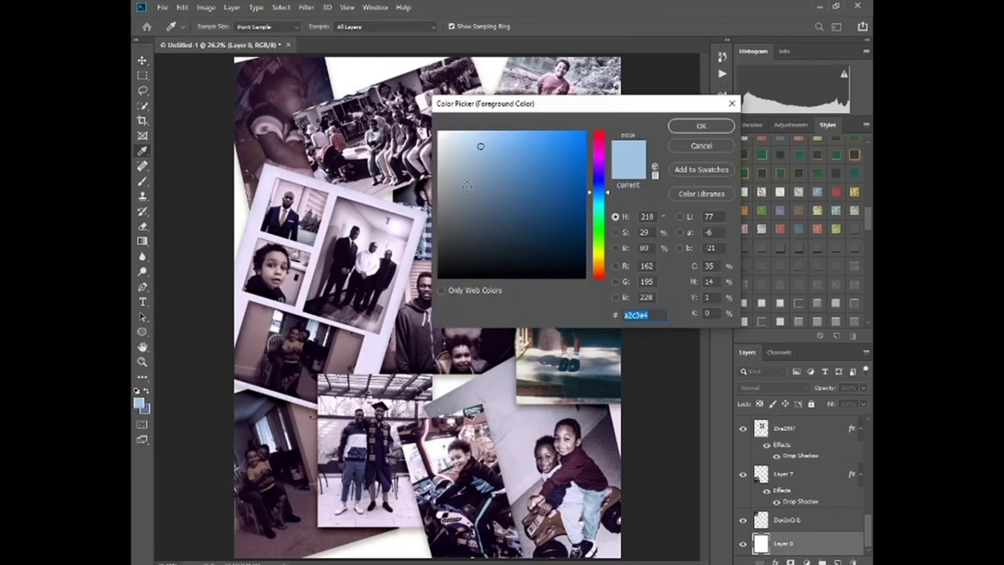
click(453, 142)
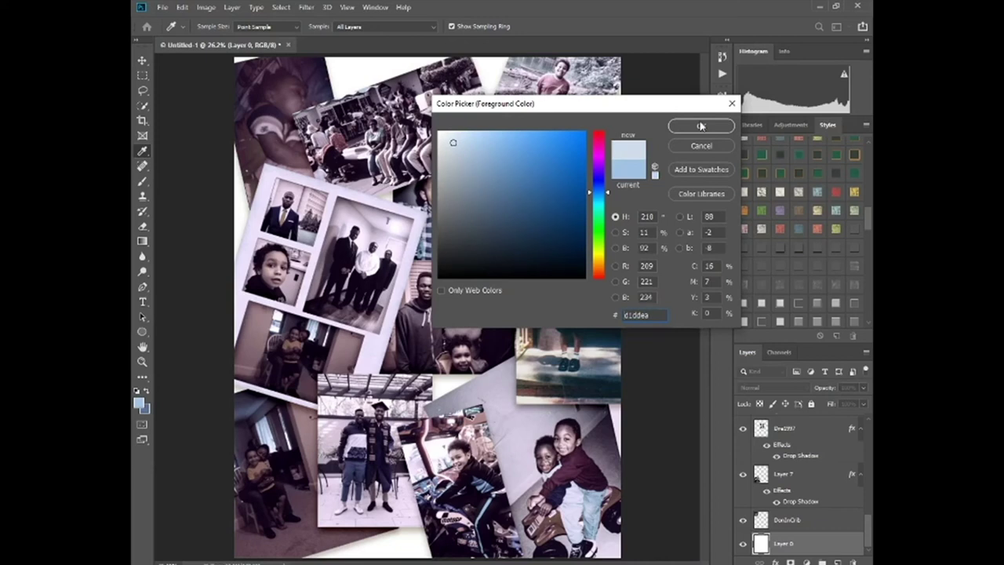
click(700, 126)
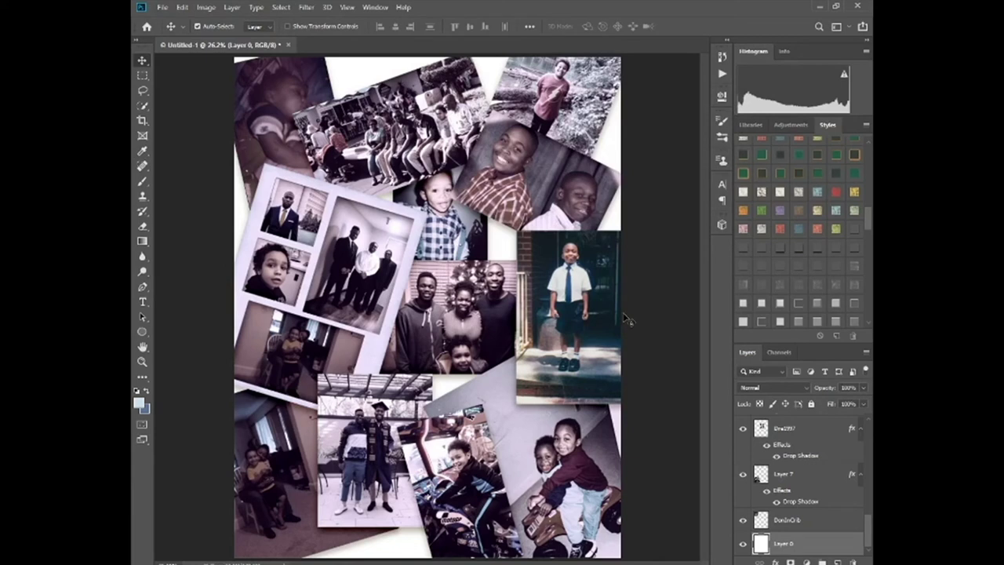
Fill Layer 0 with the pale blue foreground colour using Alt+Backspace, then glance through the Window menu
key(alt+BackSpace)
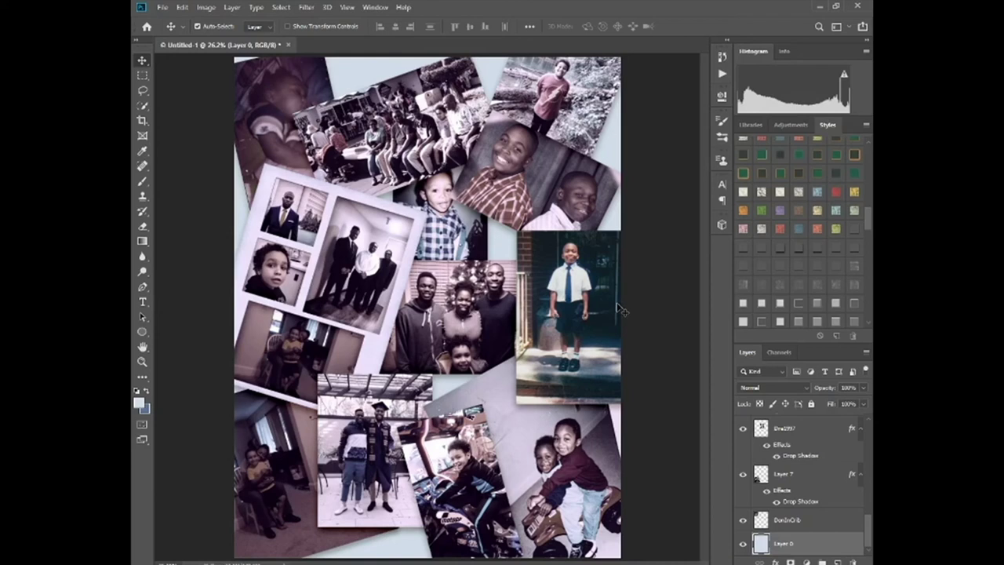
scroll(798, 243, down, 5)
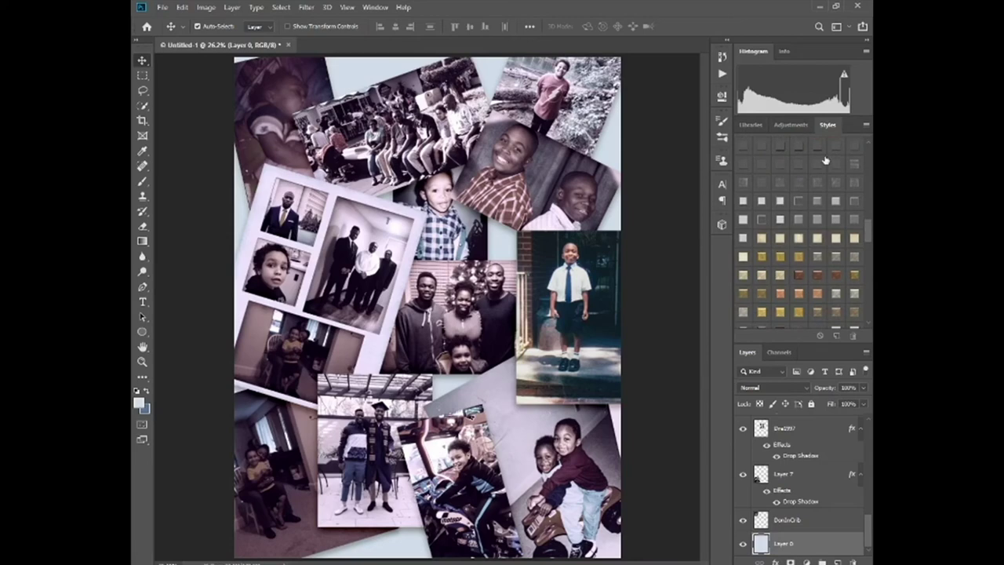
click(375, 7)
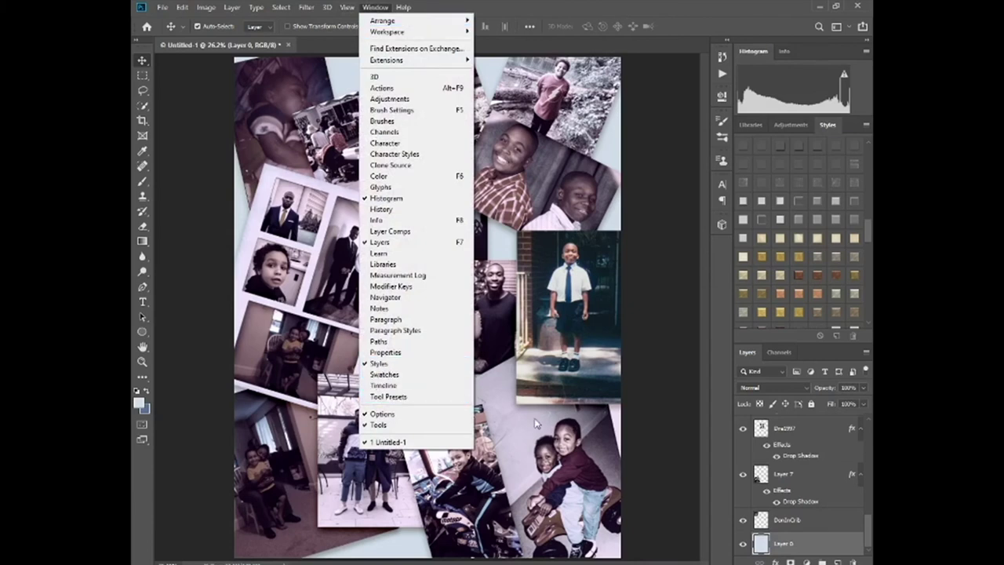
click(799, 83)
Browse down through the Styles panel presets
scroll(796, 199, up, 1)
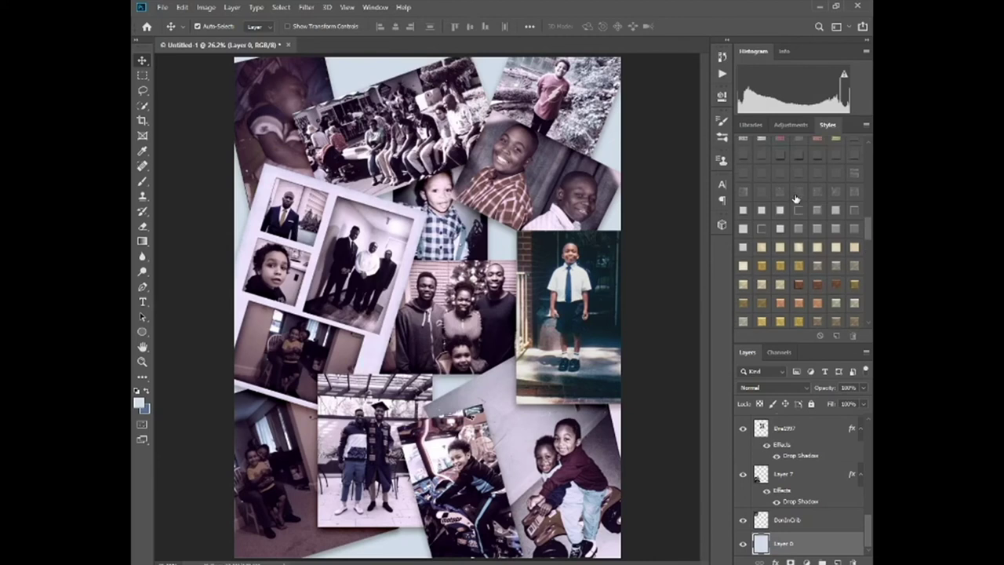
drag(869, 229, 869, 153)
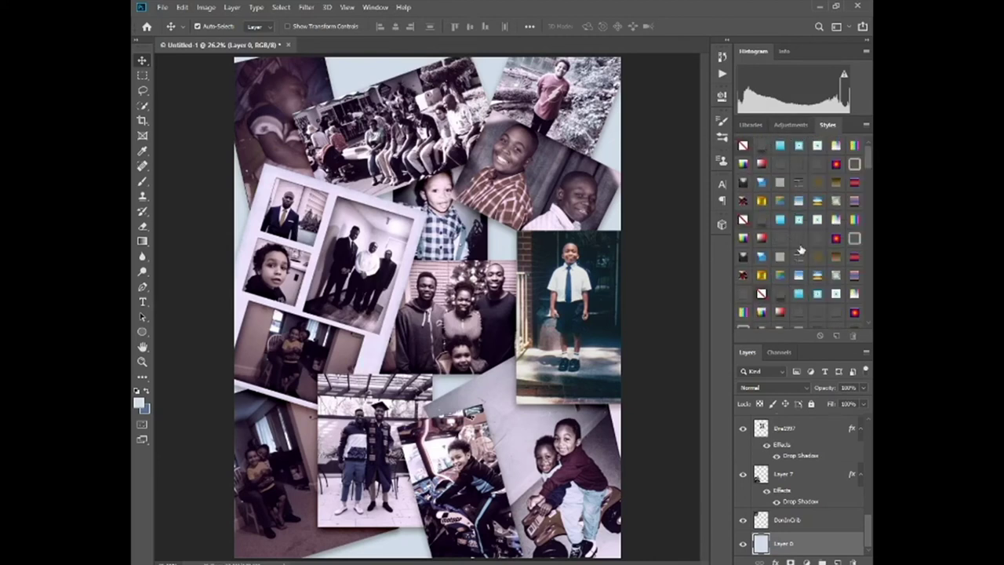
scroll(801, 248, down, 1)
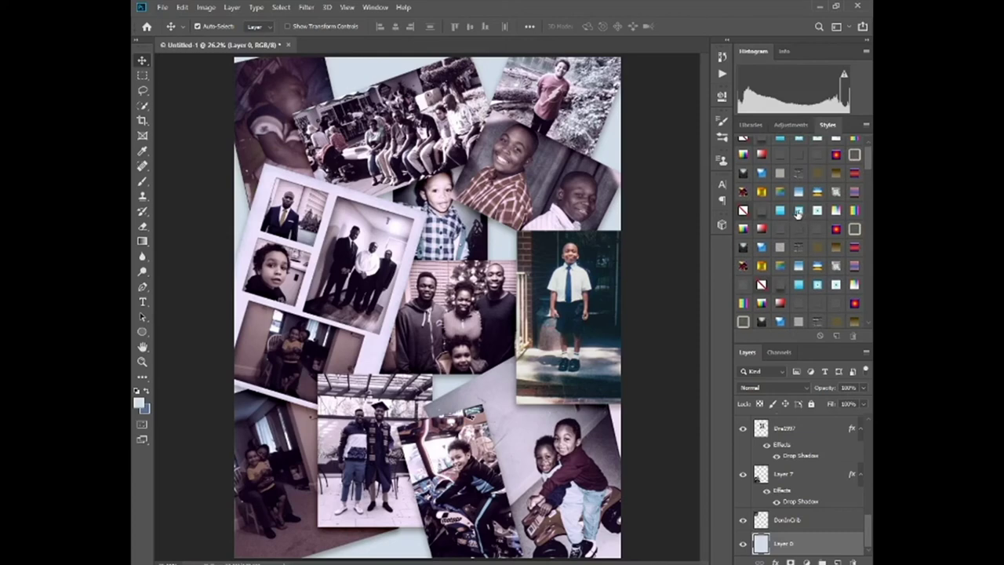
scroll(796, 217, down, 2)
scroll(795, 217, down, 5)
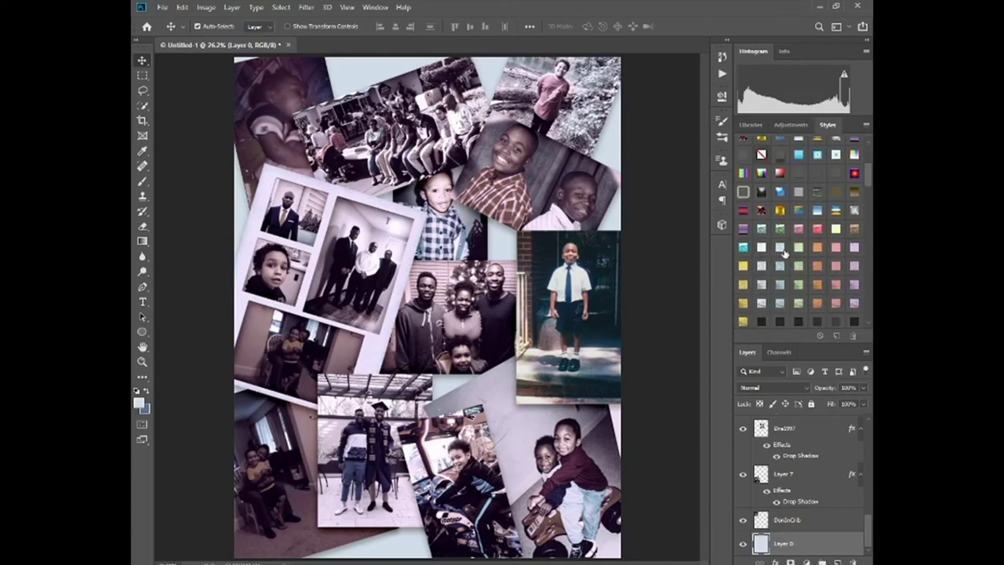
scroll(782, 255, down, 3)
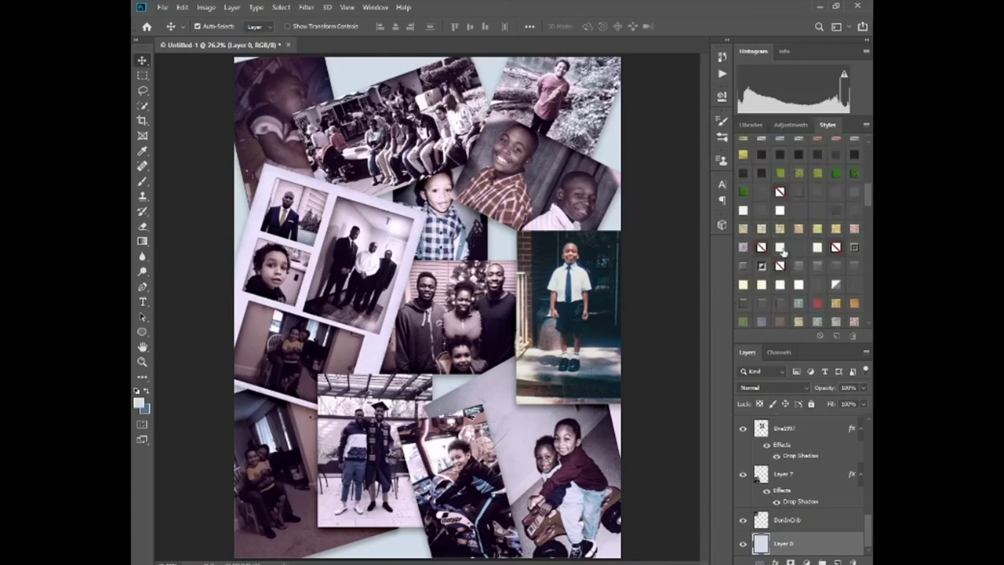
scroll(782, 249, down, 4)
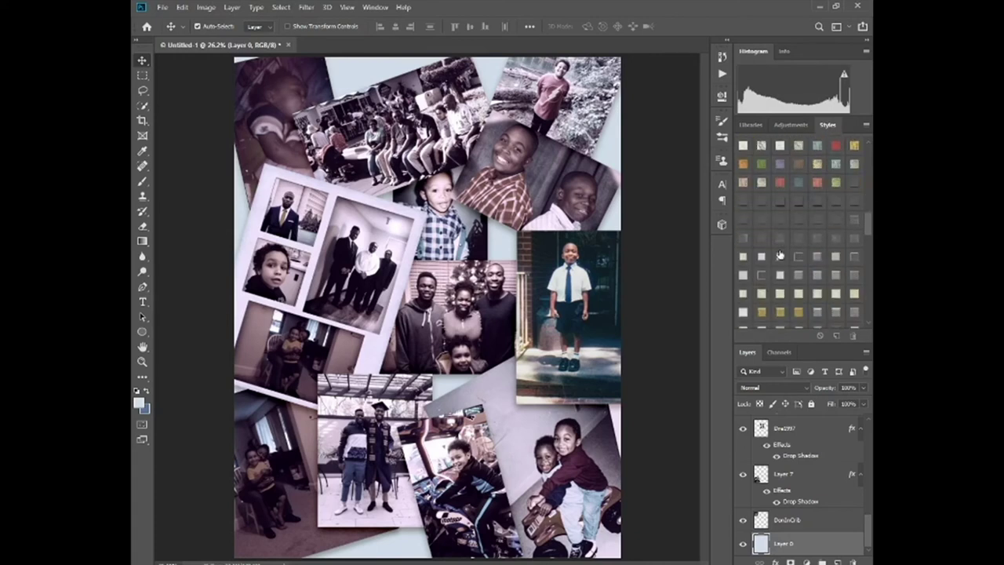
scroll(780, 255, down, 2)
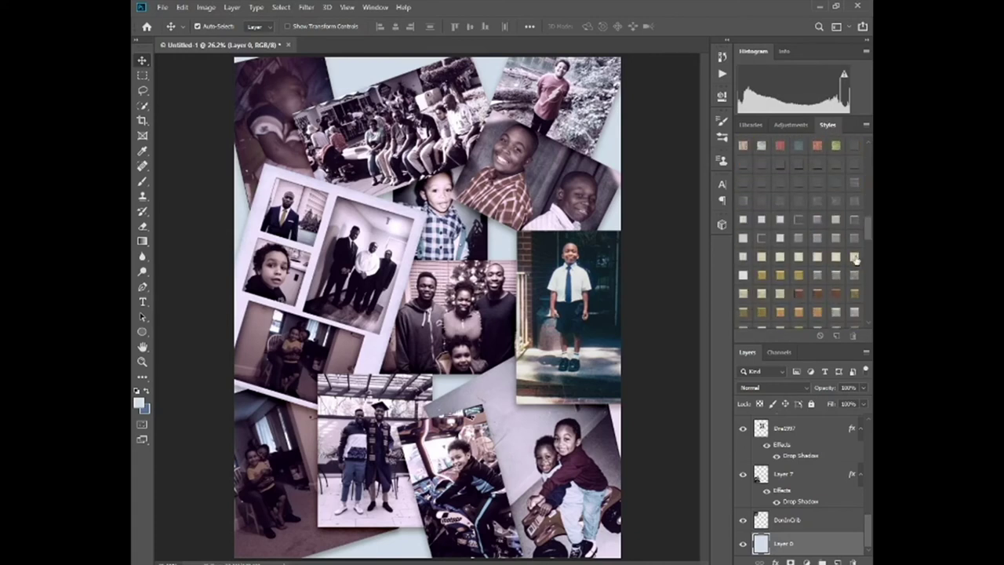
Apply a beige vintage-paper style to Layer 0, keeping the layer's name unchanged
click(854, 257)
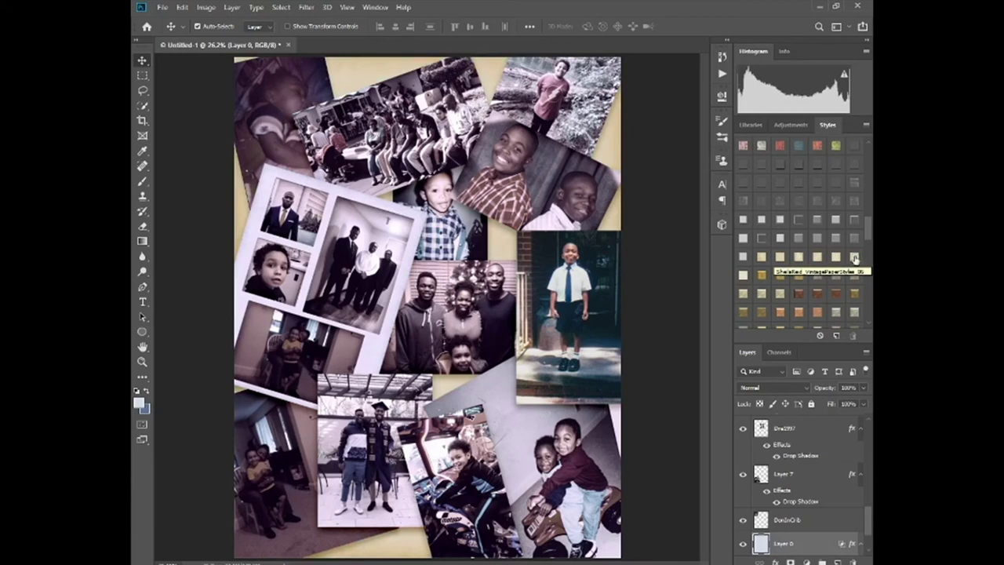
double_click(785, 544)
right_click(785, 543)
key(Escape)
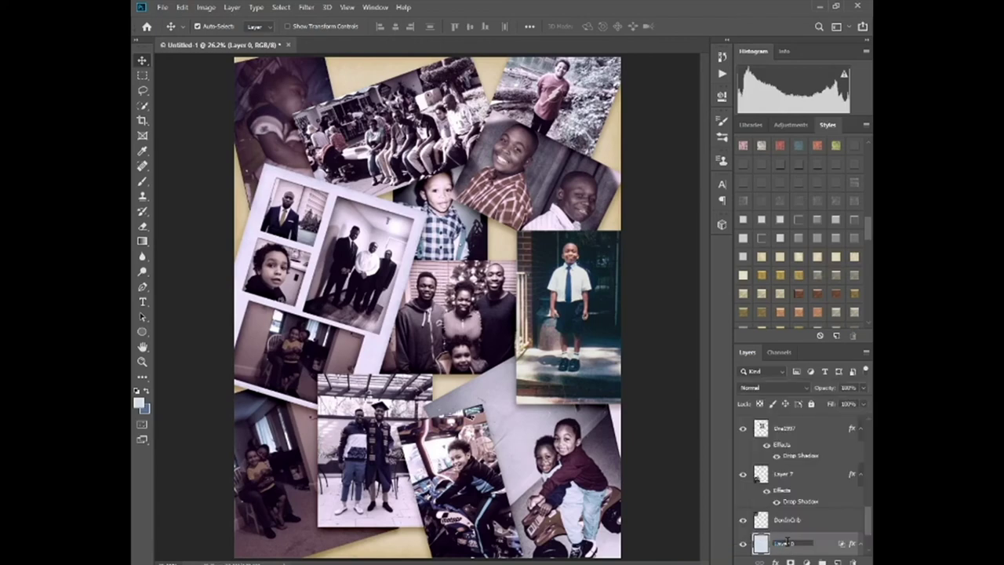
click(817, 543)
Swap in a different beige VintagePaperStyles swatch on Layer 0 and select the DonInCrib layer
right_click(817, 543)
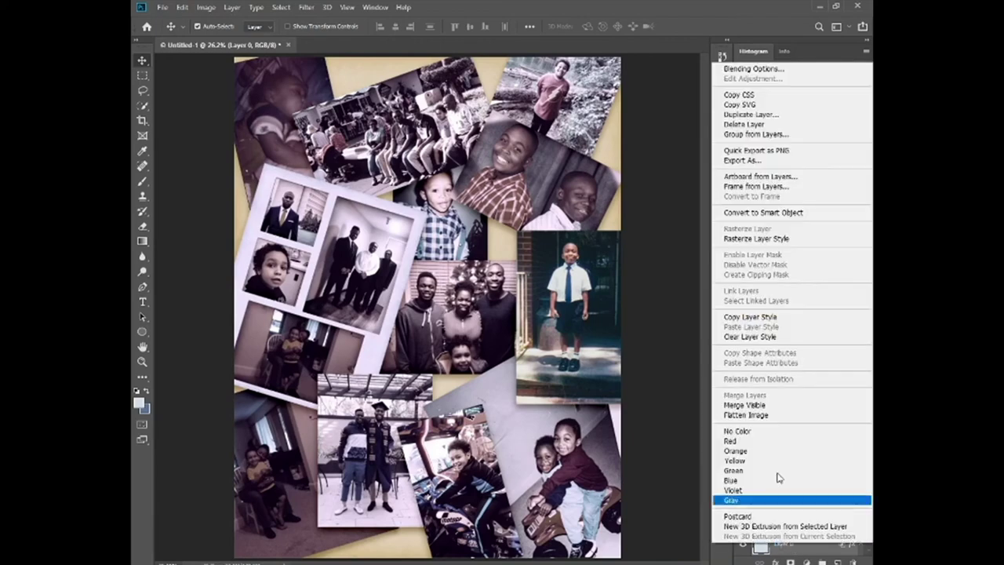
click(758, 242)
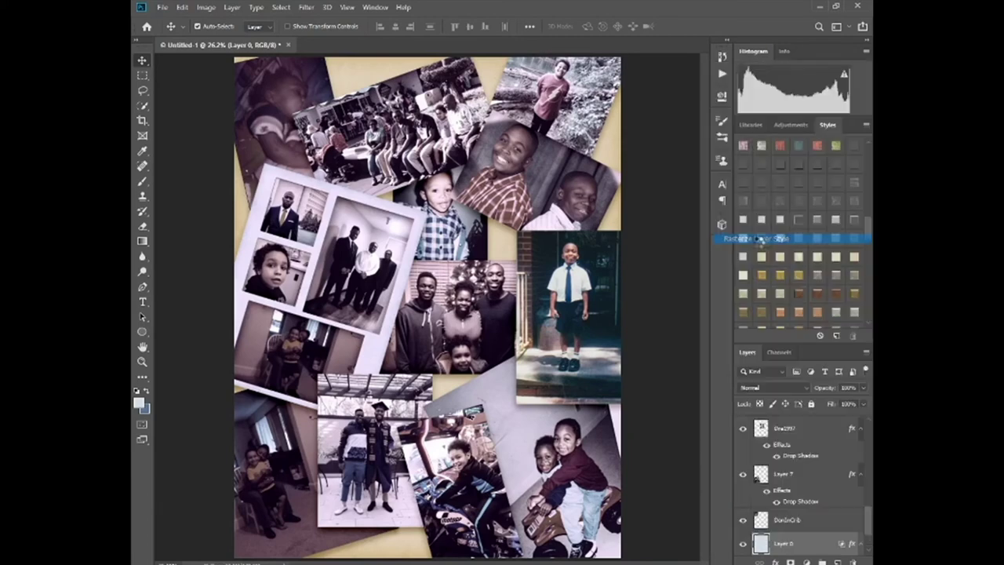
click(787, 294)
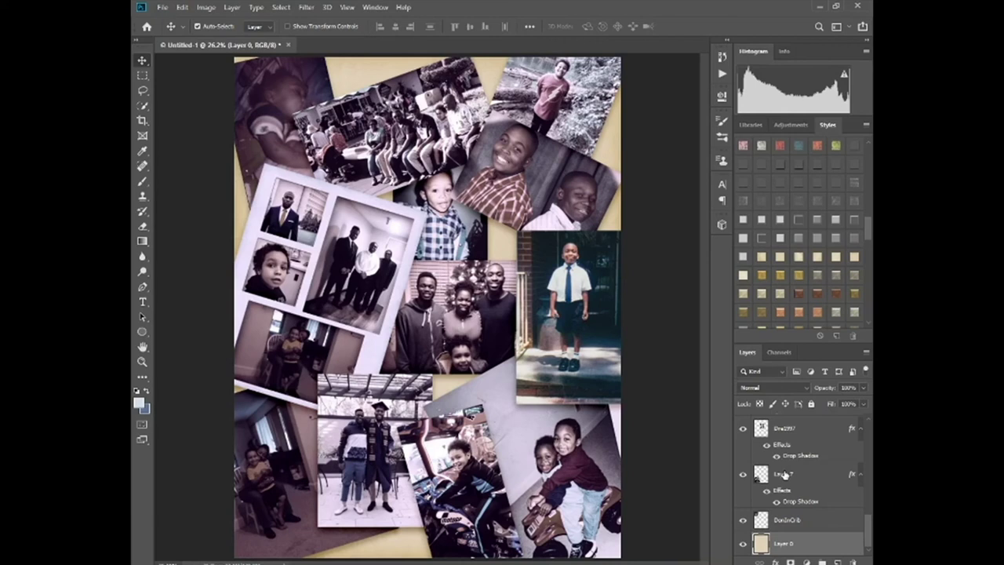
click(774, 521)
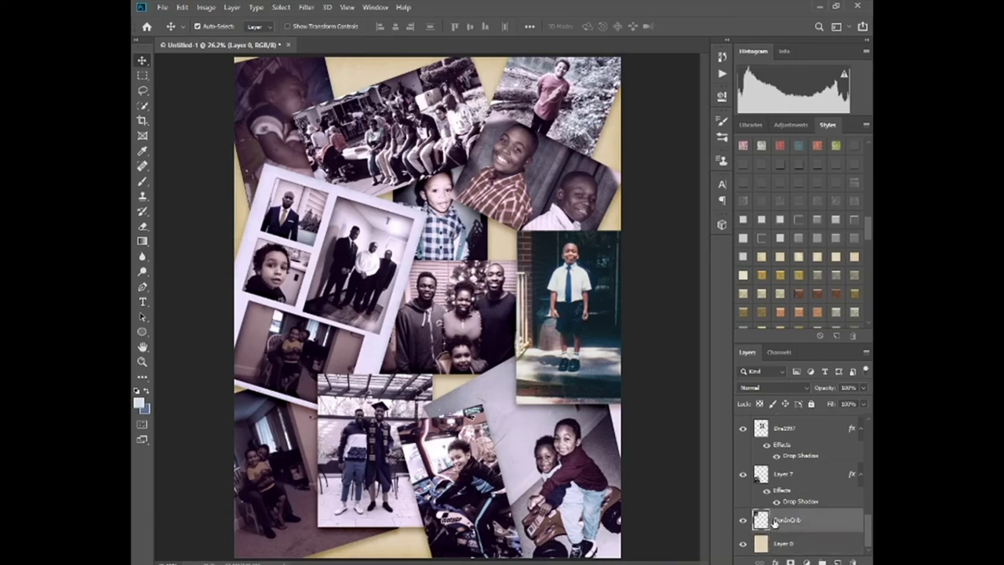
Select all the photo layers together and merge them into a single Layer 4
scroll(776, 518, up, 5)
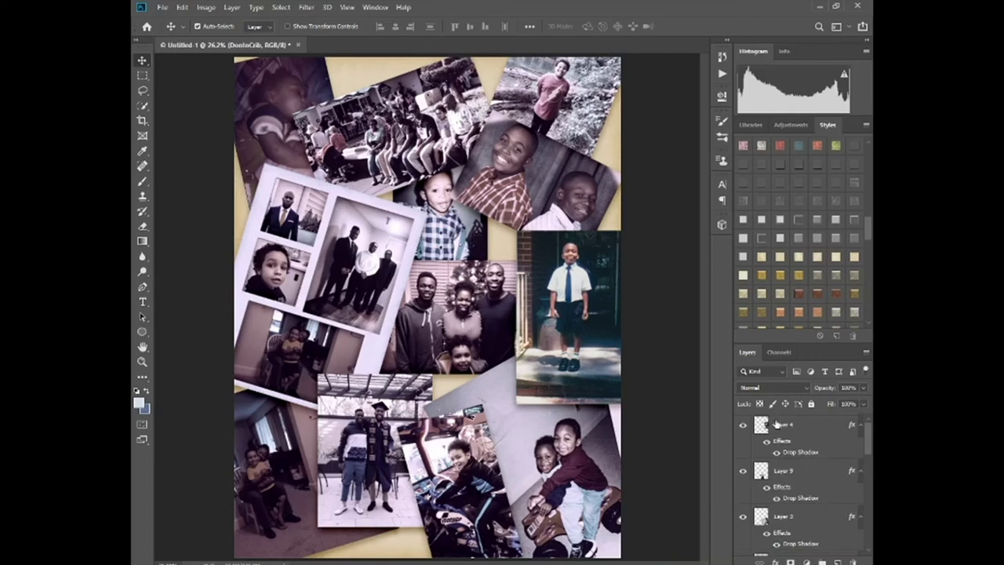
shift+click(774, 425)
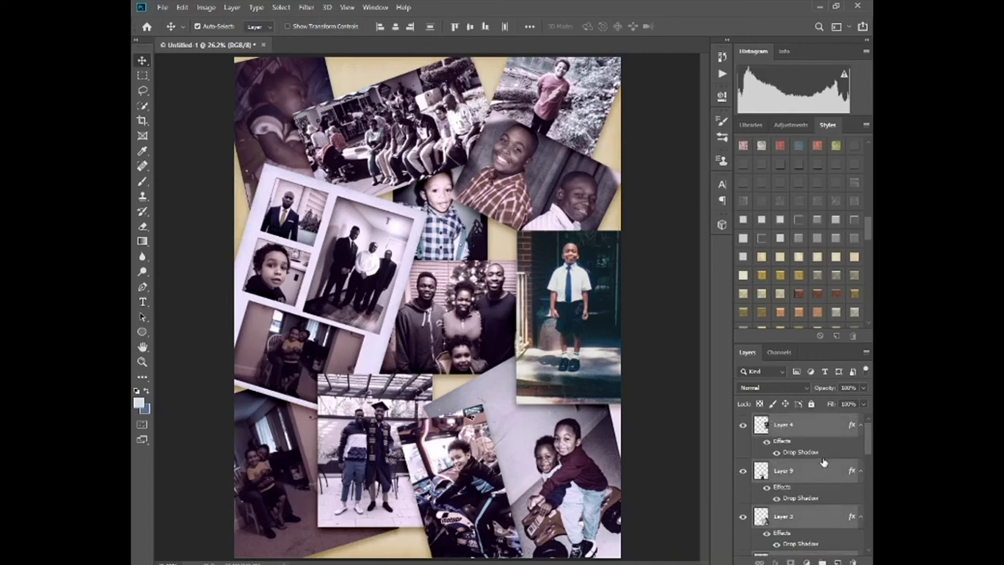
right_click(821, 425)
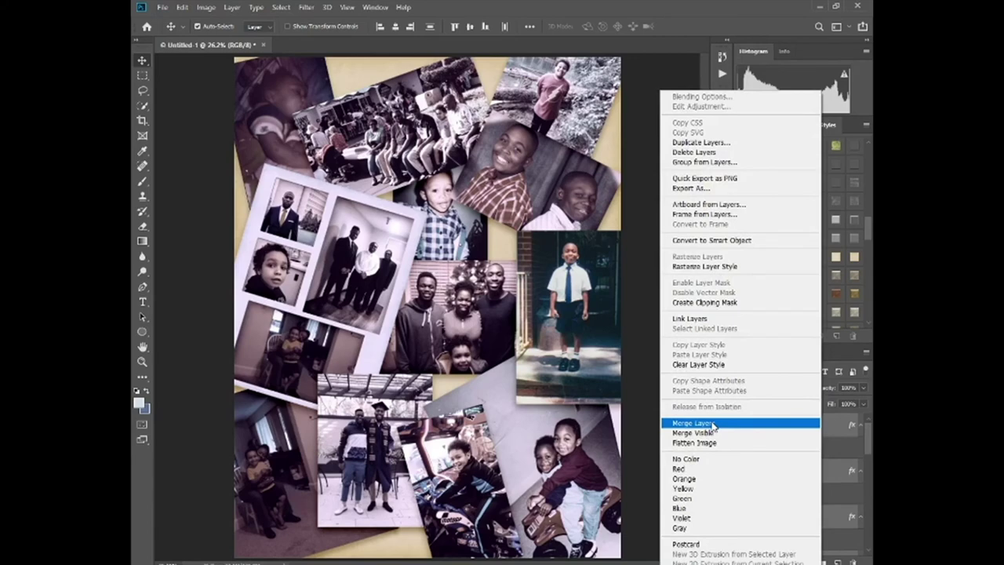
click(713, 424)
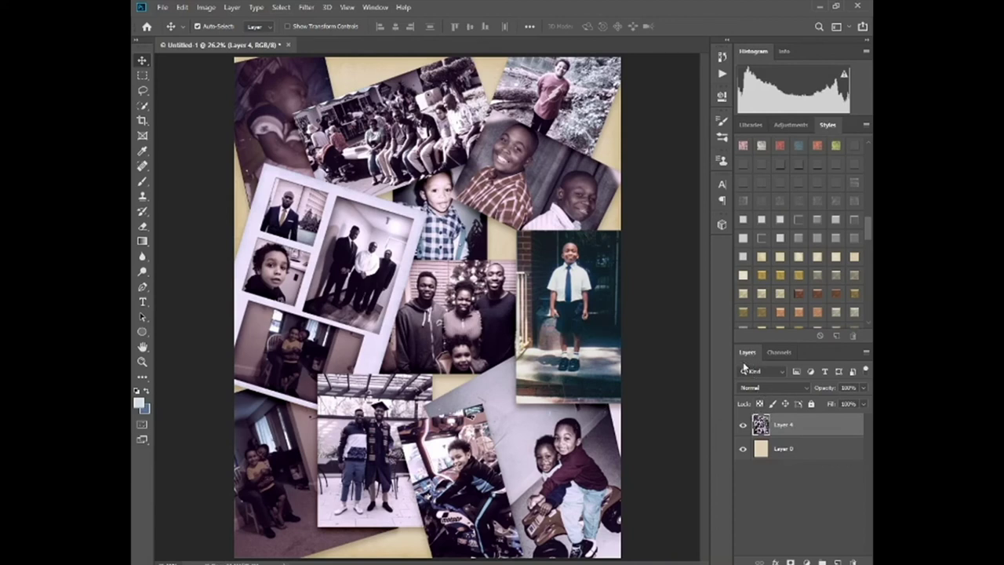
click(807, 389)
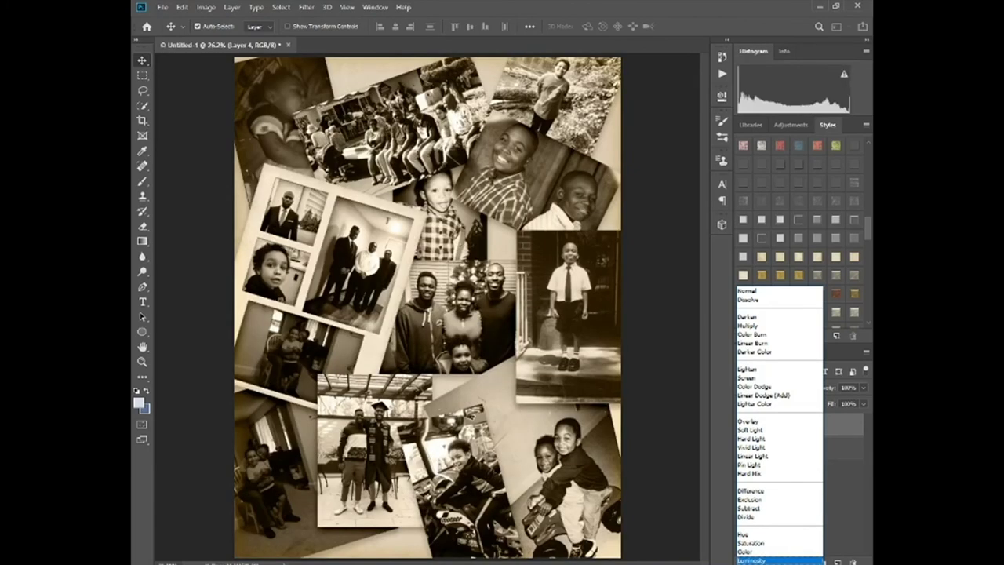
Set Layer 4's blend mode to Luminosity so the collage turns sepia
click(753, 559)
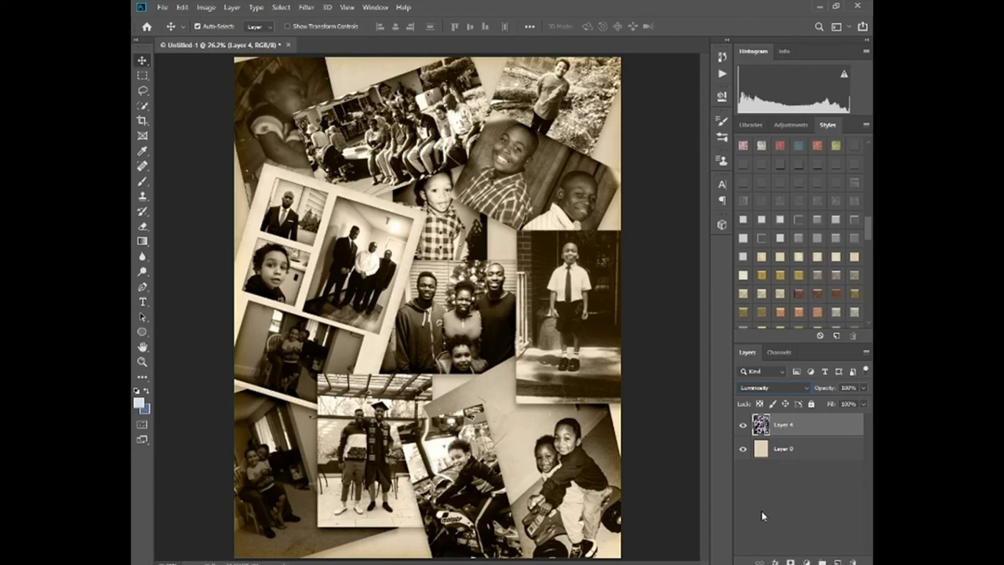
scroll(796, 236, up, 1)
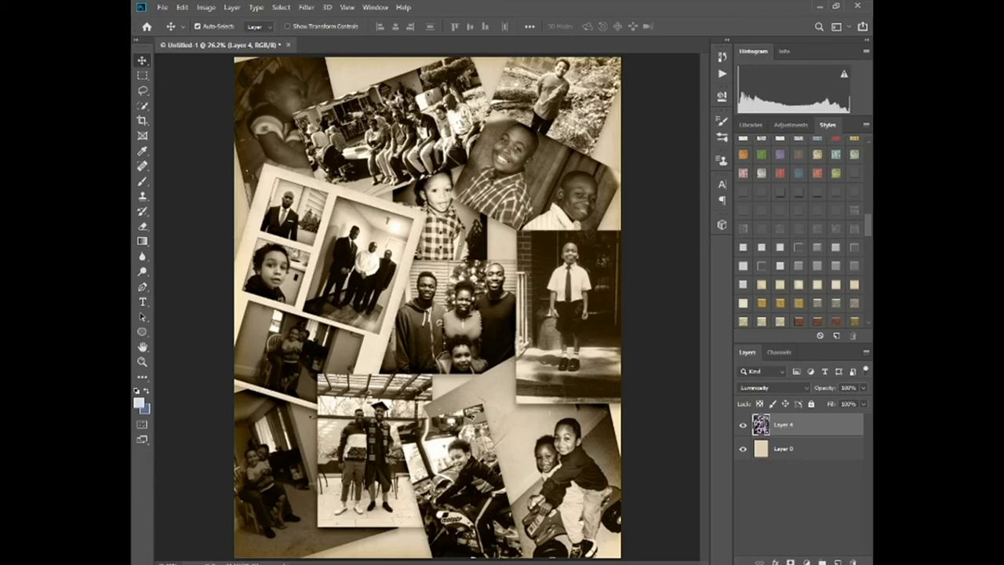
Create a new empty layer with Layer > New > Layer
click(161, 8)
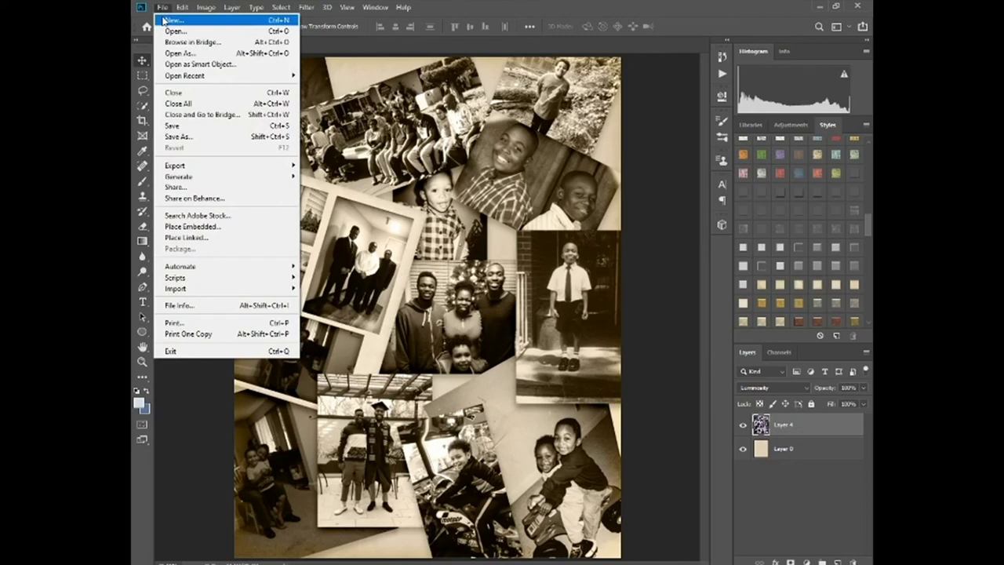
mouse_move(249, 11)
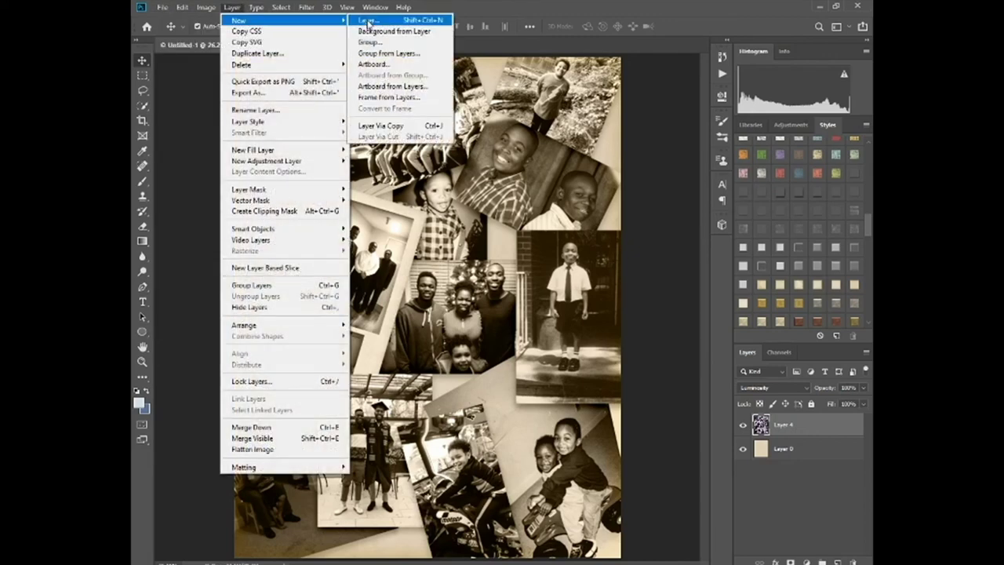
click(367, 21)
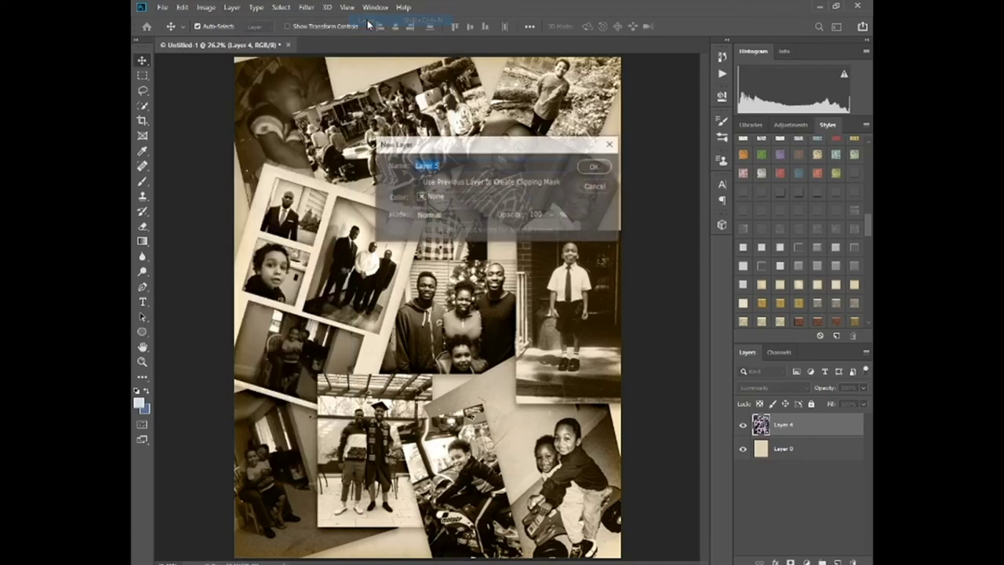
click(596, 167)
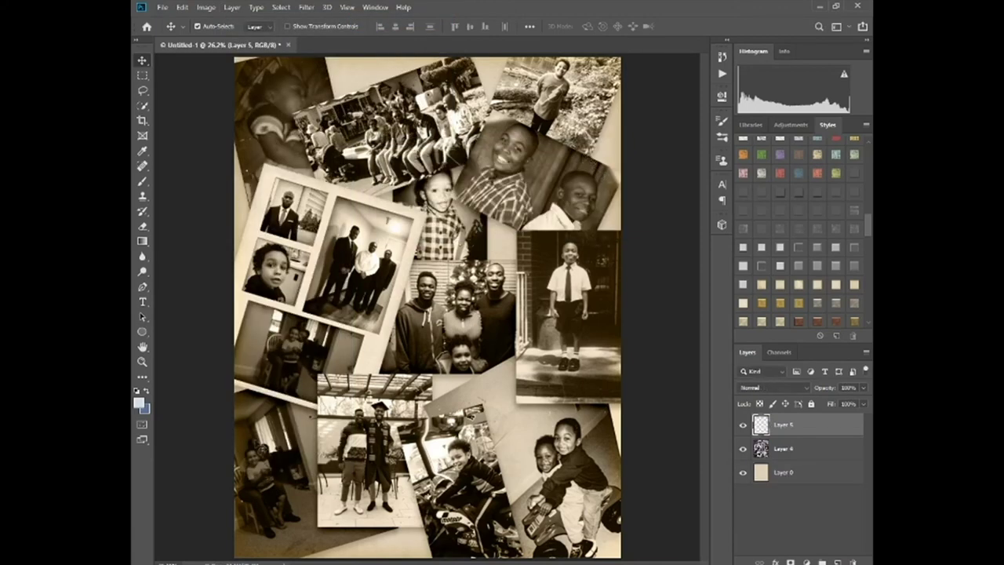
Set the foreground colour to pale blue-white dee8f3 and fill the new layer with it
click(140, 403)
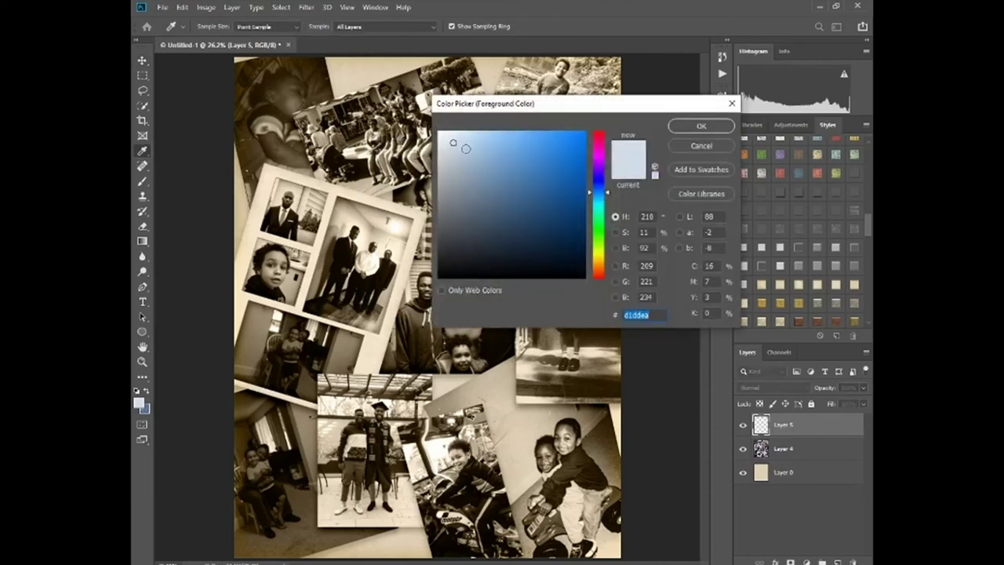
click(451, 138)
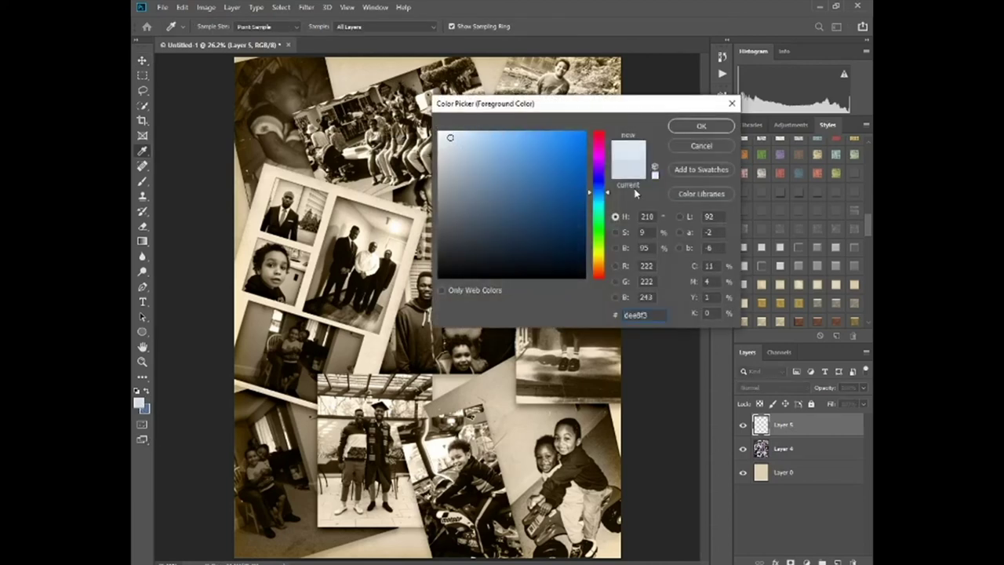
click(702, 126)
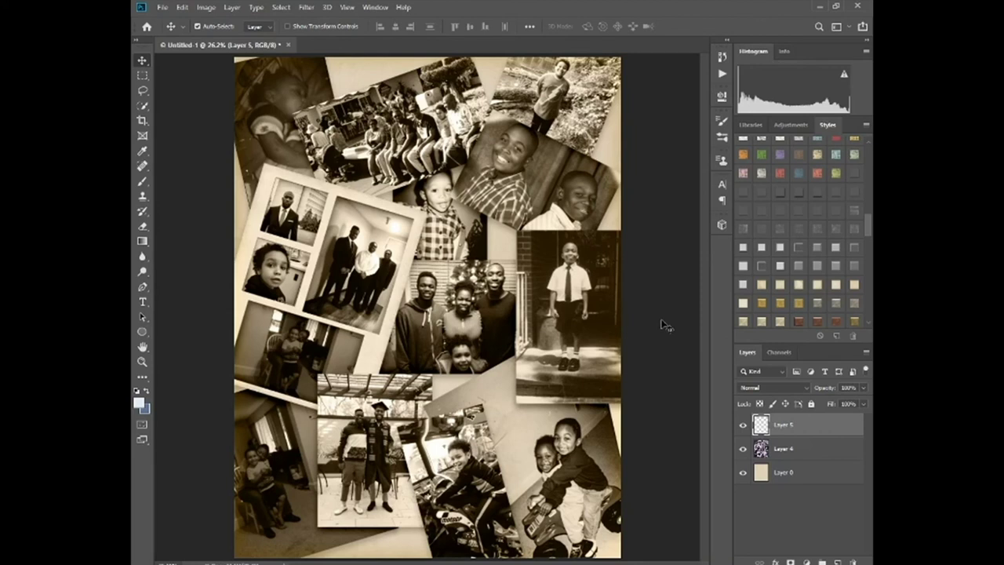
key(alt+BackSpace)
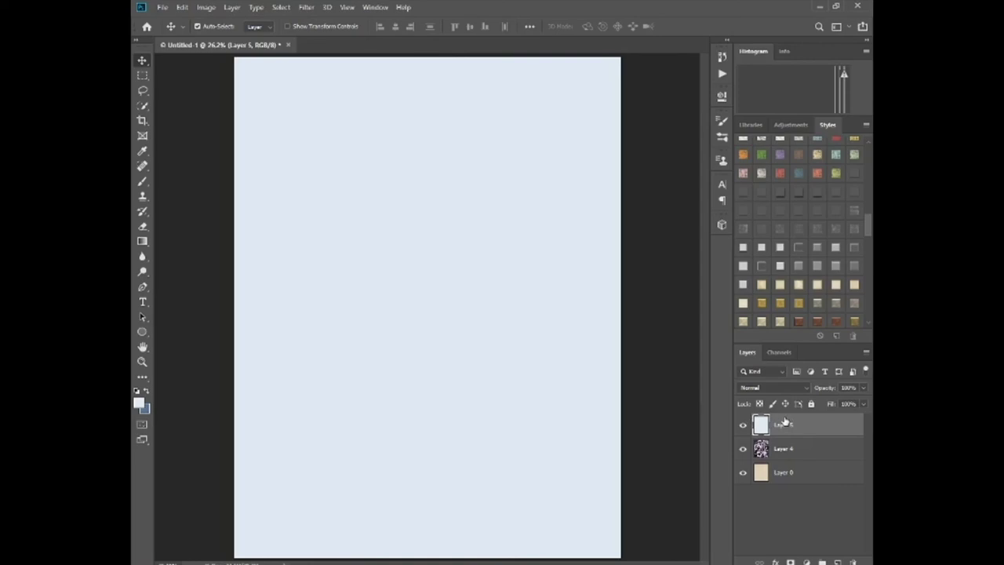
click(797, 174)
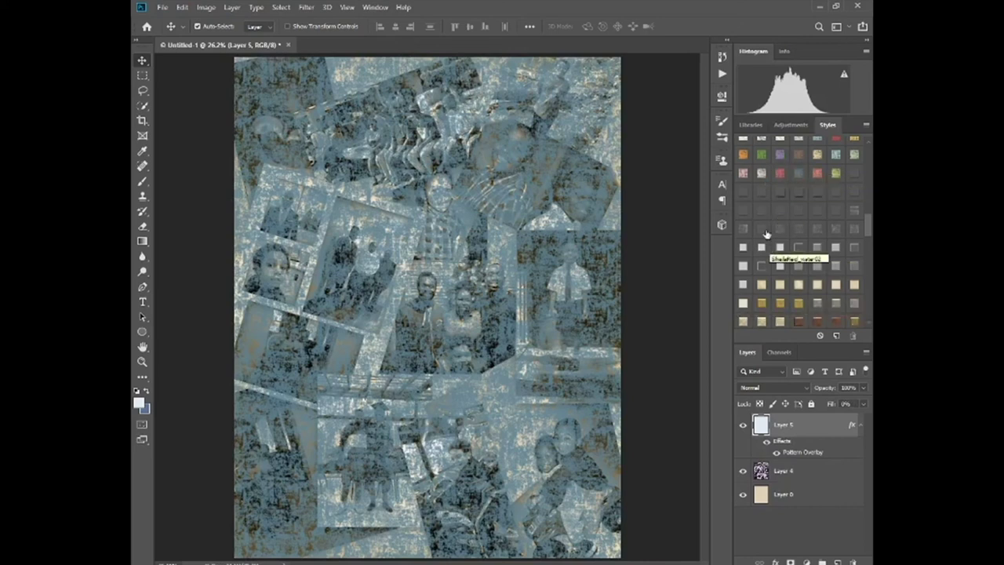
Rasterize Layer 5's pattern style and set its blend mode to Color Dodge
right_click(802, 432)
click(686, 267)
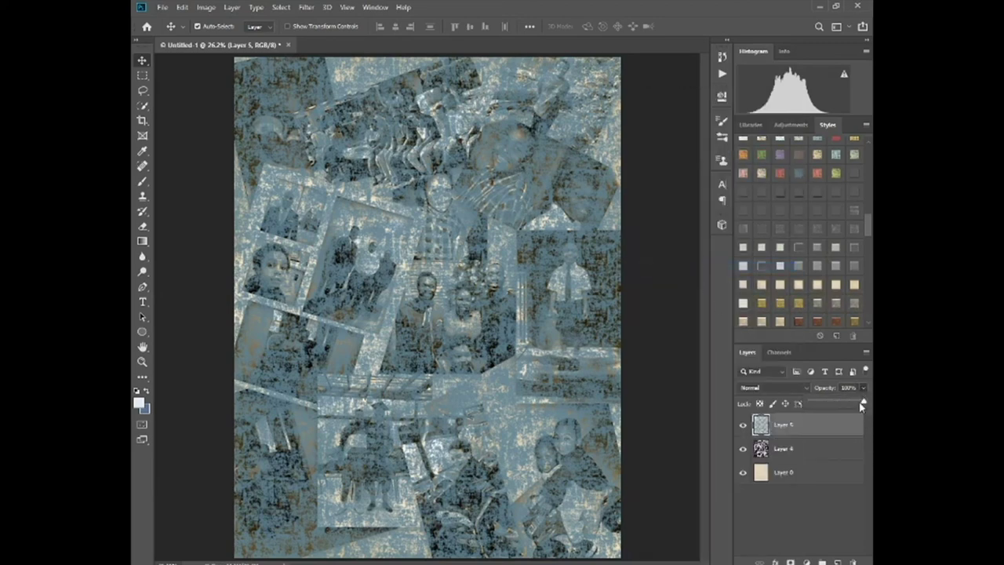
click(775, 385)
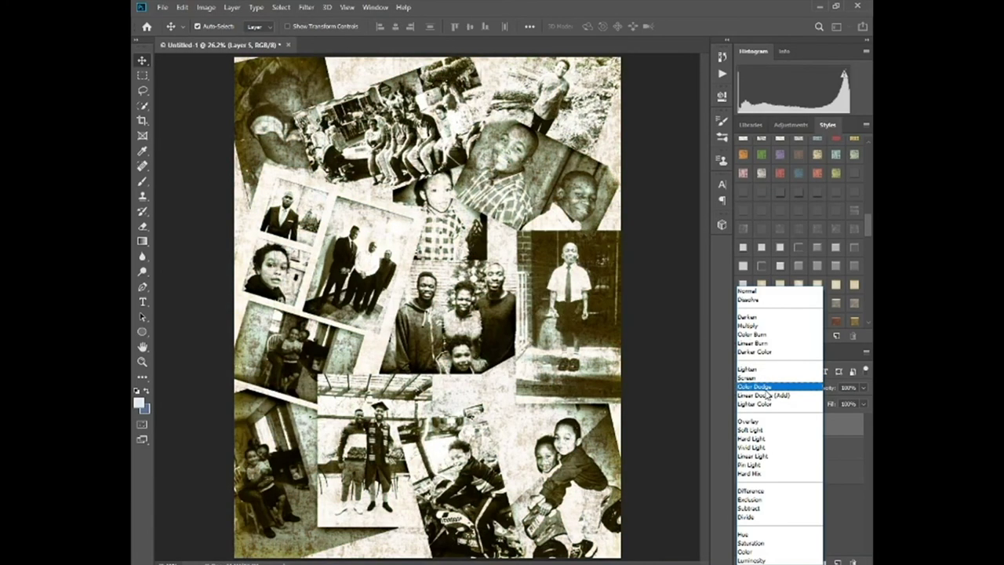
click(765, 388)
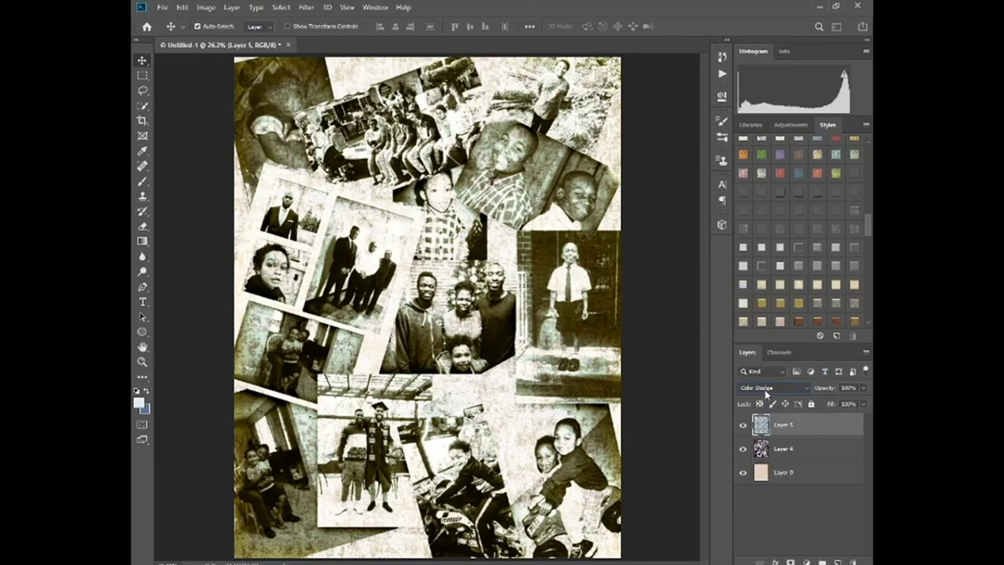
Lower Layer 5's opacity to about 53%
click(864, 403)
drag(864, 403, 838, 403)
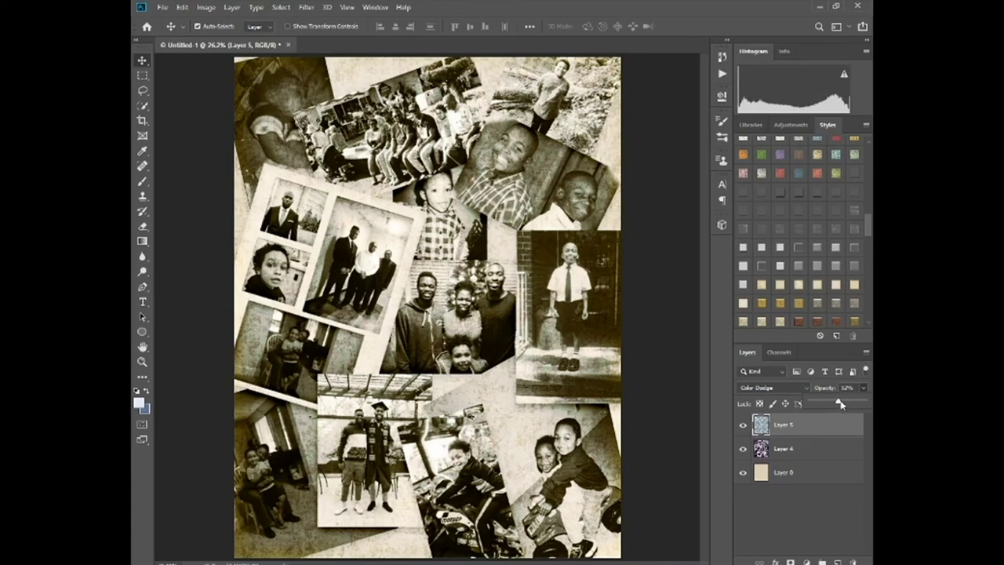
drag(839, 403, 833, 405)
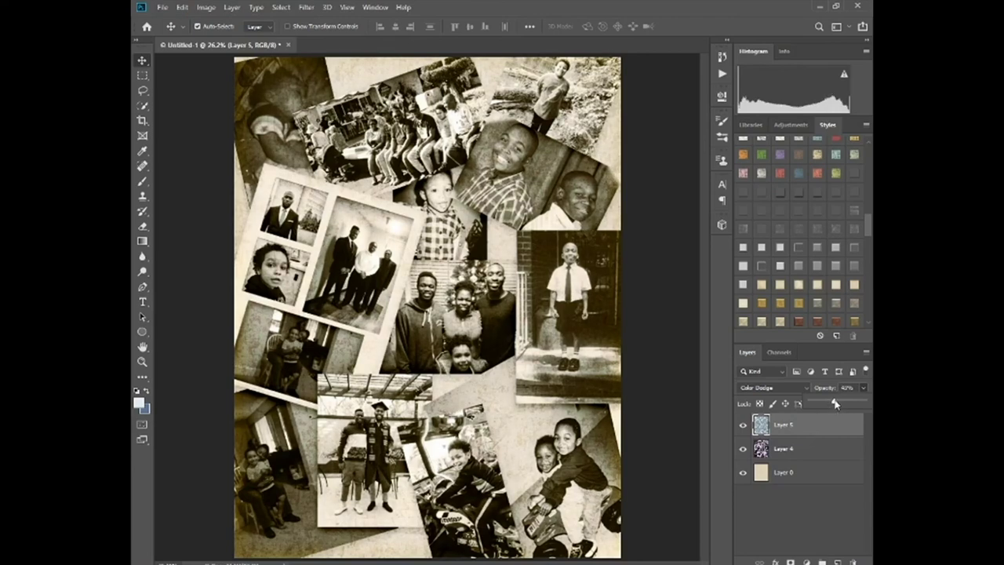
drag(837, 402, 842, 403)
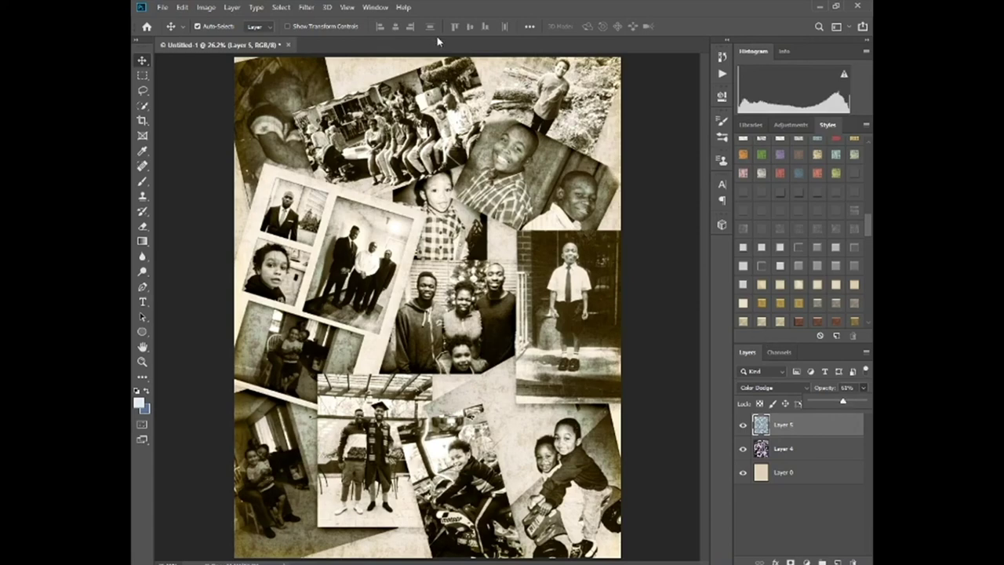
Save the collage as 'family collage' in Photoshop PSD format
click(162, 8)
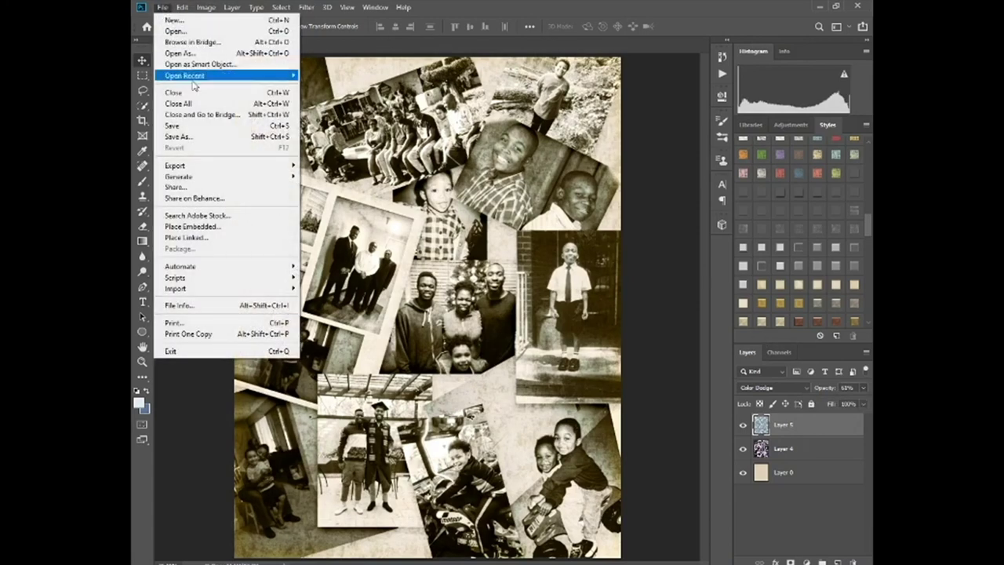
click(169, 138)
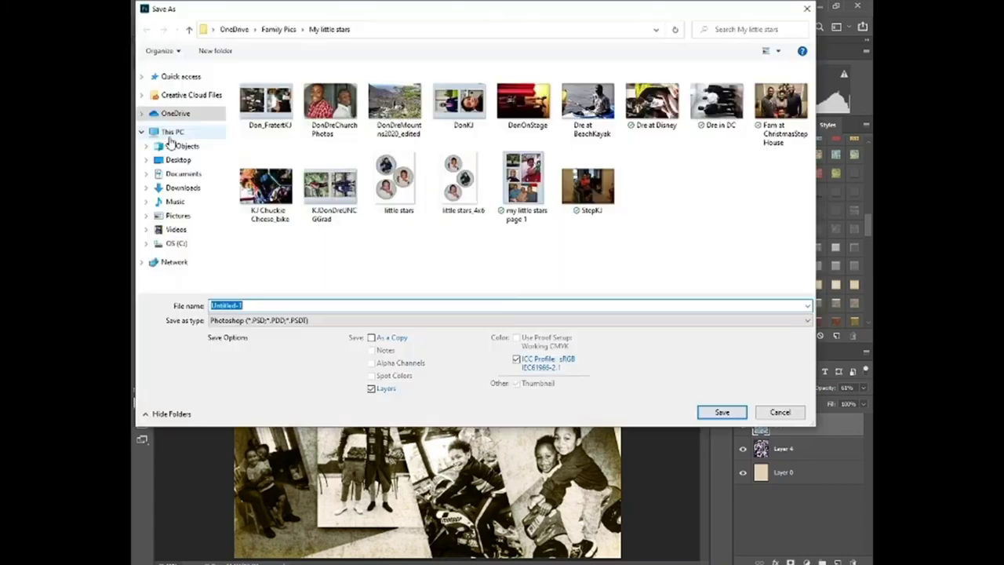
text(fam)
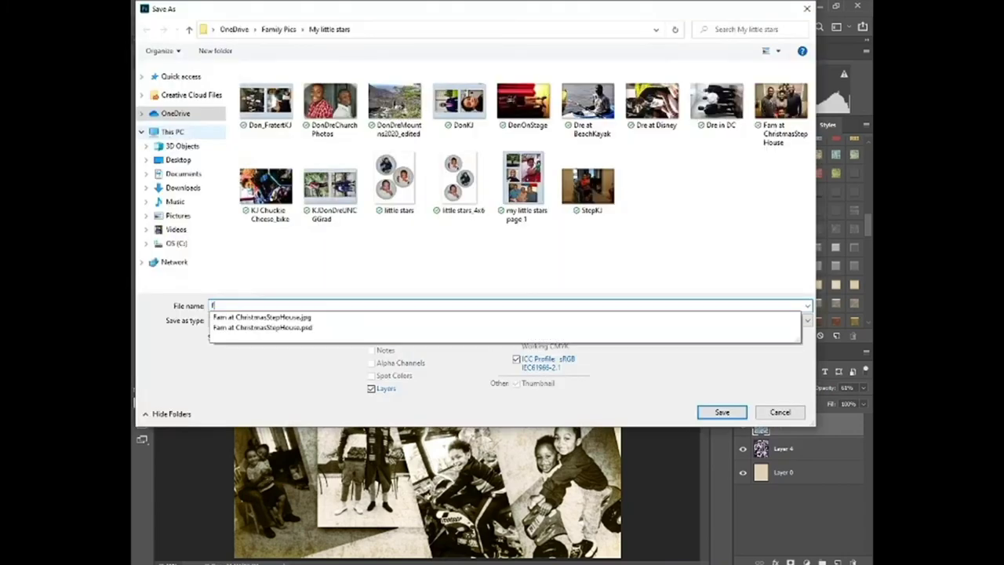
key(BackSpace)
key(BackSpace)
key(BackSpace)
text(mily)
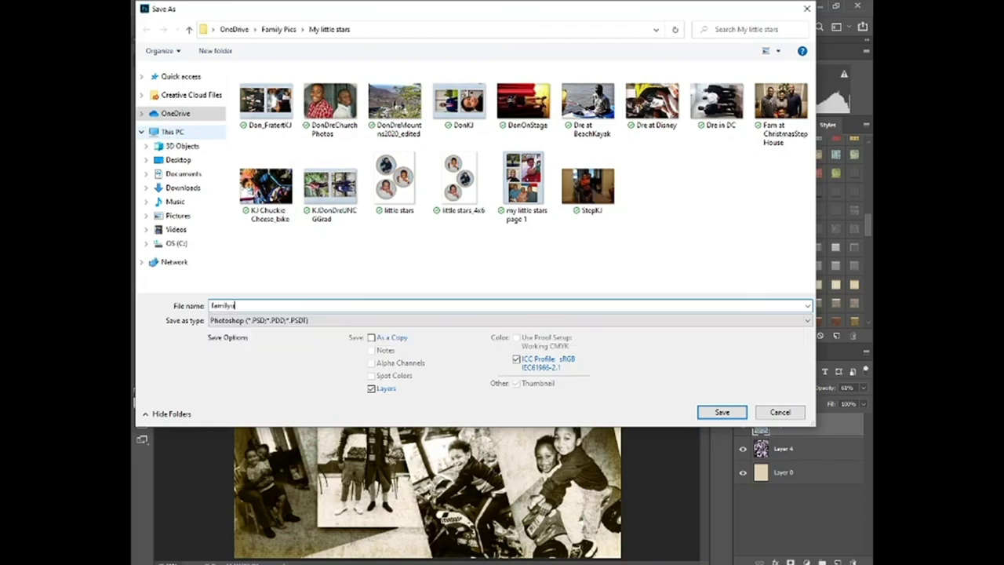
text( collage)
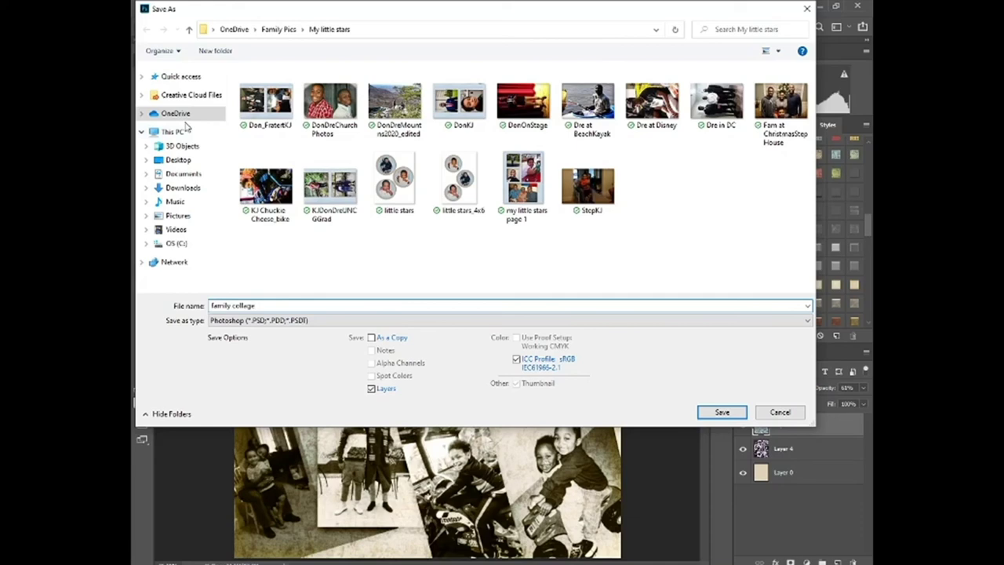
click(722, 412)
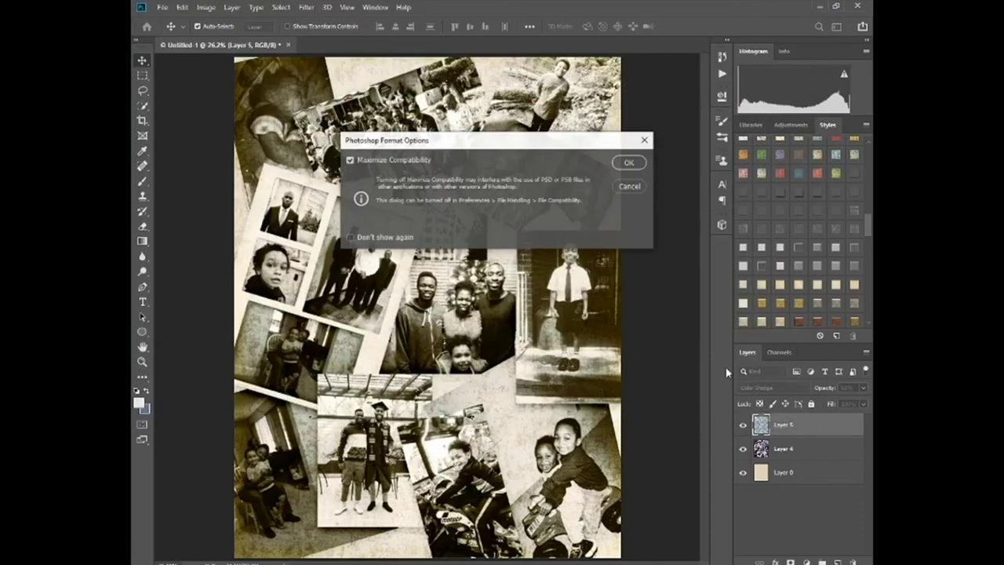
key(Return)
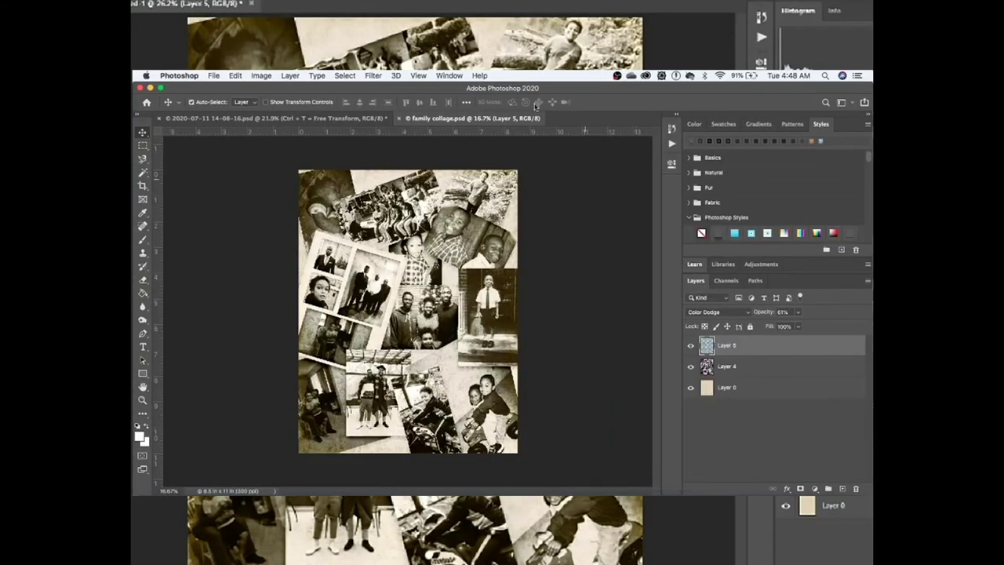
Save a copy of the collage in JPEG format as family collage.jpg
click(214, 76)
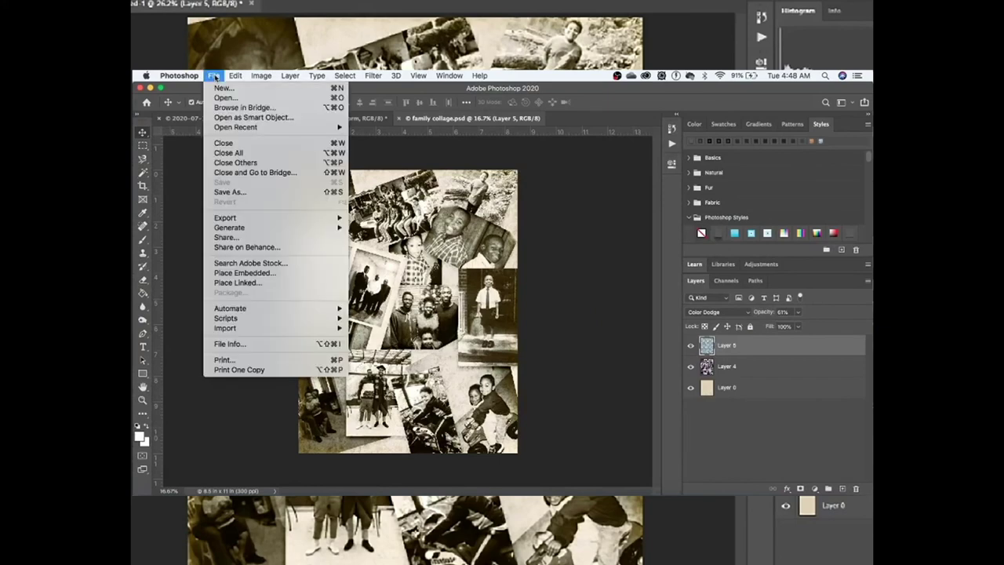
click(243, 193)
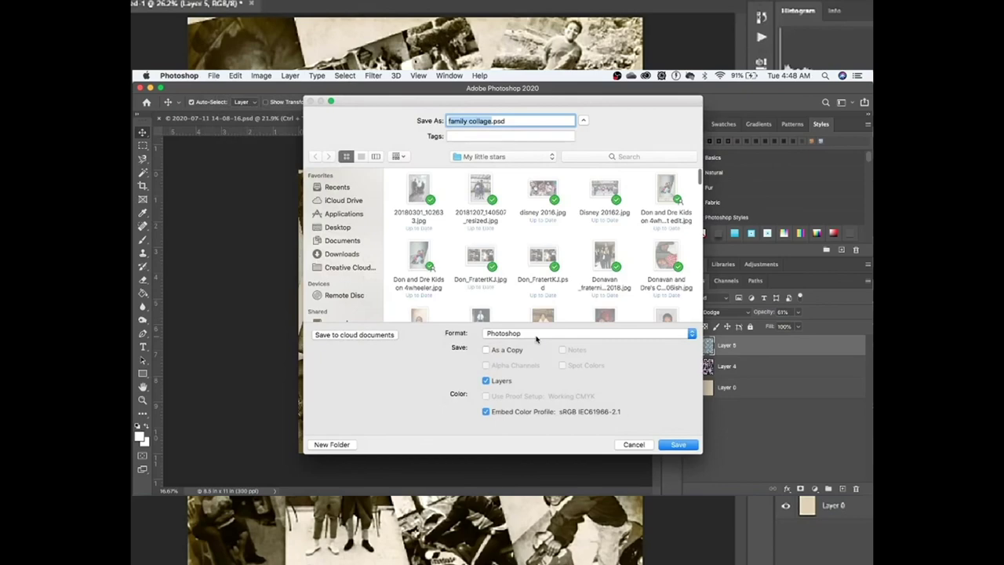
click(537, 336)
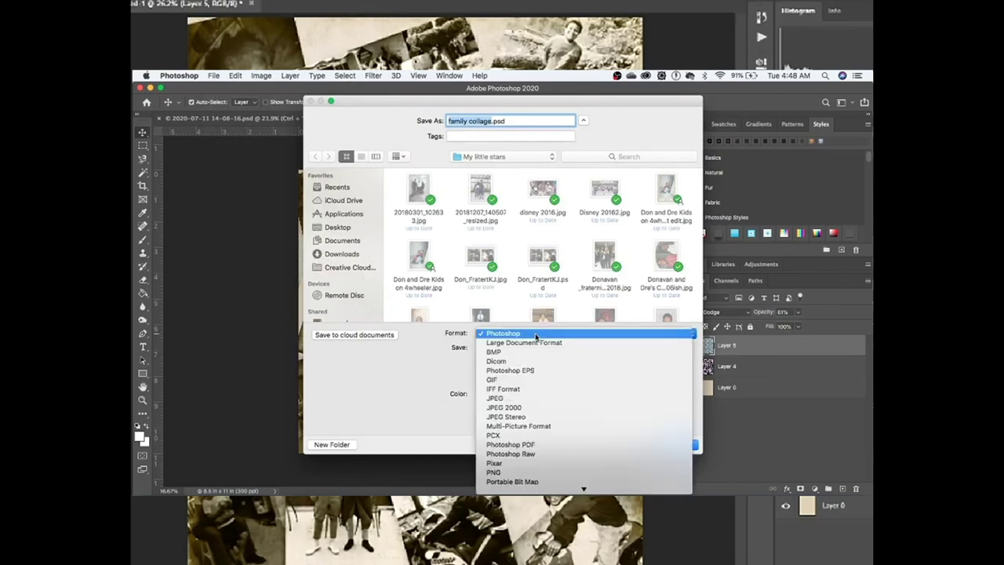
click(517, 400)
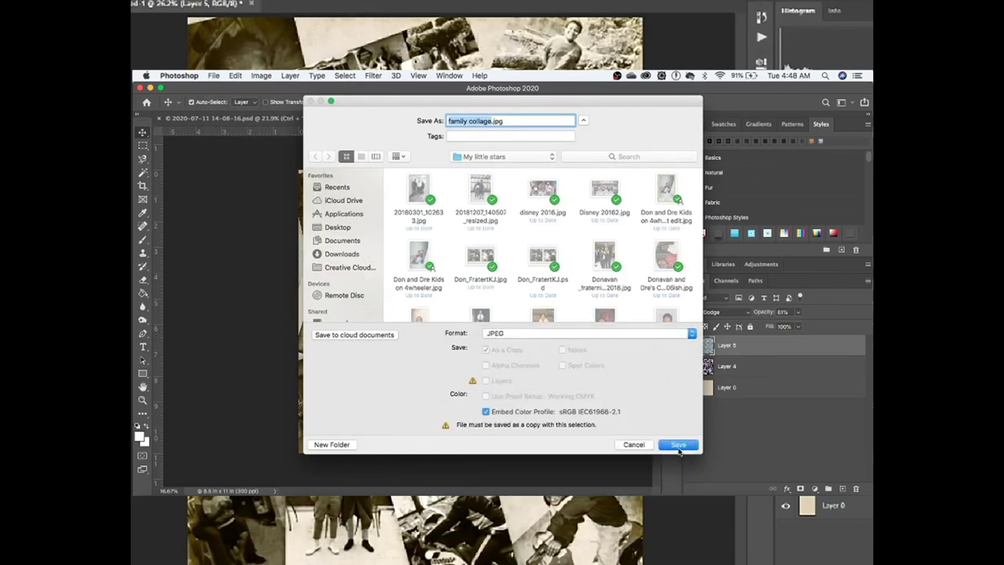
click(679, 445)
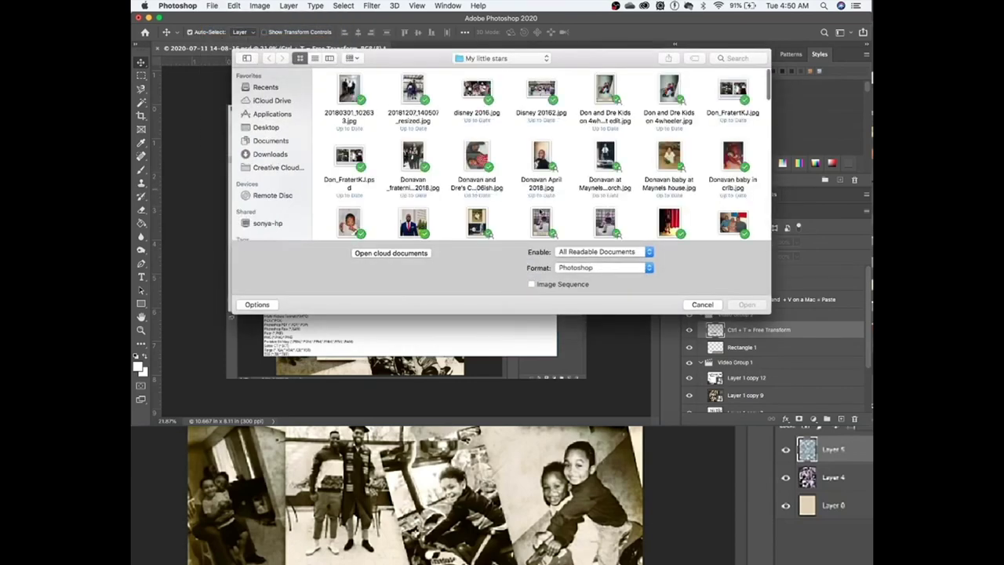
Find family collage.jpg in the My little stars folder and open it
scroll(580, 197, down, 5)
scroll(580, 196, down, 5)
scroll(581, 196, down, 8)
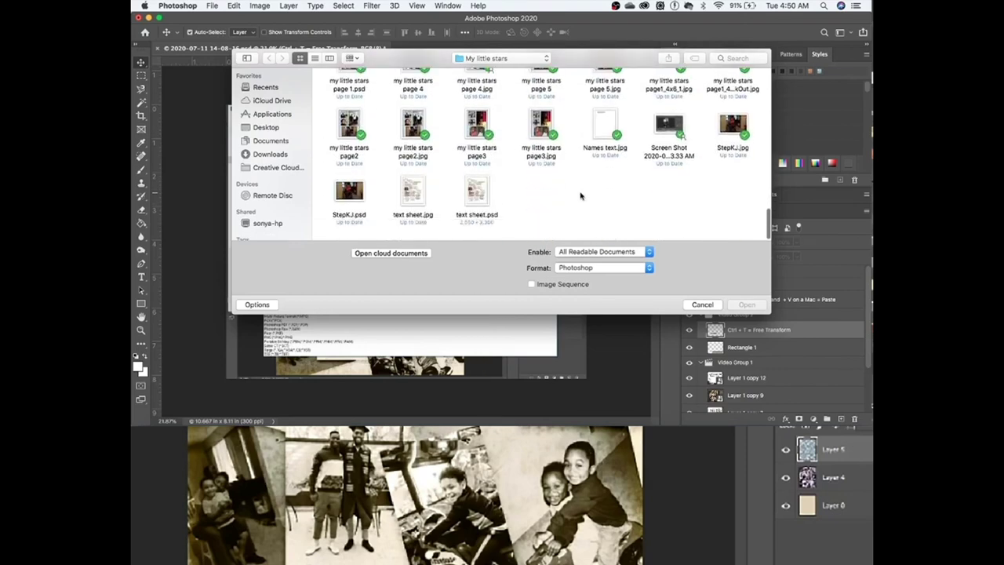
scroll(580, 196, up, 3)
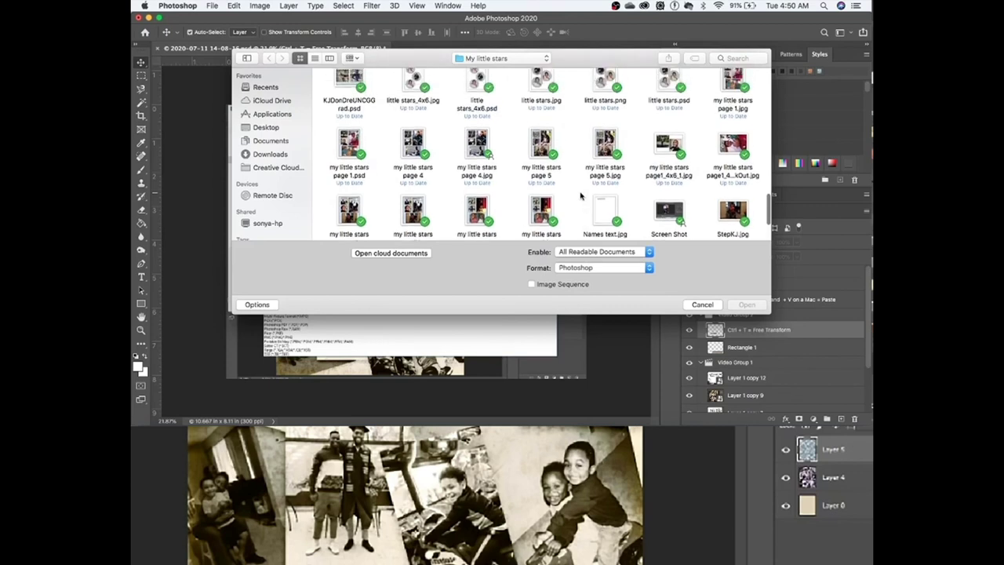
scroll(580, 196, up, 2)
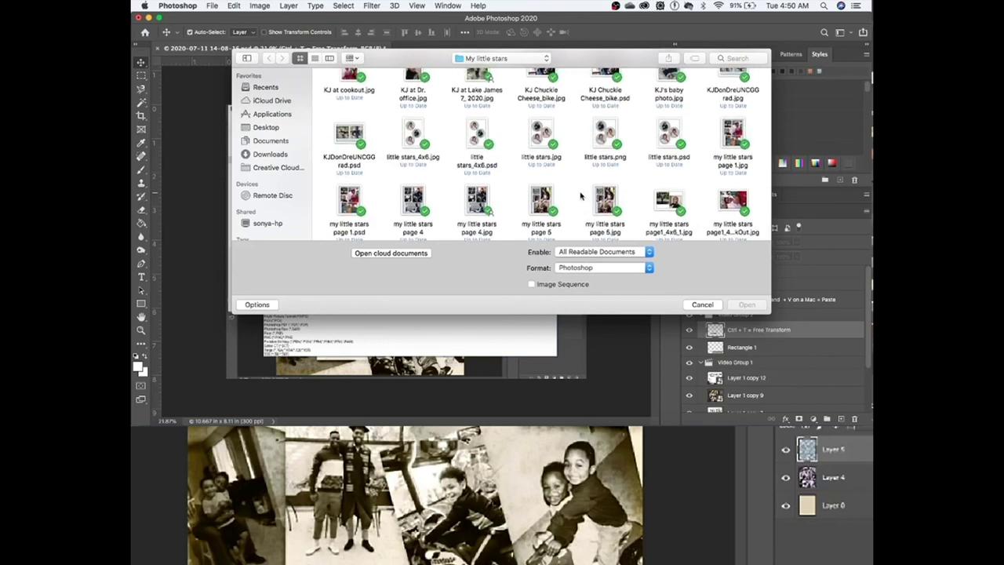
scroll(581, 197, up, 5)
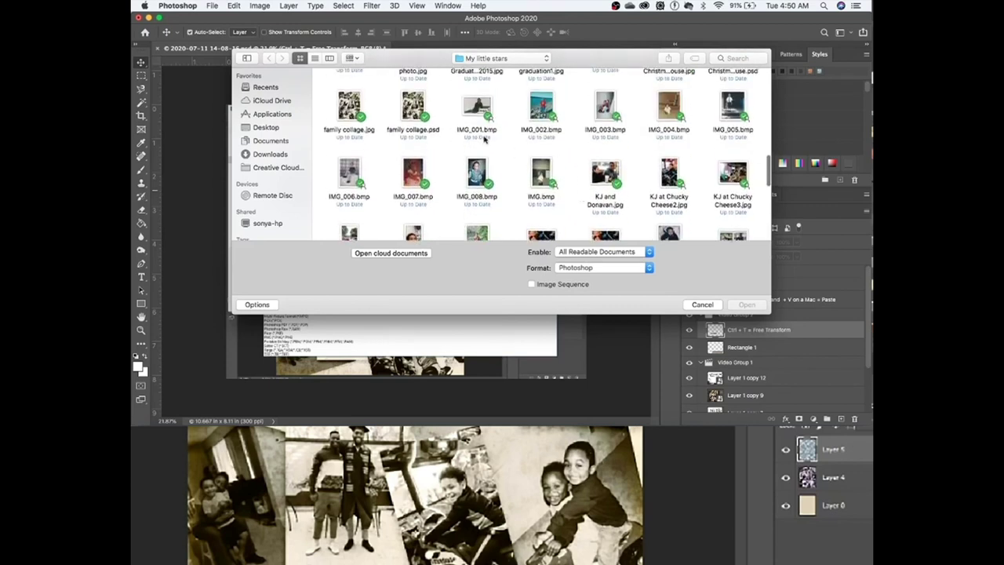
click(349, 110)
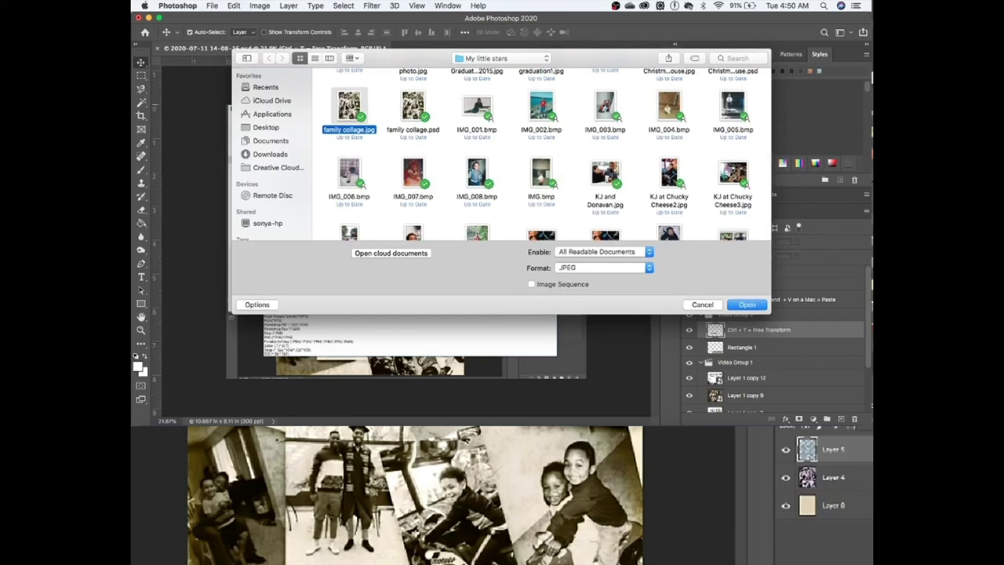
click(746, 305)
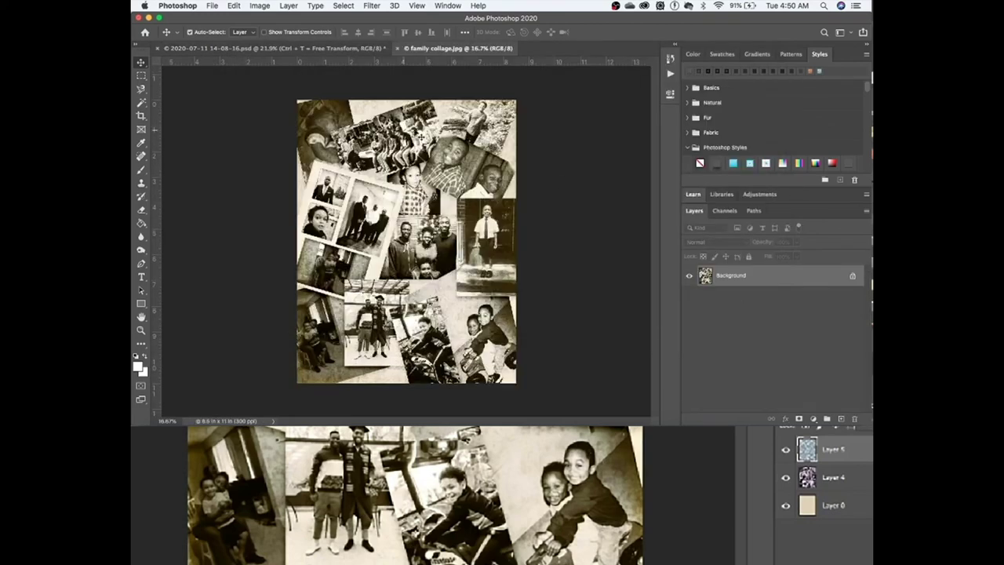
Review the collage's print settings, enable Gamut Warning, and bring up the Image > Mode choices
click(213, 6)
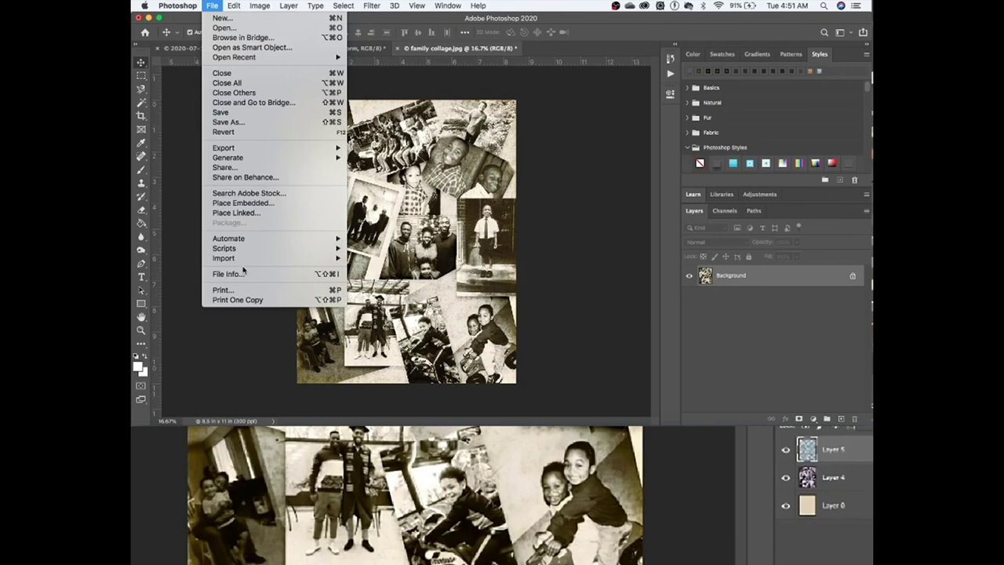
click(235, 290)
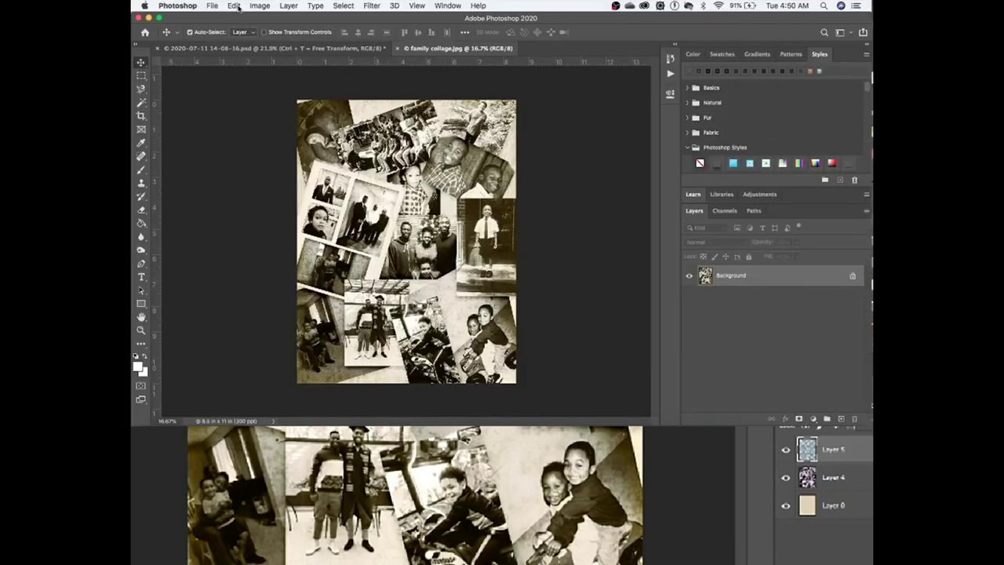
click(417, 5)
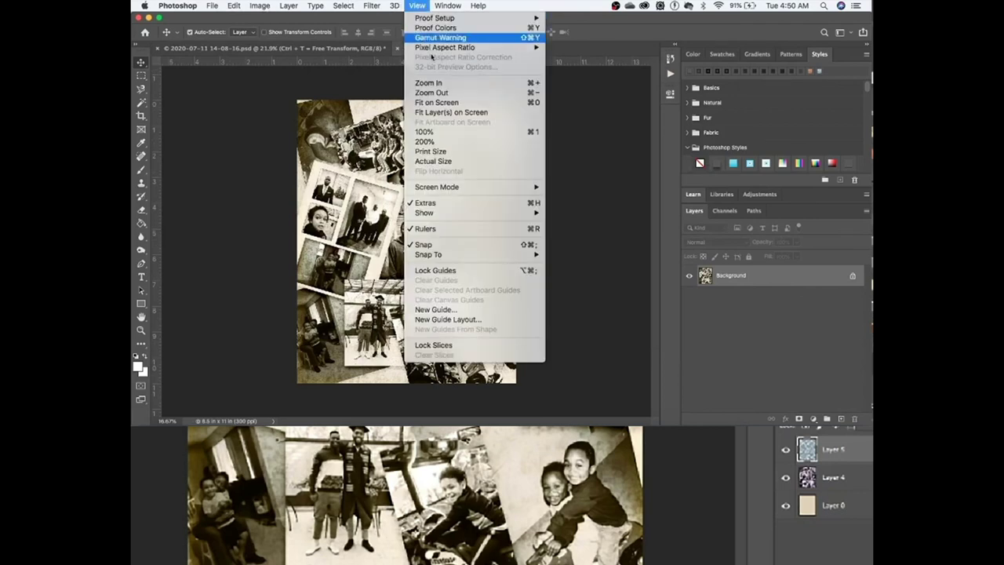
click(431, 42)
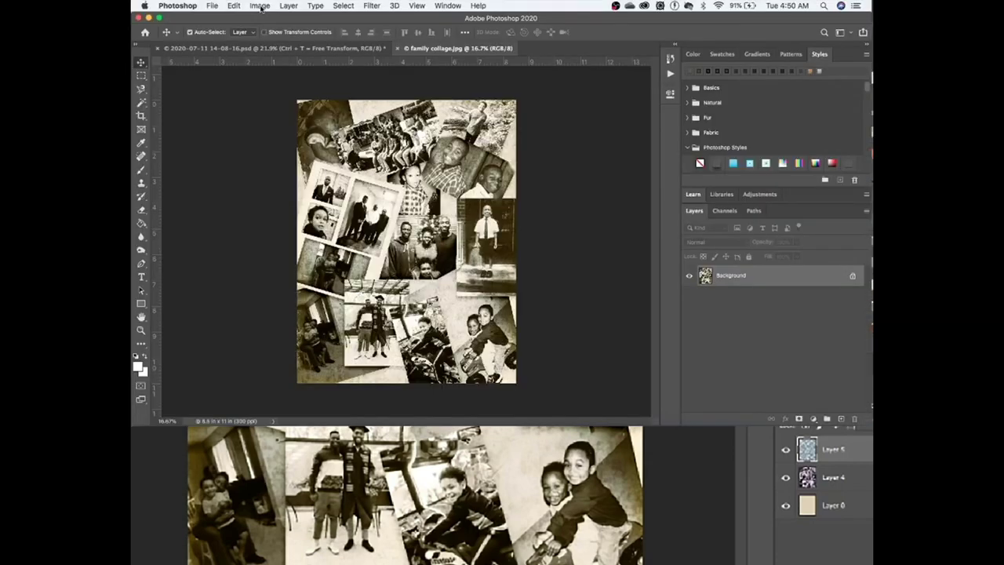
click(260, 5)
mouse_move(265, 19)
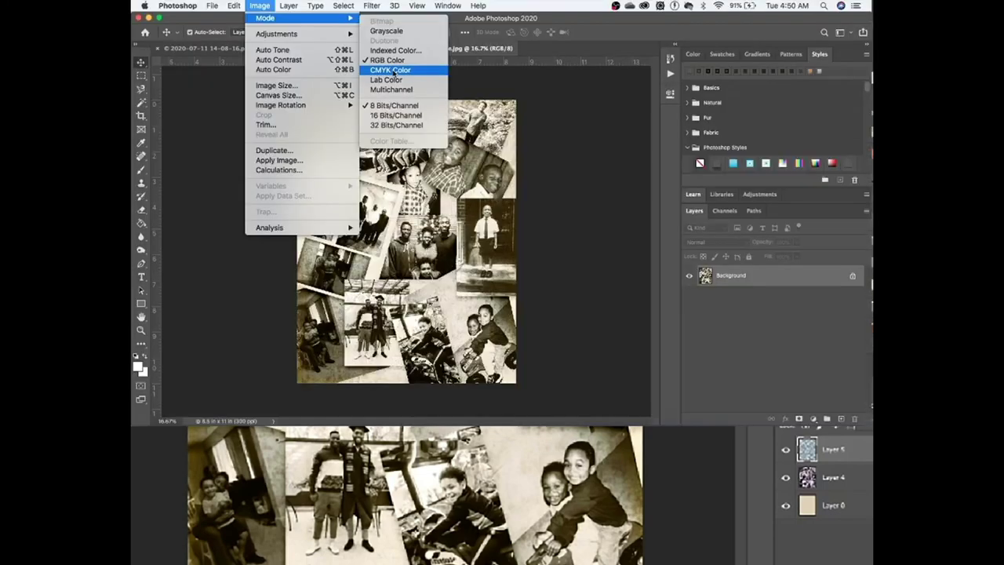
Convert the collage to CMYK Color, accept the warning, then switch it back to RGB Color
click(390, 71)
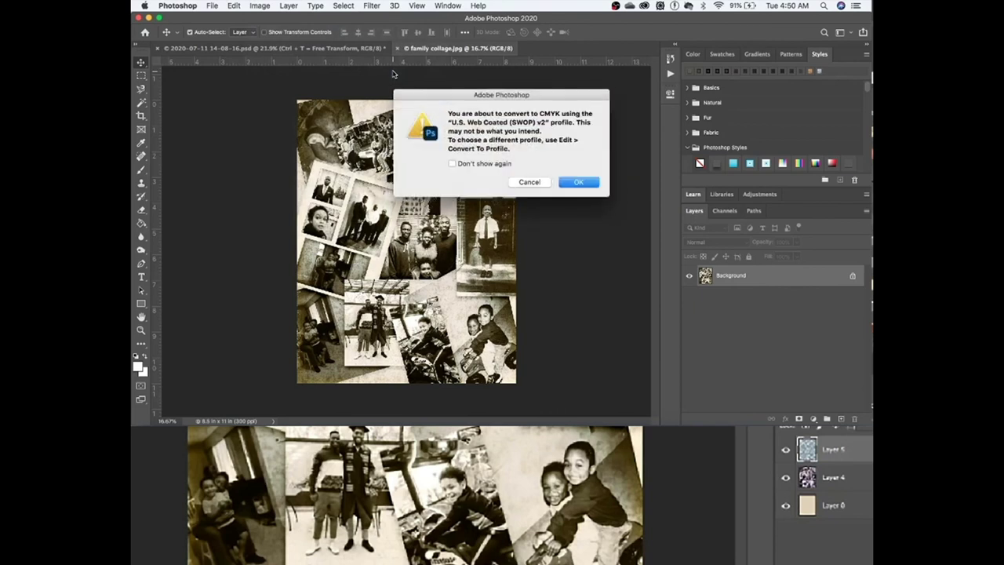
click(575, 181)
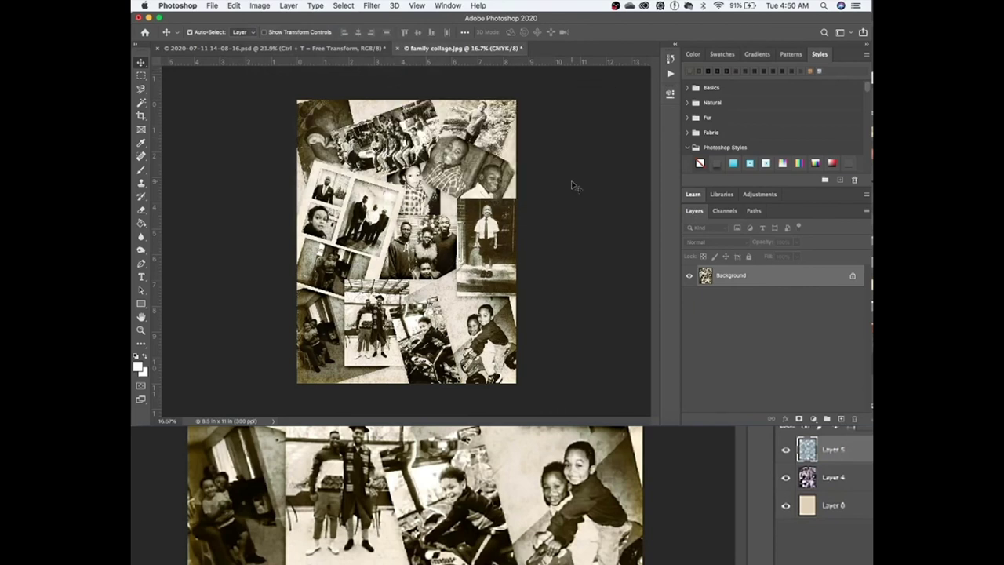
click(260, 7)
mouse_move(267, 18)
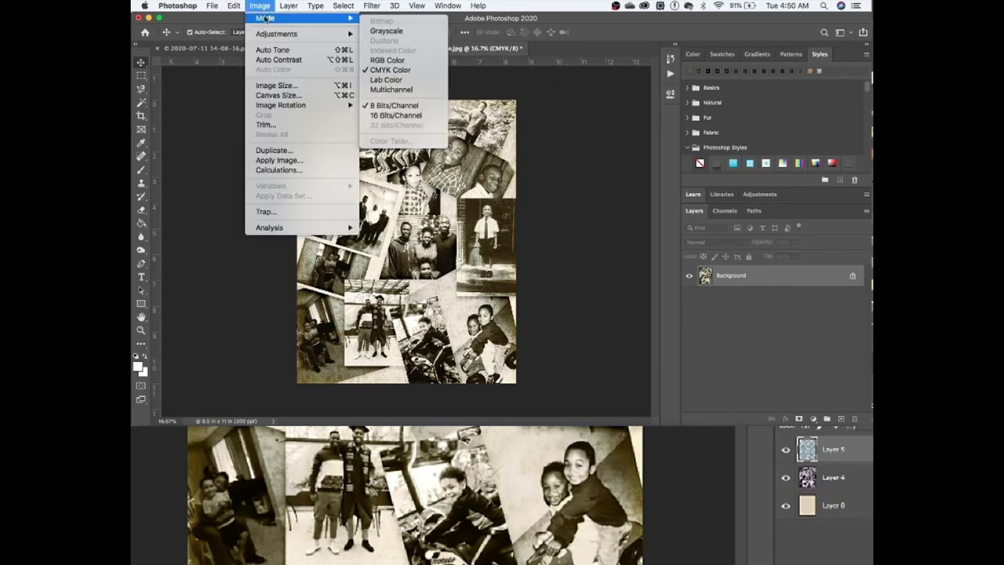
click(387, 61)
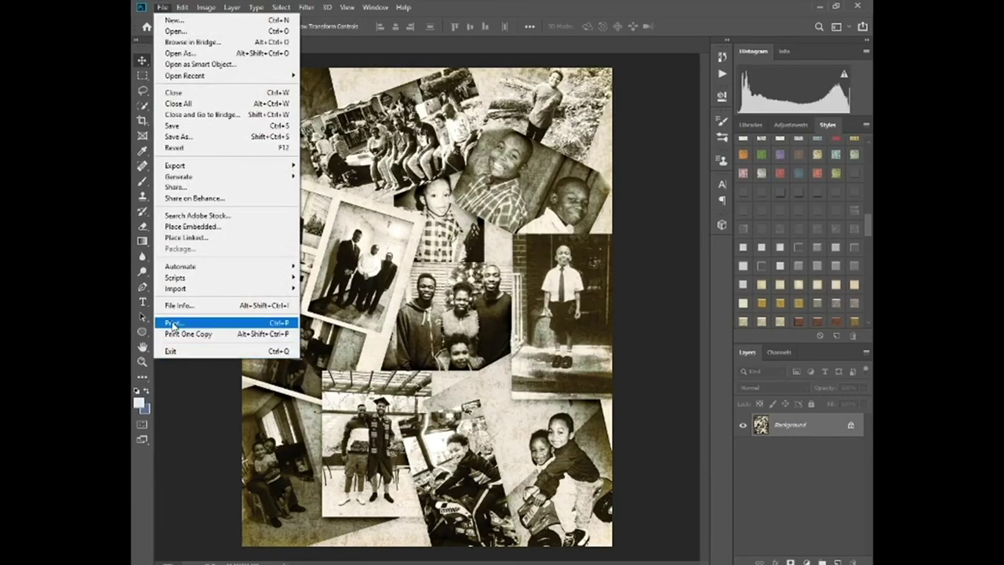
click(171, 322)
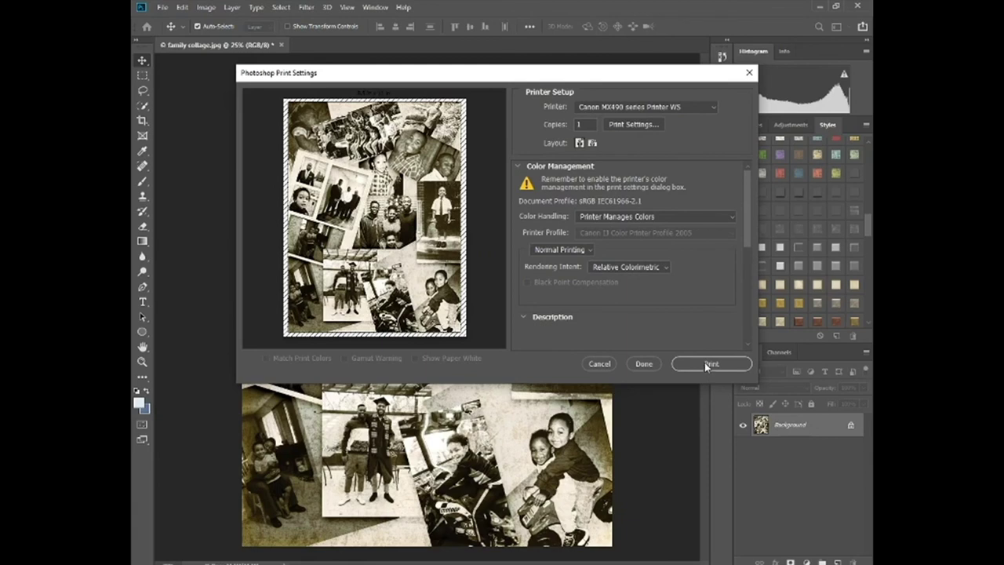
Print the family collage, proceeding despite the clipping warning
click(705, 365)
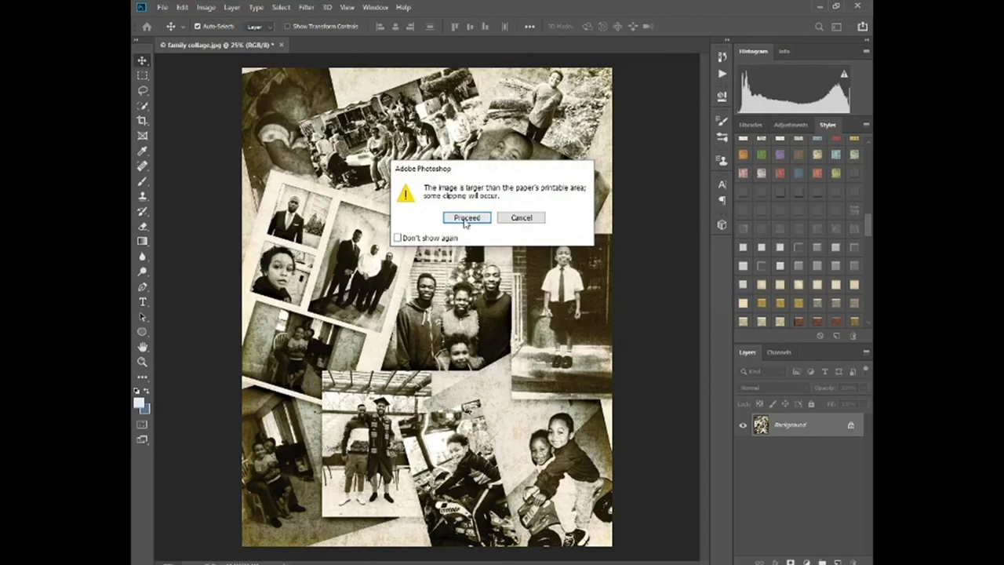
click(465, 220)
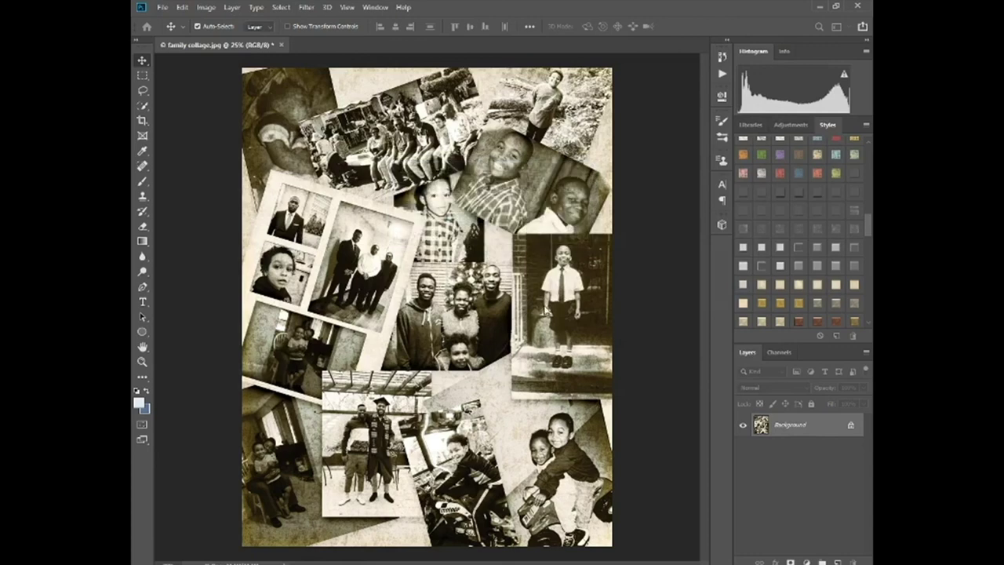